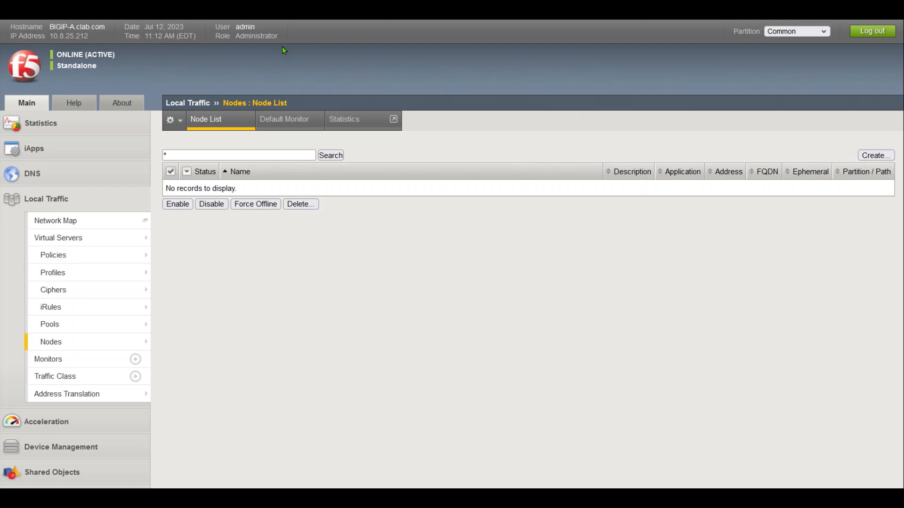
Bring the BIG-IP-A lab topology diagram up in the Greenshot image editor
key(alt+Tab)
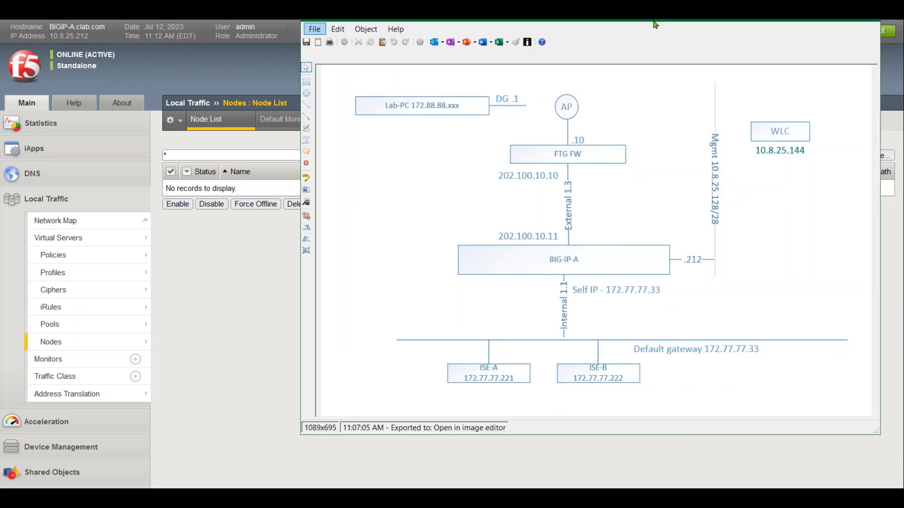
With the freehand pen, circle ISE-A/ISE-B, underline gateway 172.77.77.33 and arrow the Self IP
click(307, 128)
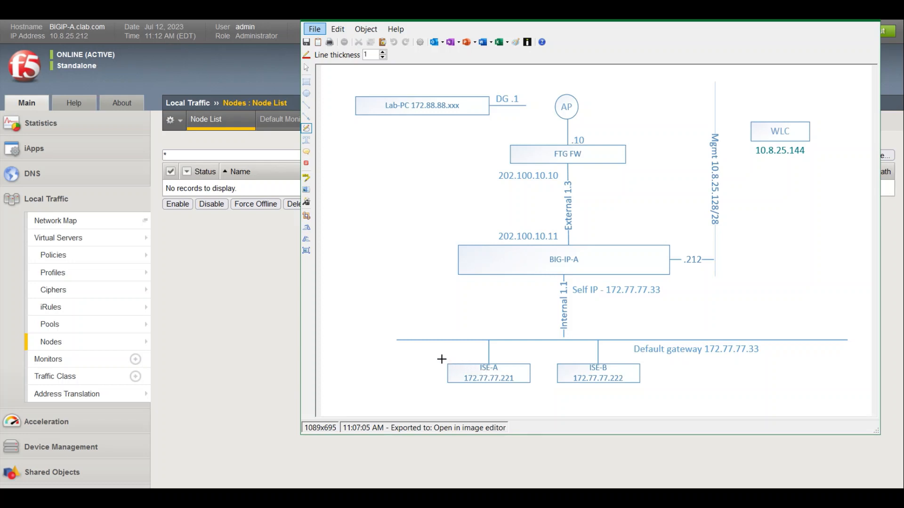
mouse_move(441, 359)
mouse_down()
mouse_move(676, 371)
mouse_move(591, 403)
mouse_move(446, 381)
mouse_move(443, 362)
mouse_up()
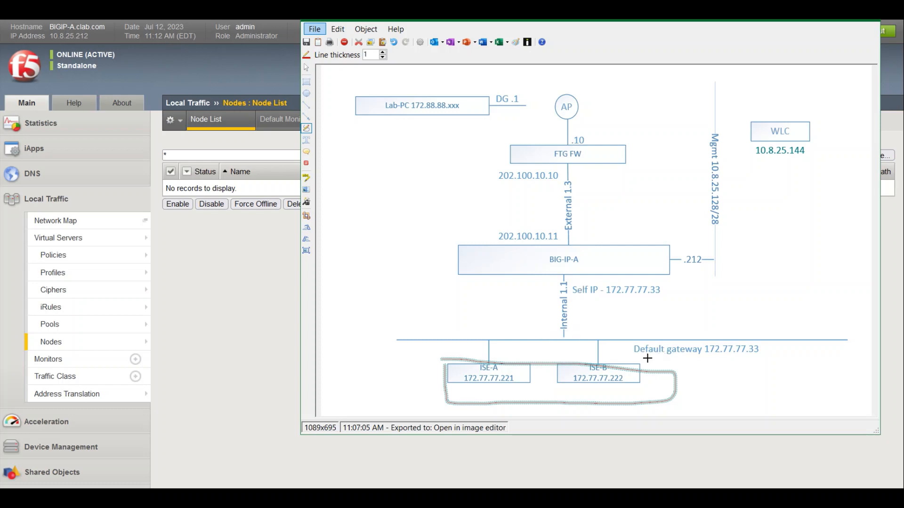
drag(636, 354, 770, 361)
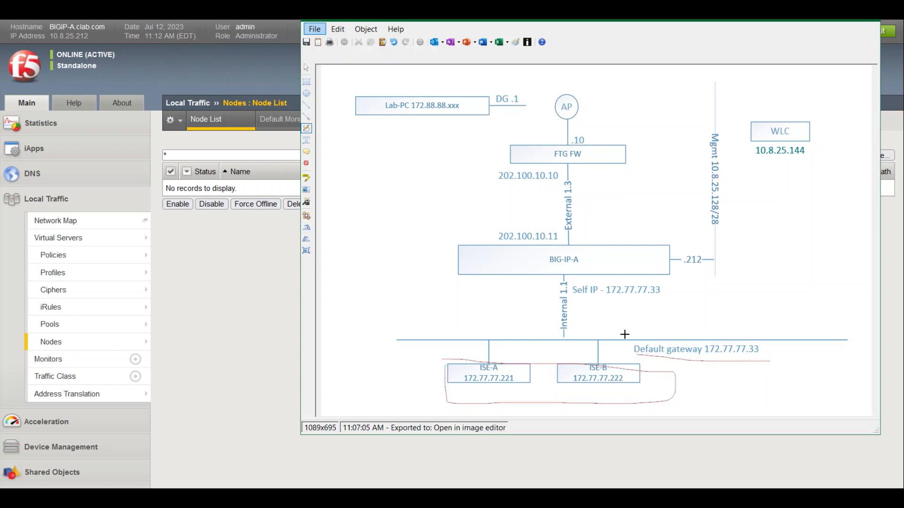
mouse_move(624, 334)
mouse_down()
mouse_move(606, 298)
mouse_move(599, 305)
mouse_move(621, 302)
mouse_up()
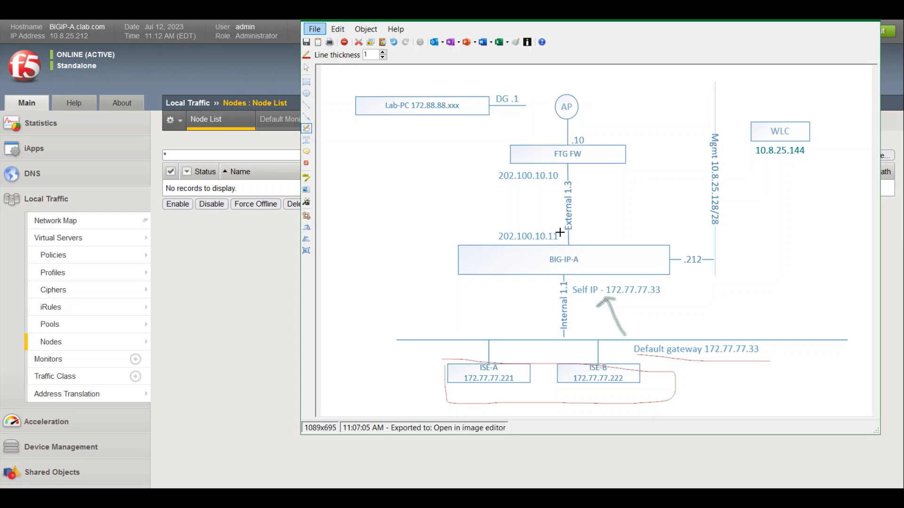
Arrow External 1.3, underline the Lab-PC address, circle the AP and link it to the WLC
mouse_move(560, 237)
mouse_down()
mouse_move(562, 177)
mouse_move(572, 187)
mouse_move(550, 186)
mouse_up()
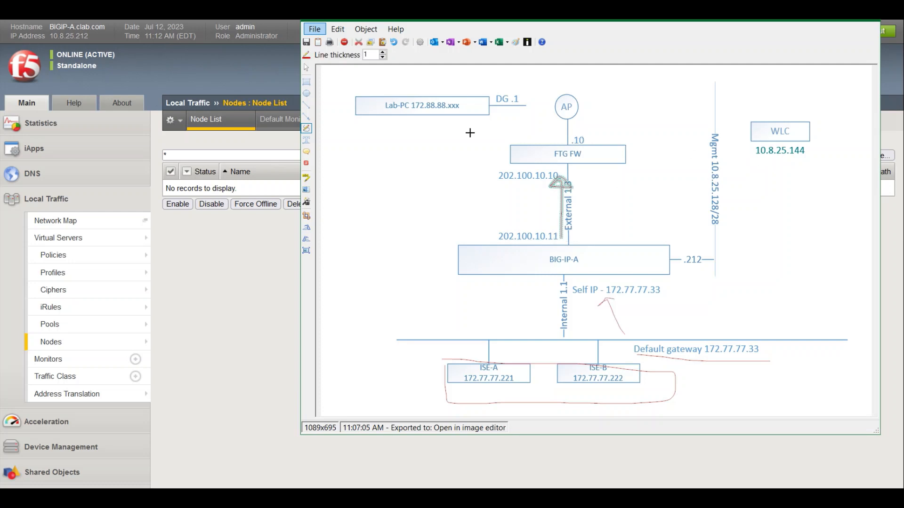
drag(374, 116, 487, 117)
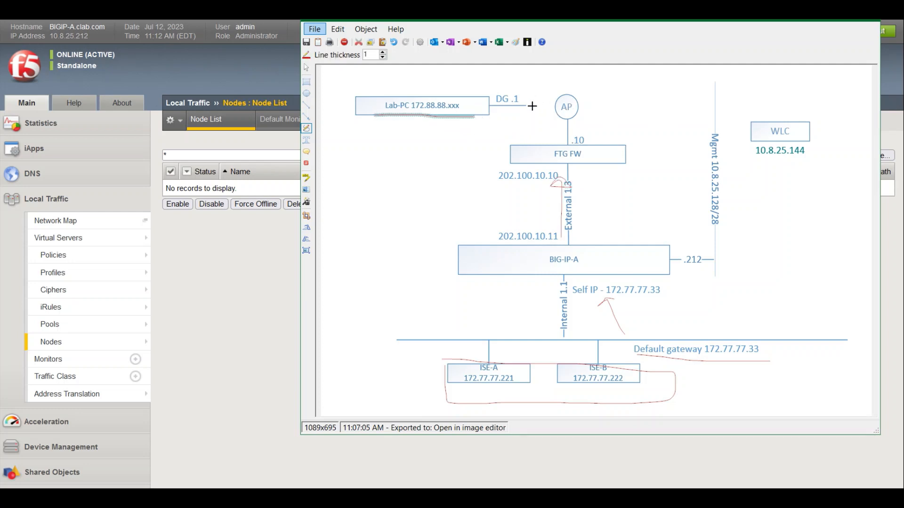
mouse_move(556, 84)
mouse_down()
mouse_move(598, 120)
mouse_move(589, 90)
mouse_up()
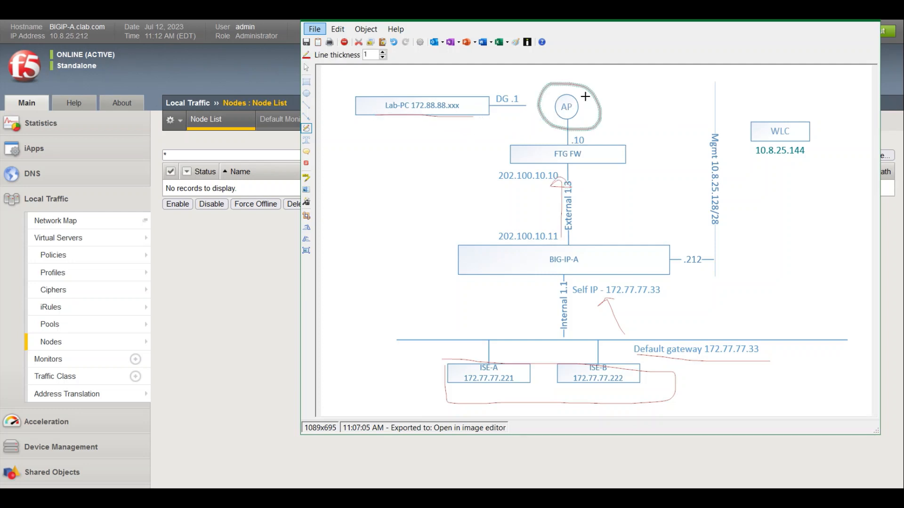
drag(602, 120, 753, 124)
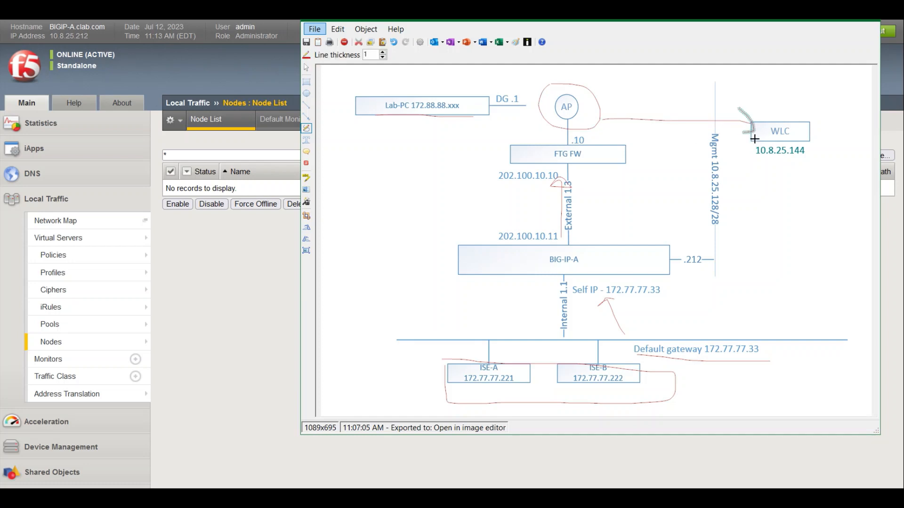
Write NAD under the WLC, box 202.100.10.11, and arrow the path through BIG-IP-A to ISE-A and ISE-B
mouse_move(756, 162)
mouse_down()
mouse_move(753, 178)
mouse_move(770, 162)
mouse_move(799, 173)
mouse_up()
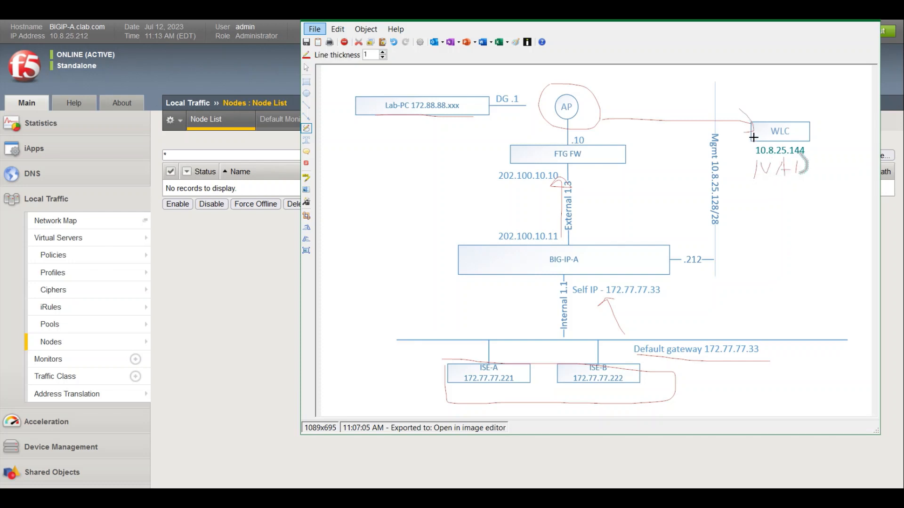
mouse_move(754, 137)
mouse_down()
mouse_move(720, 126)
mouse_move(604, 121)
mouse_move(571, 205)
mouse_move(596, 219)
mouse_up()
mouse_move(508, 227)
mouse_down()
mouse_move(487, 228)
mouse_move(564, 228)
mouse_move(504, 247)
mouse_move(487, 227)
mouse_up()
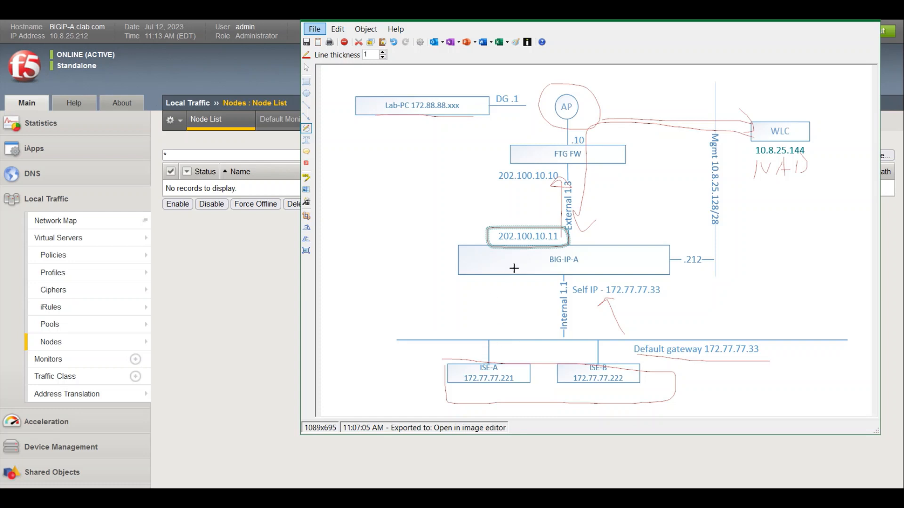
mouse_move(522, 247)
mouse_down()
mouse_move(490, 319)
mouse_move(518, 330)
mouse_up()
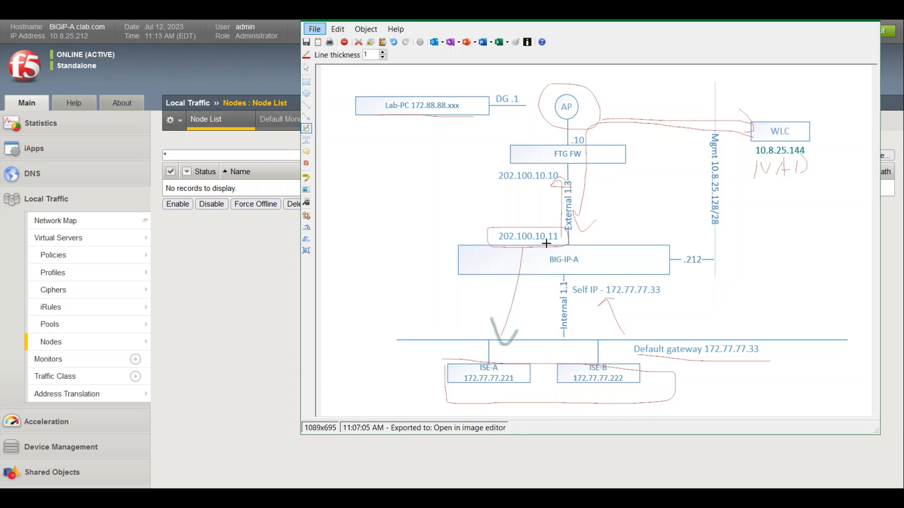
mouse_move(546, 243)
mouse_down()
mouse_move(596, 345)
mouse_move(606, 324)
mouse_up()
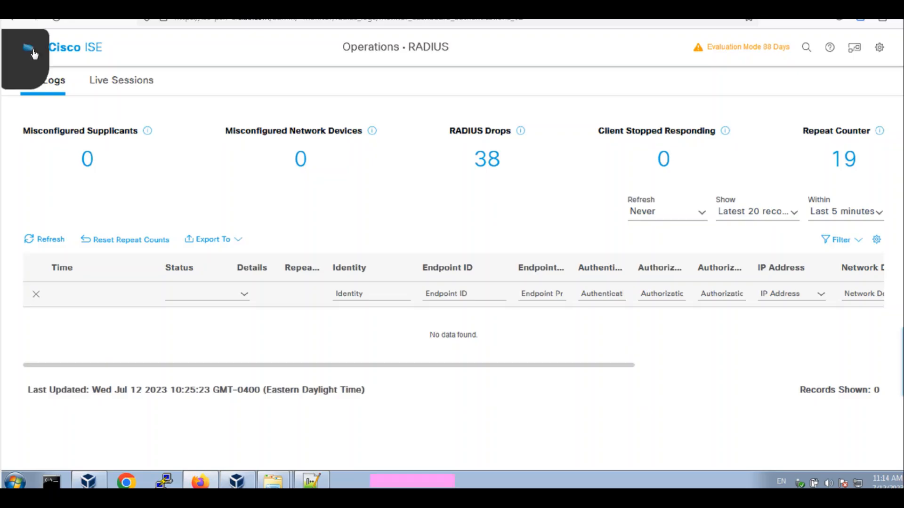
Open the PSNGroup1 node group under Administration > System > Deployment and review its settings
click(27, 47)
click(591, 90)
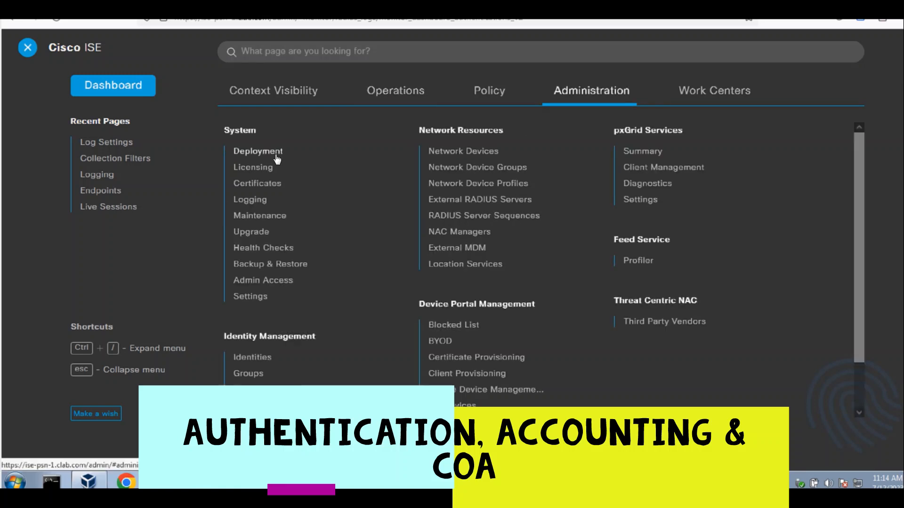
click(312, 159)
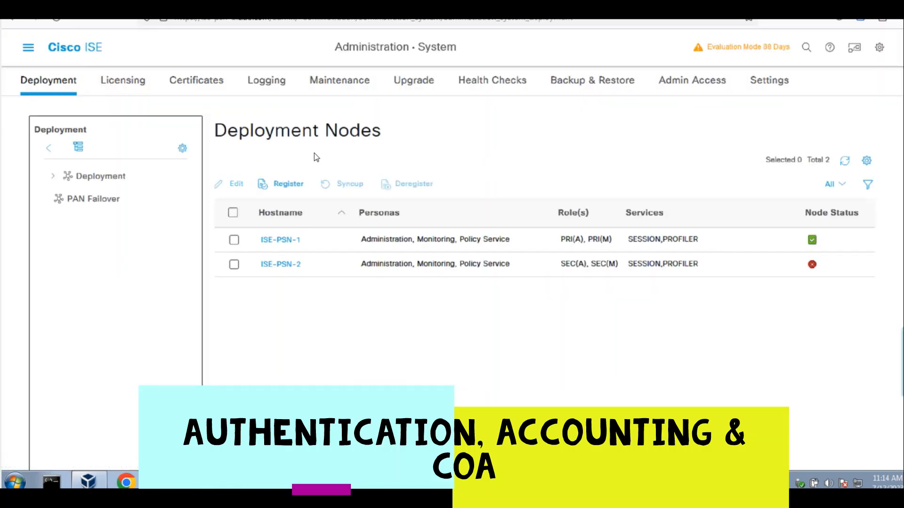
click(117, 178)
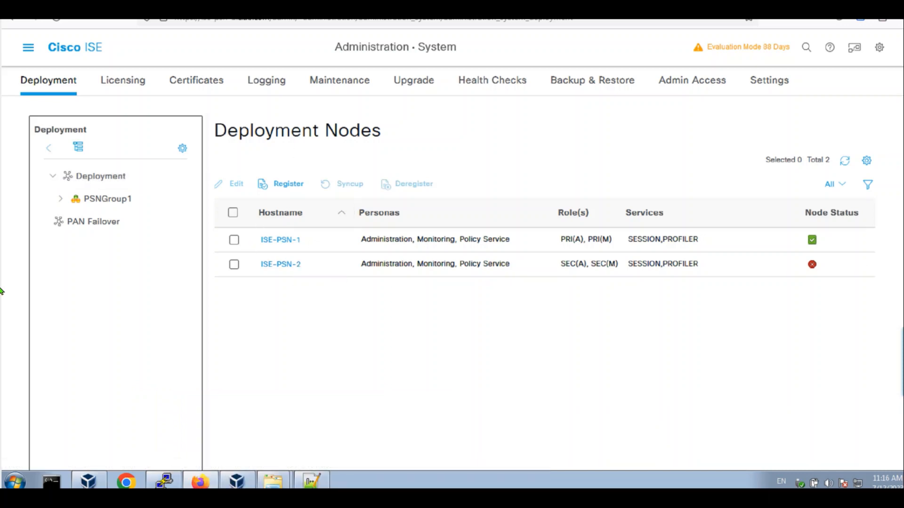
click(131, 201)
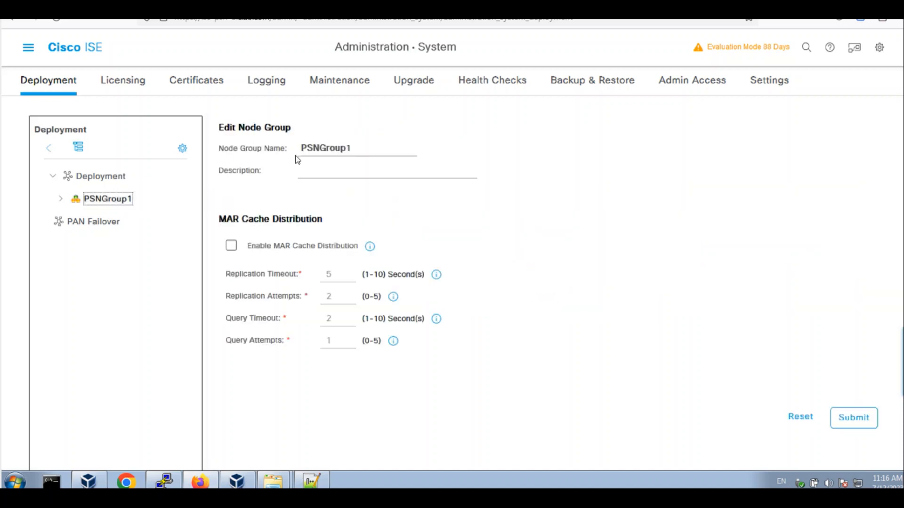
drag(352, 148, 305, 148)
click(352, 148)
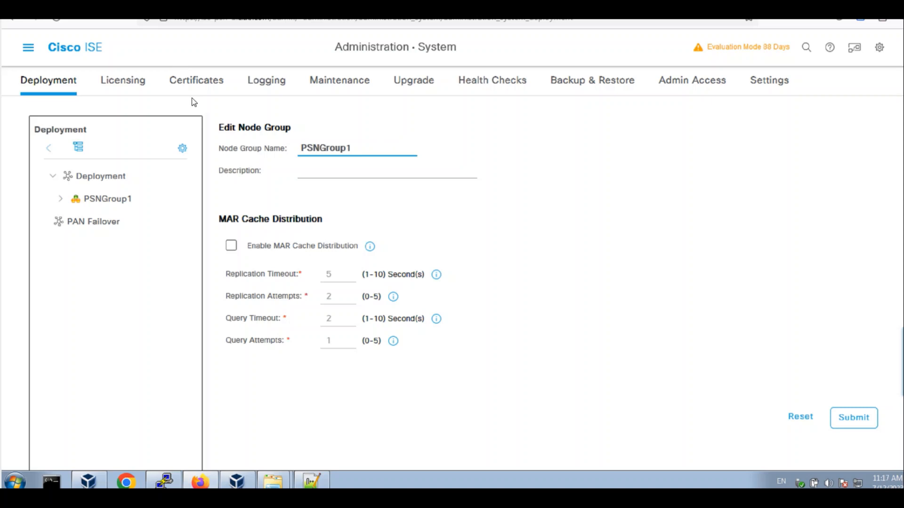
click(29, 47)
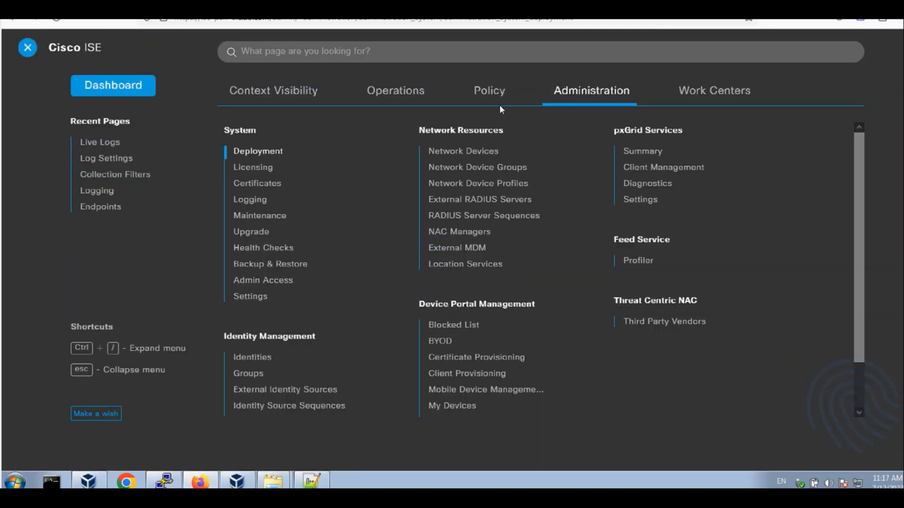
Open the f5-bigip network device (172.77.77.33/32) and review its RADIUS authentication settings
click(484, 157)
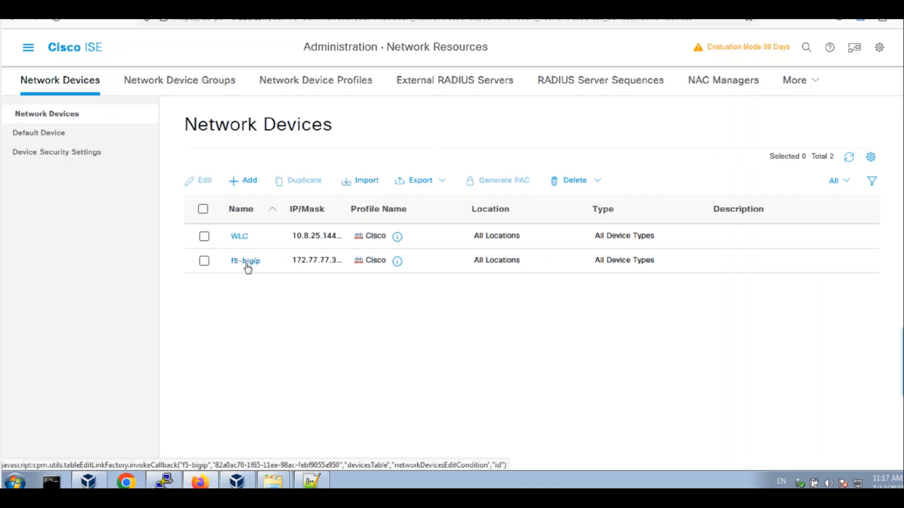
click(247, 266)
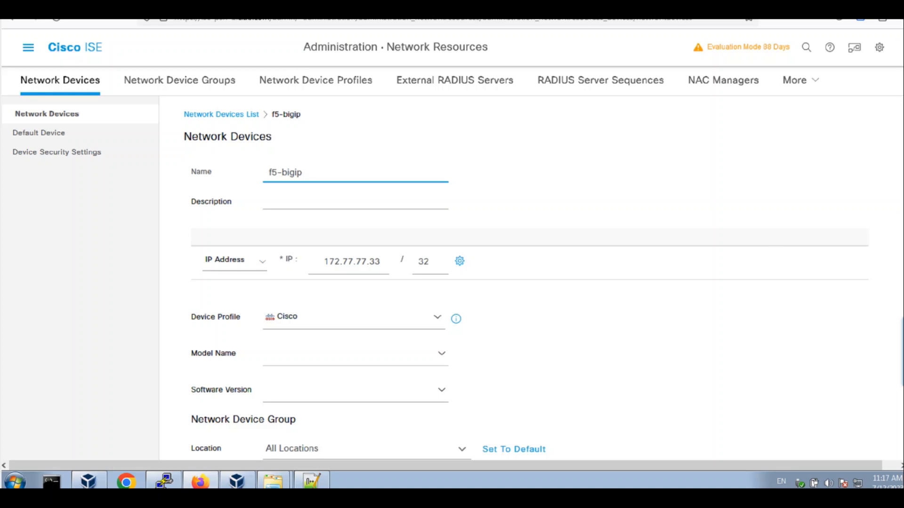
scroll(872, 122, down, 7)
scroll(526, 279, down, 1)
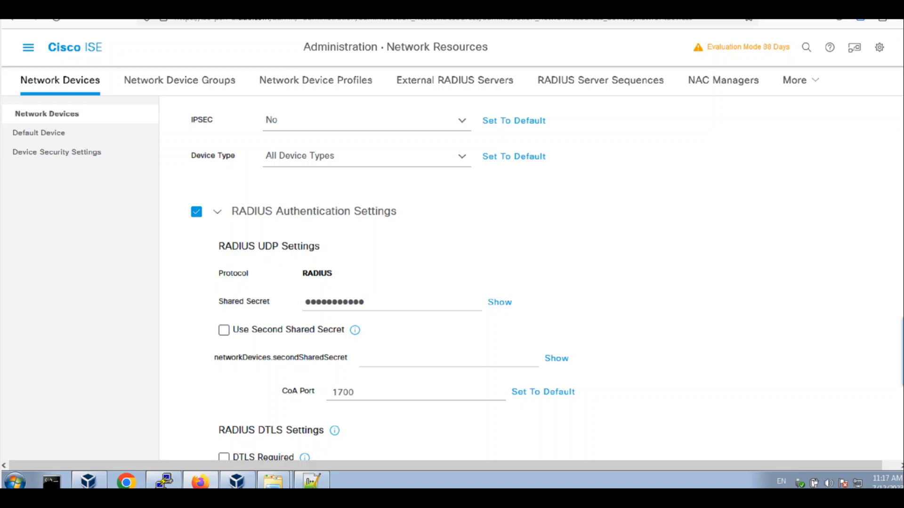
scroll(517, 282, up, 8)
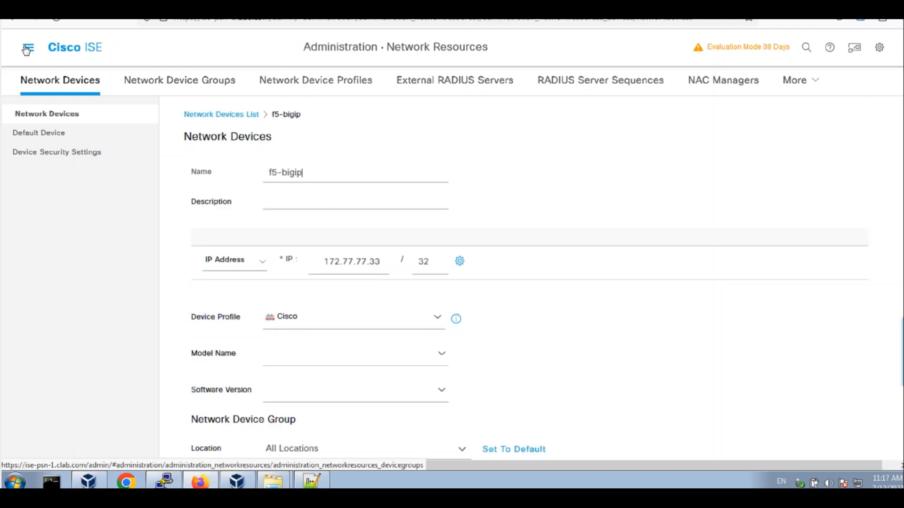
Check the f5-probe network access user's settings, then return to the users list
click(27, 50)
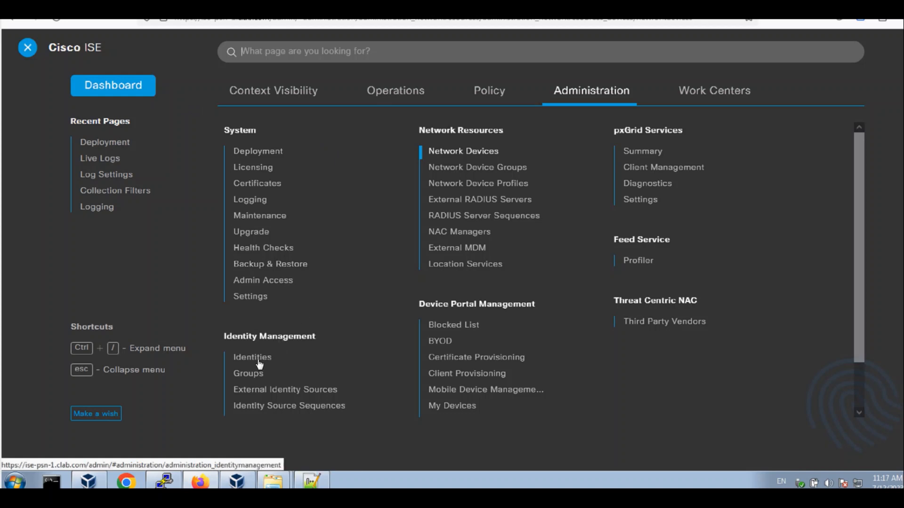
click(256, 360)
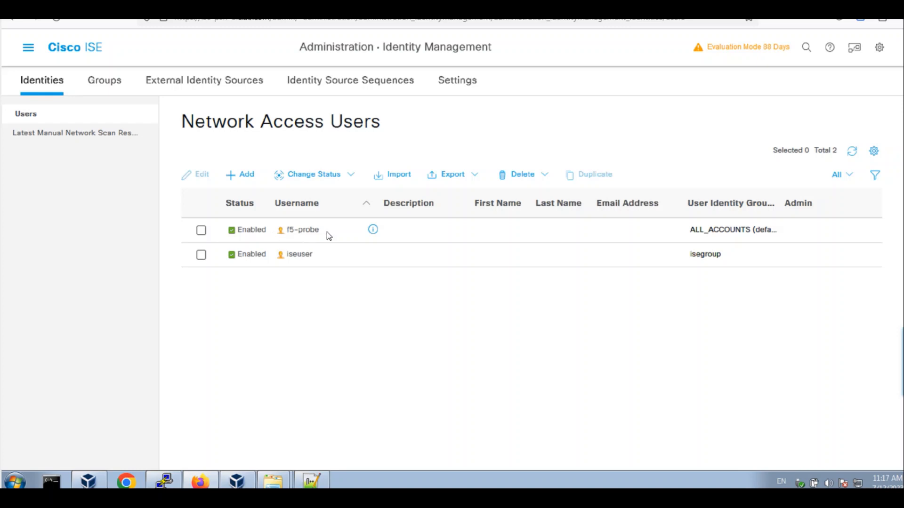
click(201, 230)
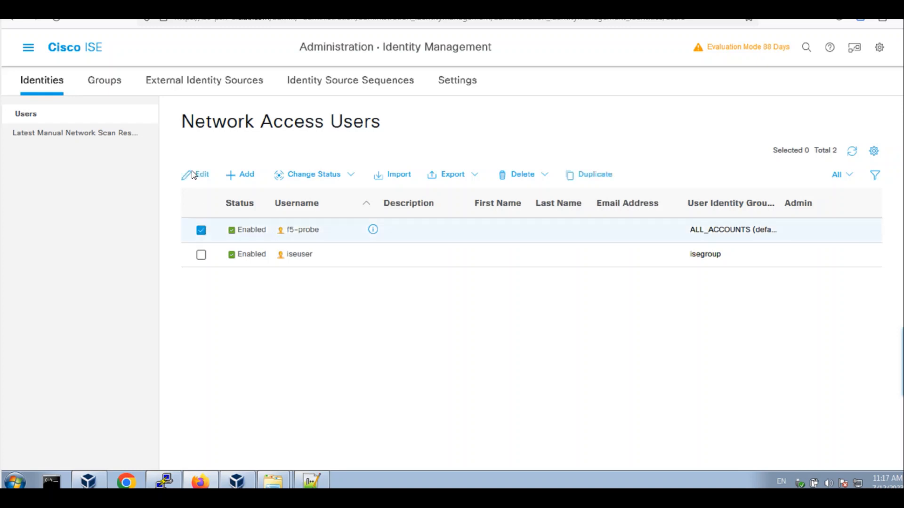
click(197, 175)
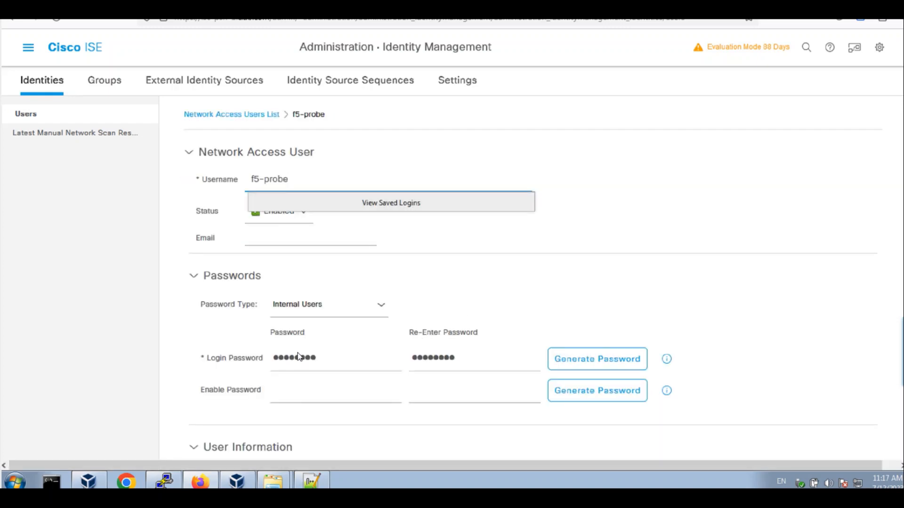
click(595, 300)
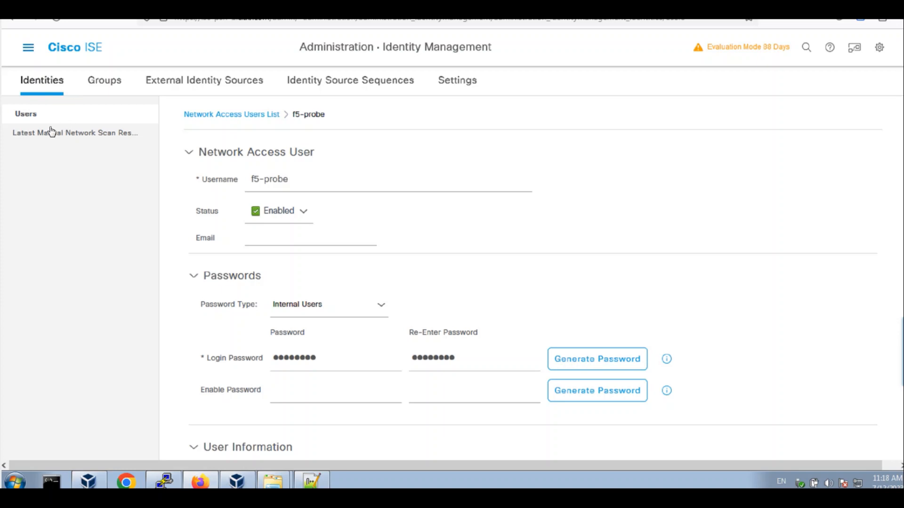
click(38, 116)
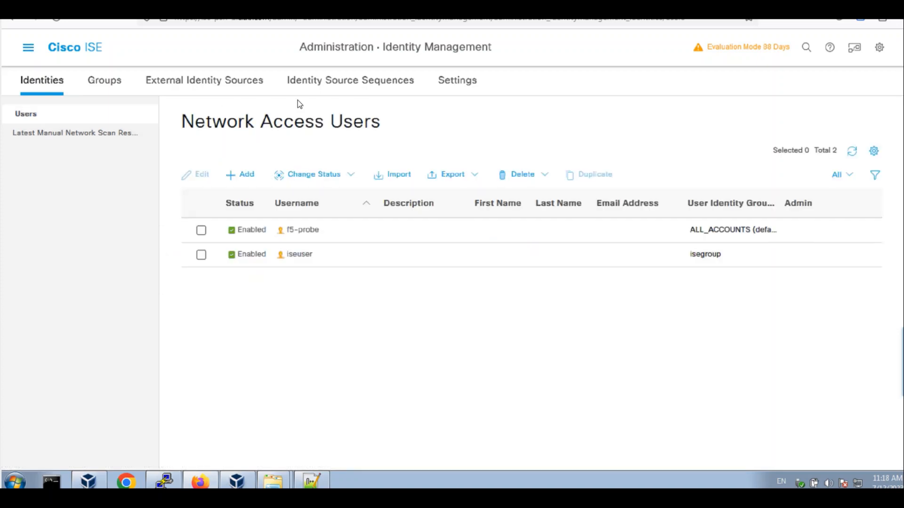
click(35, 53)
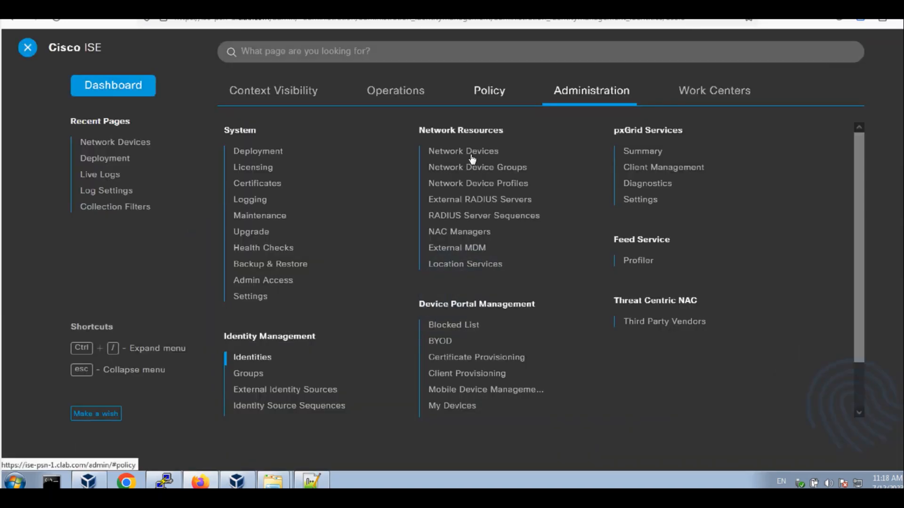
Review the WLC network device (10.8.25.144/32) and its RADIUS and SNMP 2c settings unchanged
click(475, 157)
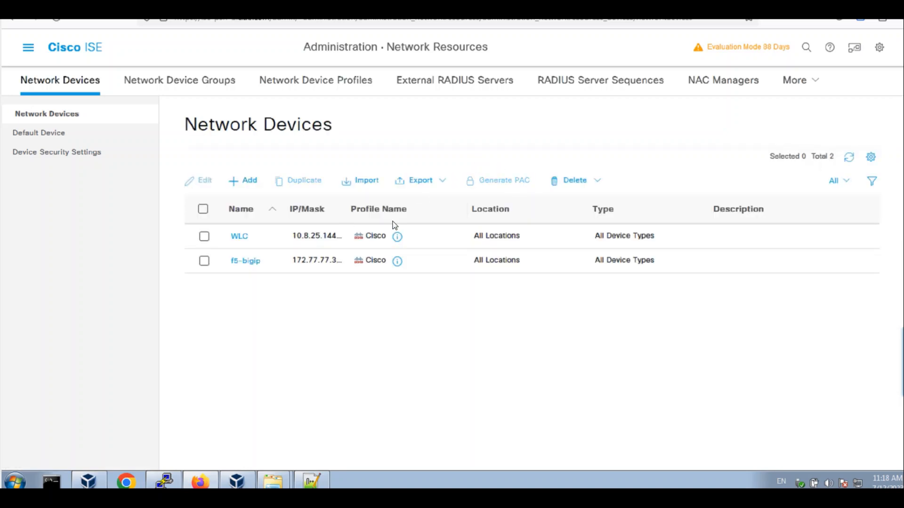
click(239, 236)
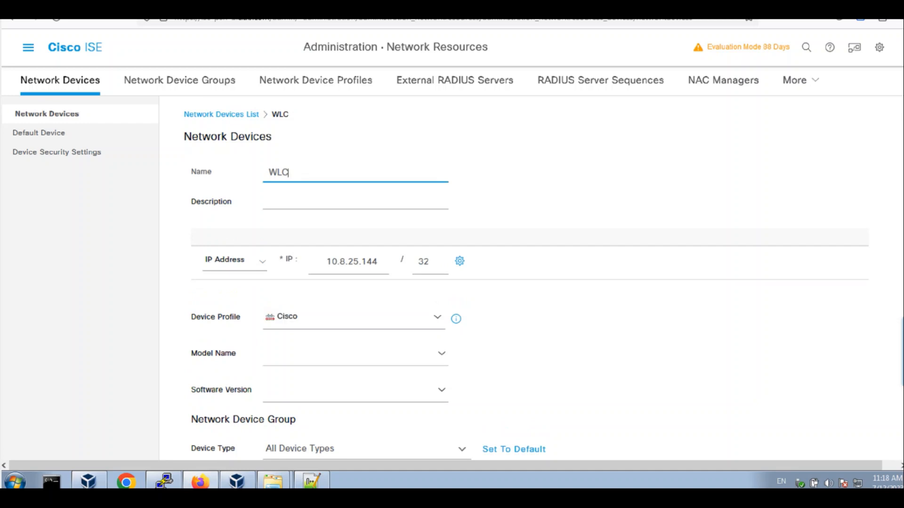
scroll(899, 247, down, 8)
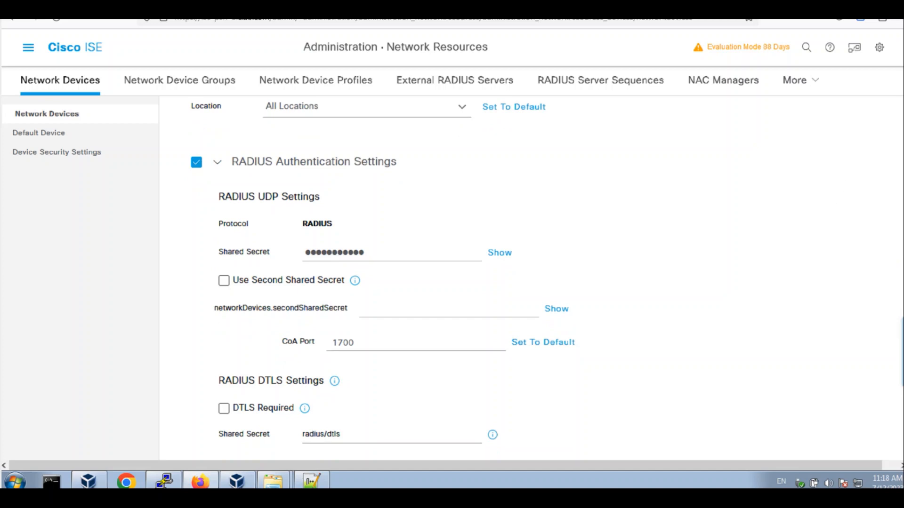
scroll(899, 282, down, 8)
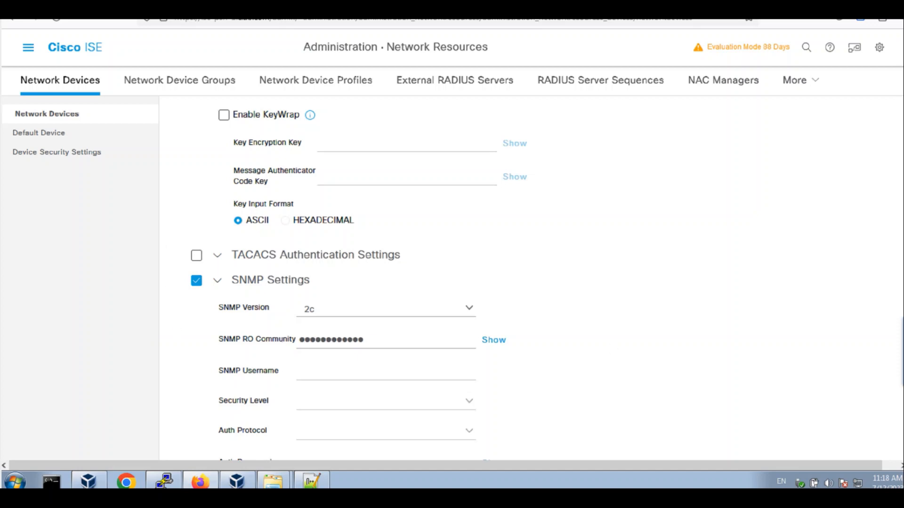
scroll(470, 277, down, 6)
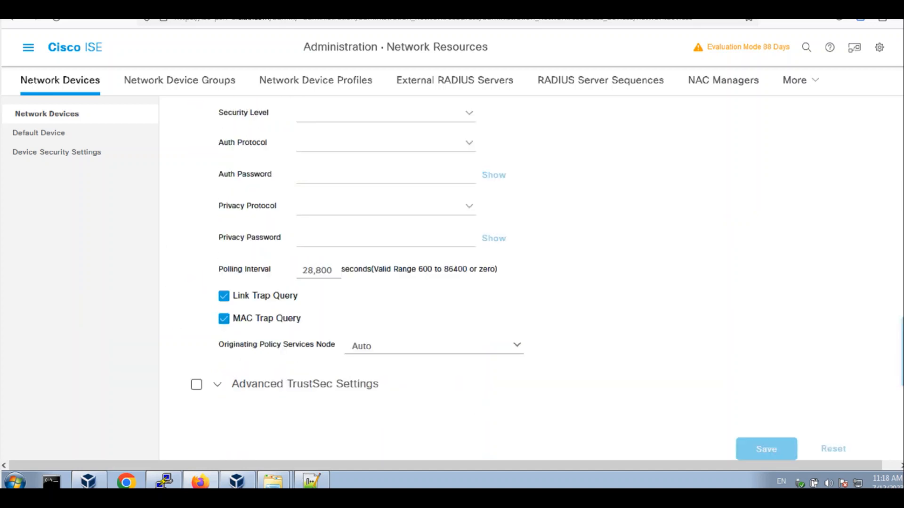
scroll(471, 277, up, 15)
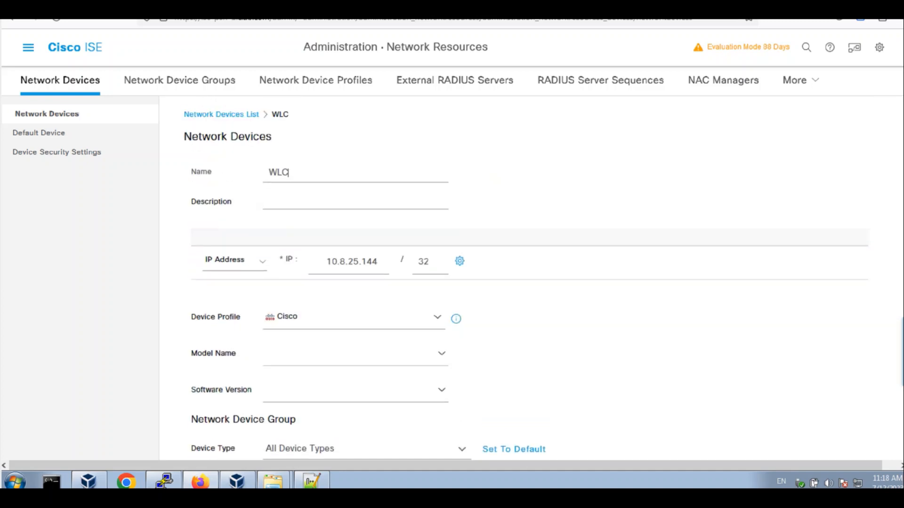
click(28, 47)
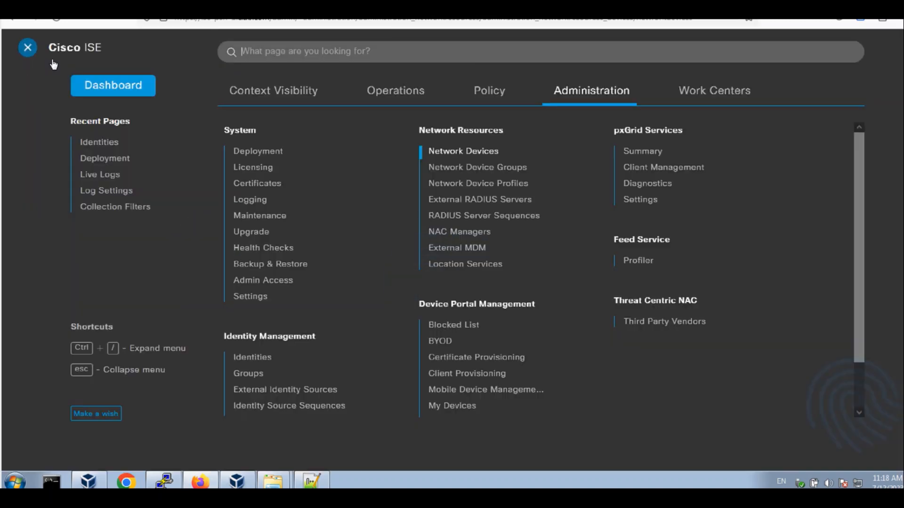
Open the Wireless-DotX policy set and review its authentication and authorization rules
click(501, 90)
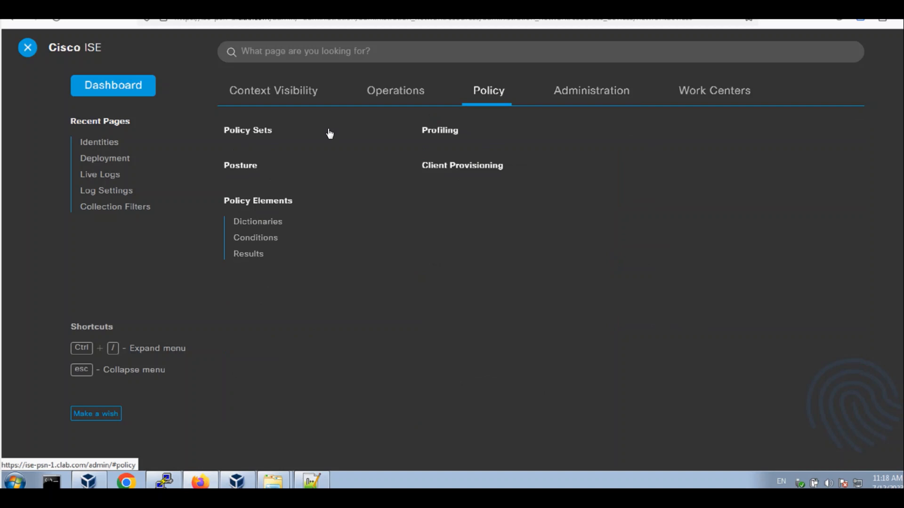
click(258, 131)
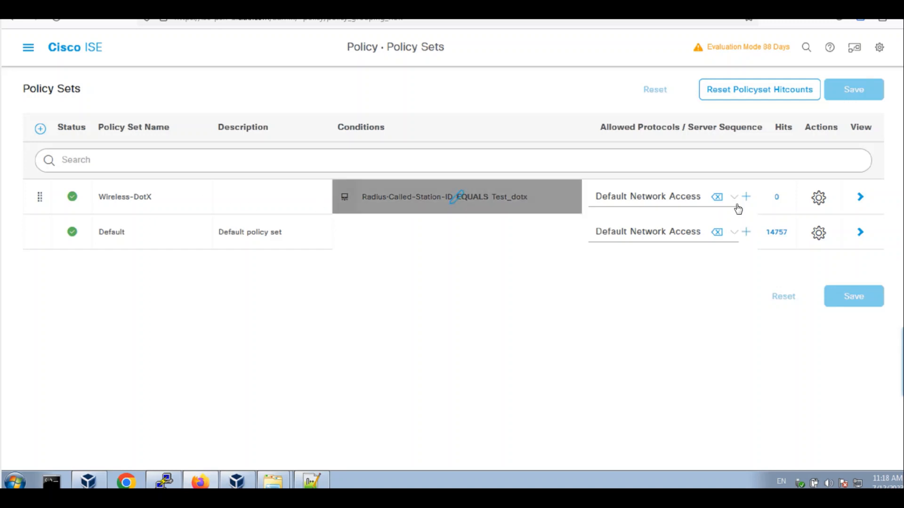
click(861, 197)
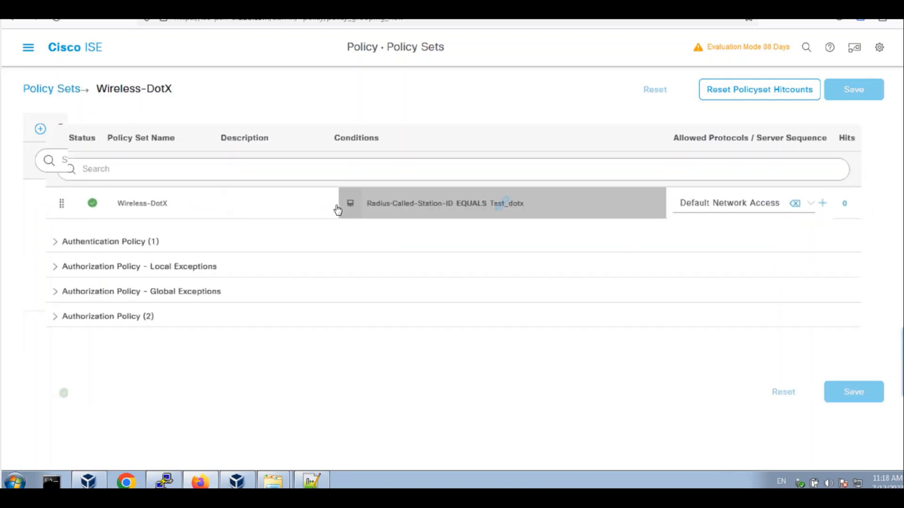
click(60, 244)
scroll(452, 268, down, 3)
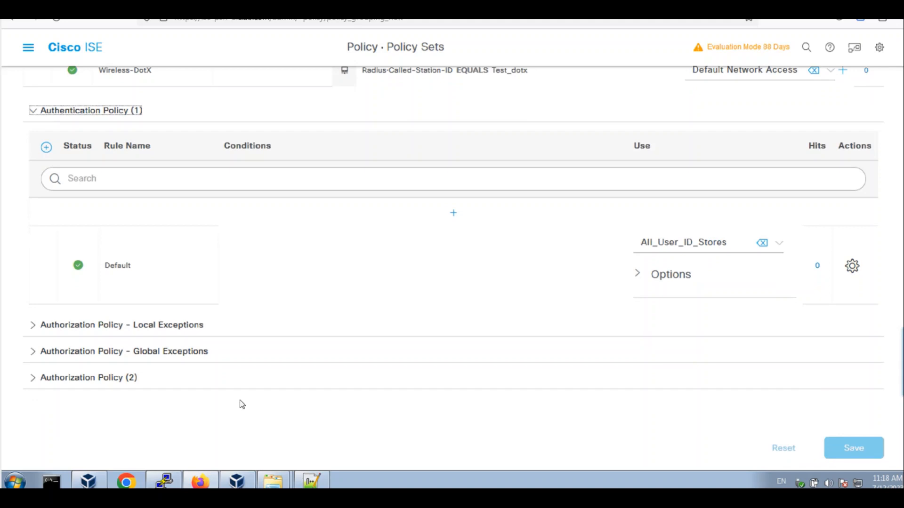
click(48, 378)
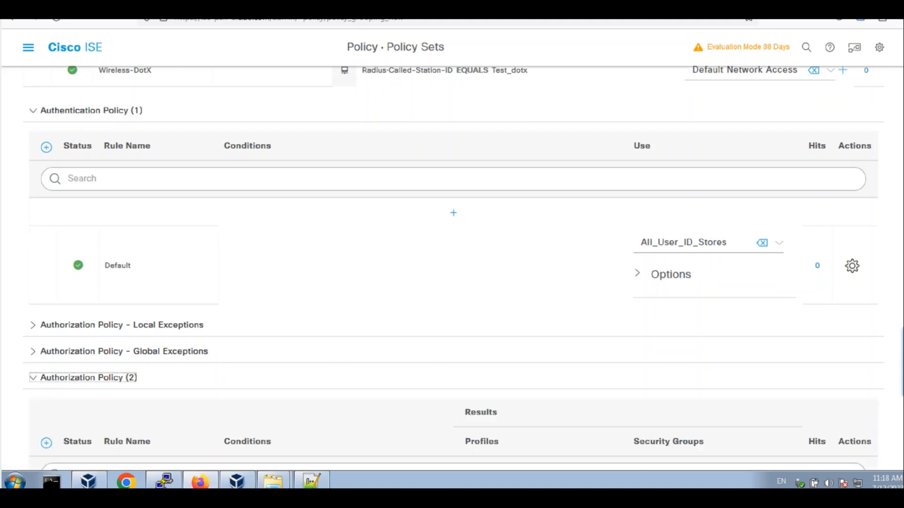
scroll(318, 360, down, 4)
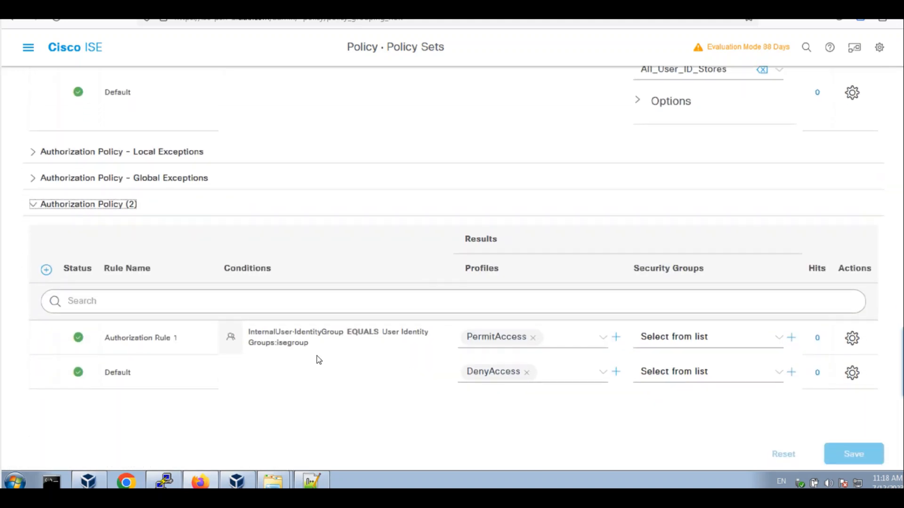
mouse_move(318, 347)
scroll(16, 57, up, 7)
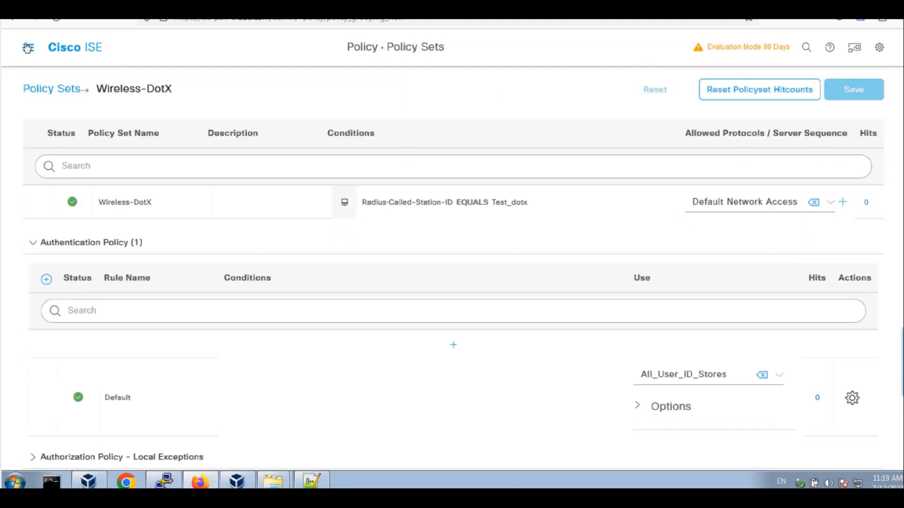
Confirm the isegroup user identity group contains only iseuser
click(27, 47)
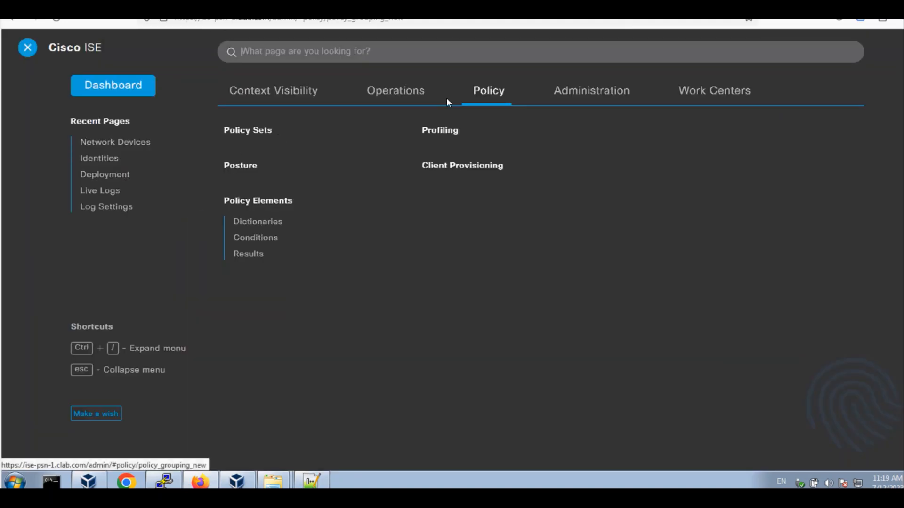
click(567, 93)
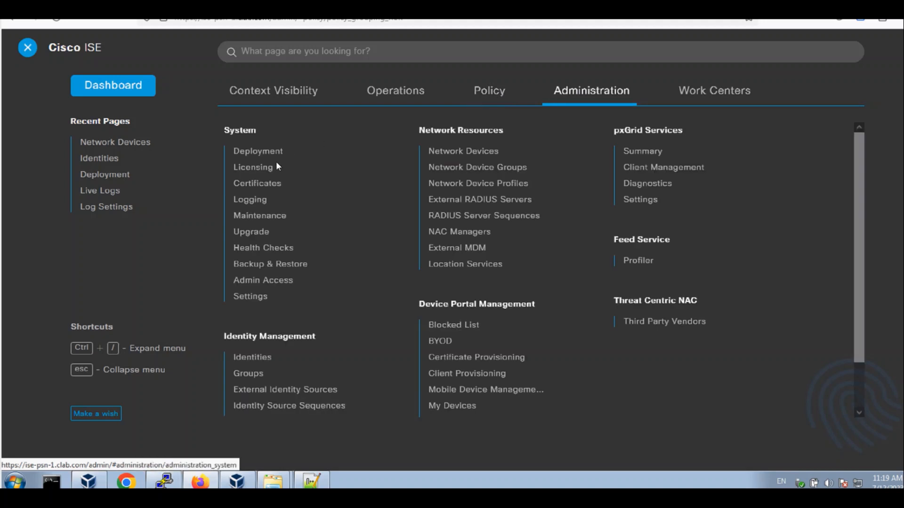
click(259, 377)
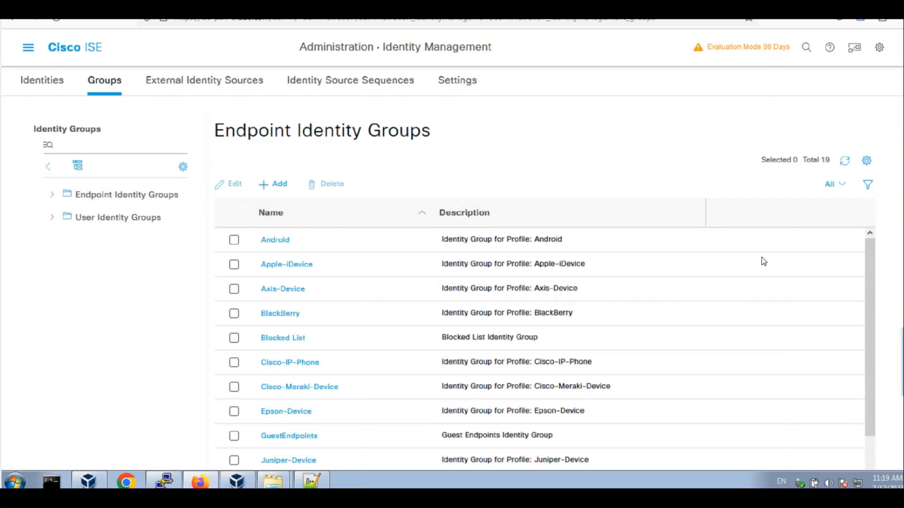
click(120, 195)
click(127, 219)
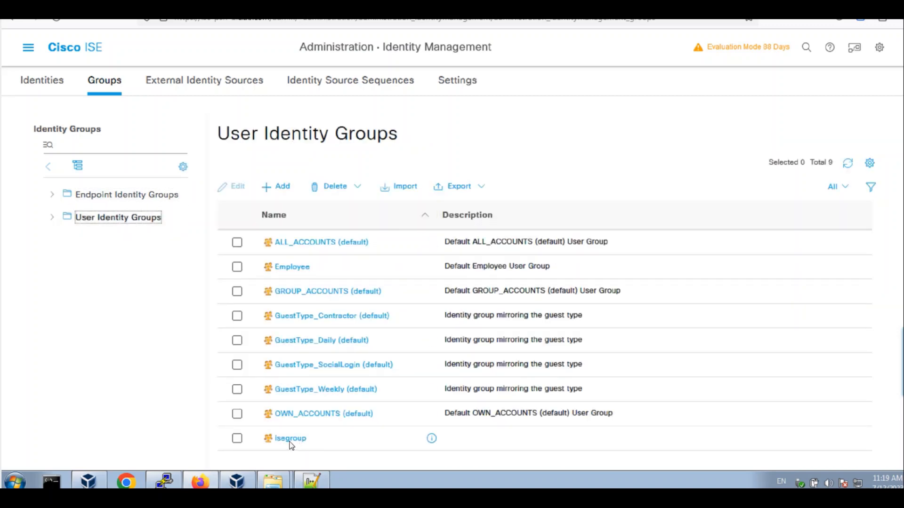
click(290, 439)
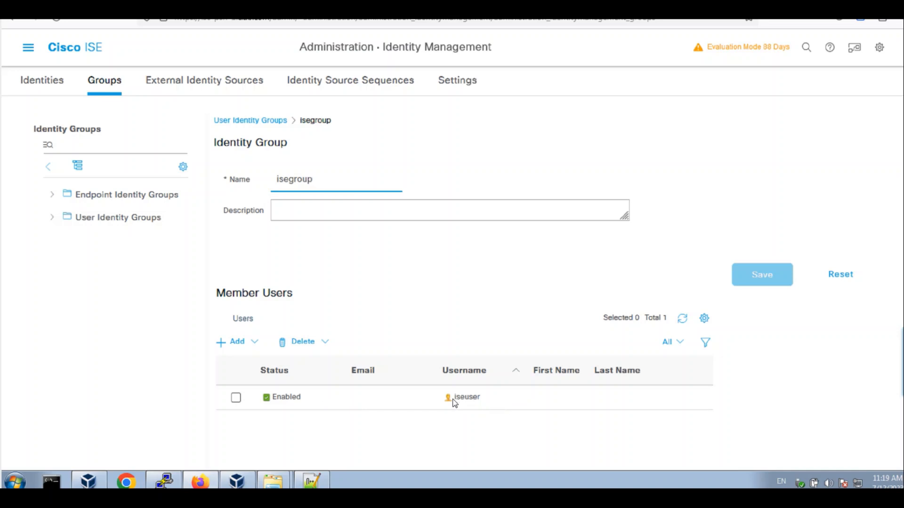
drag(454, 402, 498, 399)
click(498, 402)
Open the iseuser network access account and review it without changes
click(42, 81)
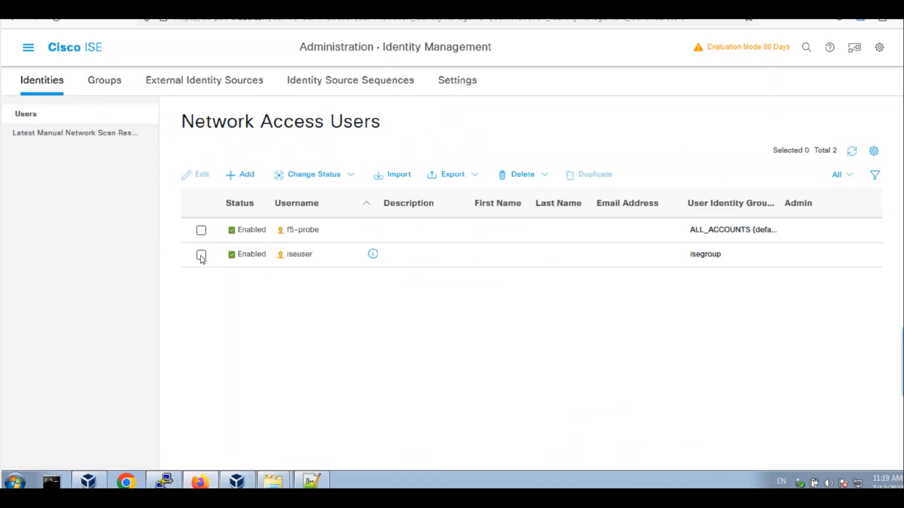
click(201, 255)
click(199, 175)
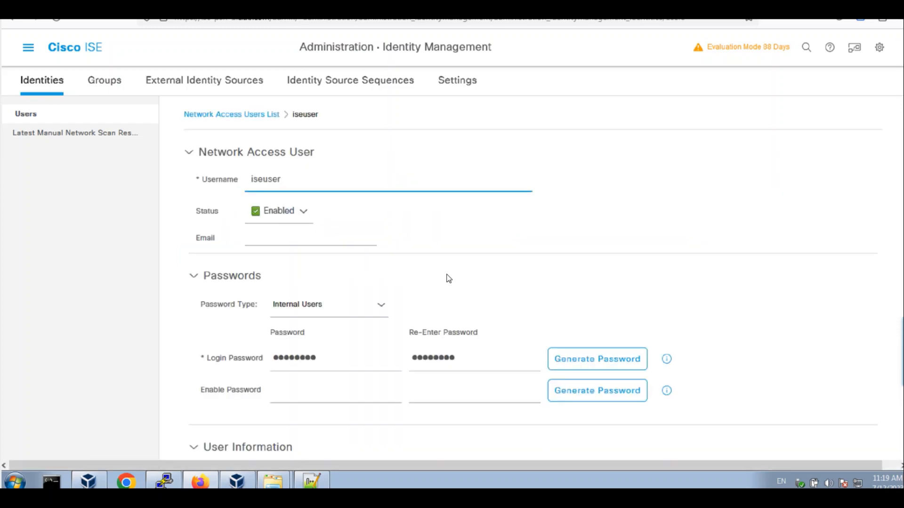
scroll(900, 179, down, 3)
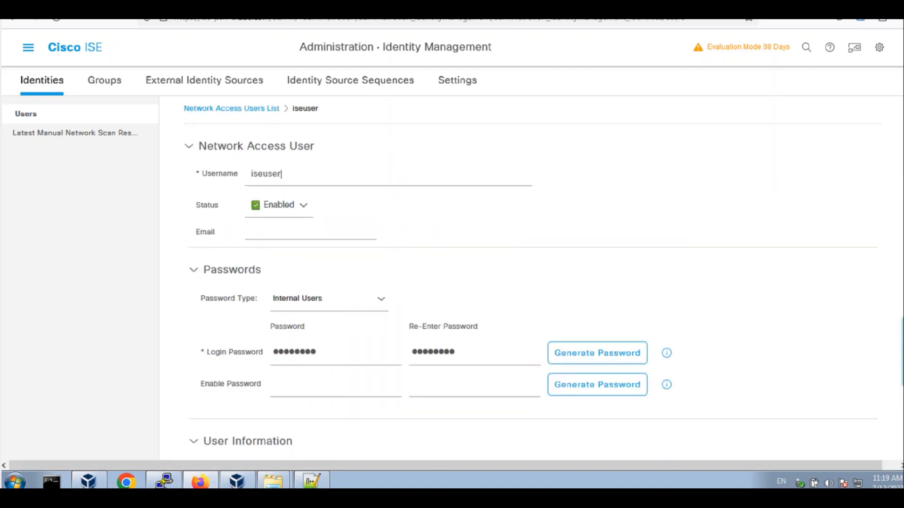
scroll(532, 278, up, 3)
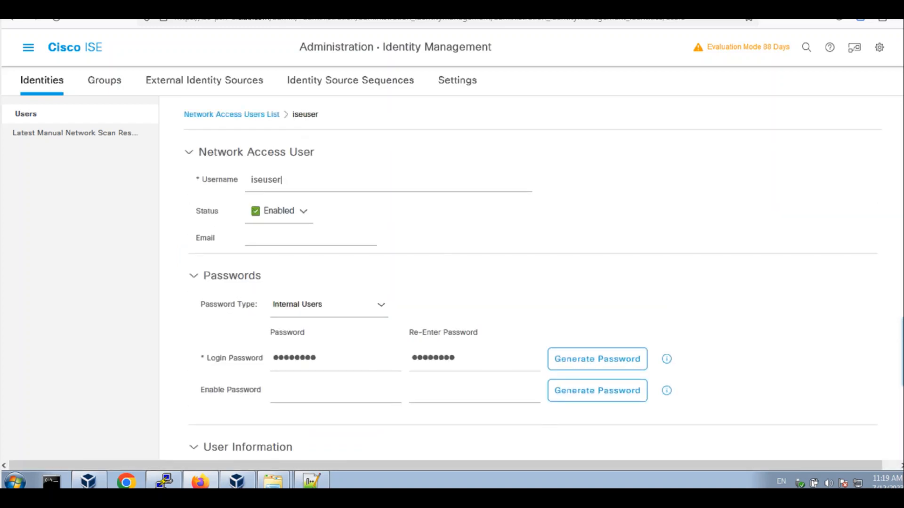
click(28, 47)
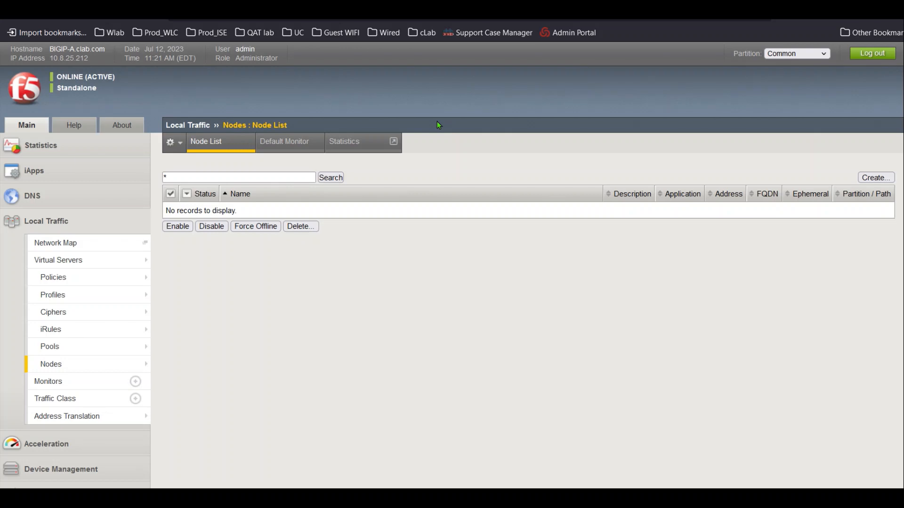
Create virtual server PSN-IP-Forwarding-Inbound with type Forwarding (IP)
mouse_move(77, 261)
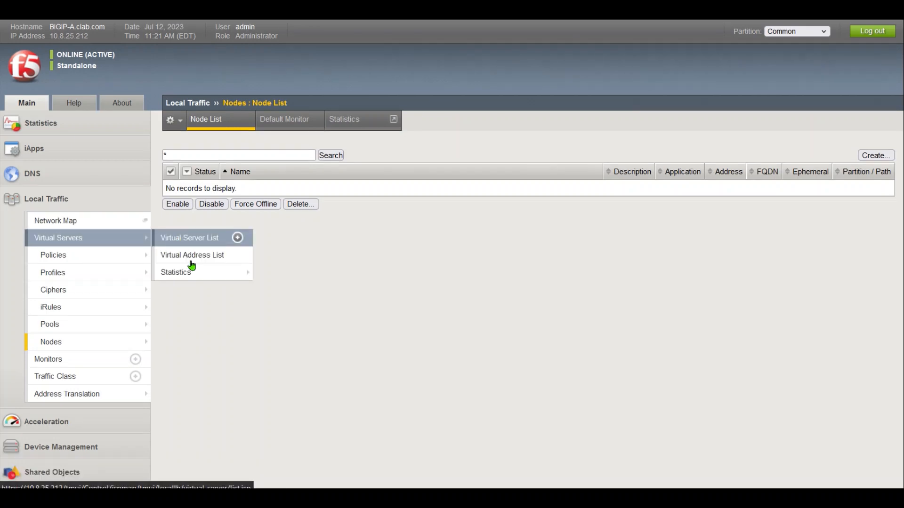
click(202, 239)
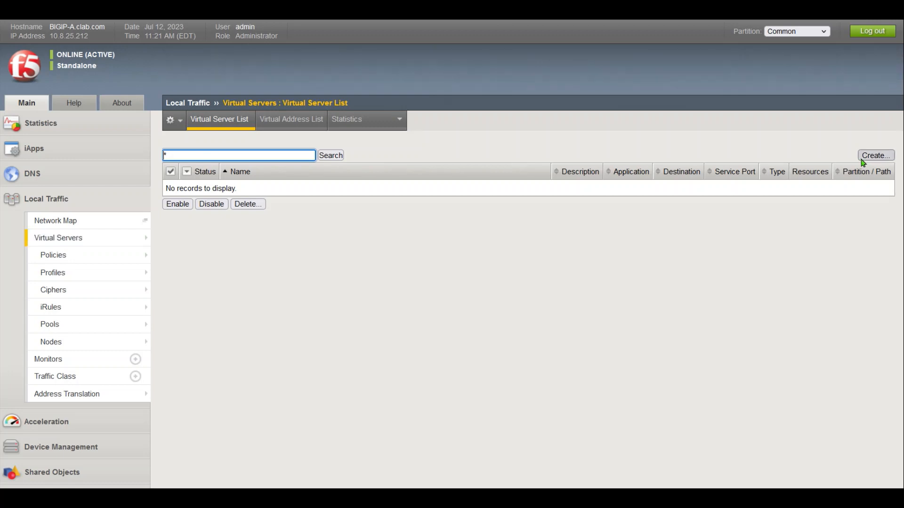
click(873, 156)
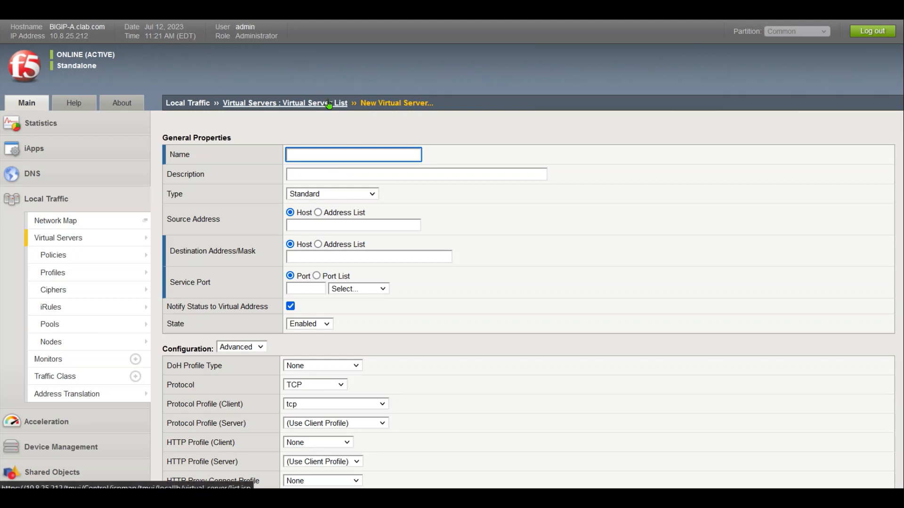
click(312, 133)
click(312, 154)
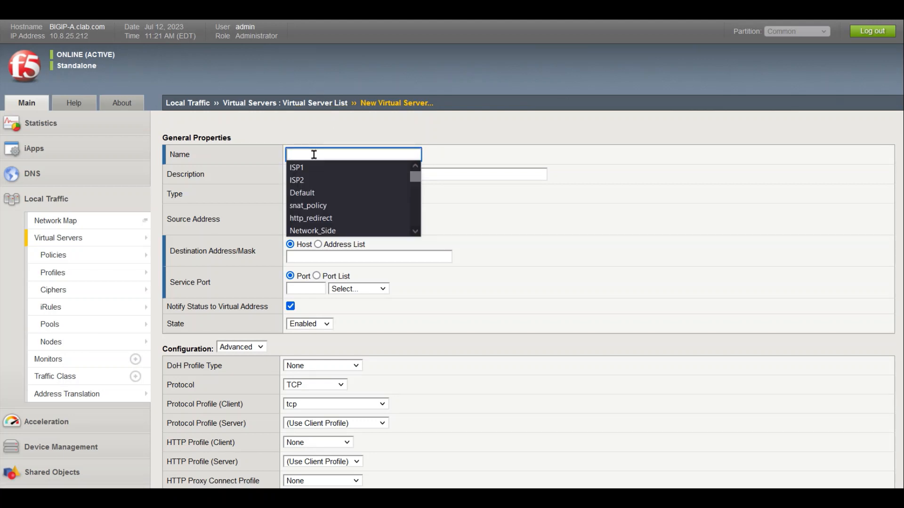
text(PSN-)
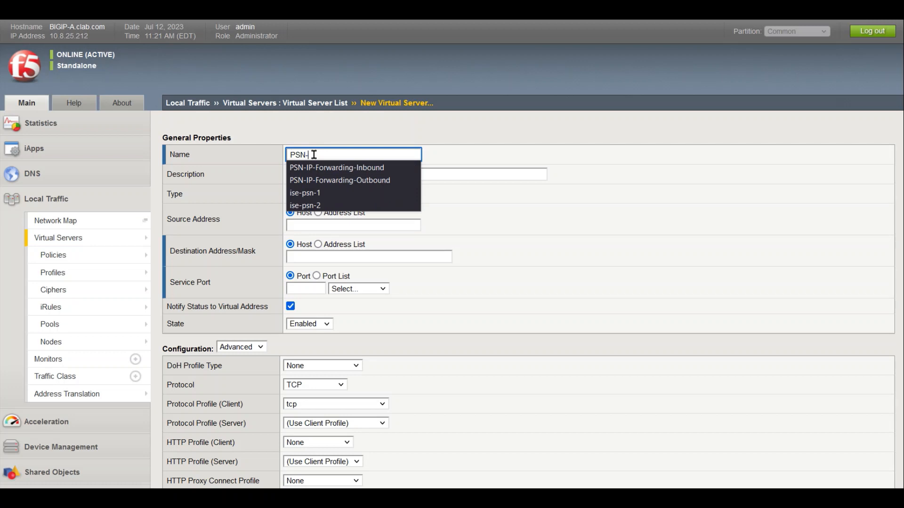
text(IP)
key(Down)
key(Return)
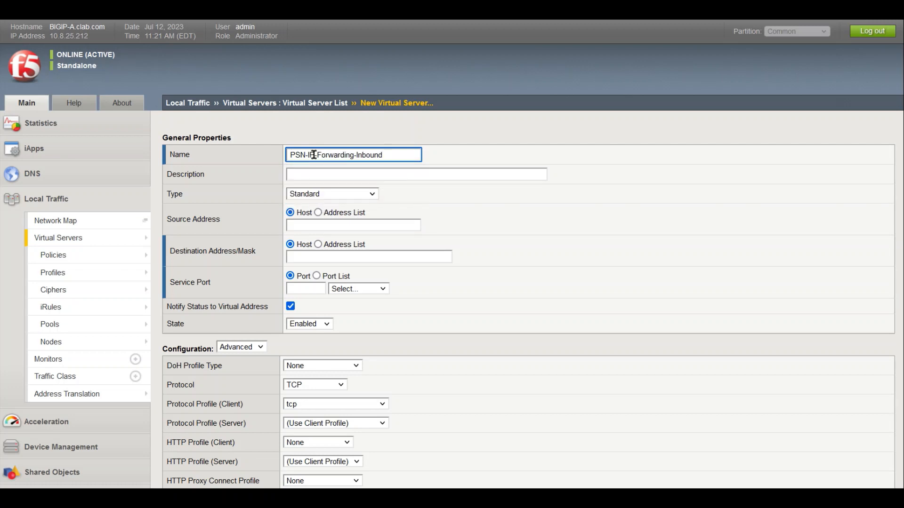
click(331, 197)
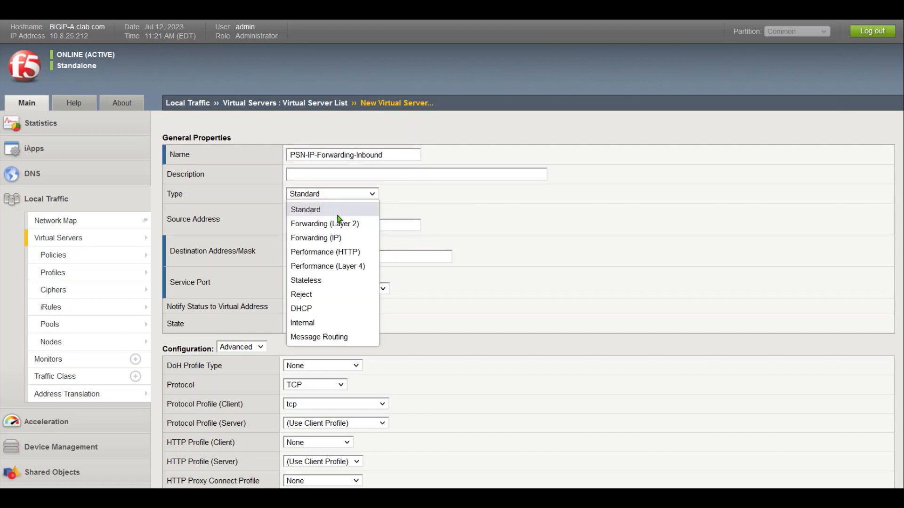
click(352, 238)
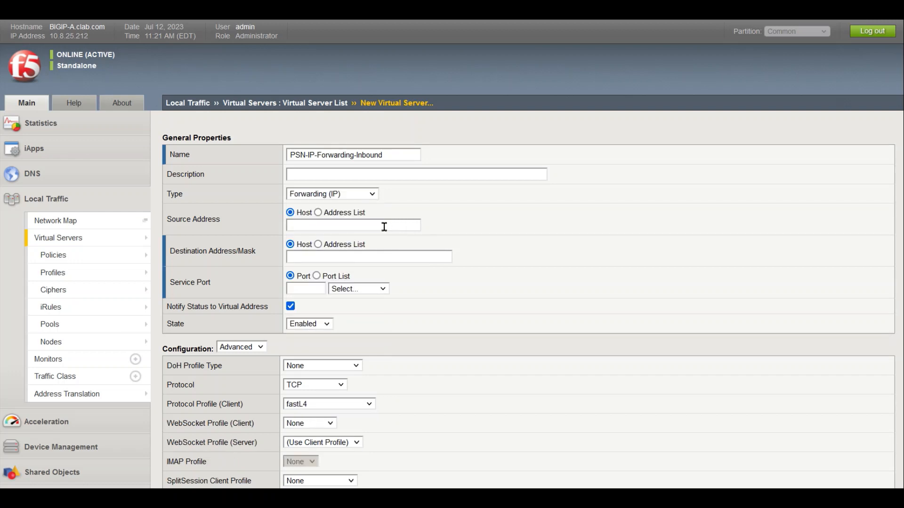
Set source 0.0.0.0/0, destination 172.77.77.0/24 and service port to all ports
click(345, 223)
text(0.0.0.0/0)
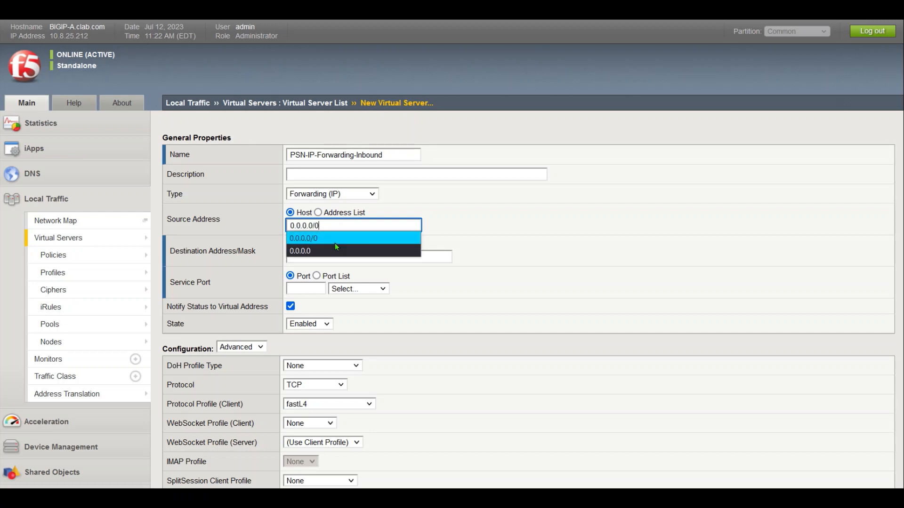
click(335, 243)
click(325, 254)
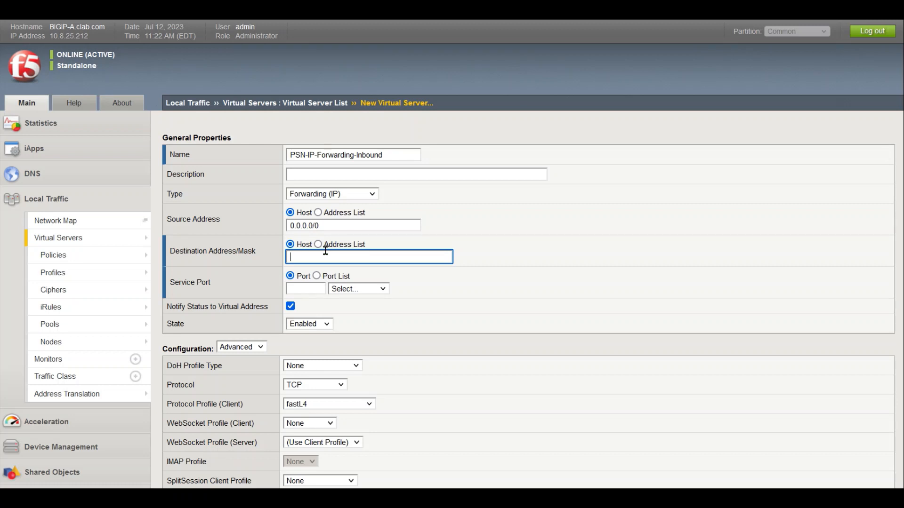
text(17)
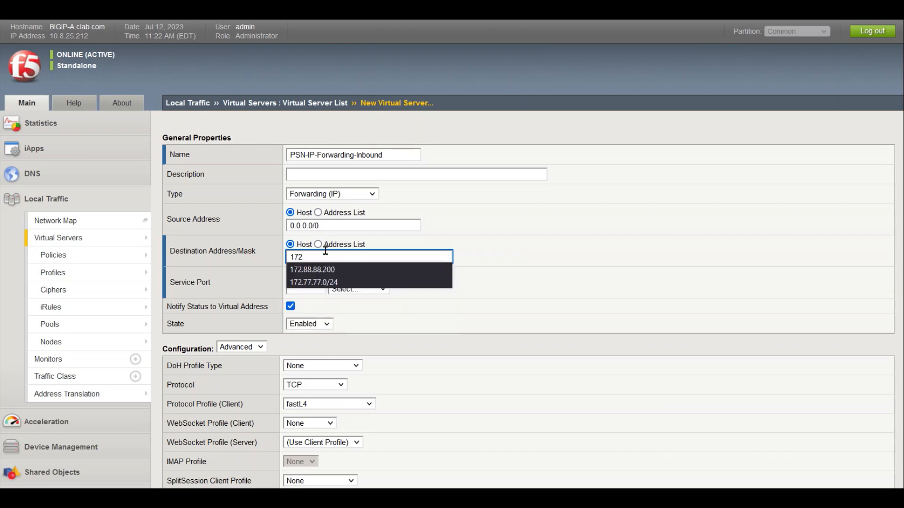
text(2)
key(Down)
key(Down)
key(Return)
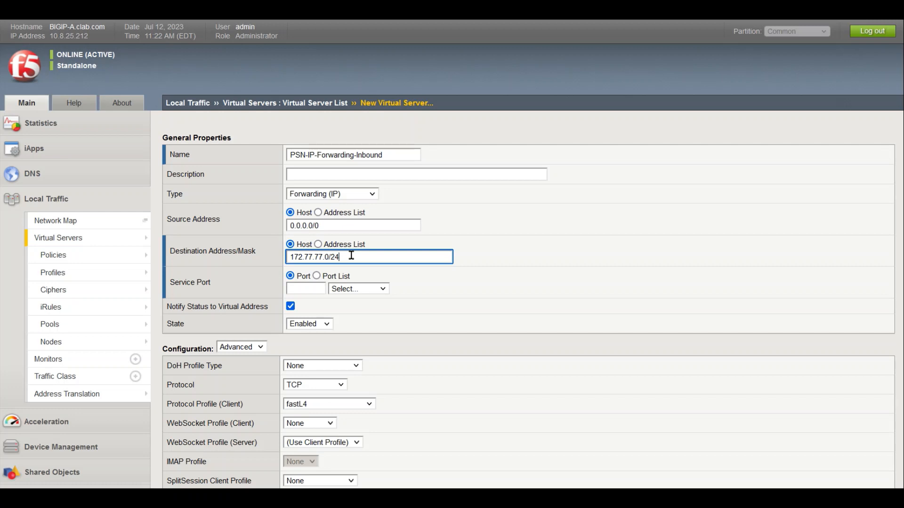
click(368, 289)
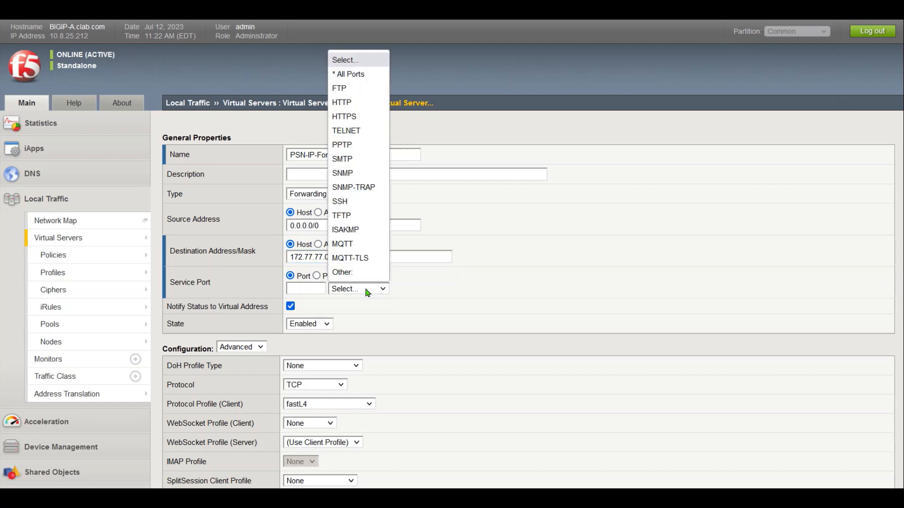
click(349, 73)
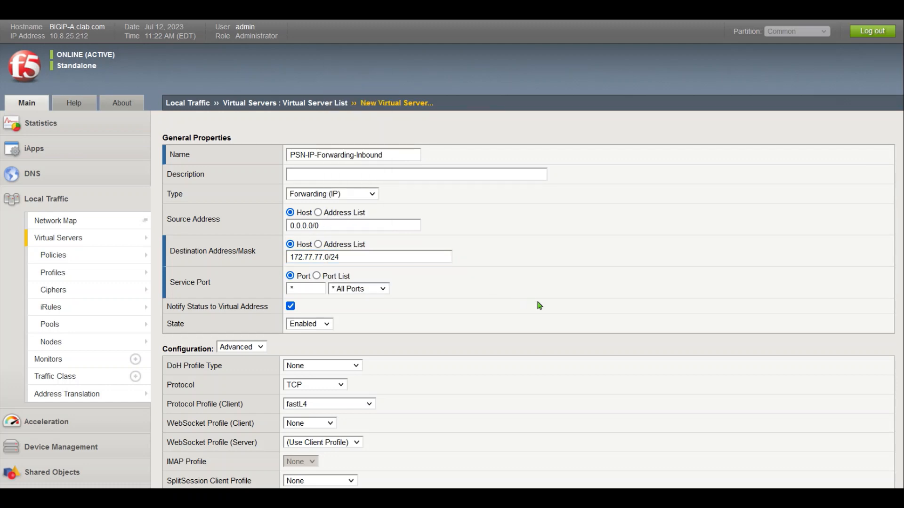
Enable the inbound forwarding virtual server only on VLAN ISP1
middle_click(607, 335)
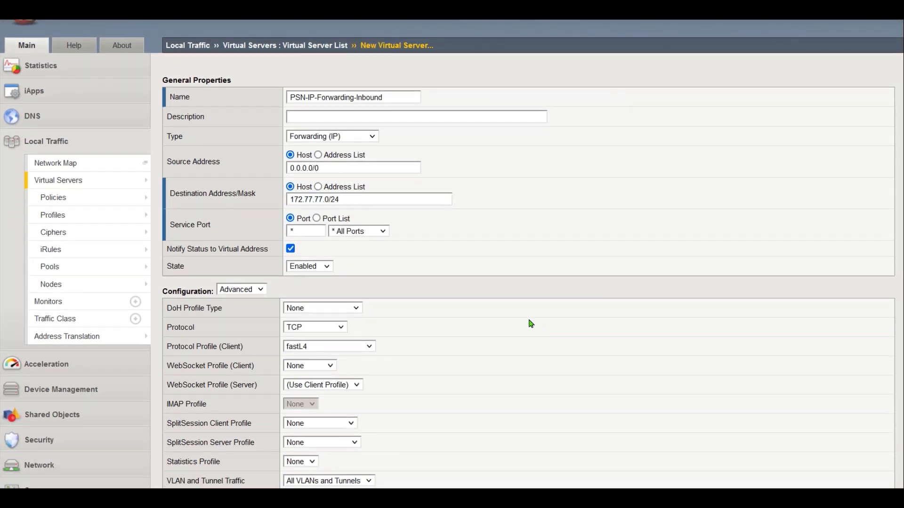
middle_click(527, 319)
middle_click(517, 354)
middle_click(507, 320)
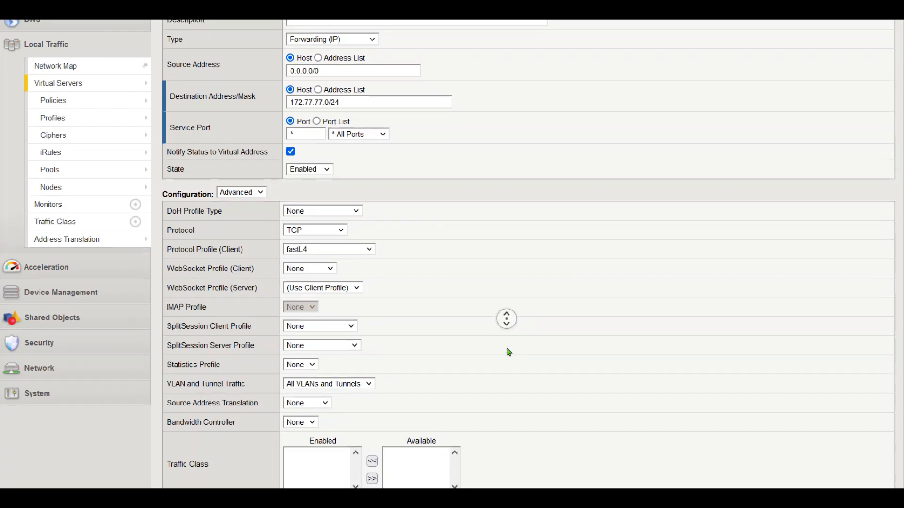
middle_click(450, 324)
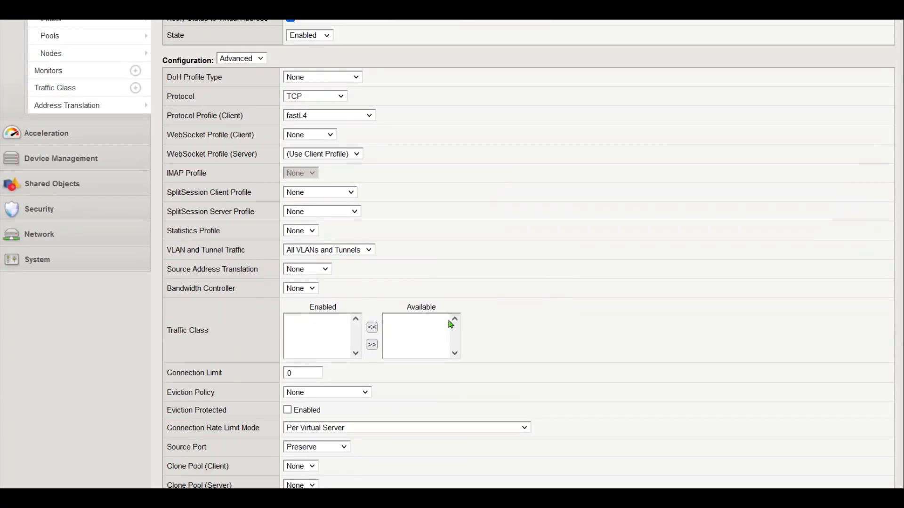
click(330, 254)
click(326, 281)
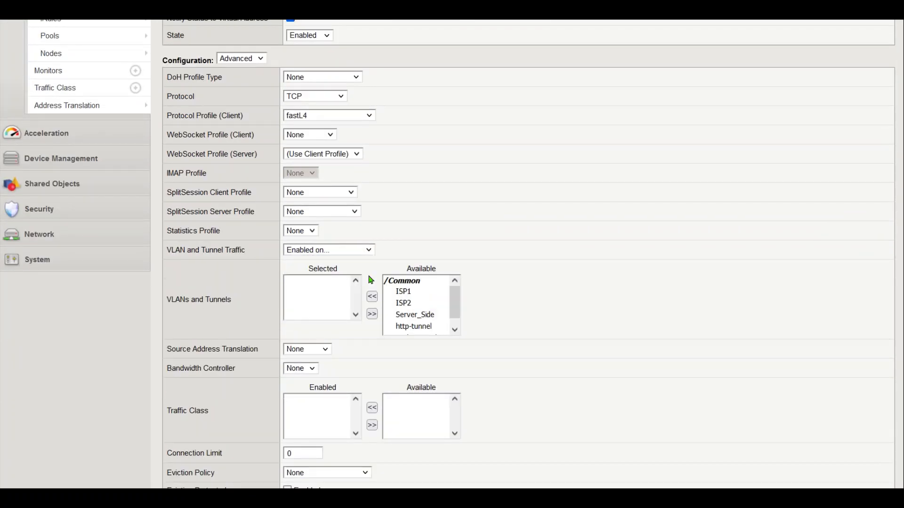
click(407, 293)
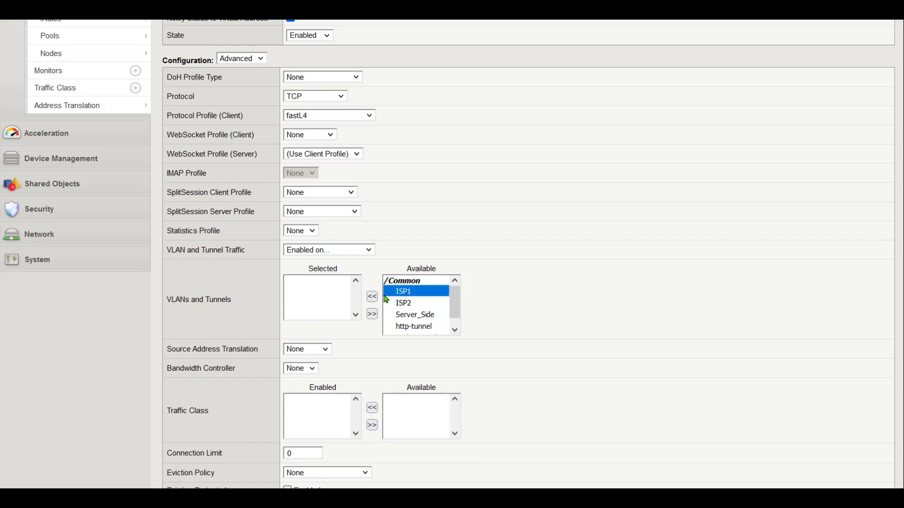
click(372, 297)
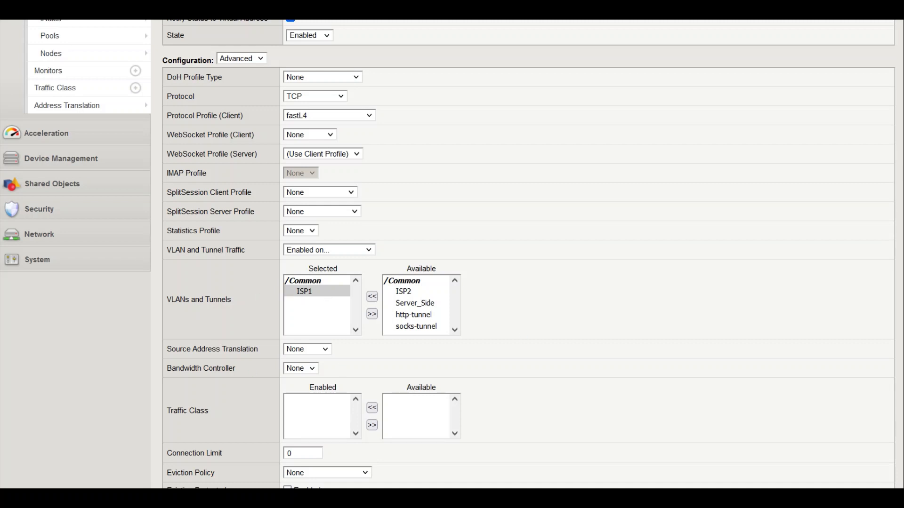
Finish creating PSN-IP-Forwarding-Inbound so it appears in the virtual server list
scroll(452, 254, down, 8)
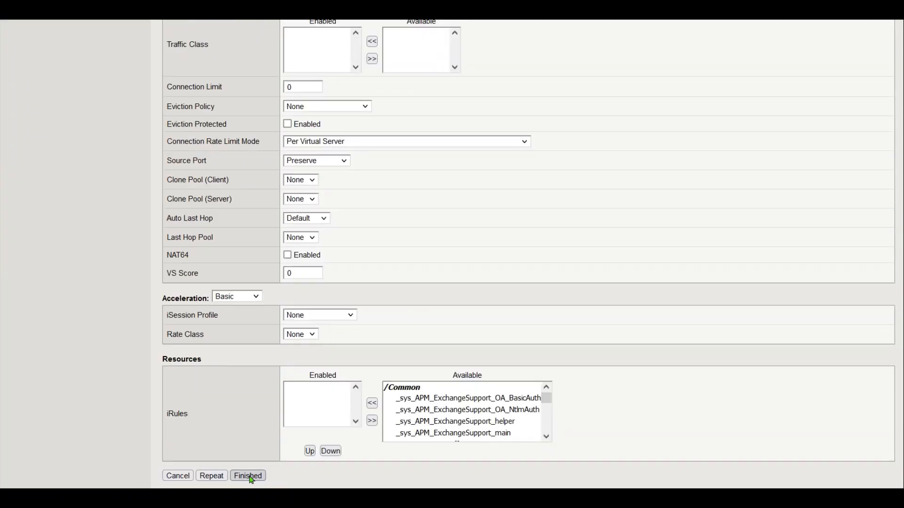
click(263, 475)
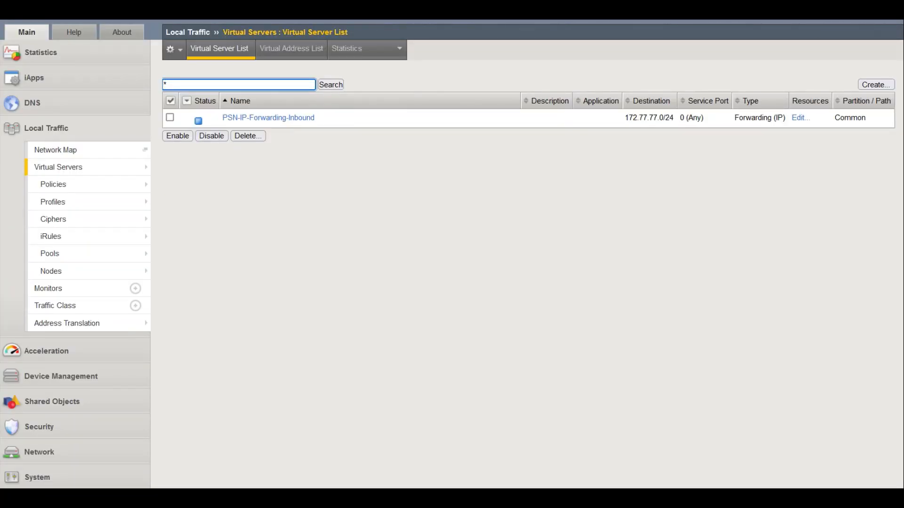
click(439, 227)
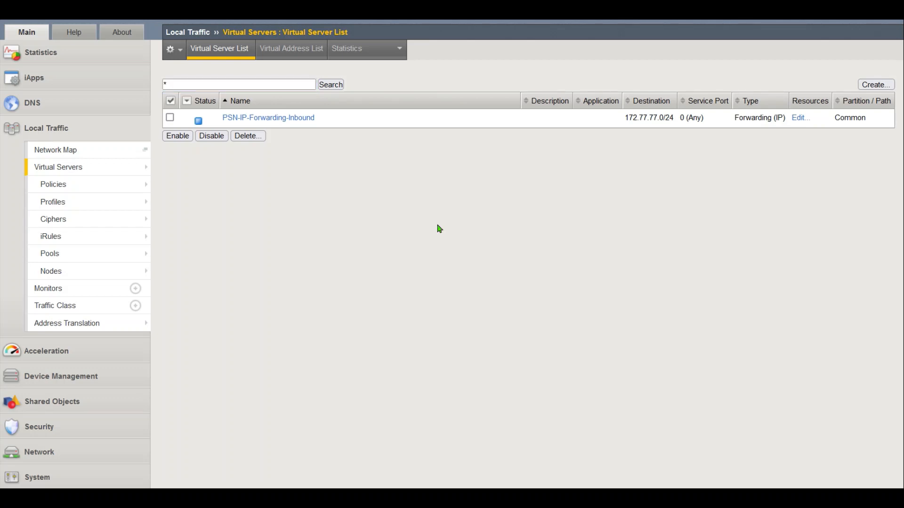
Start a new Forwarding (IP) virtual server named PSN-IP-Forwarding-Outbound
click(875, 84)
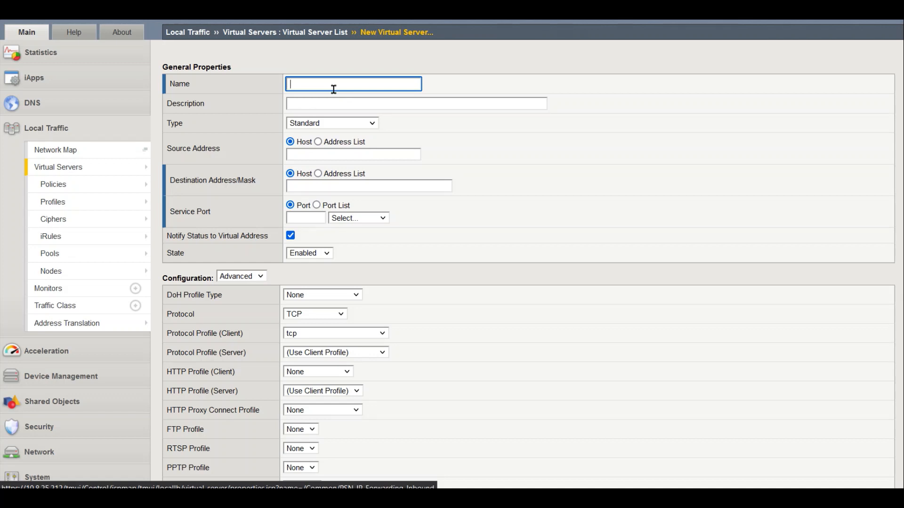
text(PSN-I)
key(Down)
key(Return)
click(332, 124)
click(344, 167)
Set source 172.77.77.0/24, destination 0.0.0.0/0, and listen on all ports
click(348, 154)
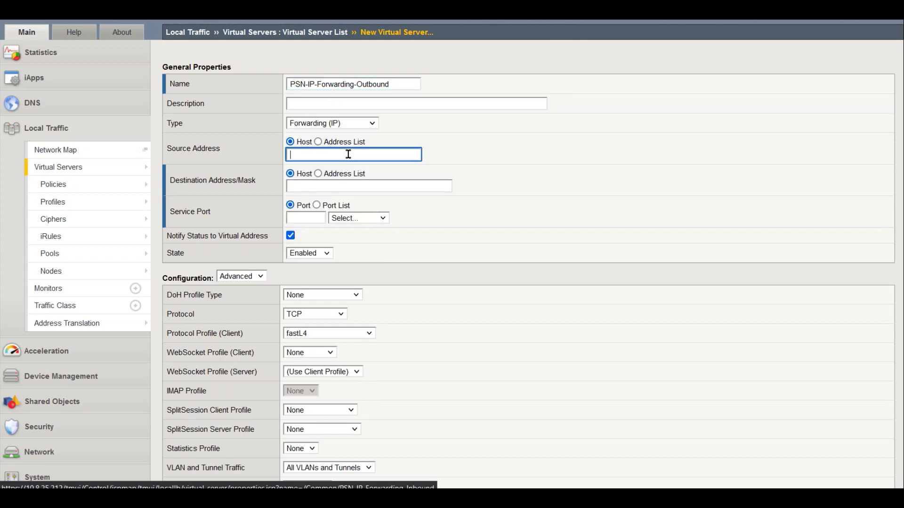
text(1)
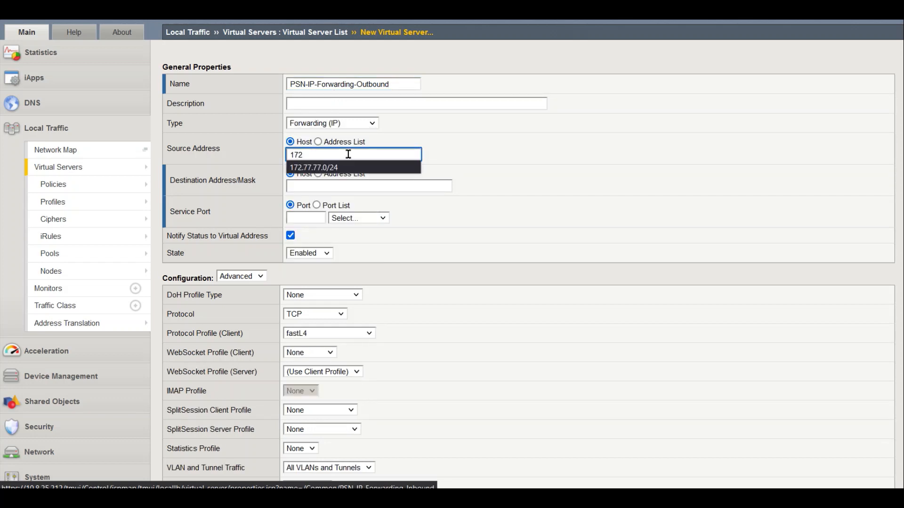
text(72)
key(Down)
key(Return)
key(Tab)
key(Tab)
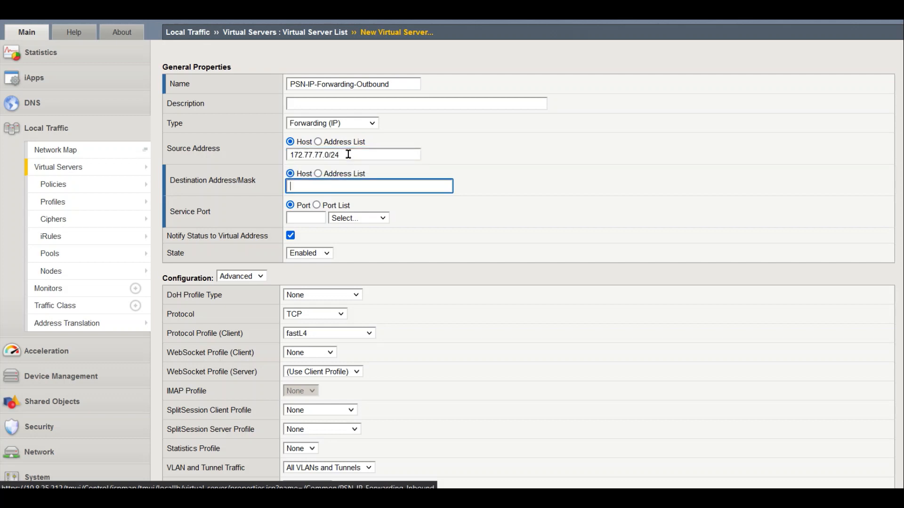
text(0.0.0)
key(Down)
key(Return)
click(359, 220)
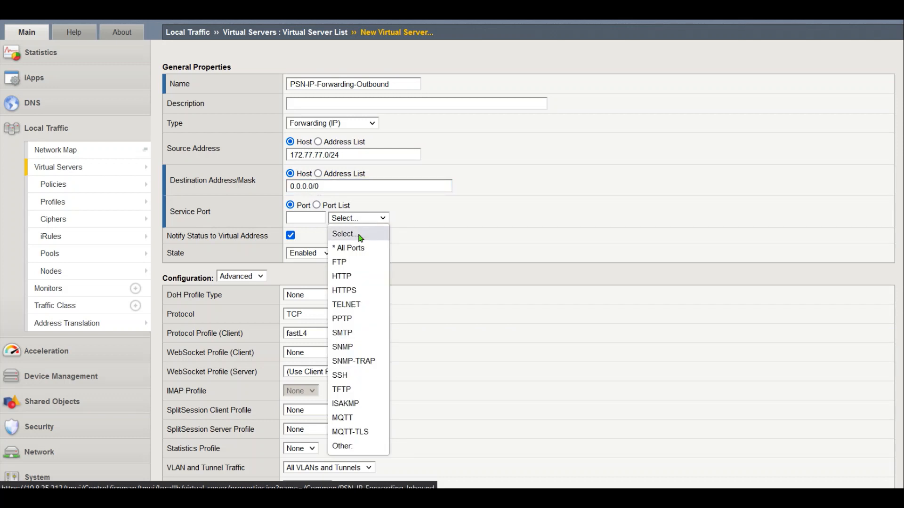
click(361, 249)
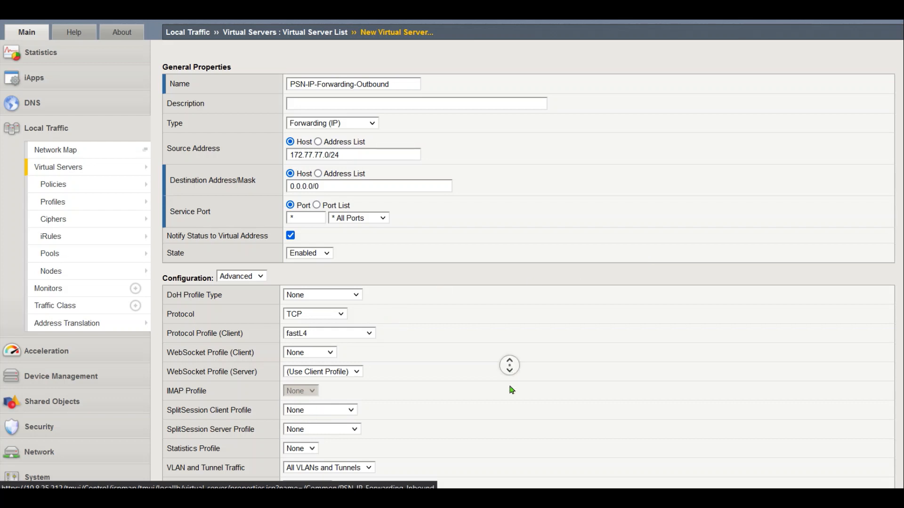
Enable the outbound virtual server only on VLAN Server_Side and save it
scroll(509, 366, down, 2)
click(343, 381)
click(316, 413)
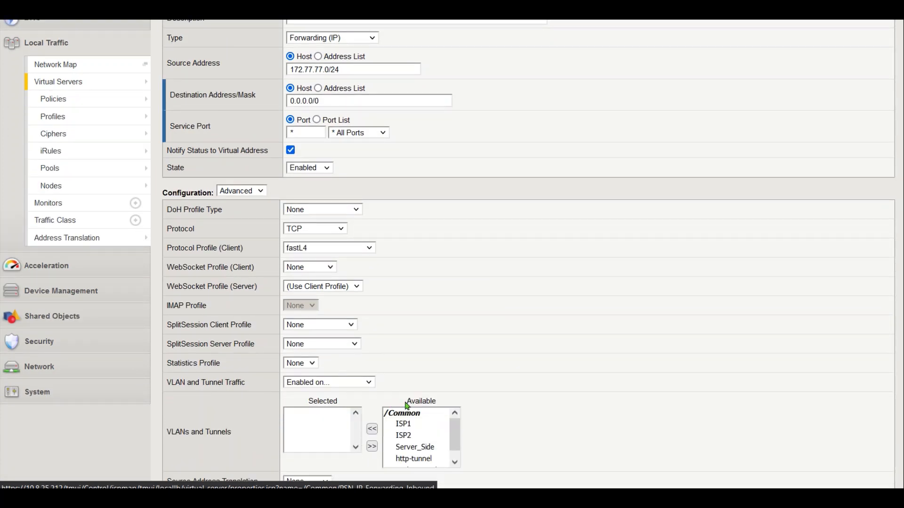
click(413, 447)
click(372, 431)
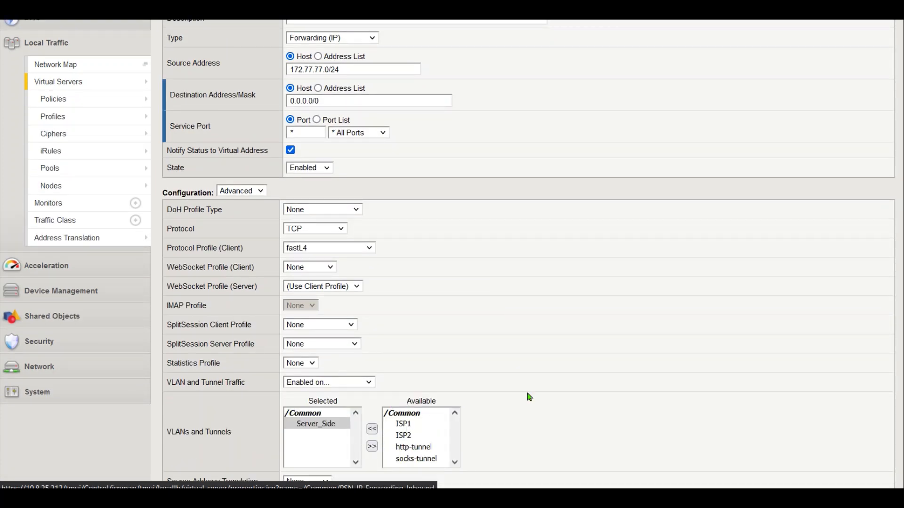
middle_click(547, 370)
middle_click(526, 389)
middle_click(526, 390)
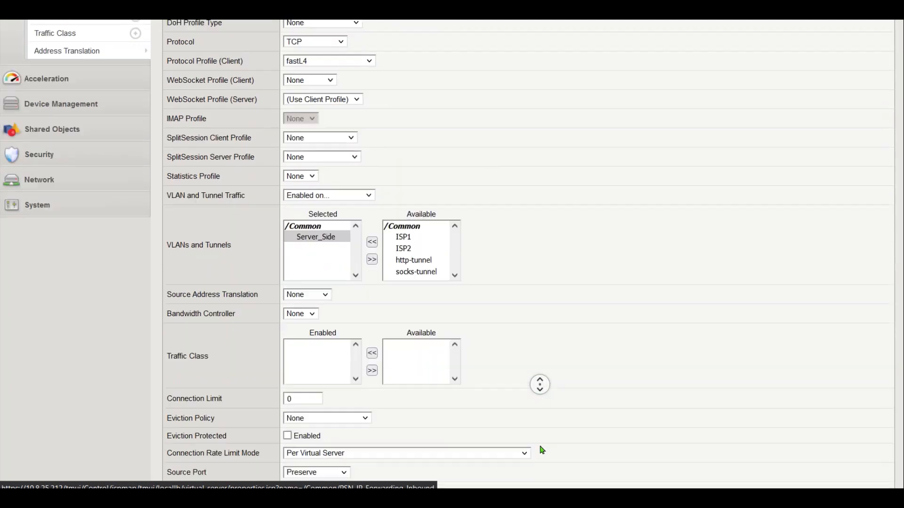
middle_click(535, 440)
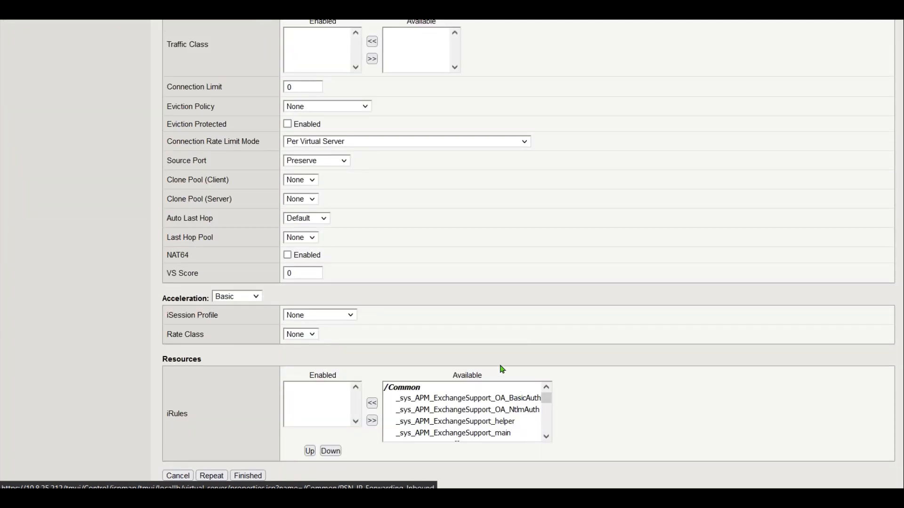
middle_click(520, 313)
middle_click(518, 395)
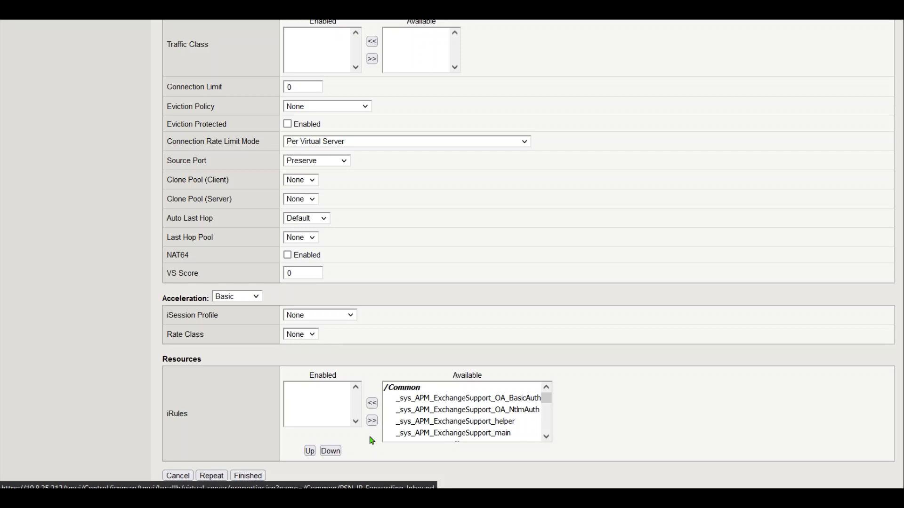
click(246, 479)
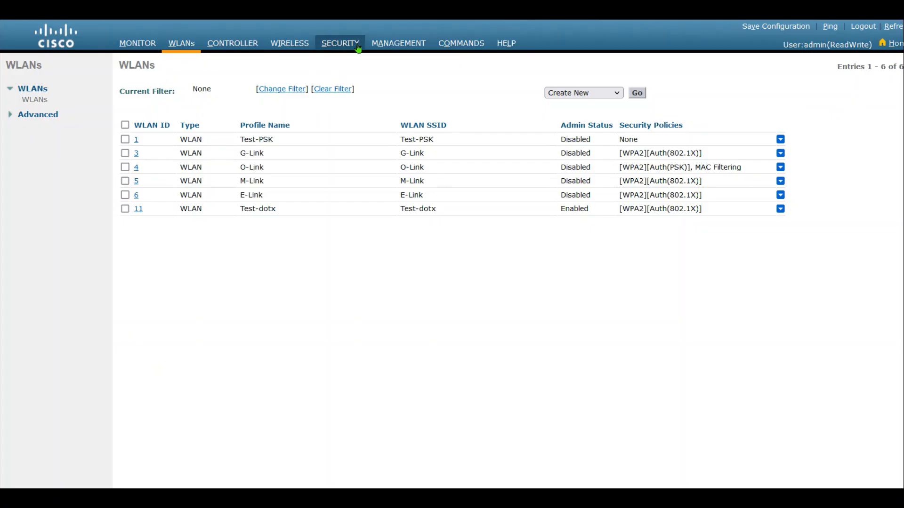
click(398, 43)
click(41, 104)
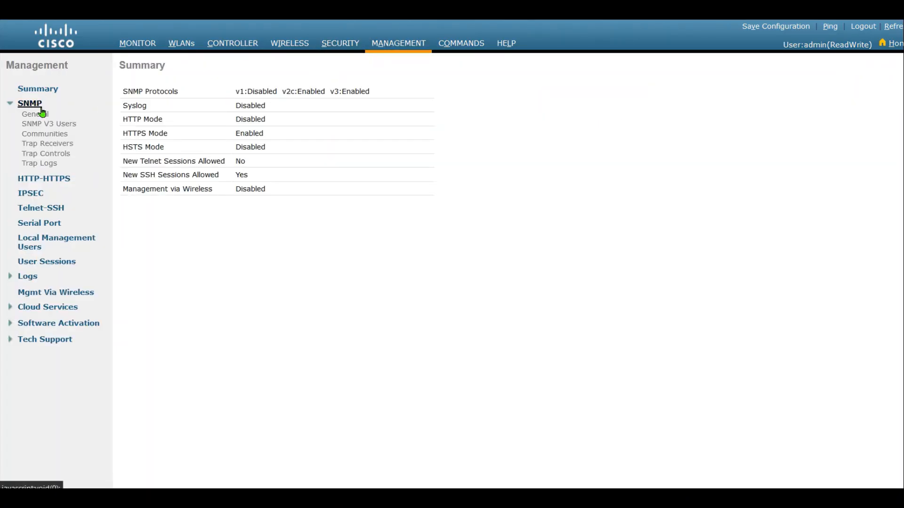
click(46, 126)
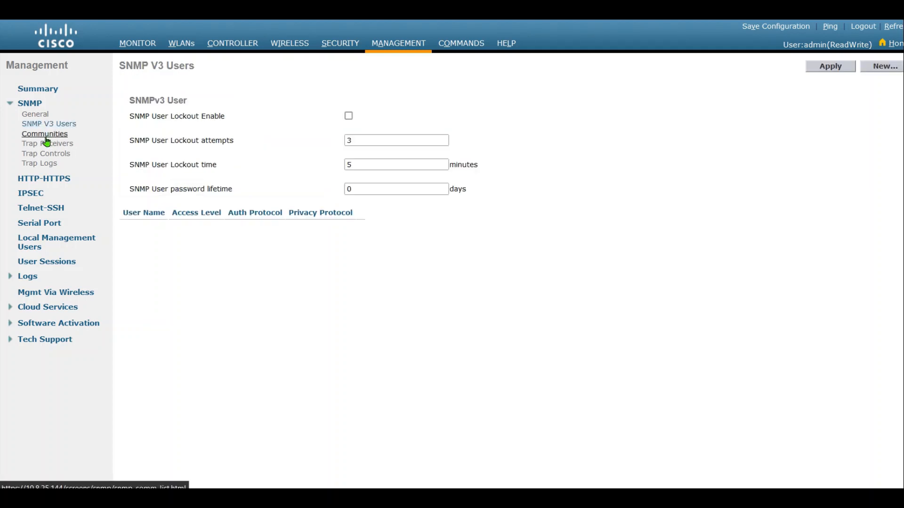
click(45, 134)
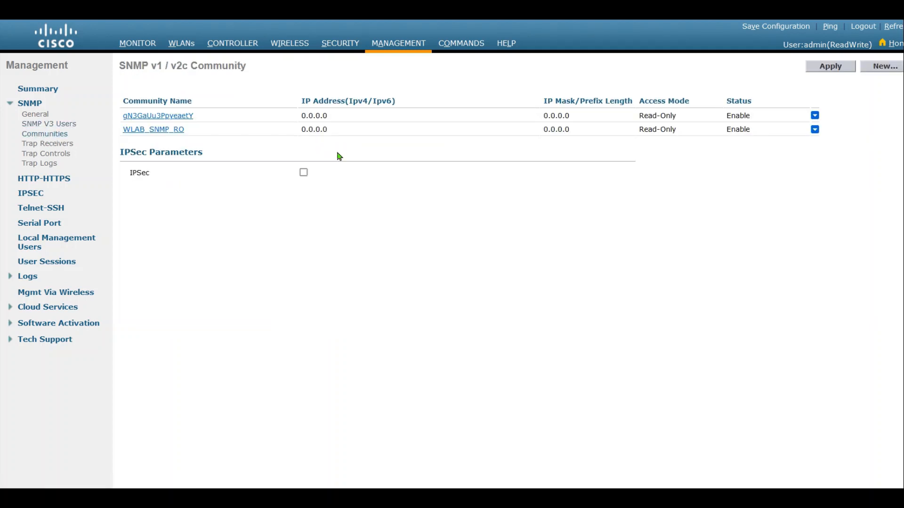
click(148, 130)
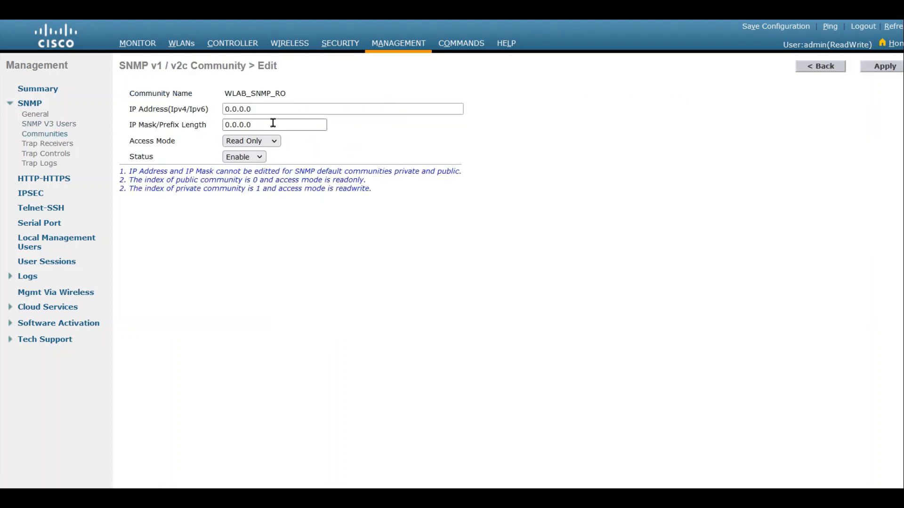
double_click(253, 112)
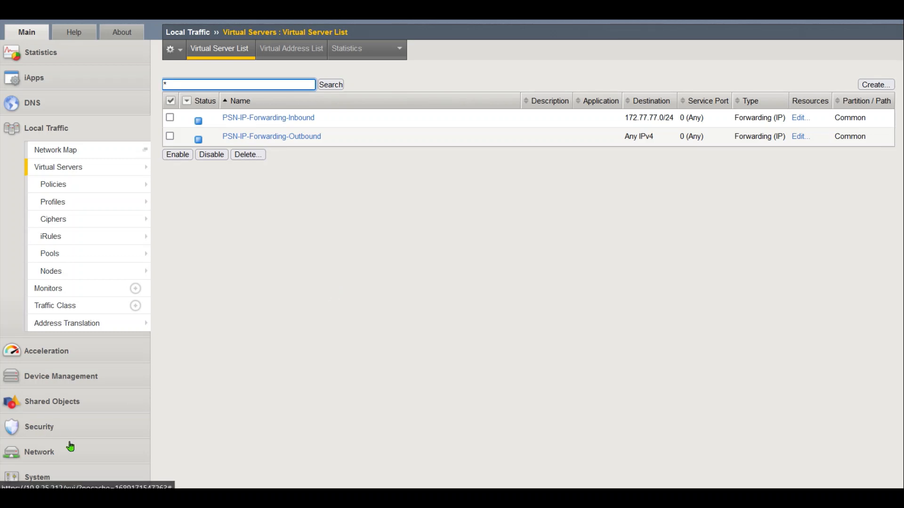
Create a new health monitor named radius_1812
click(72, 289)
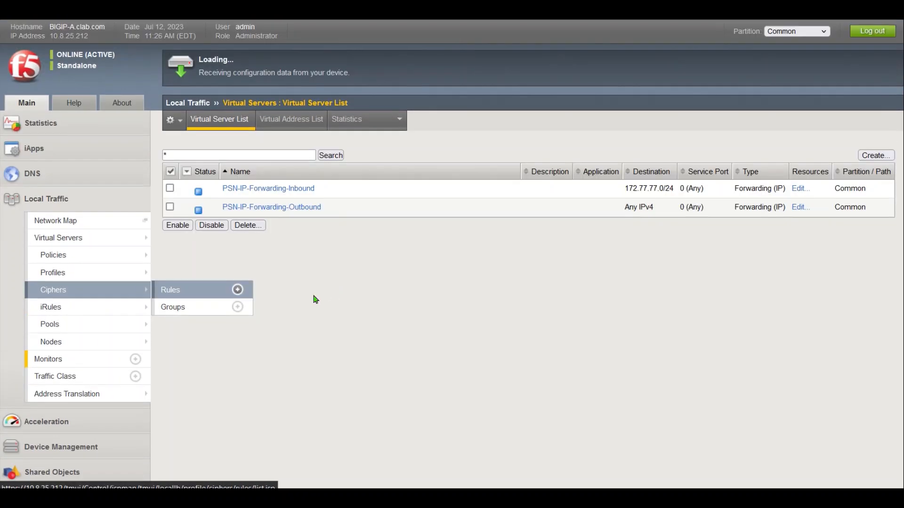
click(878, 155)
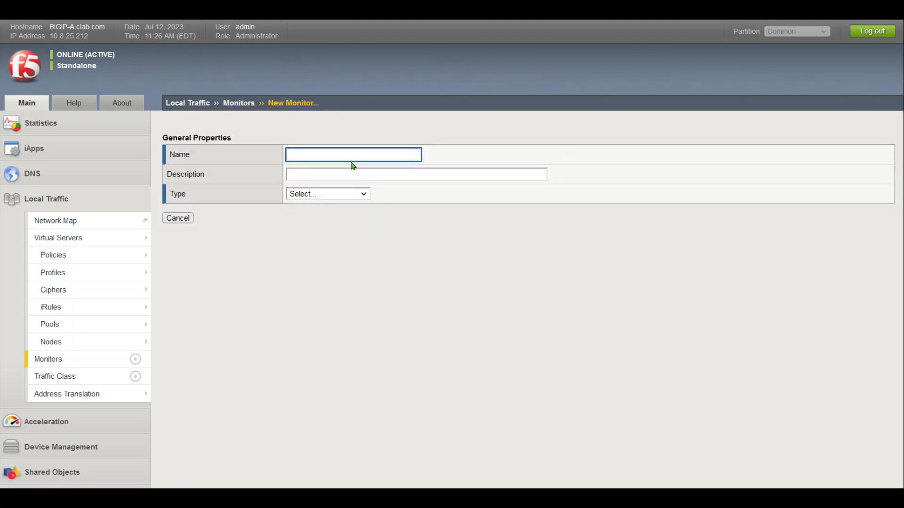
text(RAdius_1812)
Set the monitor type to RADIUS and show the Advanced configuration settings
click(339, 197)
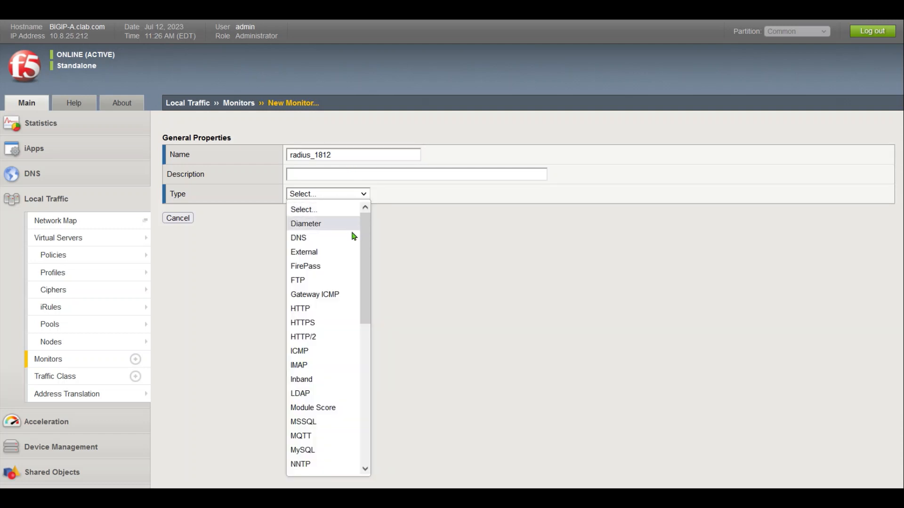
key(r)
key(r)
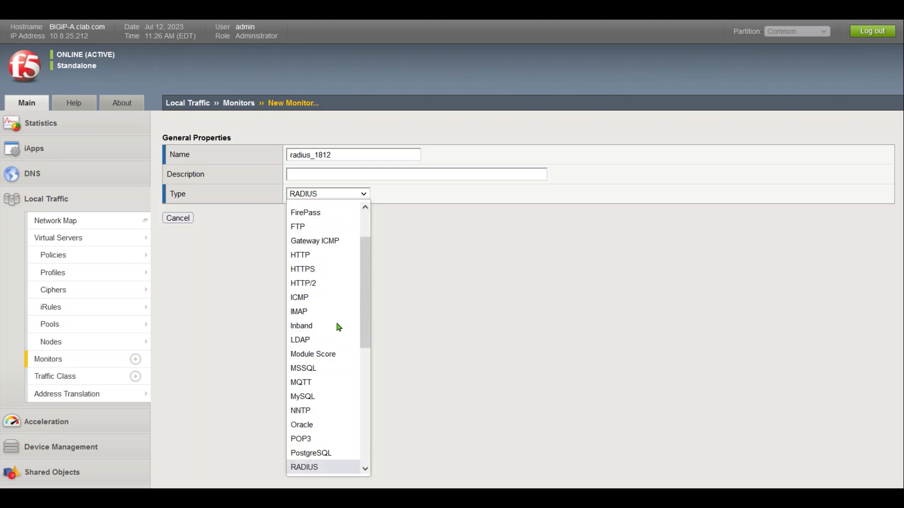
key(r)
click(513, 244)
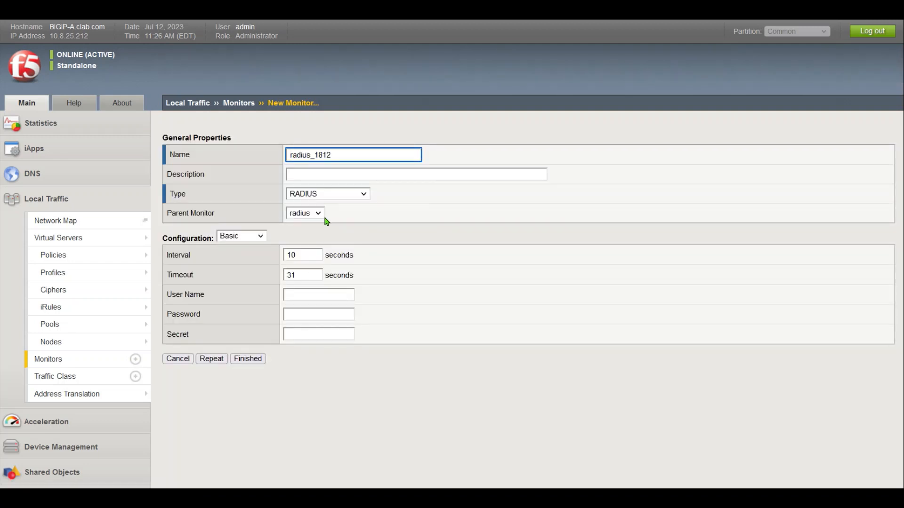
click(254, 237)
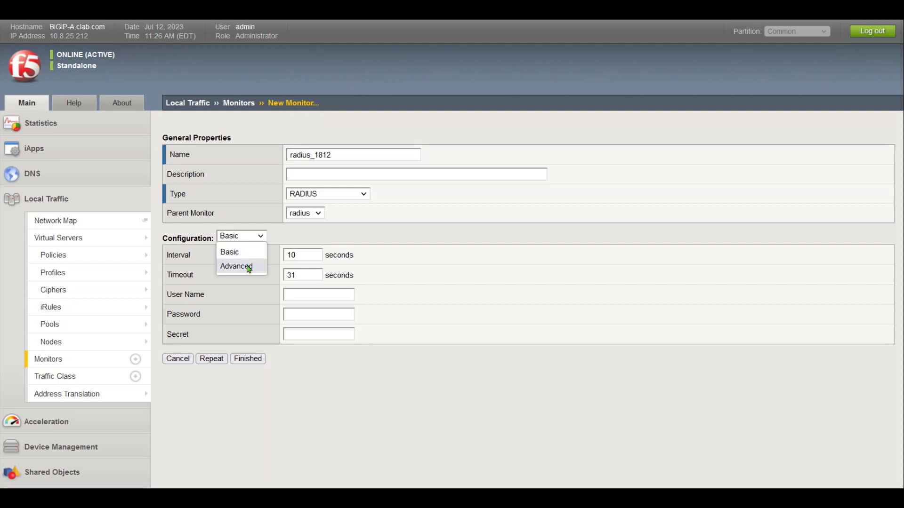
click(248, 267)
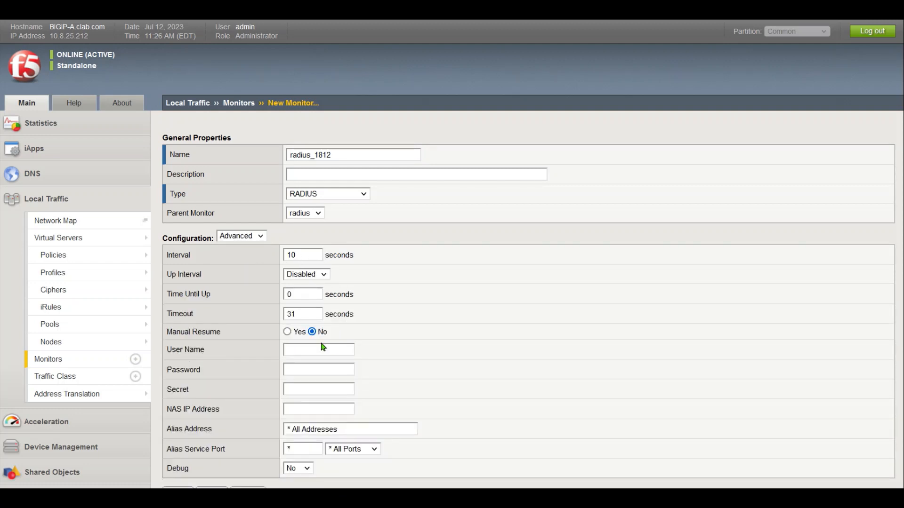
middle_click(511, 342)
middle_click(507, 374)
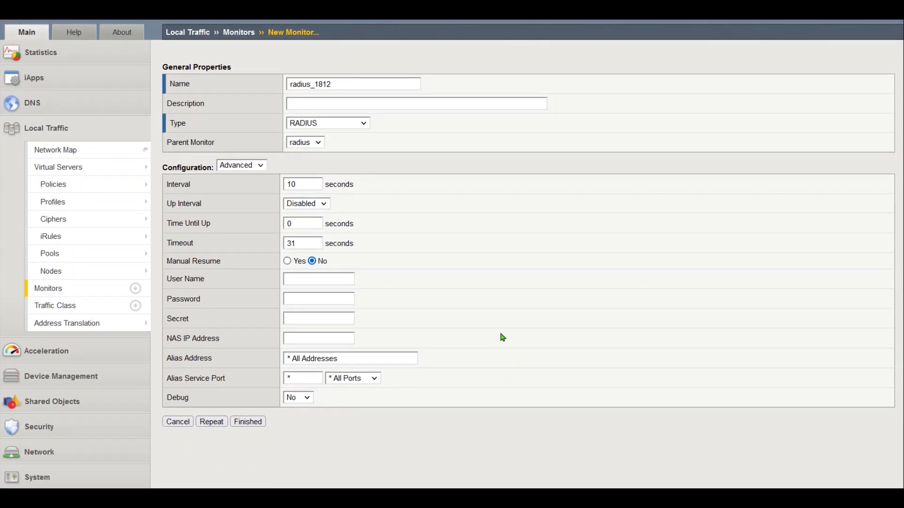
Enter probe user name f5-probe, the probe password, and the RADIUS shared secret
click(326, 278)
text(f)
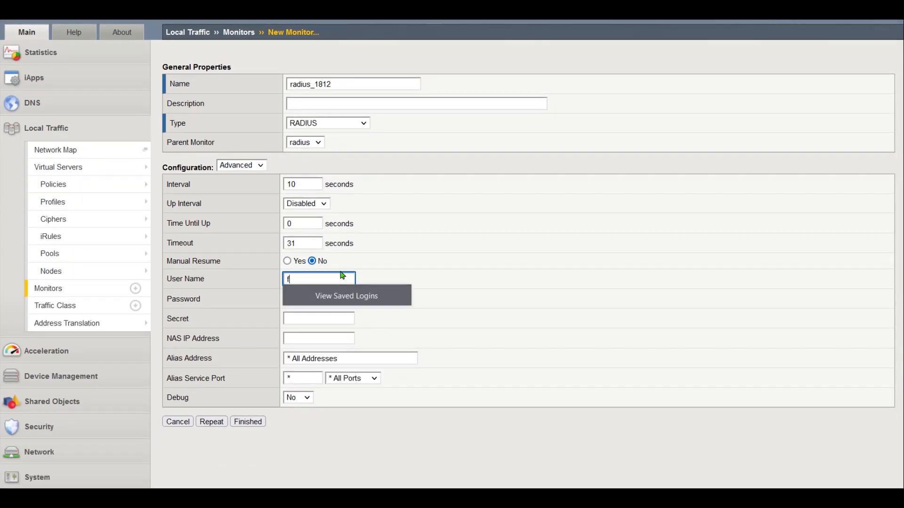
text(5-probe)
key(Tab)
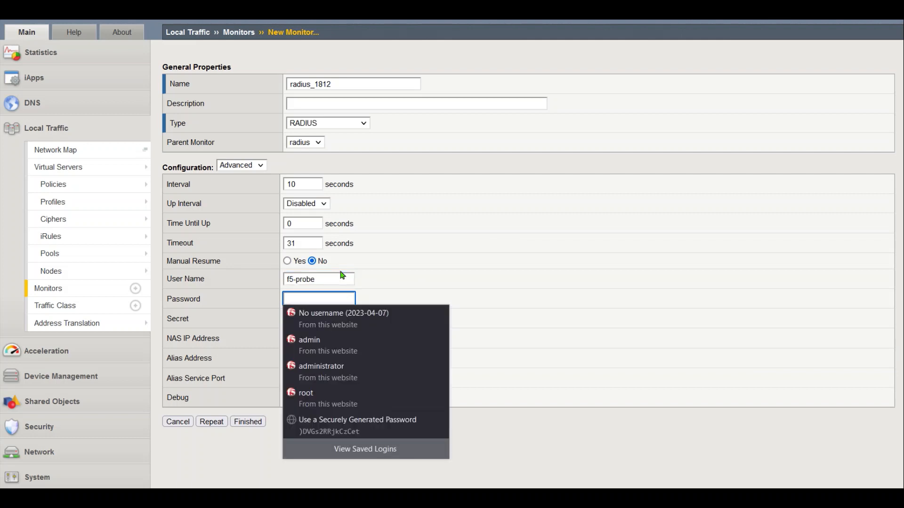
click(341, 272)
click(310, 300)
key(ctrl+v)
click(330, 320)
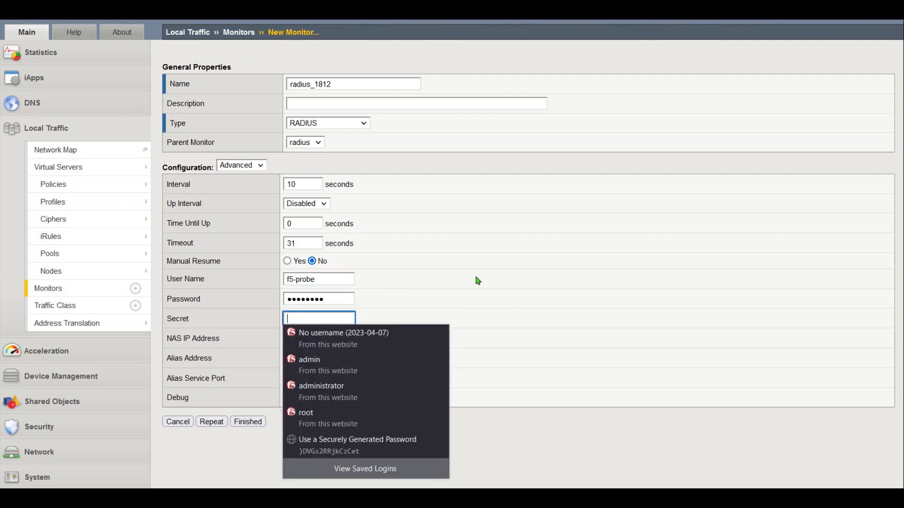
text(•••••••)
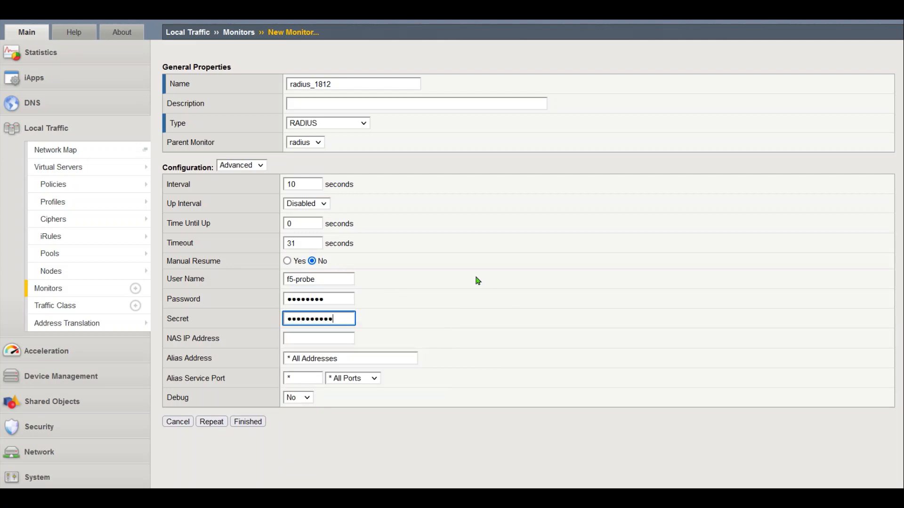
key(BackSpace)
key(BackSpace)
key(BackSpace)
key(BackSpace)
key(BackSpace)
key(BackSpace)
key(BackSpace)
key(BackSpace)
key(BackSpace)
key(BackSpace)
text(•••)
key(BackSpace)
key(BackSpace)
key(BackSpace)
key(BackSpace)
text(••••••••••)
drag(338, 299, 248, 300)
drag(325, 278, 262, 280)
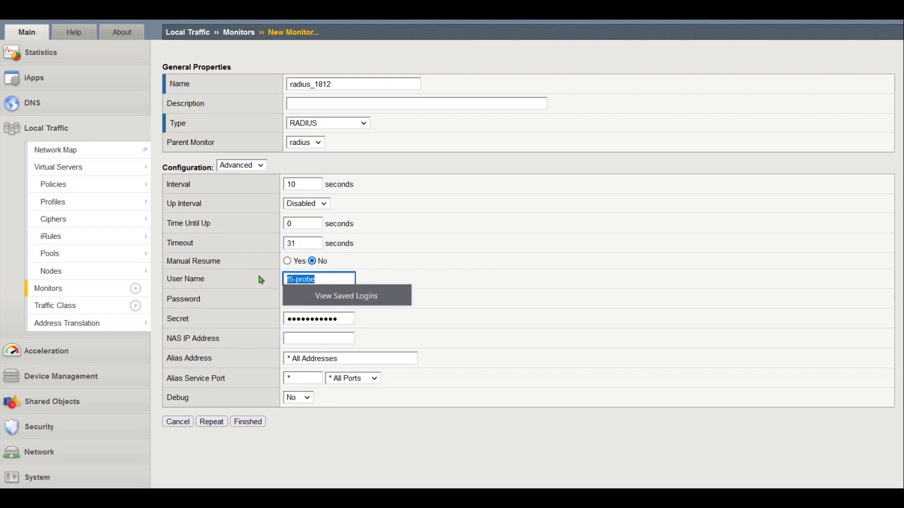
click(495, 277)
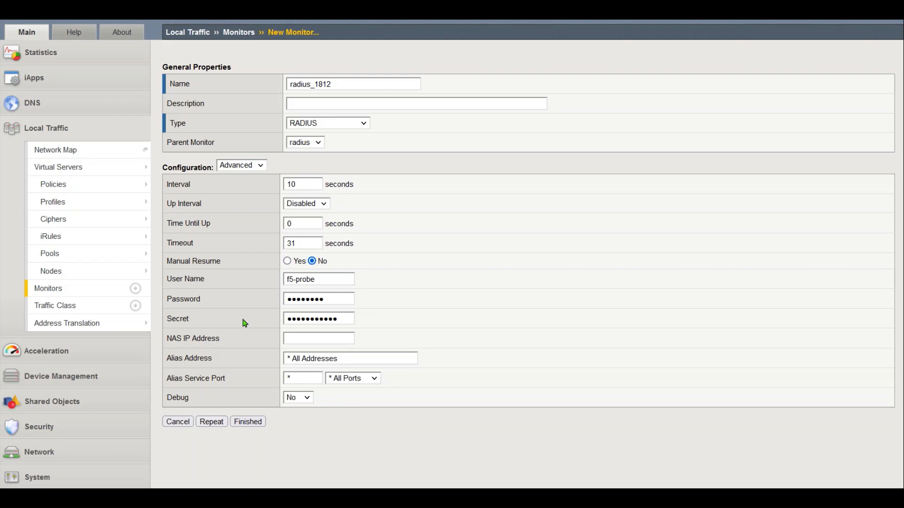
Set NAS IP 172.77.77.33 and alias port 1812, save the monitor, and decline browser password saving
click(321, 339)
text(172)
key(Down)
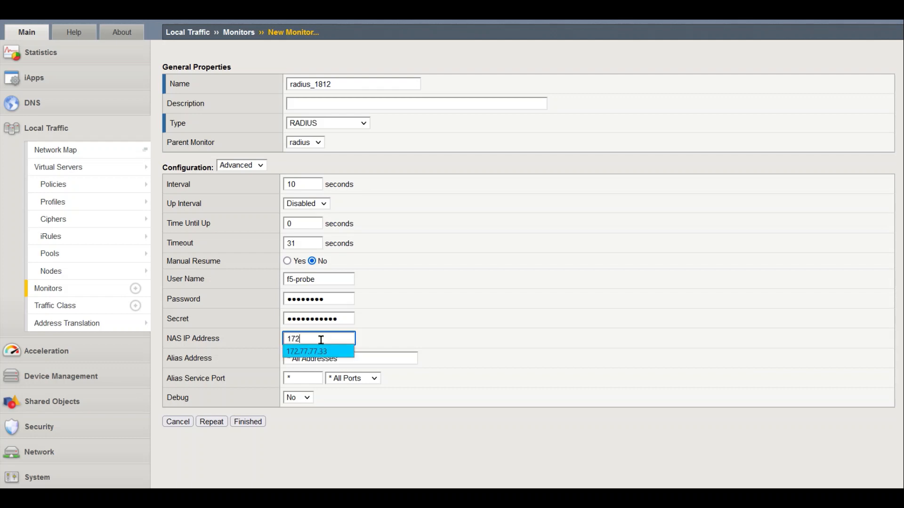
key(Return)
click(345, 371)
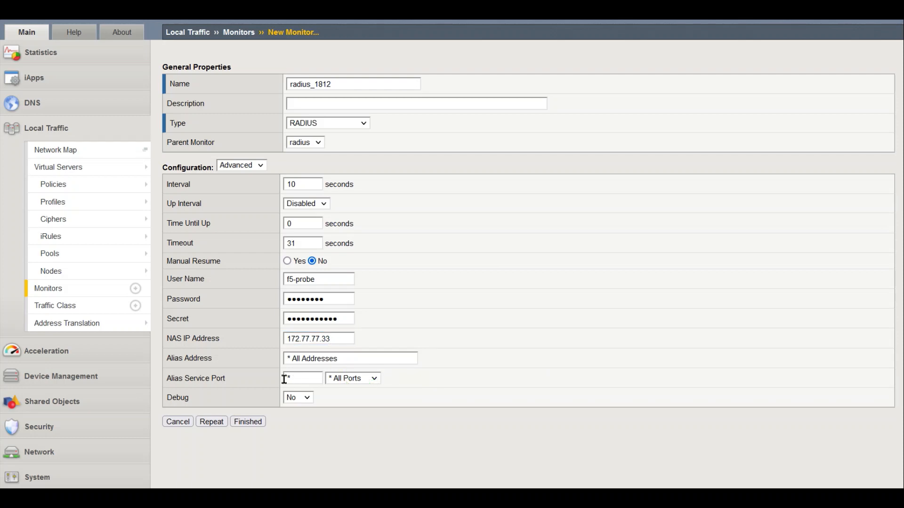
click(305, 378)
text(1)
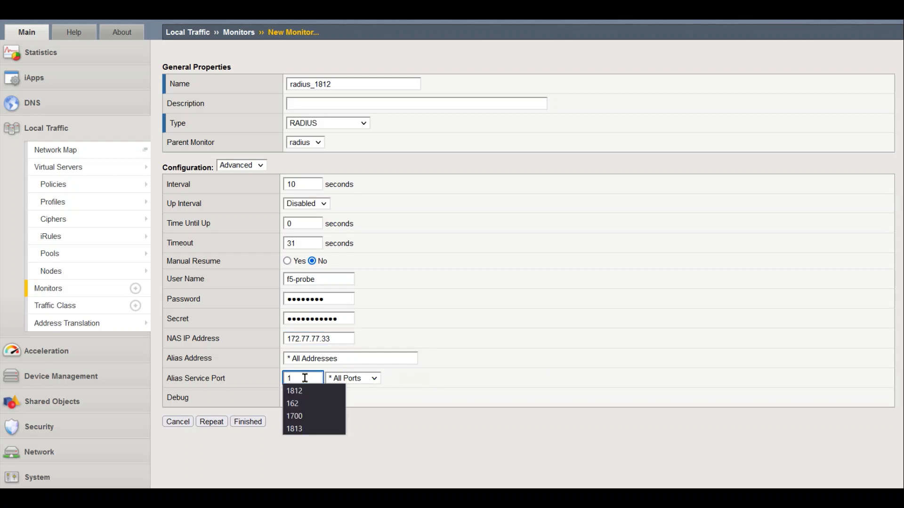
text(812)
click(255, 424)
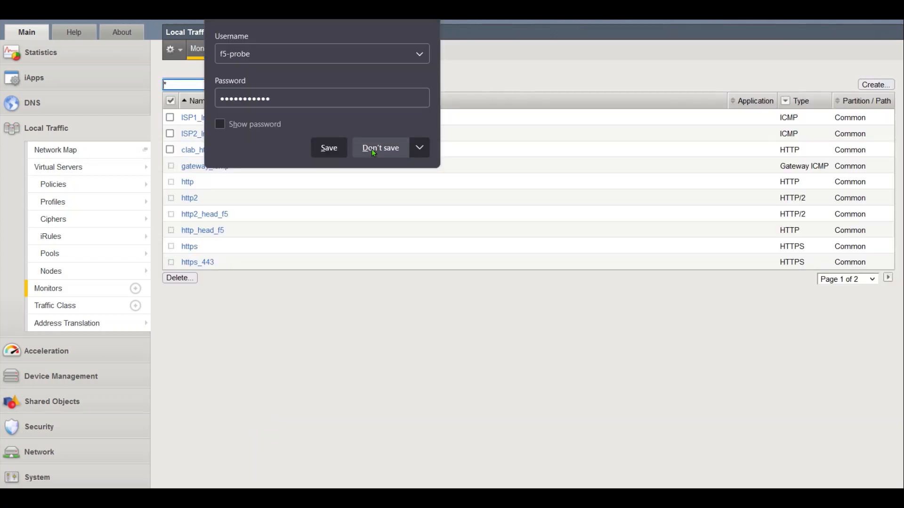
click(372, 150)
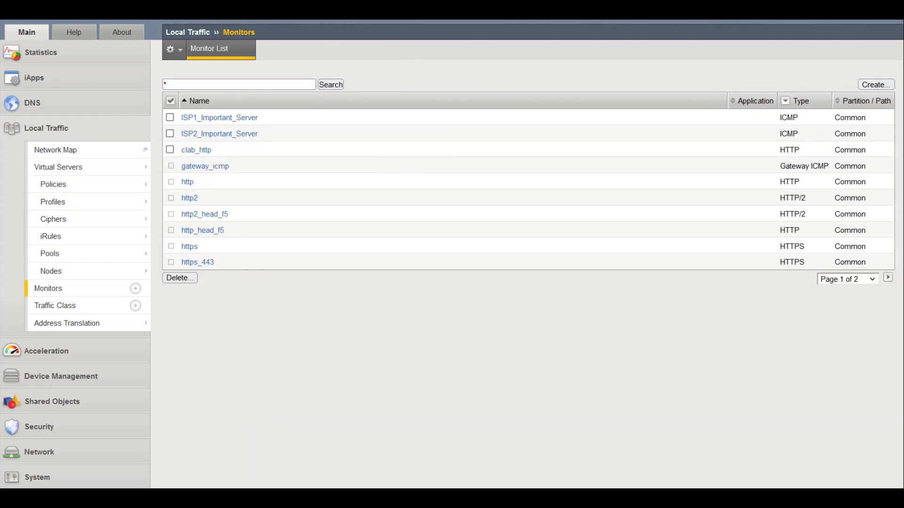
Create node 172.77.77.221, then go to the Pool List
click(75, 273)
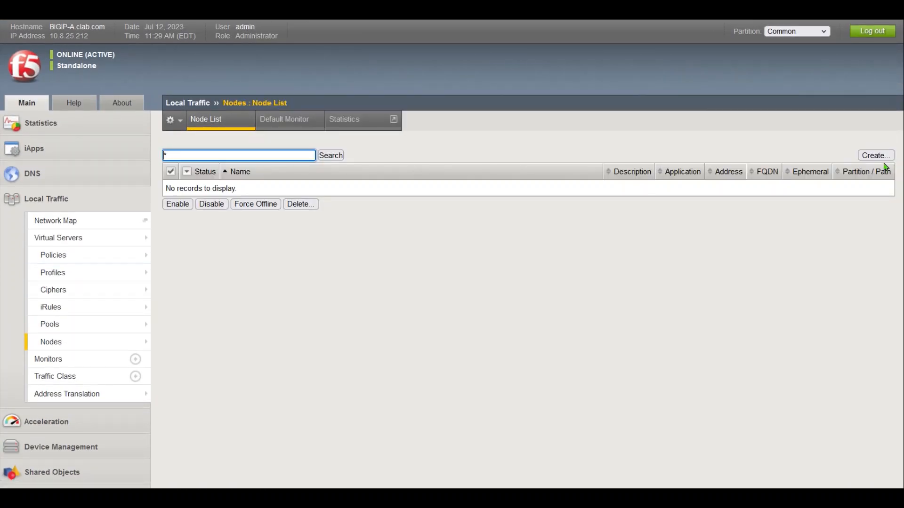
click(876, 156)
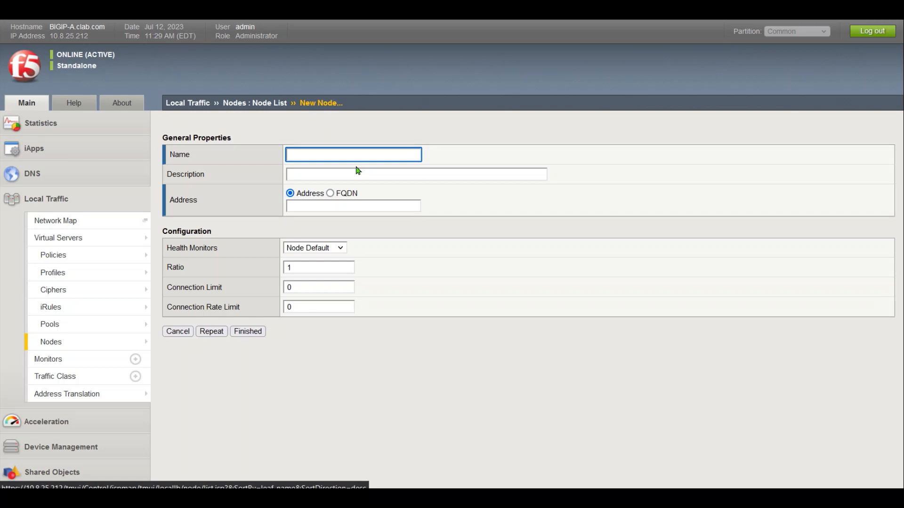
text(172.)
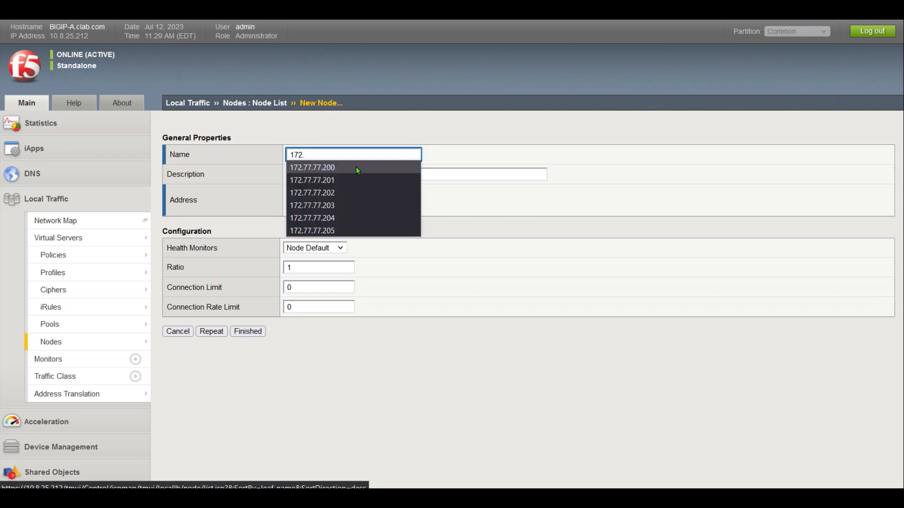
text(77.77.221)
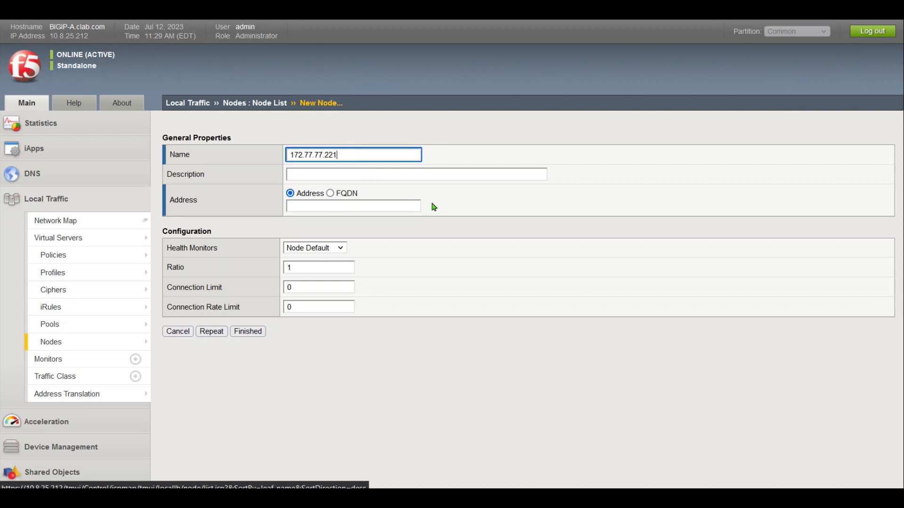
key(Return)
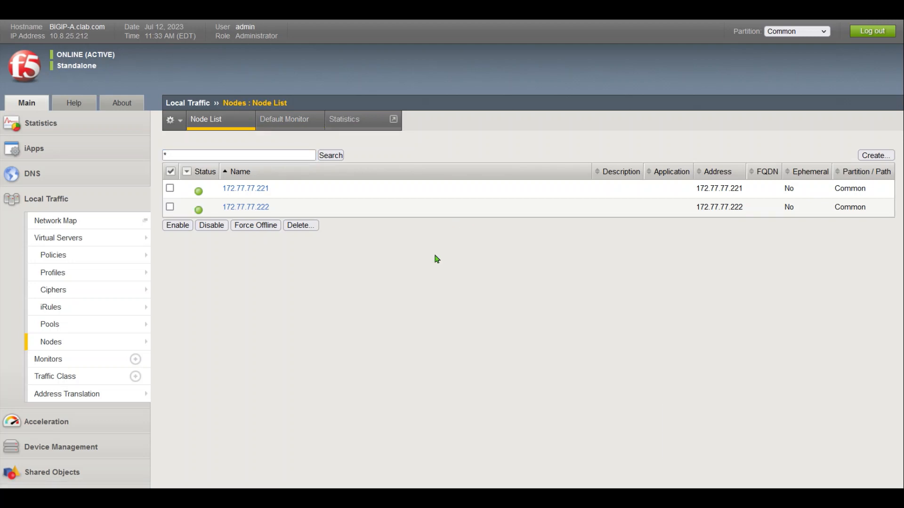
mouse_move(93, 329)
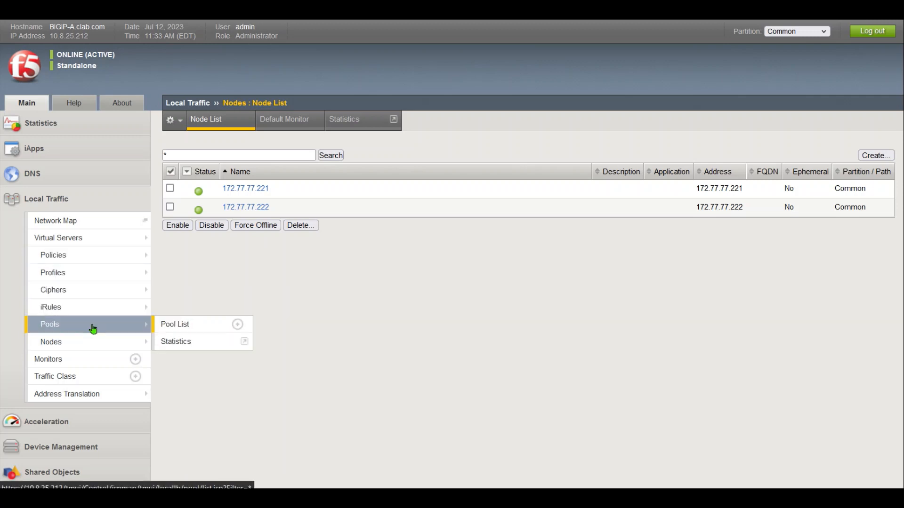
click(186, 324)
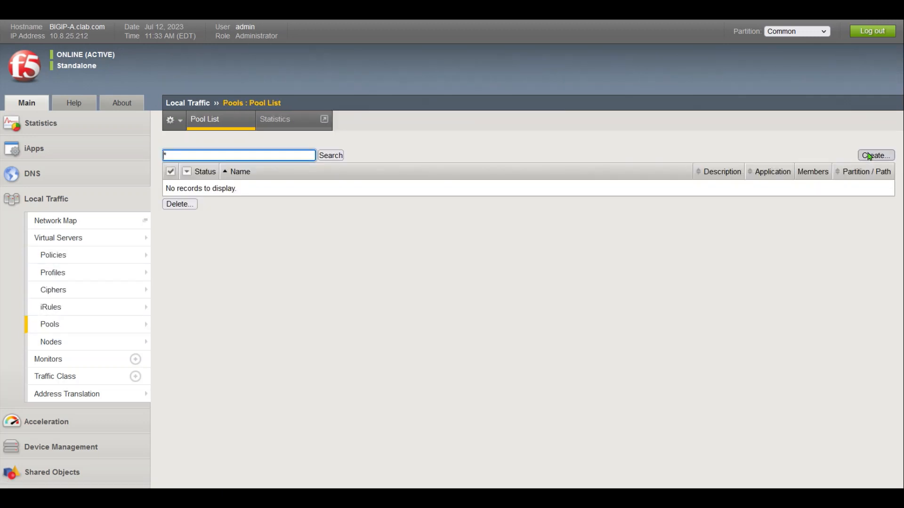
Start a new pool named radius_auth_pool
click(869, 155)
click(349, 151)
text(radius_auth_pool)
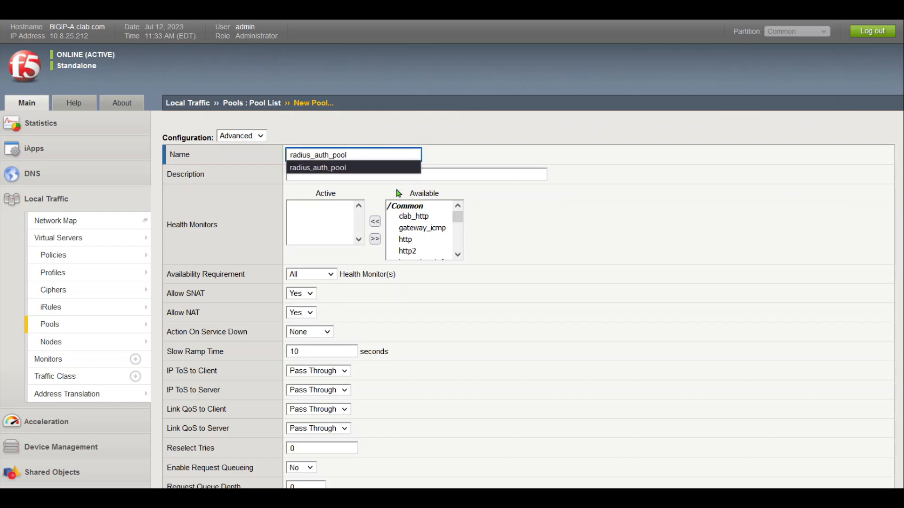
click(466, 176)
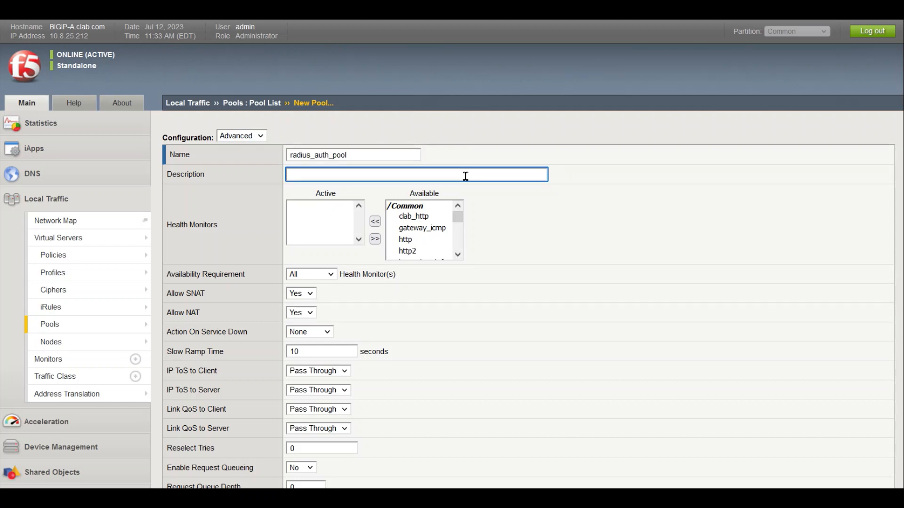
Assign the radius_1812 monitor, set Allow SNAT to No, and Action On Service Down to Reselect
click(422, 228)
key(r)
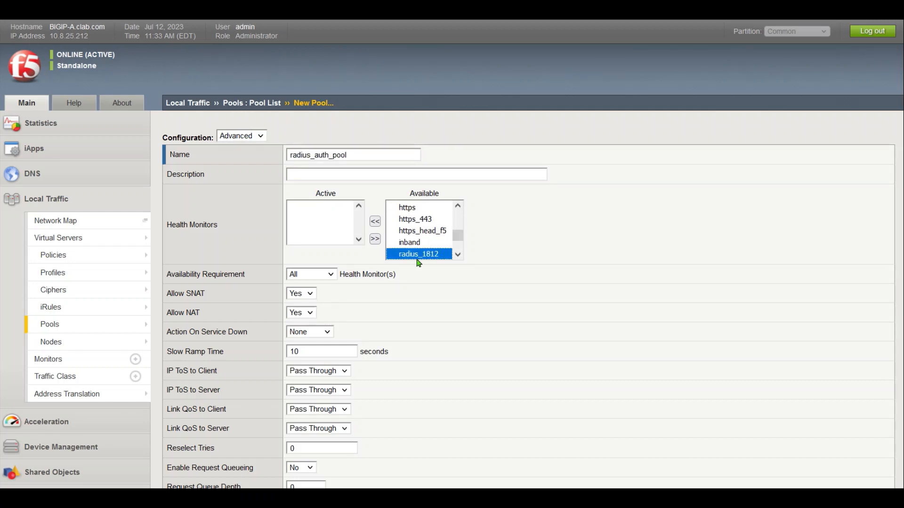
click(376, 222)
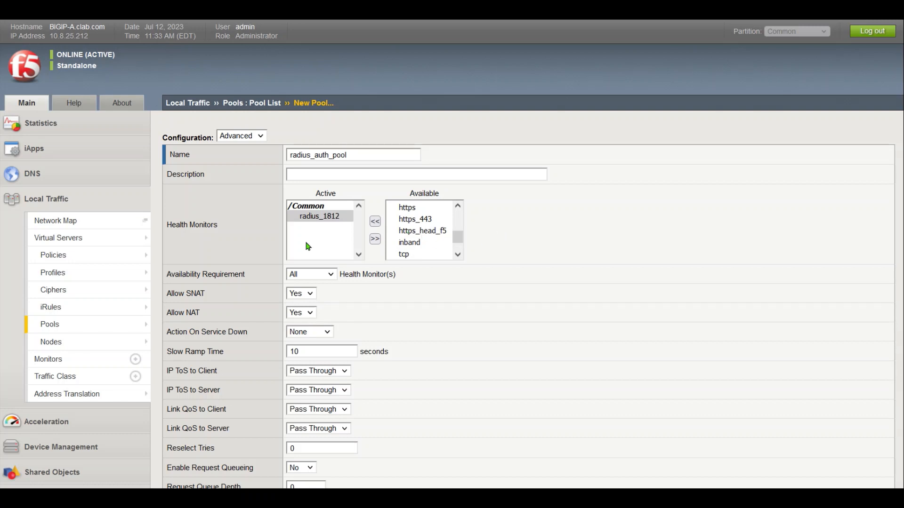
click(300, 296)
click(295, 323)
click(325, 333)
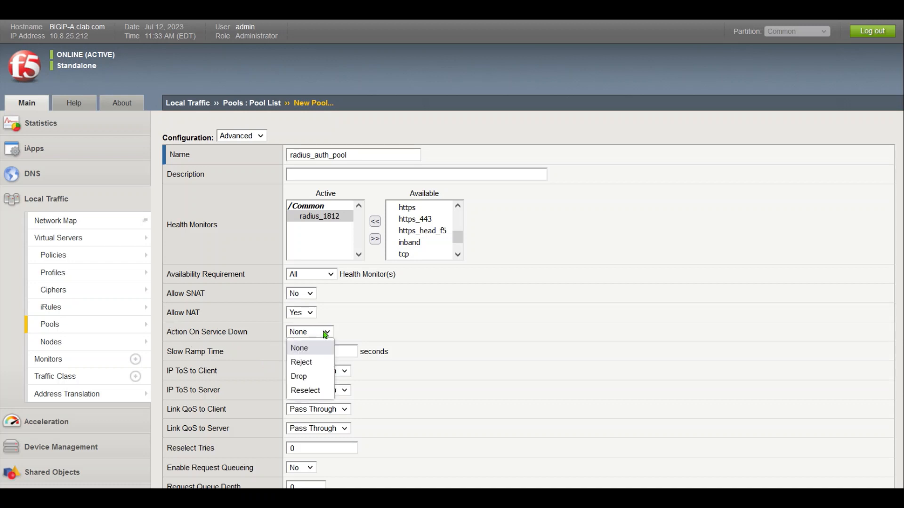
click(317, 390)
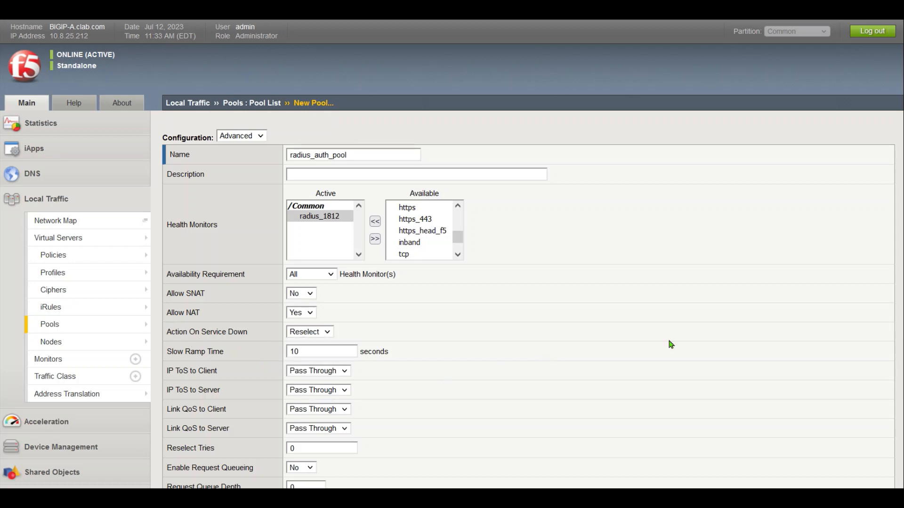
scroll(527, 301, down, 5)
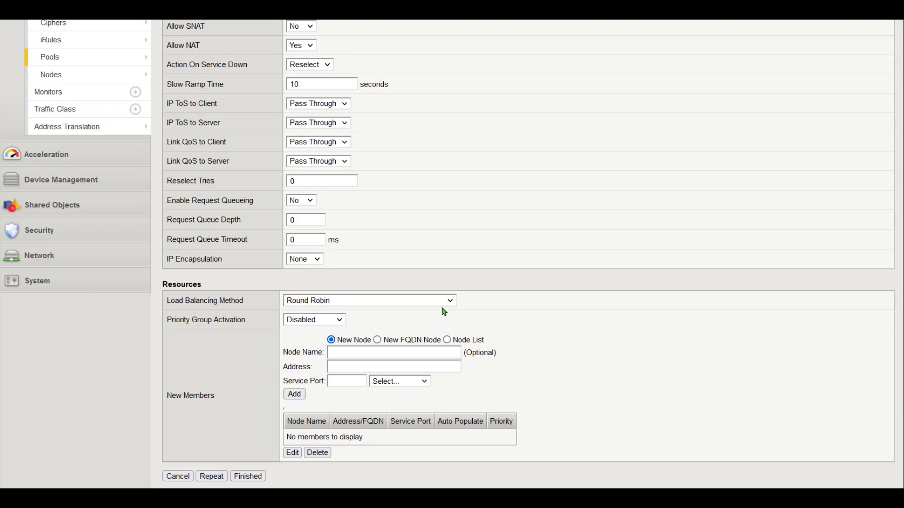
Use Least Connections (node), add members 172.77.77.221 and 172.77.77.222 on port 1812, and finish
click(367, 303)
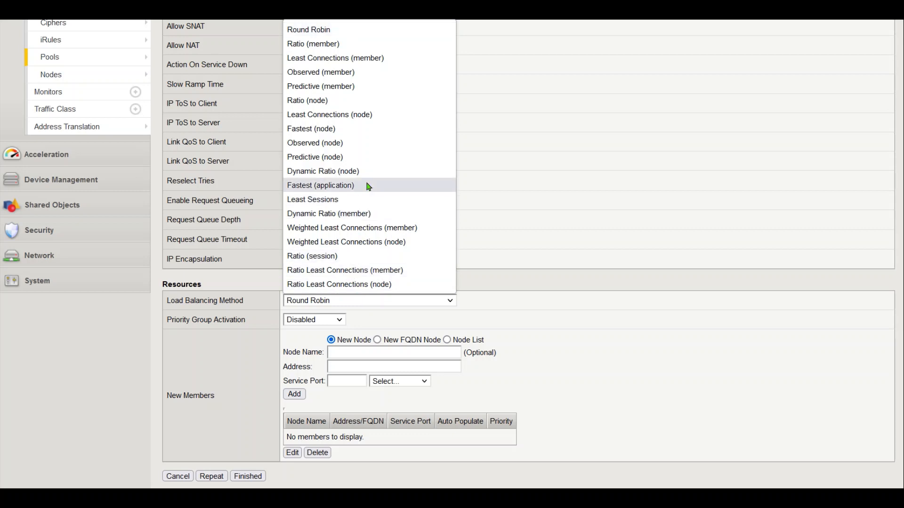
click(357, 116)
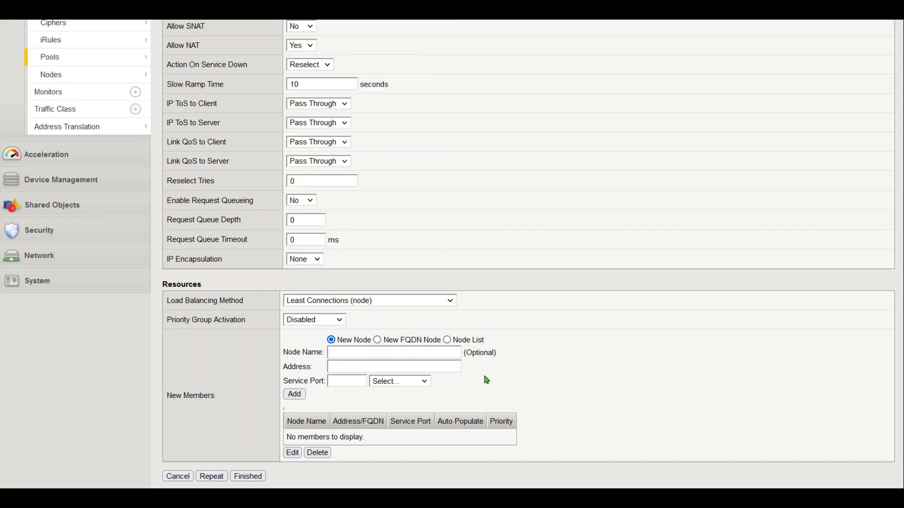
click(448, 340)
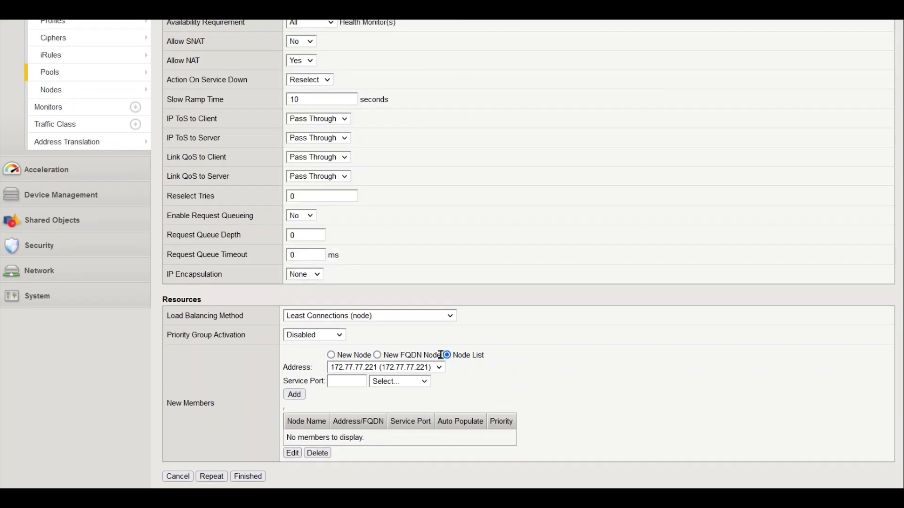
click(358, 380)
text(1812)
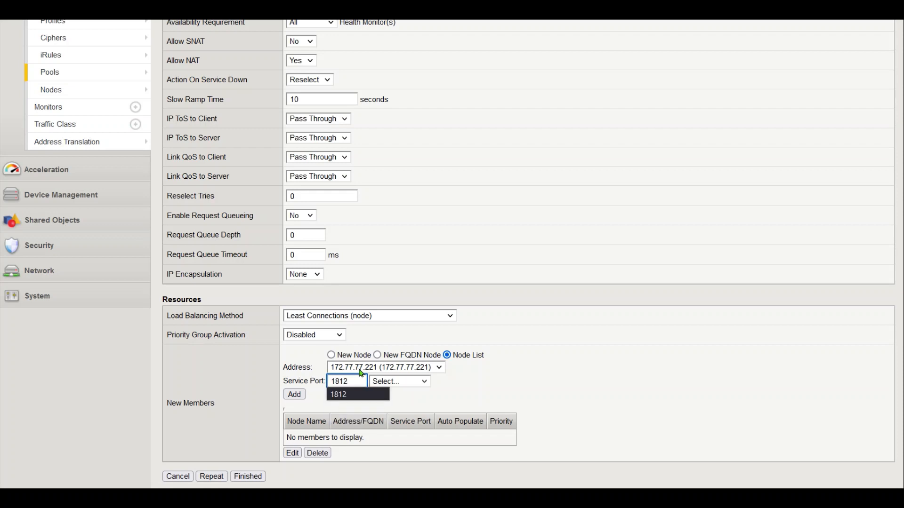
click(297, 401)
click(421, 370)
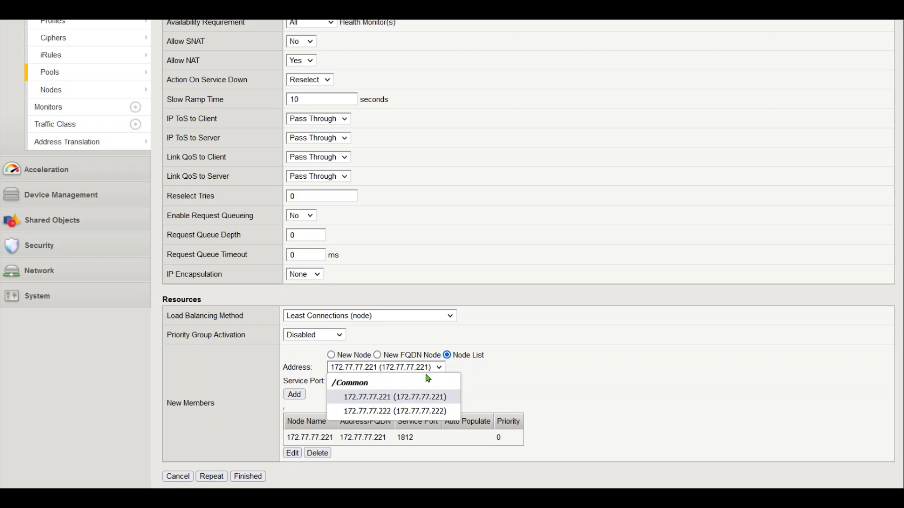
click(421, 400)
click(307, 396)
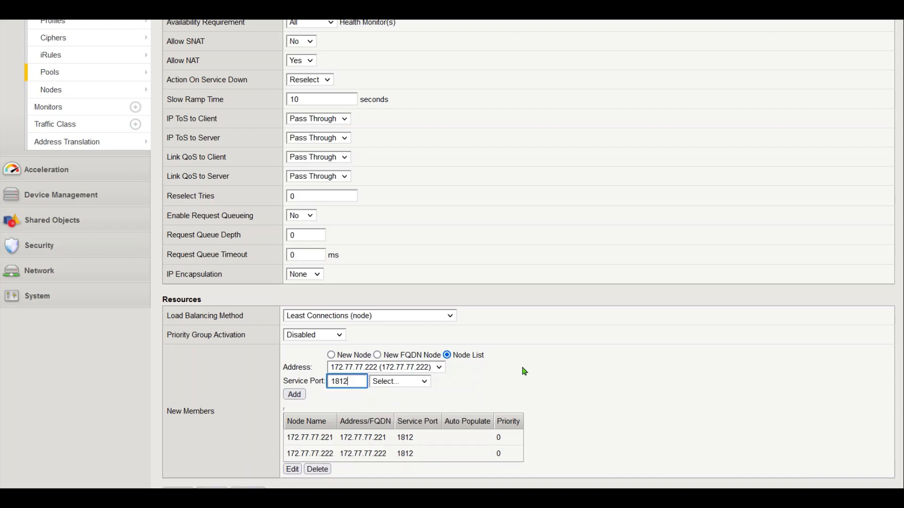
scroll(518, 400, down, 1)
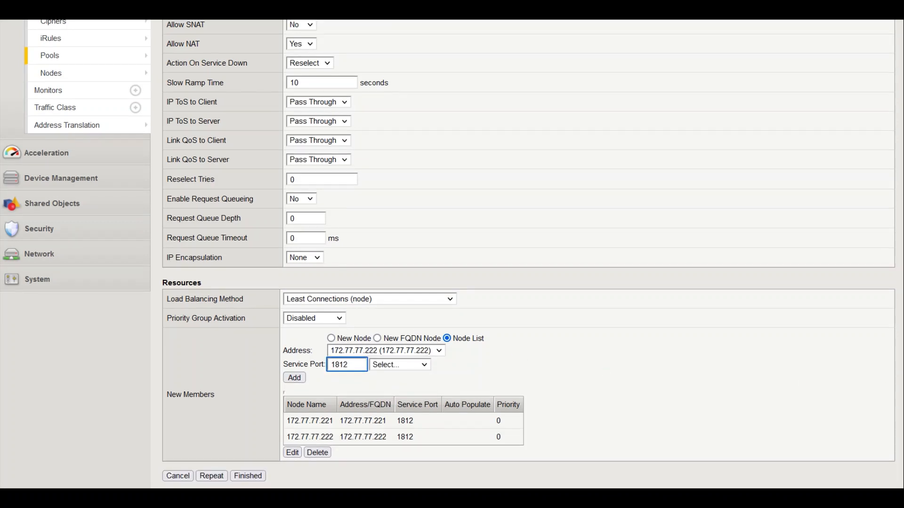
click(248, 476)
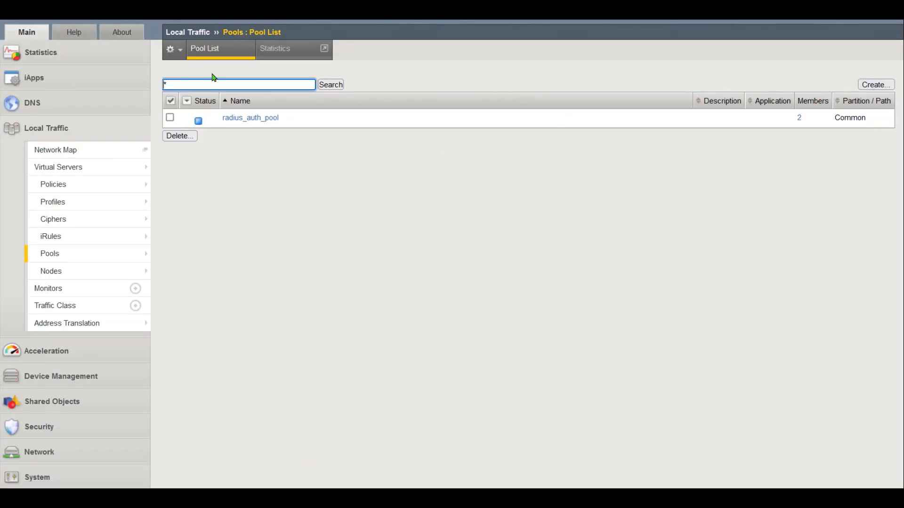
Start another new pool named radius_acct_pool
click(214, 54)
click(876, 86)
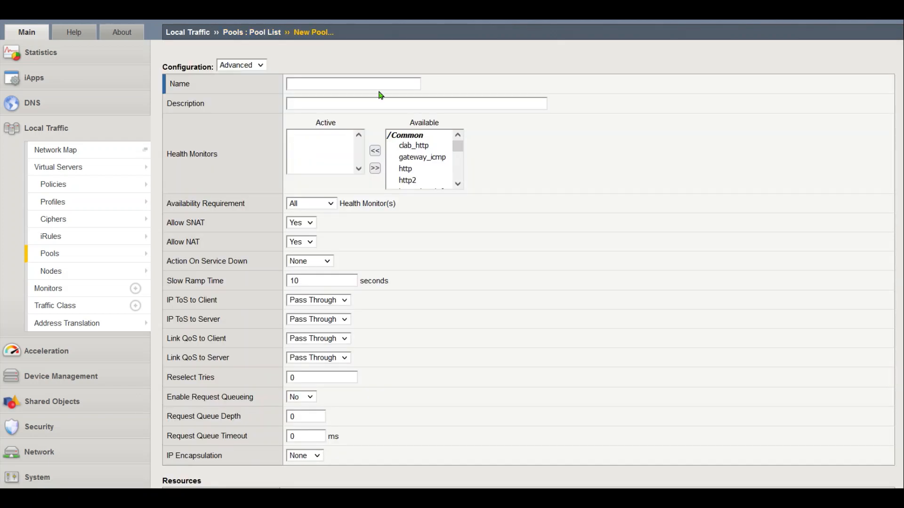
click(365, 81)
key(Down)
click(573, 207)
Assign the radius_1812 monitor, set Allow SNAT to No, and Action On Service Down to Reselect
click(427, 159)
key(r)
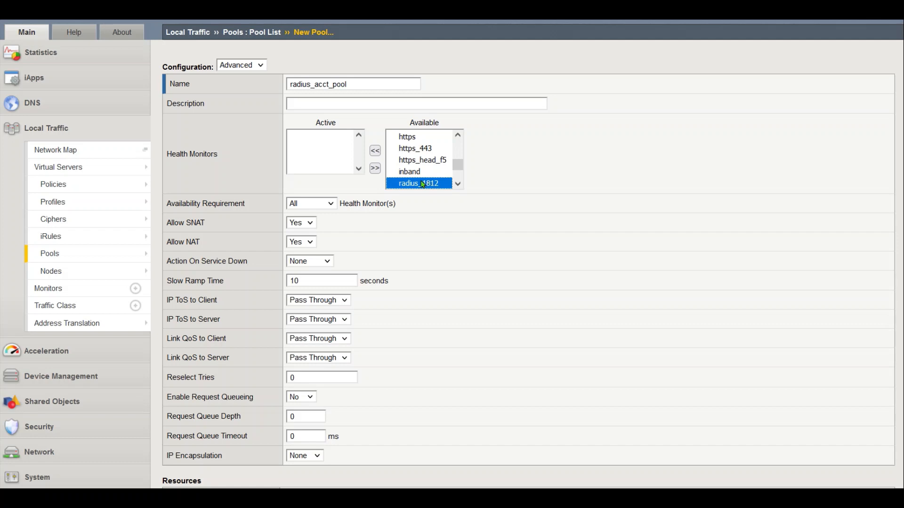
click(375, 151)
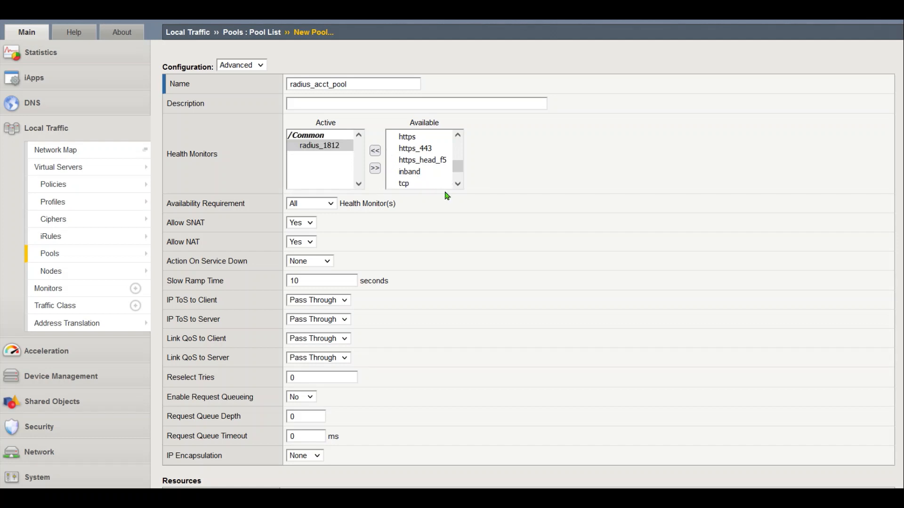
click(312, 234)
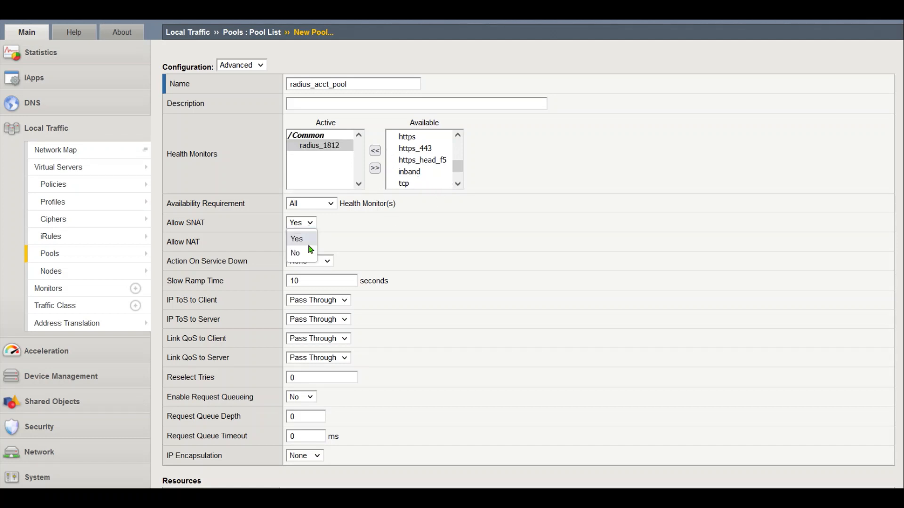
click(305, 253)
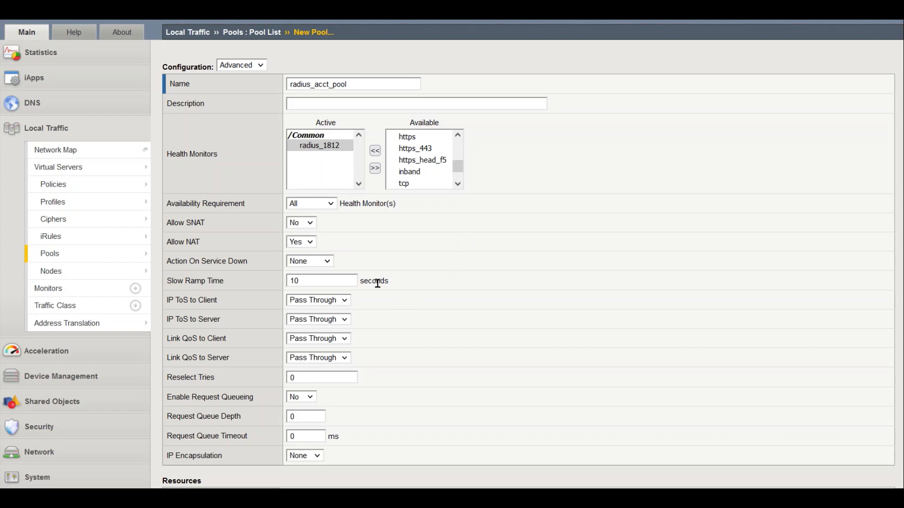
click(323, 262)
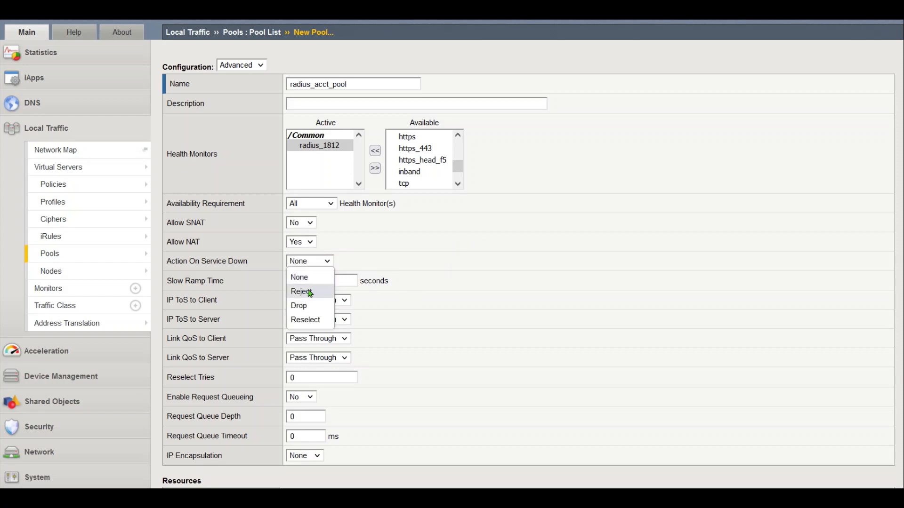
click(311, 320)
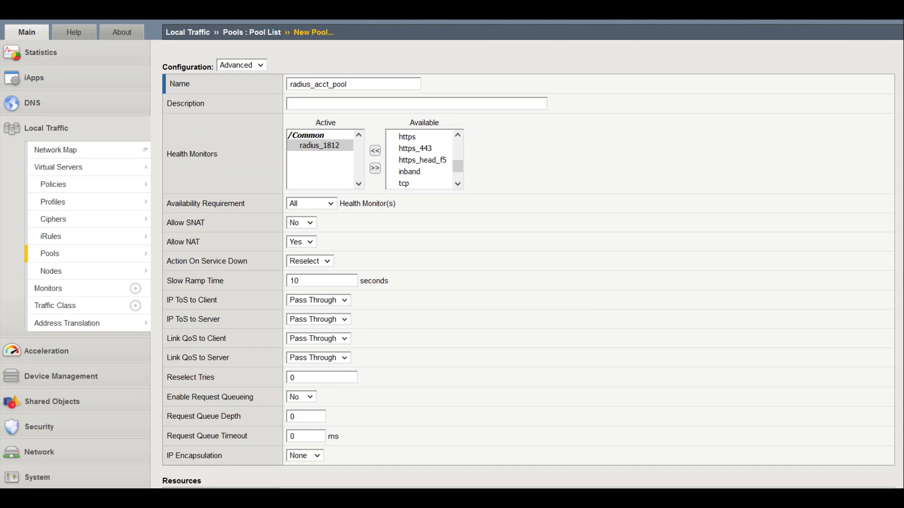
scroll(448, 254, down, 4)
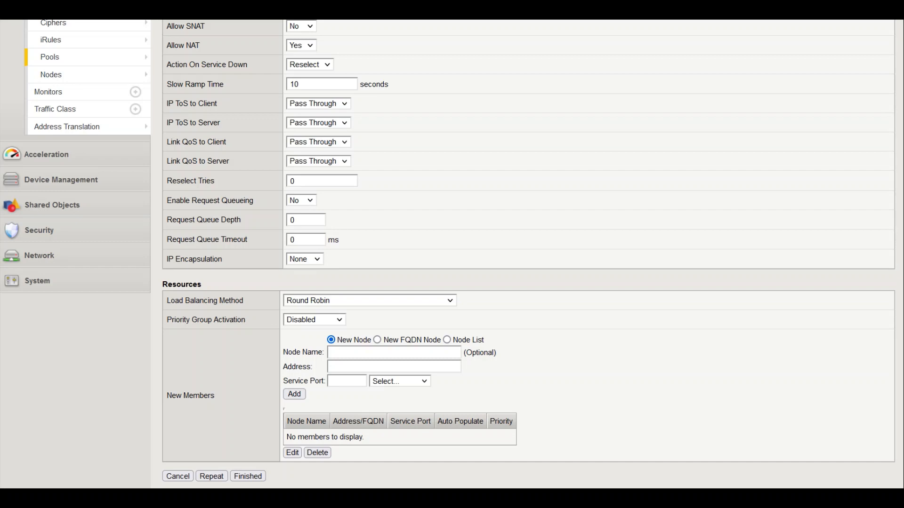
Choose Least Connections (node) and add member 172.77.77.221 on port 1813
click(333, 303)
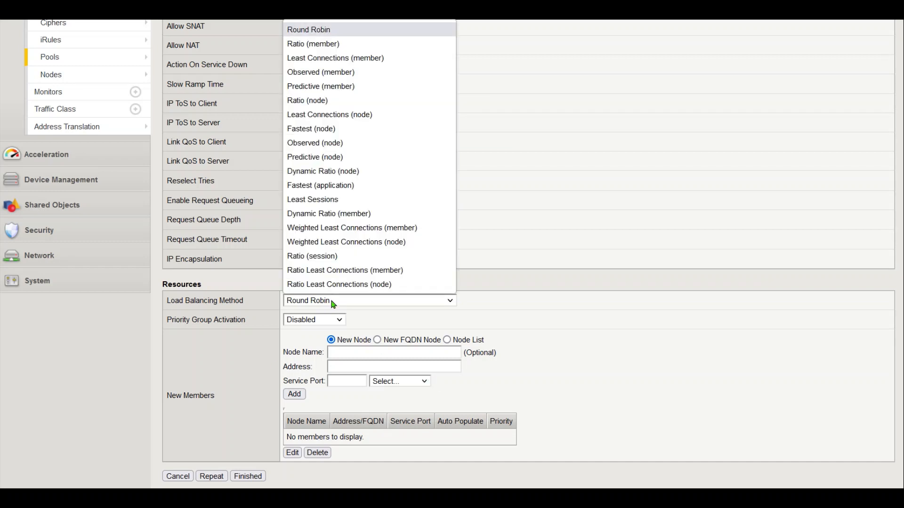
click(364, 115)
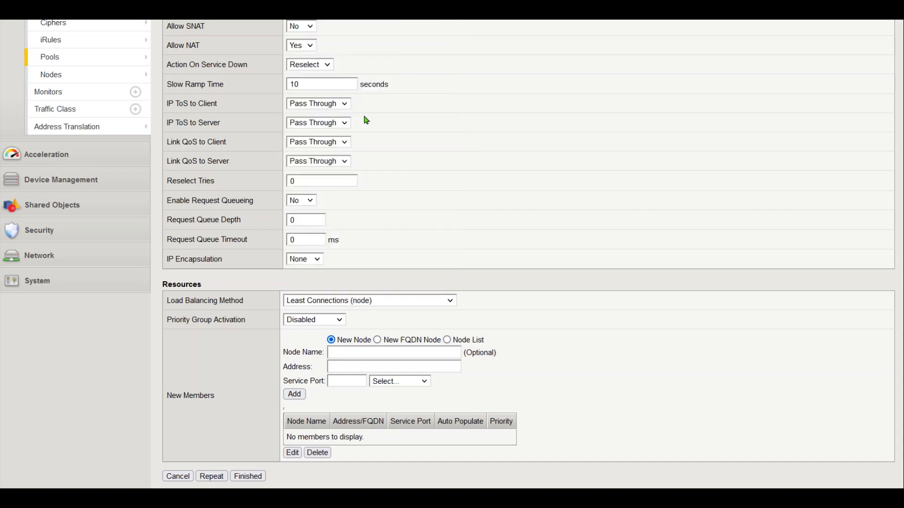
click(447, 340)
click(346, 380)
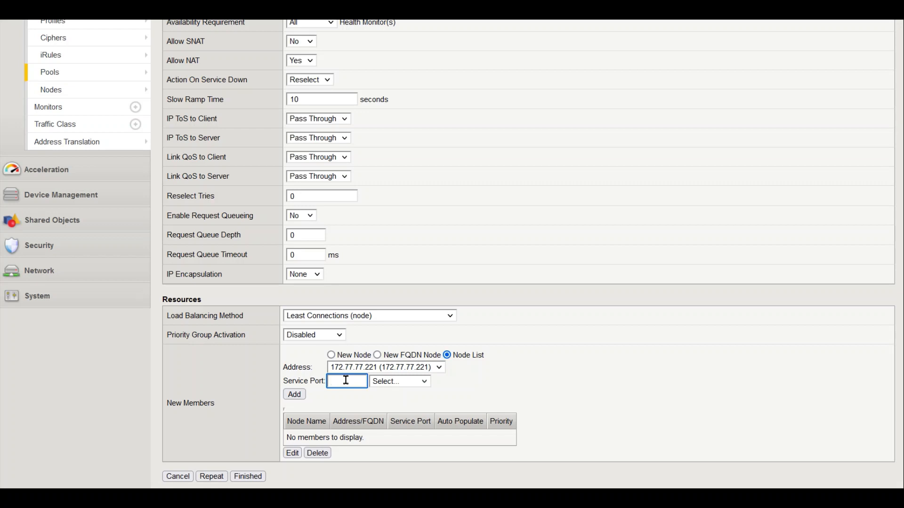
text(18)
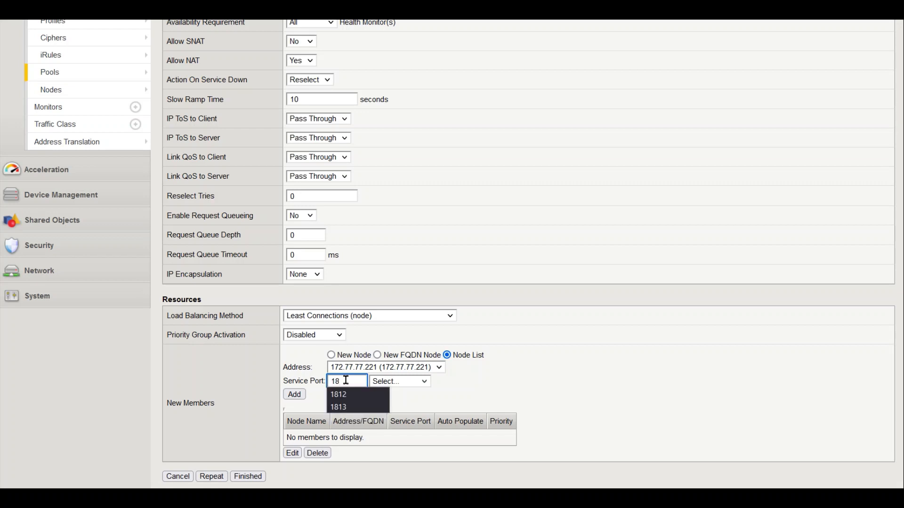
text(13)
click(295, 395)
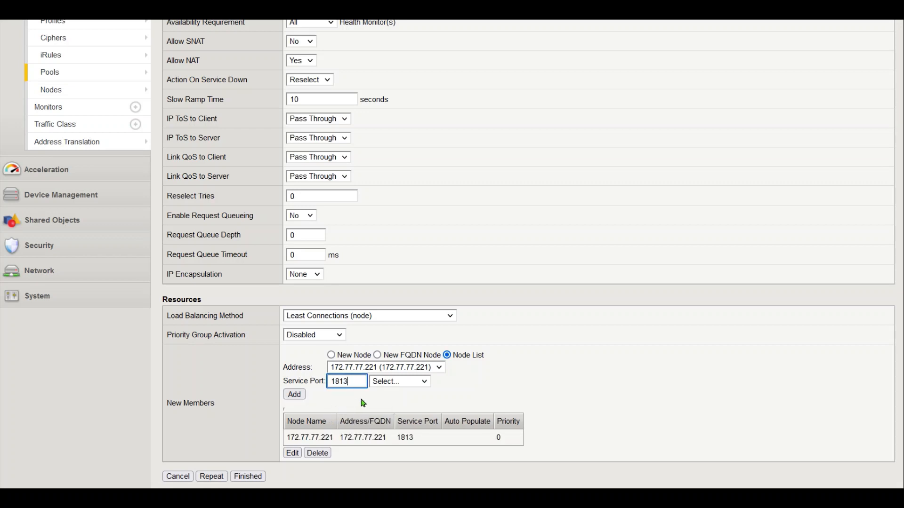
Add member 172.77.77.222 on port 1813, save the pool, and reload the Pool List
click(410, 369)
click(374, 411)
click(295, 395)
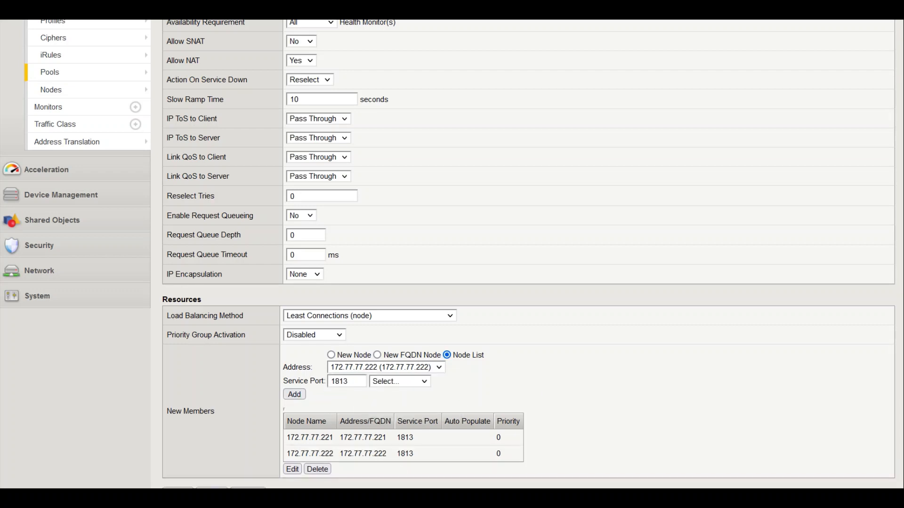
click(248, 492)
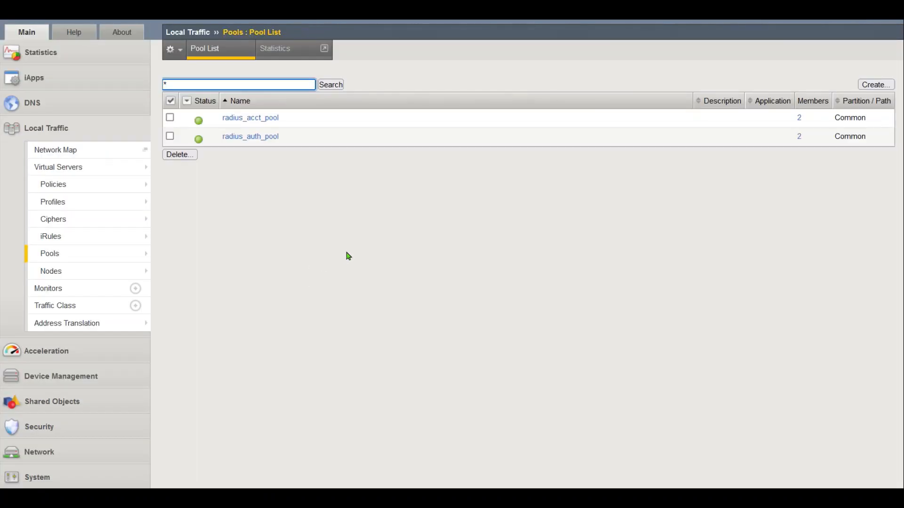
click(244, 33)
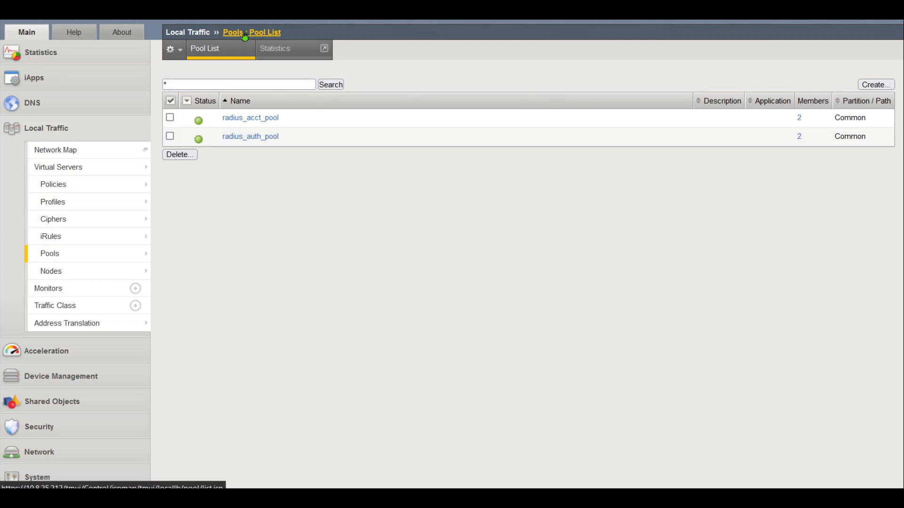
click(243, 33)
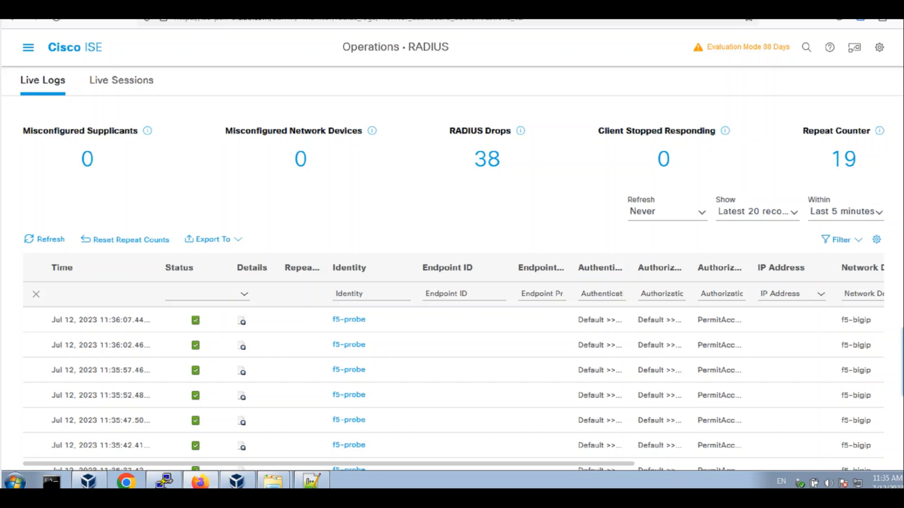
scroll(452, 282, down, 3)
scroll(297, 254, up, 3)
Go to Administration > System > Logging > Collection Filters in ISE
click(28, 49)
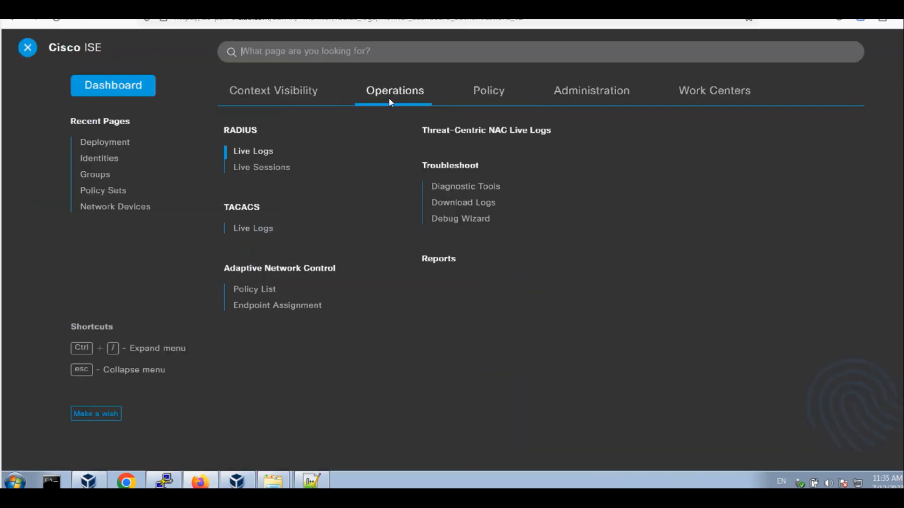
click(585, 97)
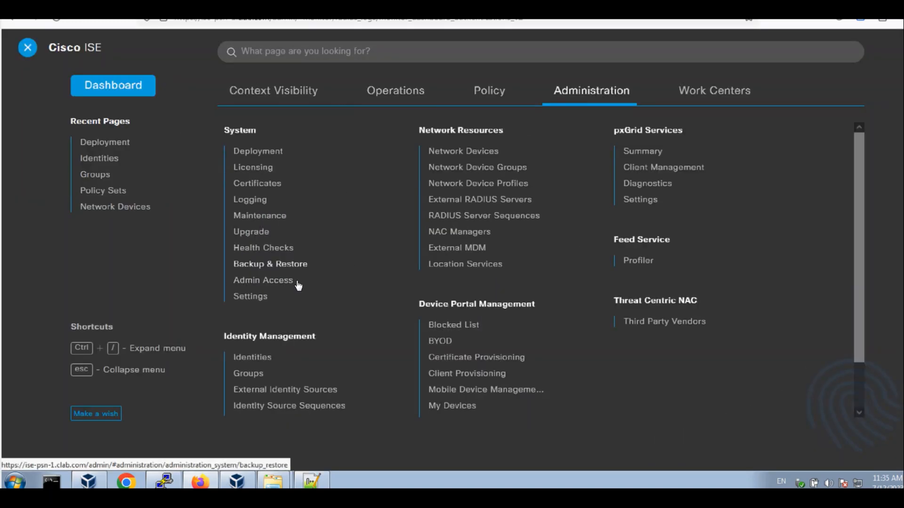
click(283, 201)
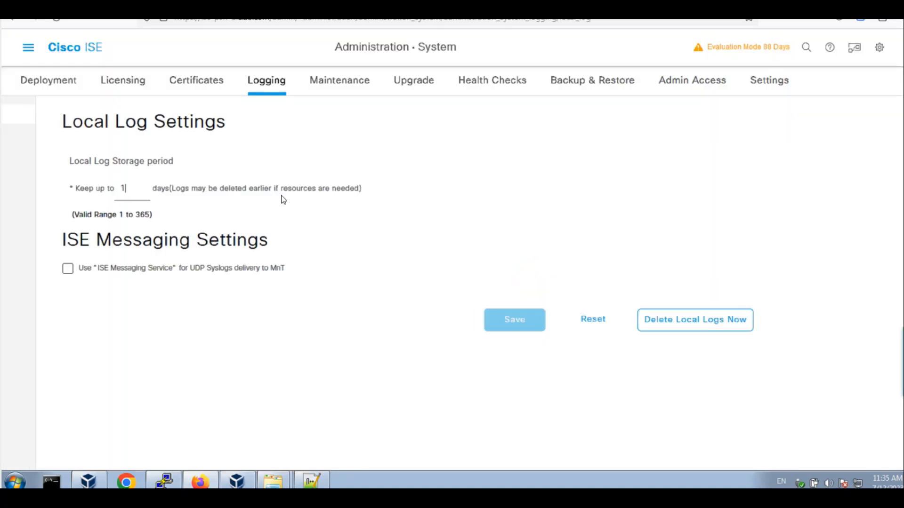
click(50, 197)
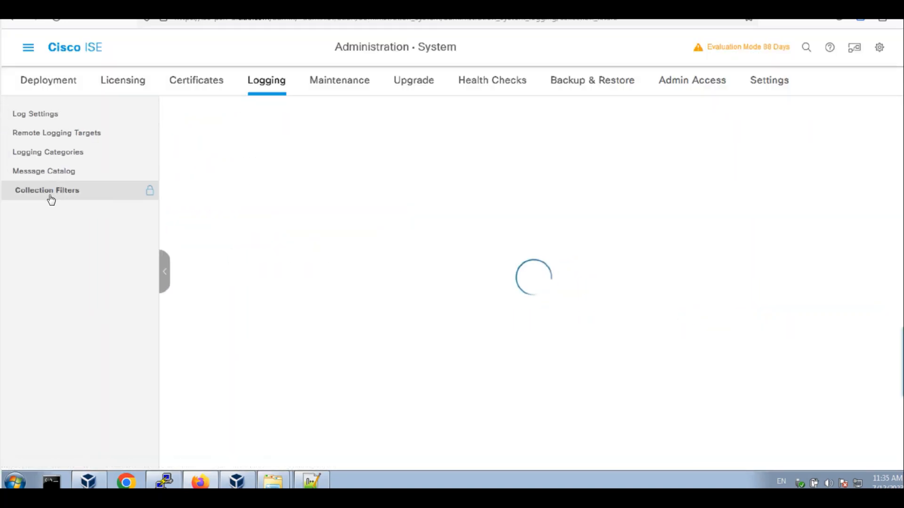
Add a Filter Passed collection filter for User Name f5-probe and submit it
click(249, 178)
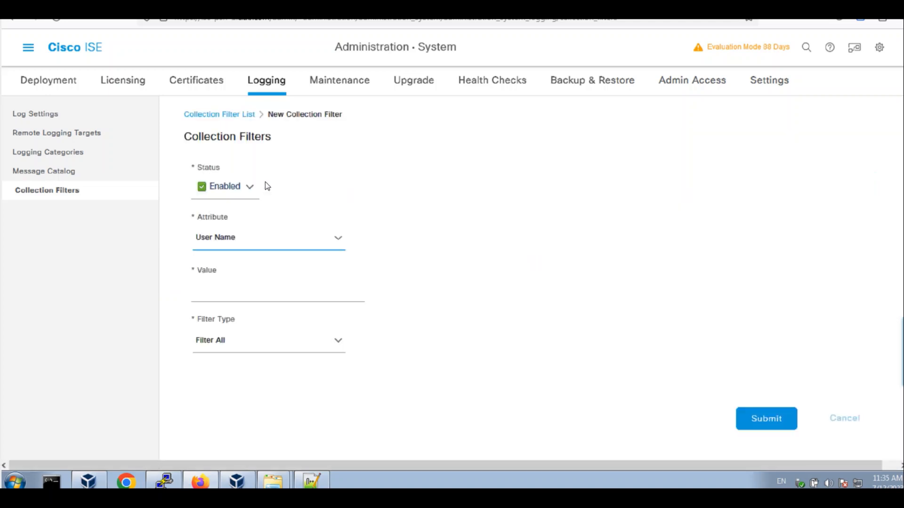
key(Tab)
text(f)
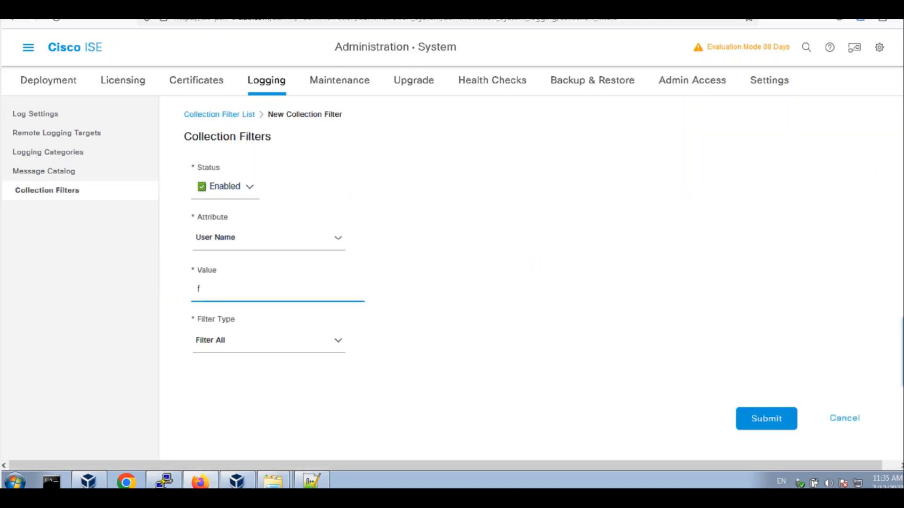
text(5-probe)
click(263, 343)
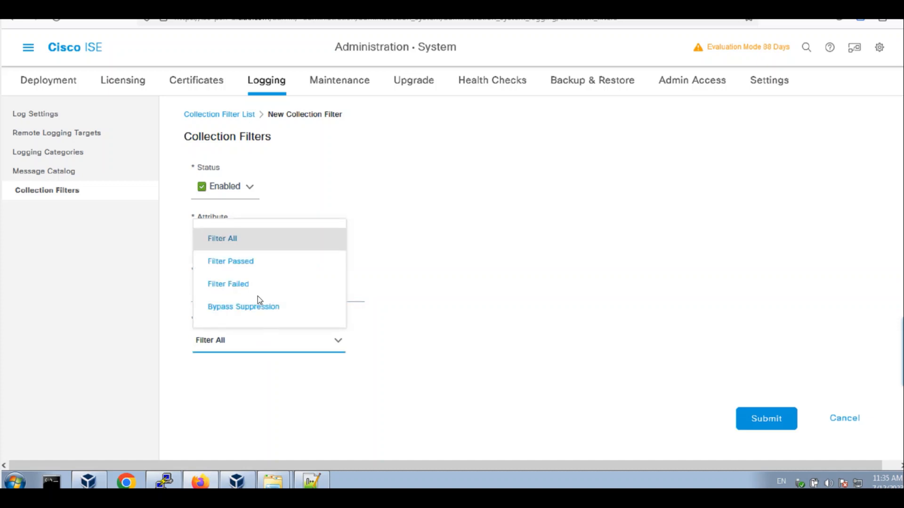
click(240, 264)
click(755, 416)
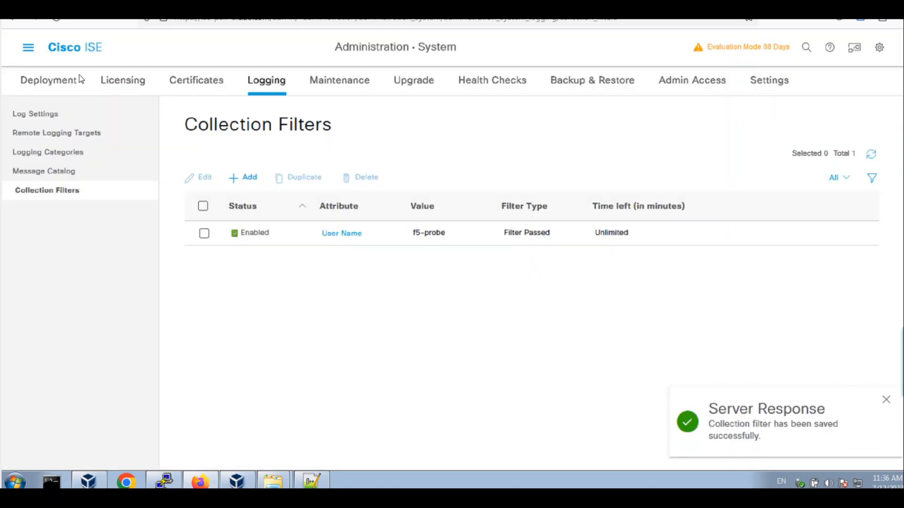
Show ISE RADIUS Live Logs for the last 60 seconds and refresh the table
click(28, 52)
click(395, 91)
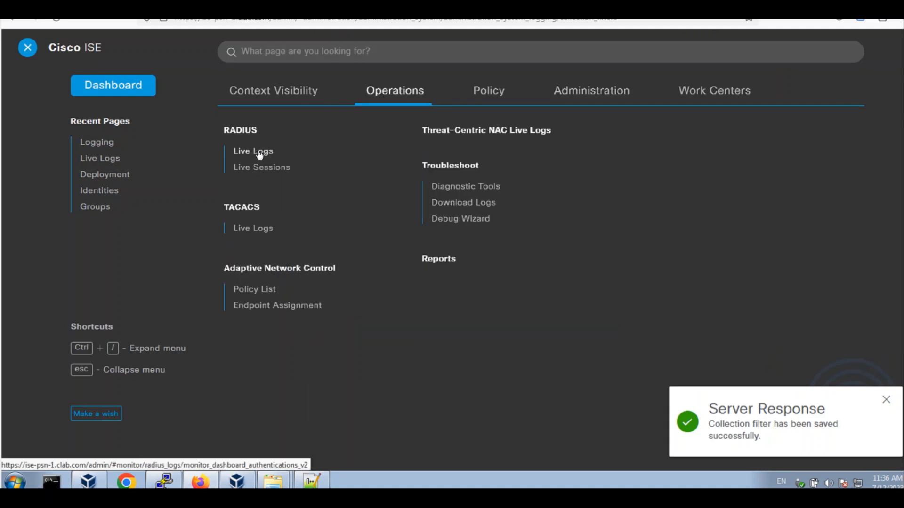
click(253, 152)
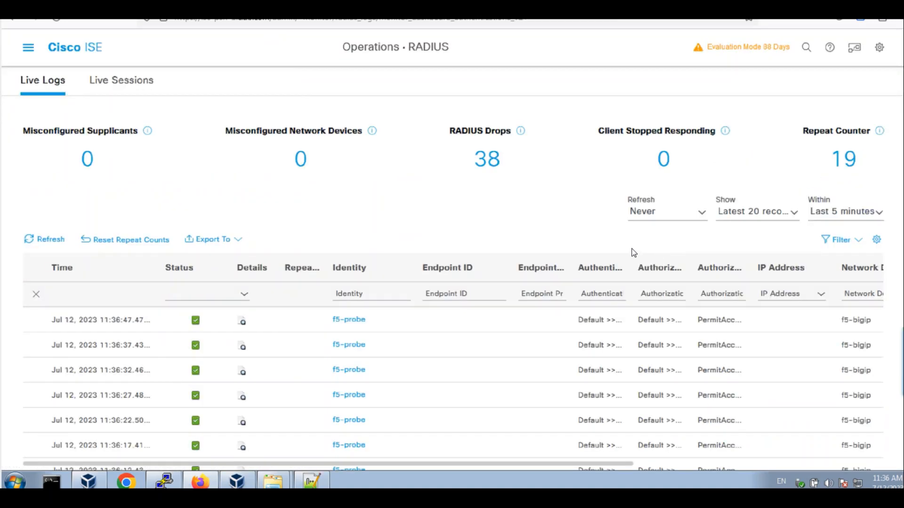
click(842, 216)
click(838, 229)
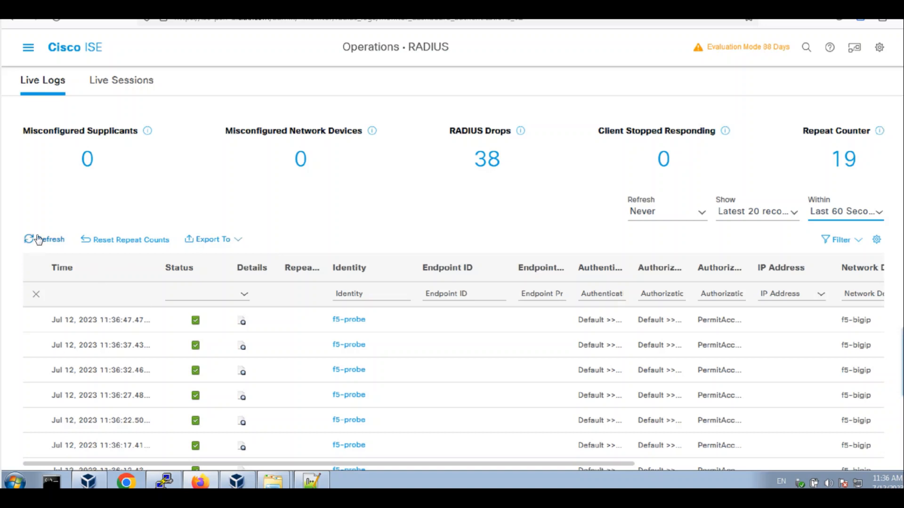
click(41, 245)
click(41, 244)
click(42, 244)
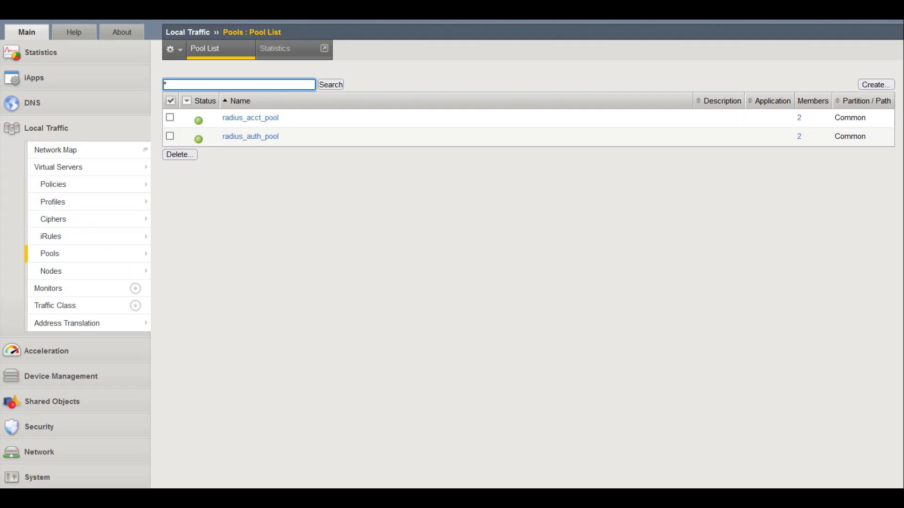
Create iRule radius_mac_sticky with the pasted MAC-based ISE persistence script as its definition
click(89, 238)
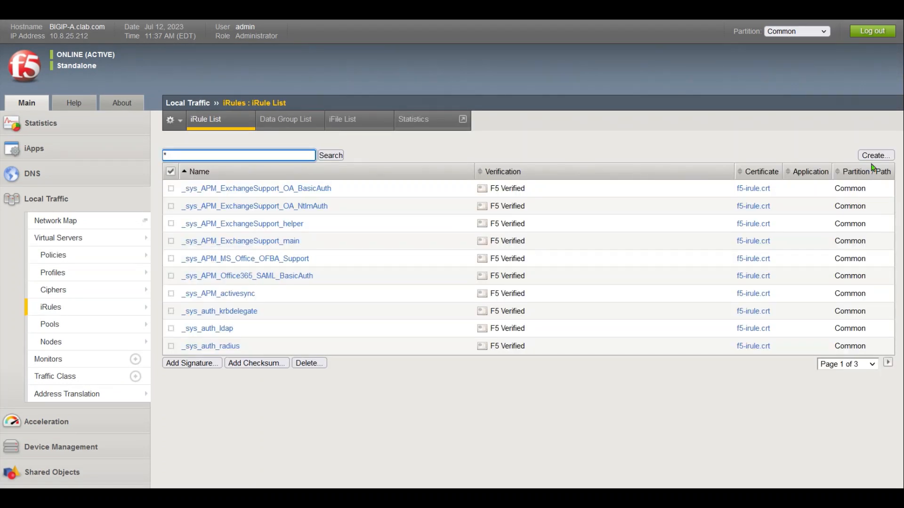
click(873, 154)
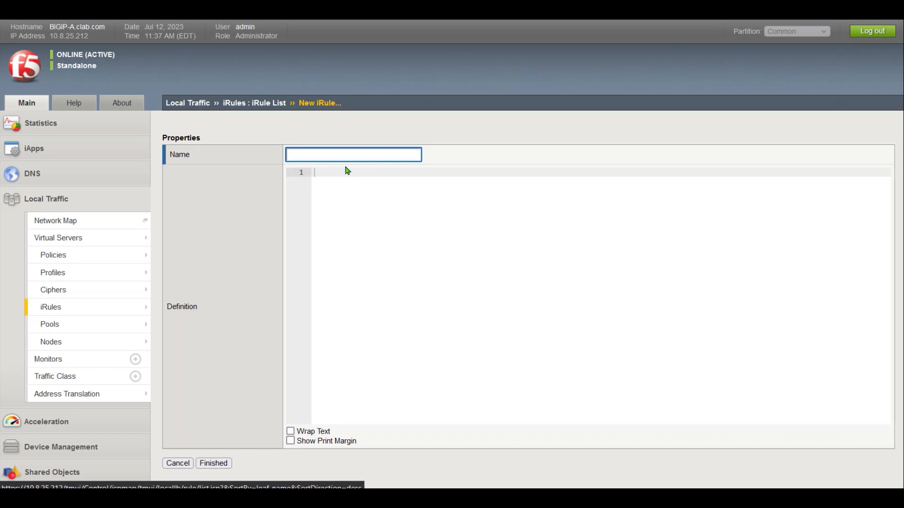
text(radius_mac_sticky)
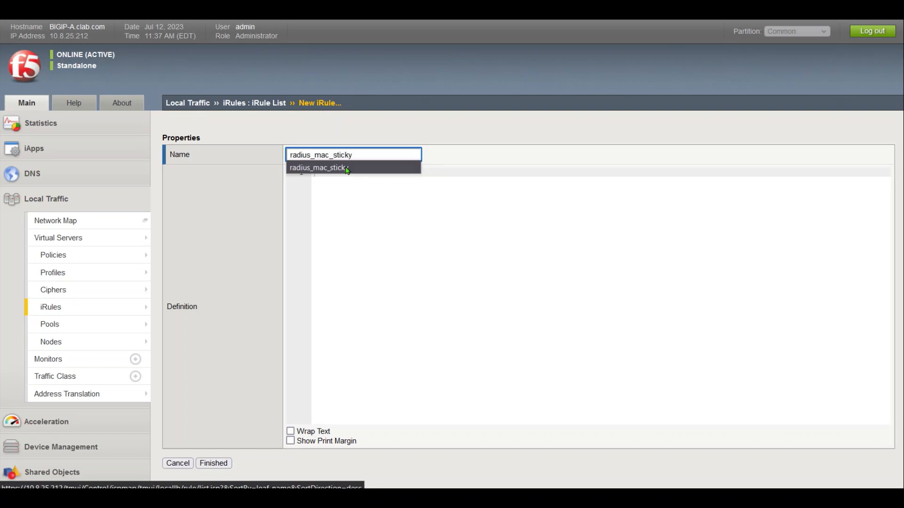
click(358, 193)
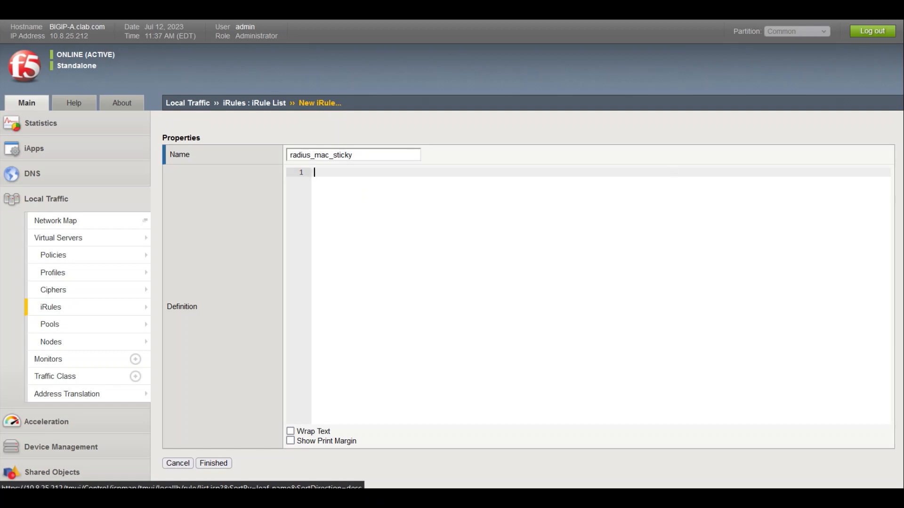
key(ctrl+v)
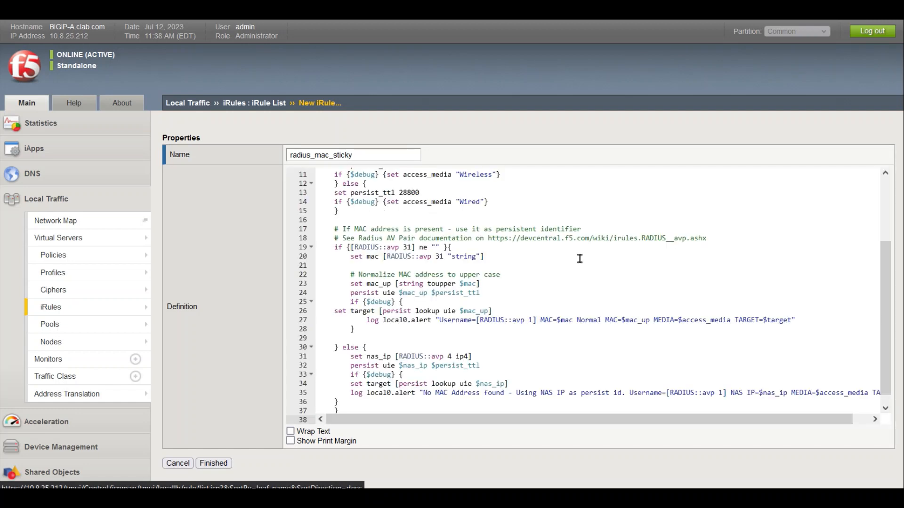
drag(889, 355, 883, 227)
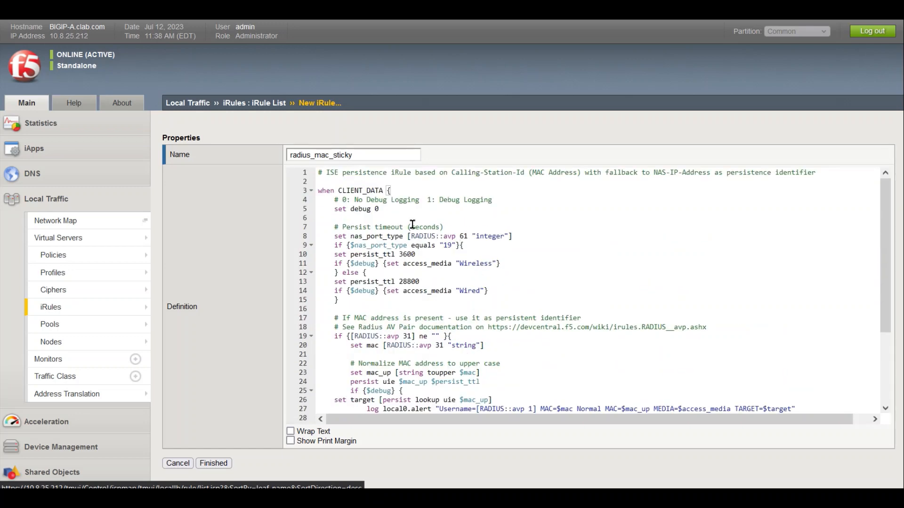
click(212, 463)
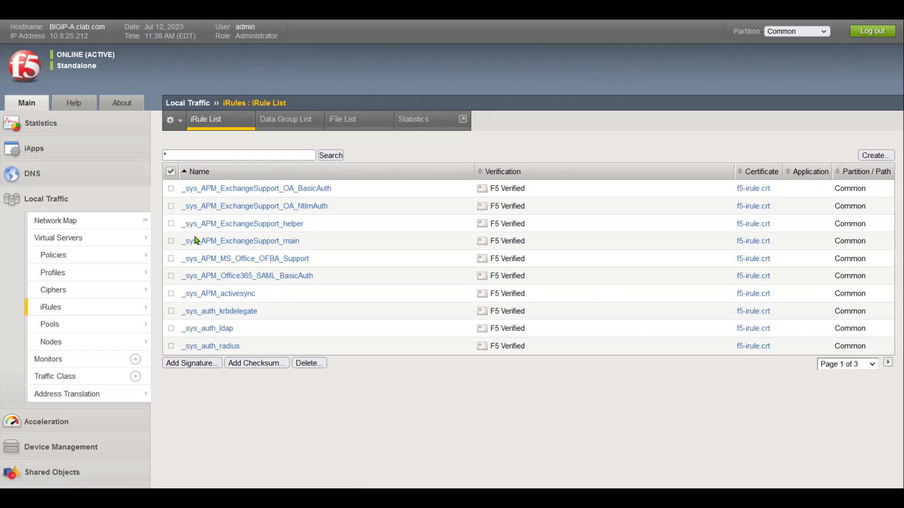
Create a customisable UDP profile named ise_radius_udp with parent udp and save it
mouse_move(76, 293)
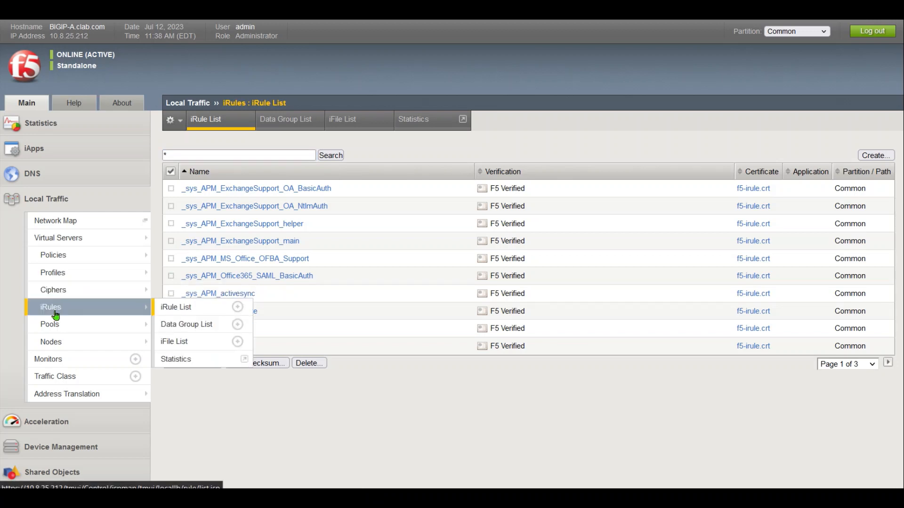
mouse_move(102, 283)
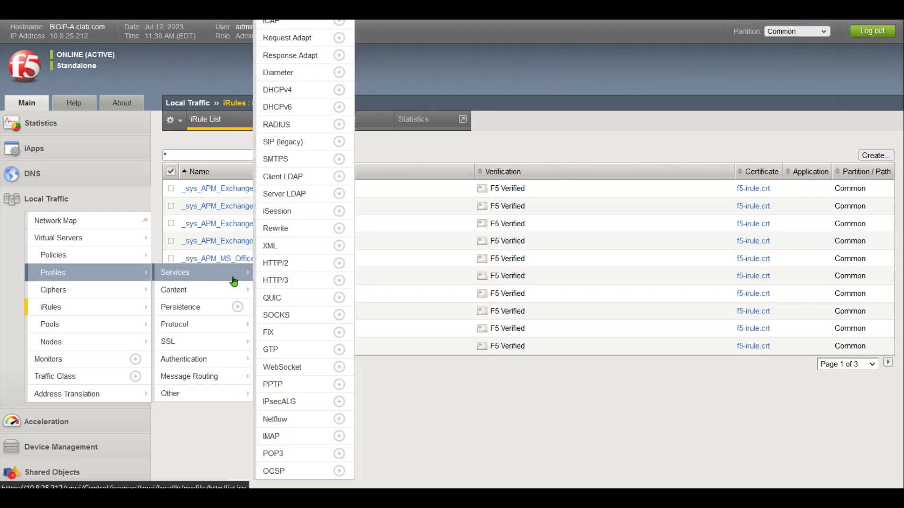
mouse_move(188, 325)
click(285, 378)
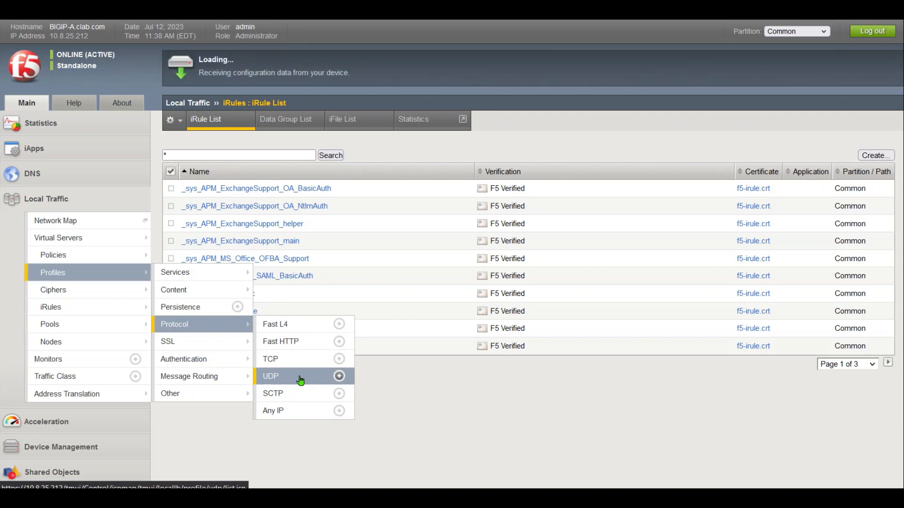
click(875, 156)
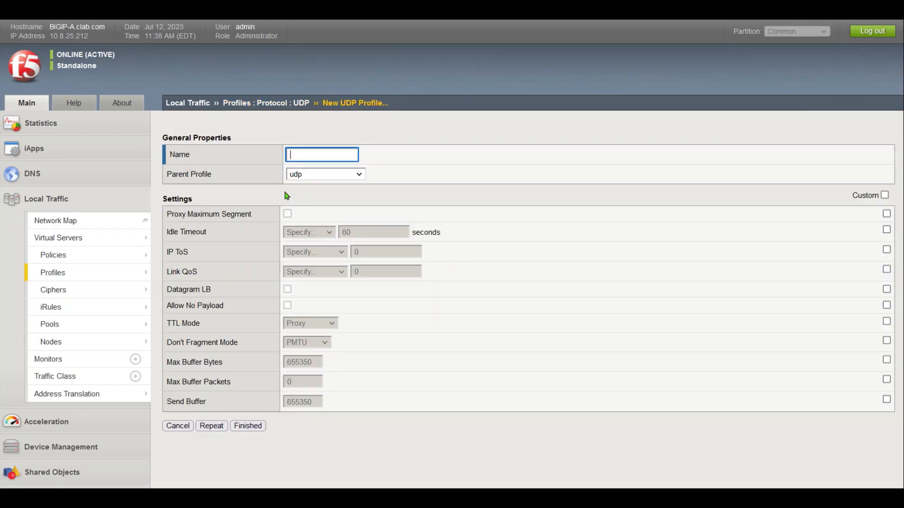
text(ise_)
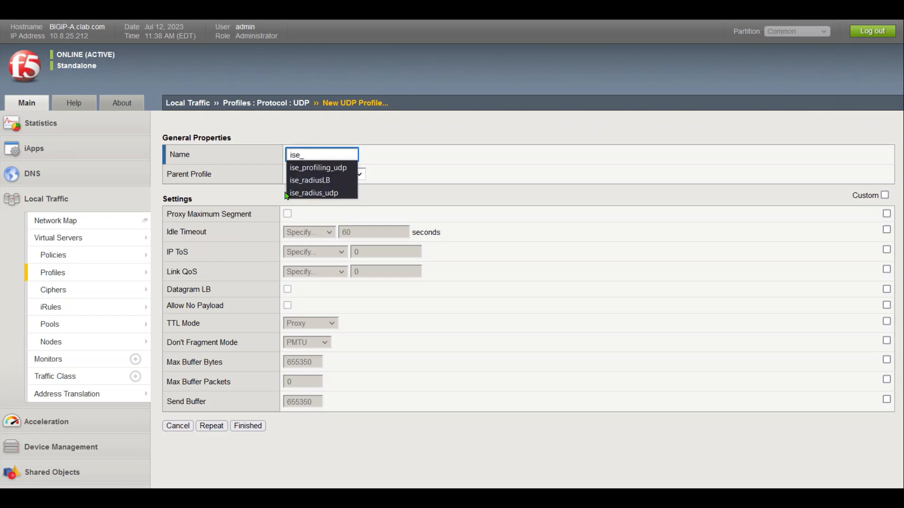
text(r)
key(Down)
key(Down)
key(Return)
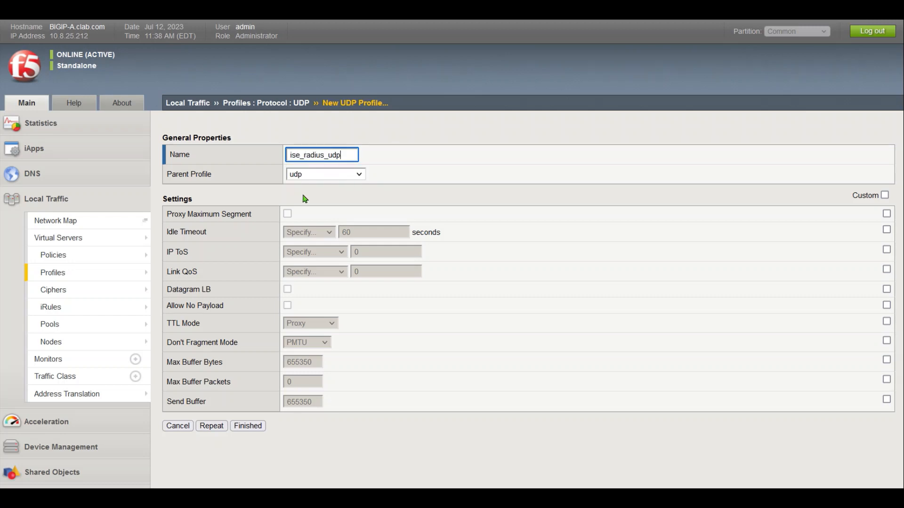
click(885, 195)
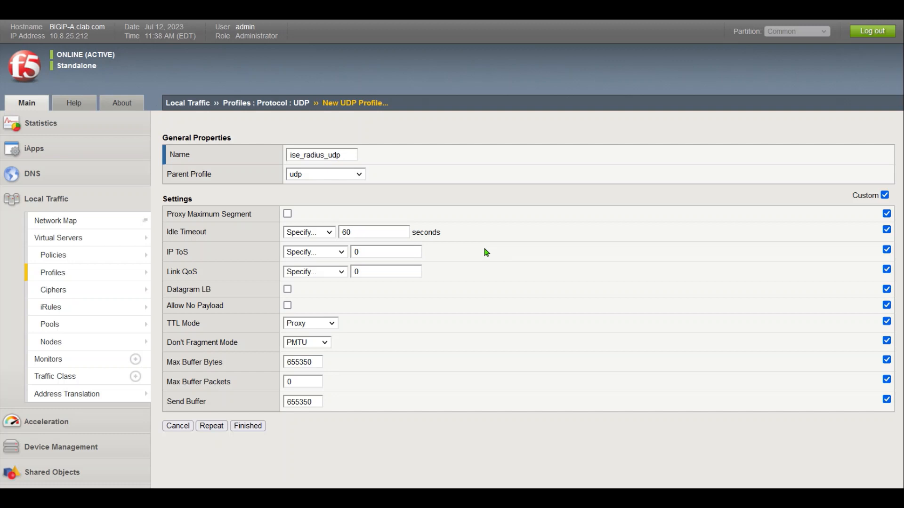
click(249, 426)
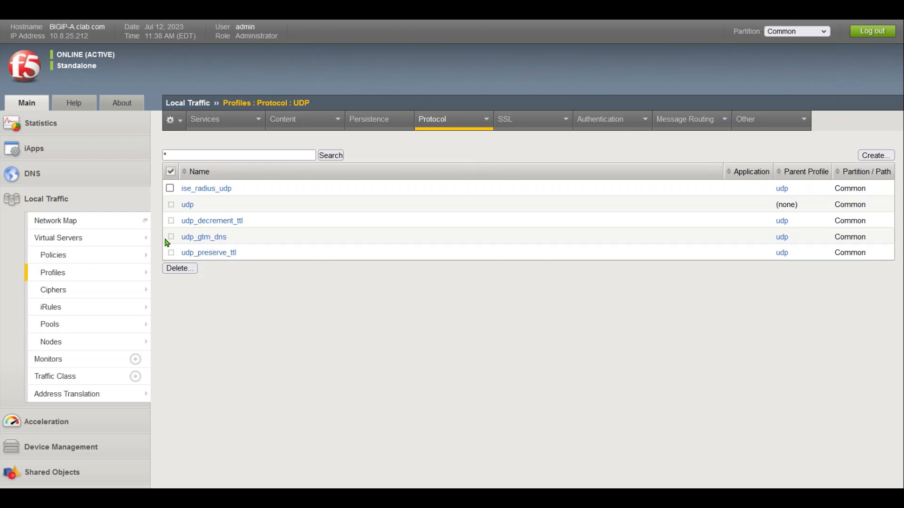
Start a new RADIUS service profile named ise_radiusLB
mouse_move(123, 241)
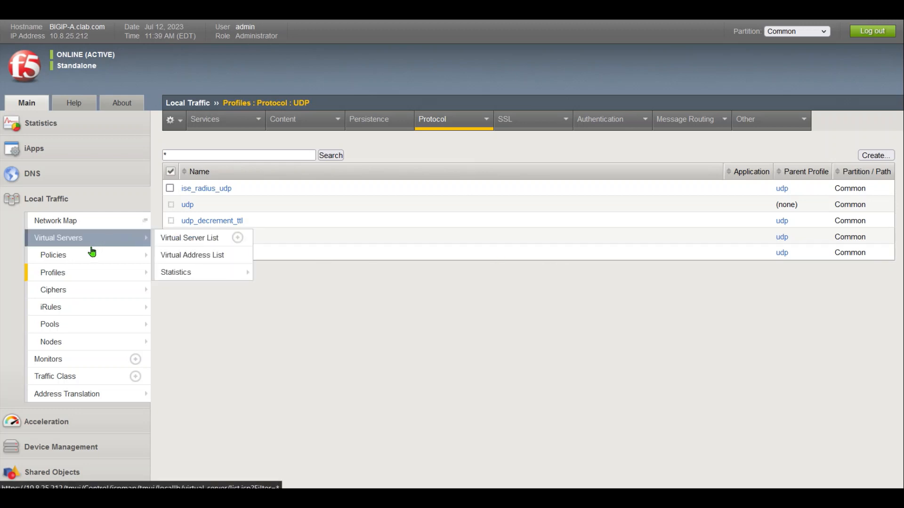
mouse_move(133, 271)
mouse_move(162, 272)
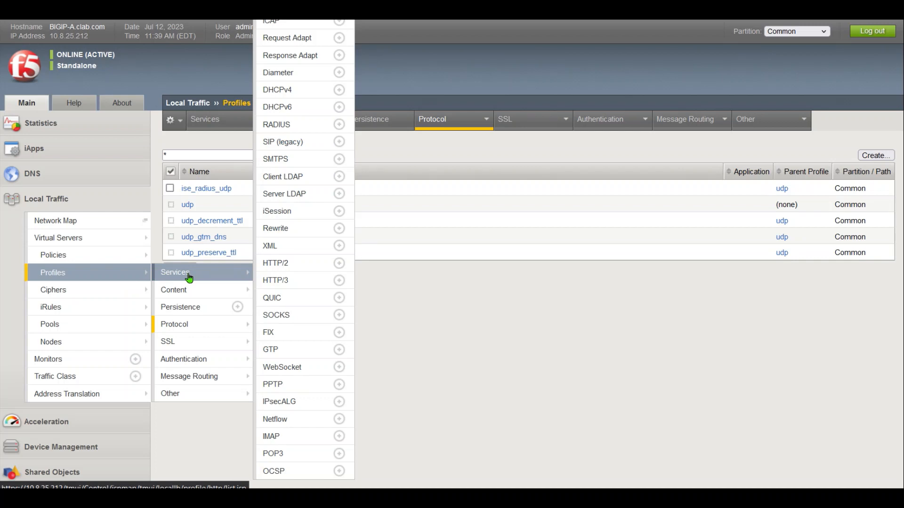
click(300, 132)
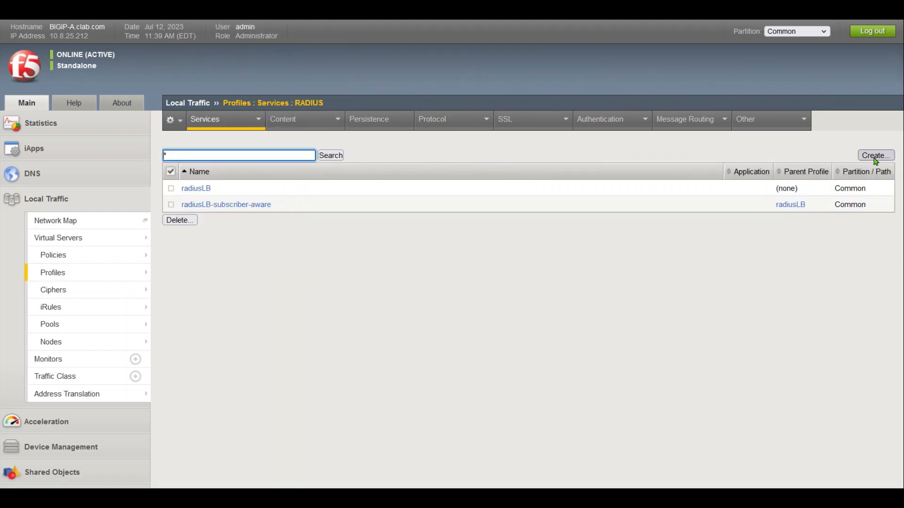
click(874, 155)
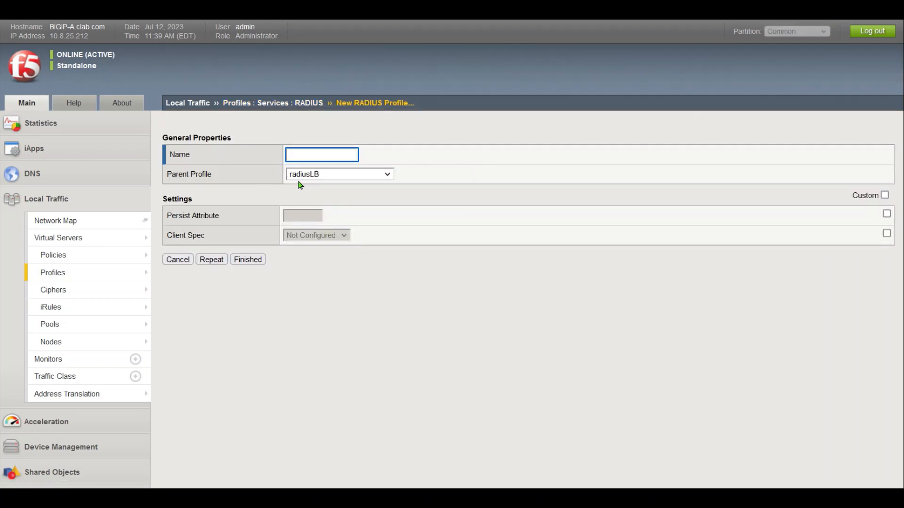
click(309, 152)
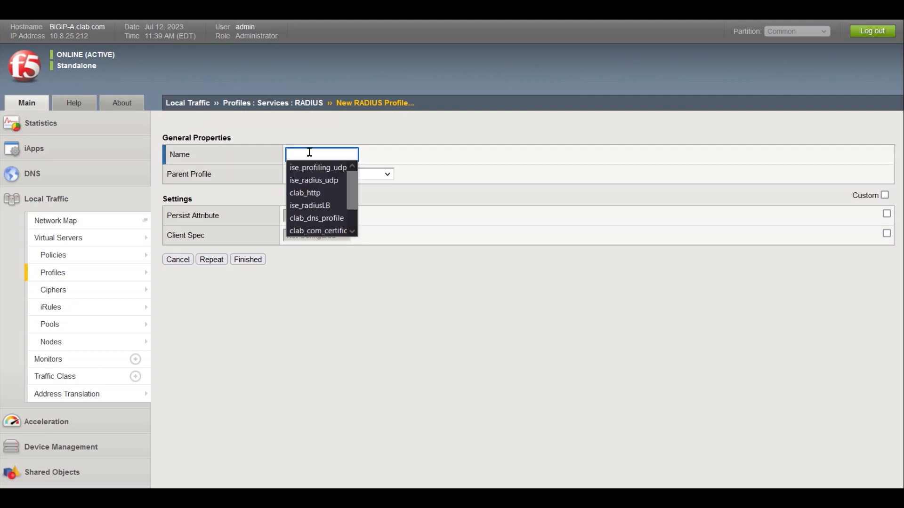
text(ise_ra)
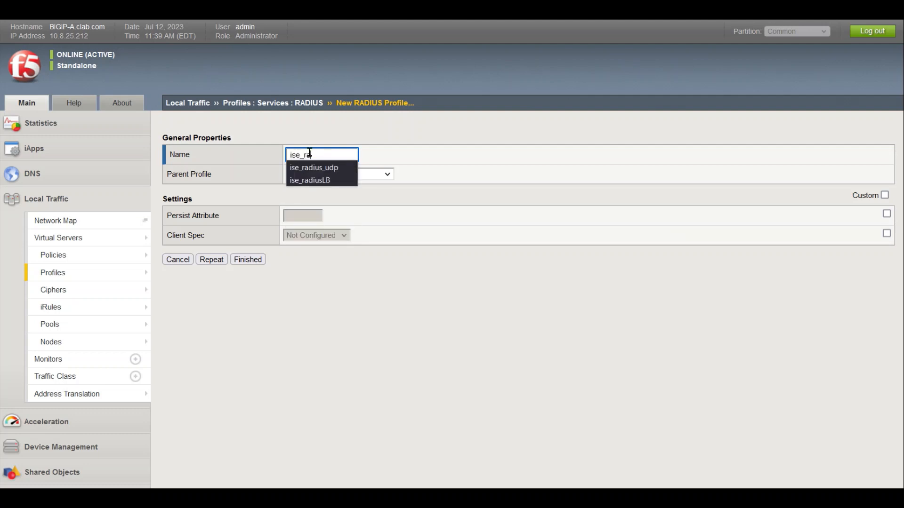
key(Down)
key(Down)
key(Return)
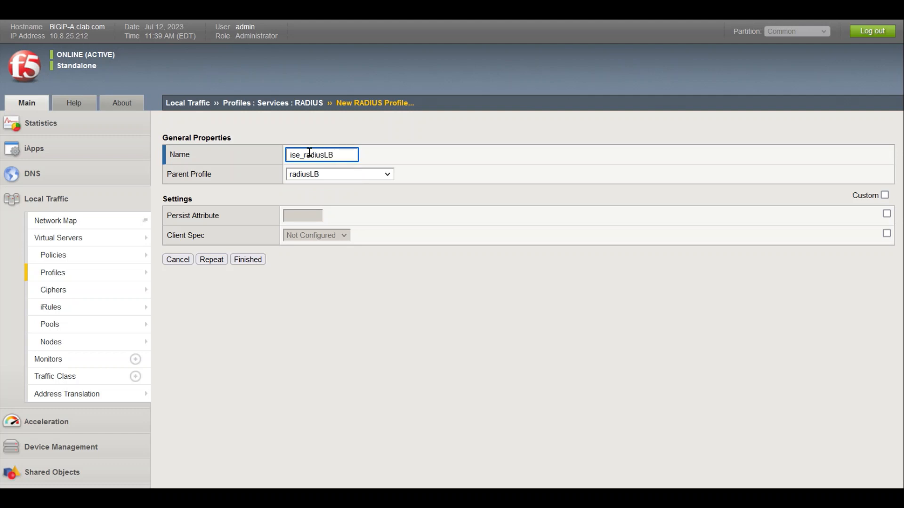
Enable custom settings, set Persist Attribute to 31, and save the profile
click(883, 195)
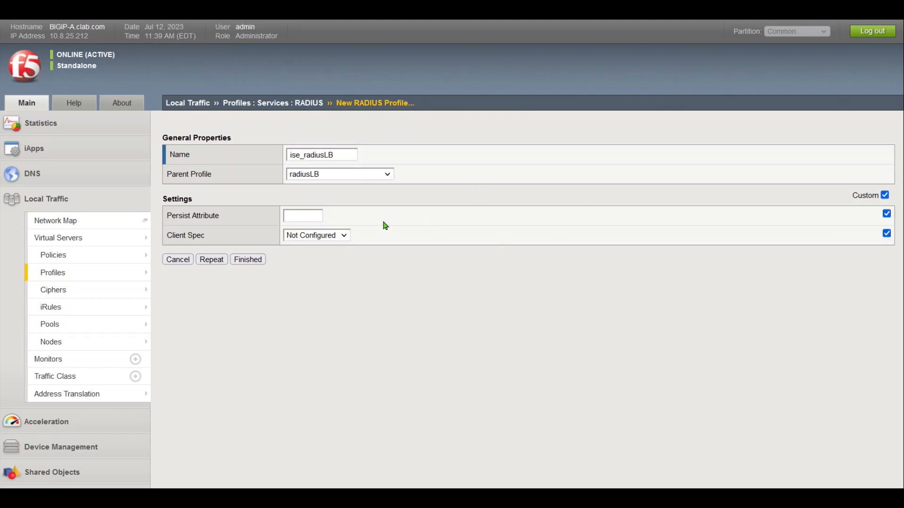
click(293, 216)
text(31)
click(249, 263)
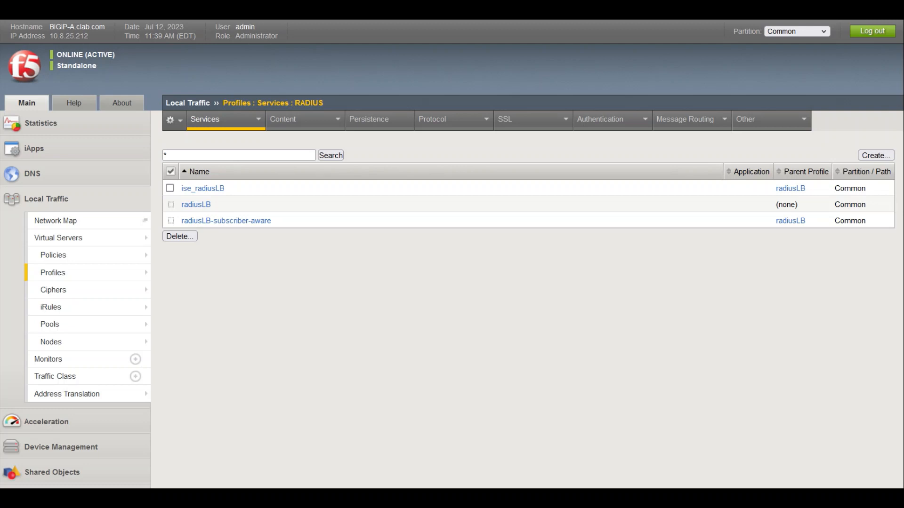
Start a new persistence profile named radius_sticky using Universal persistence
mouse_move(75, 277)
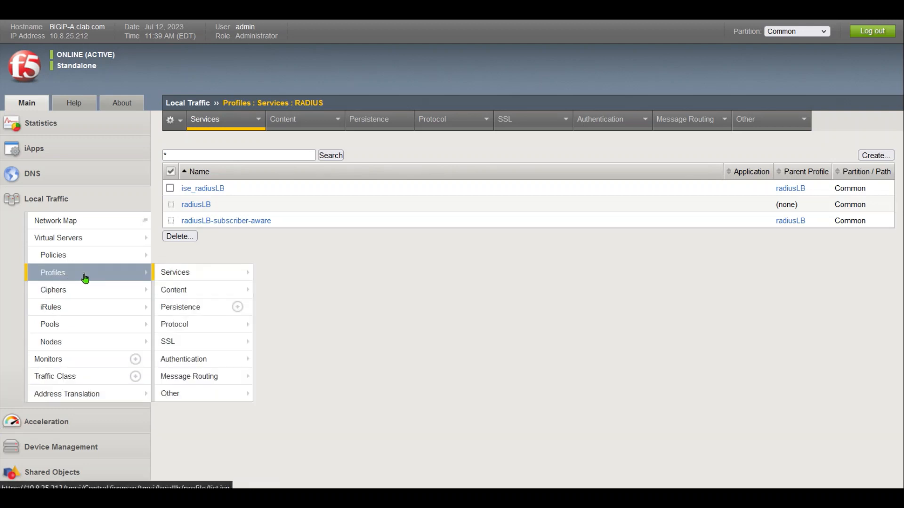
click(195, 309)
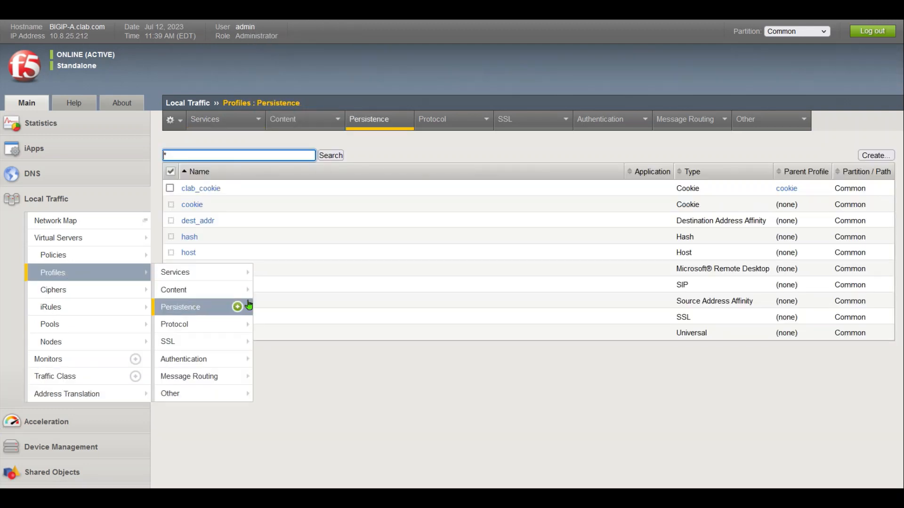
click(874, 159)
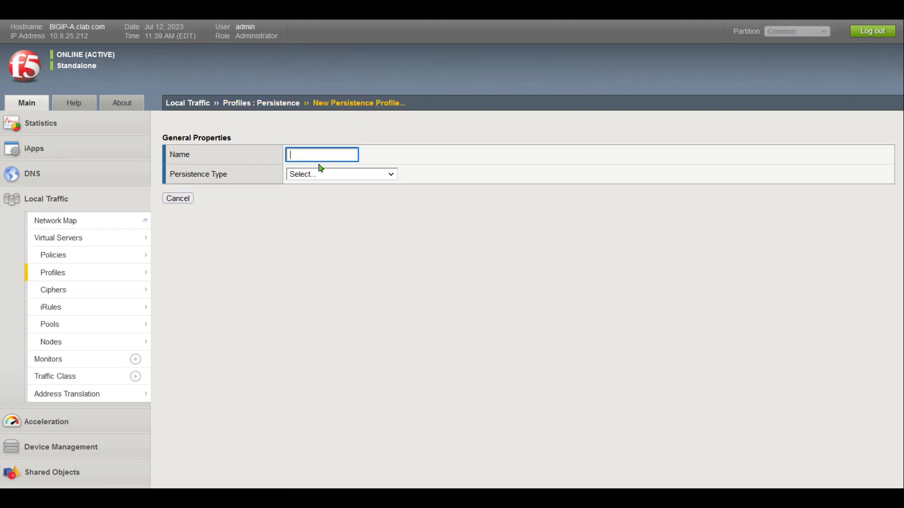
text(radius_sticky)
click(314, 174)
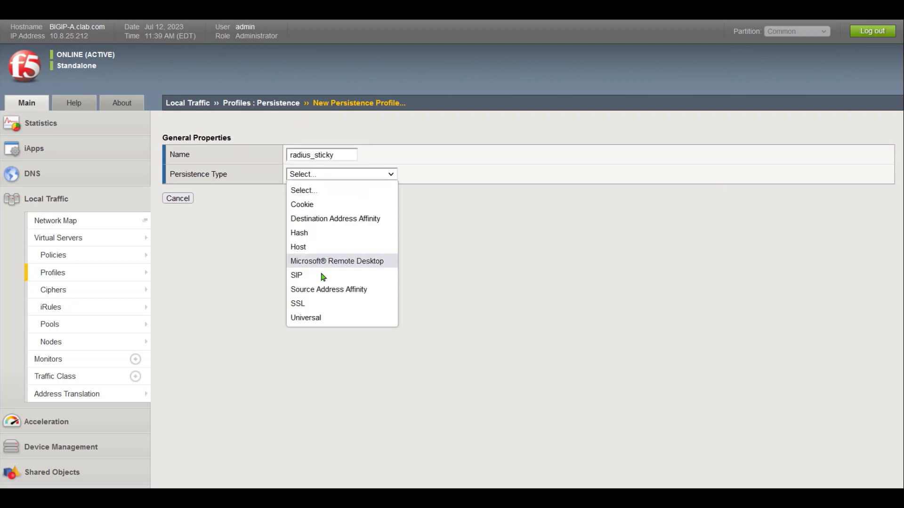
click(316, 318)
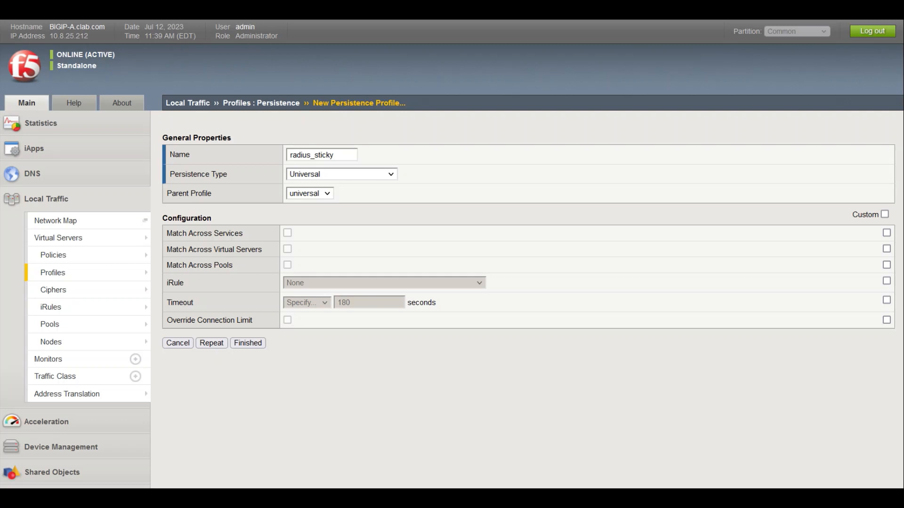
Enable Match Across Services, 3600-second timeout and iRule radius_mac_sticky, then save
click(884, 214)
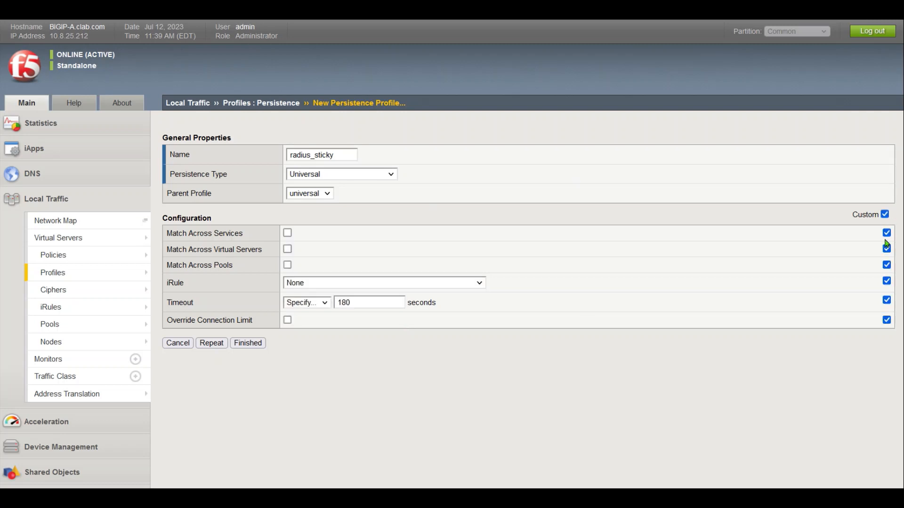
click(288, 233)
drag(373, 304, 250, 291)
text(3600)
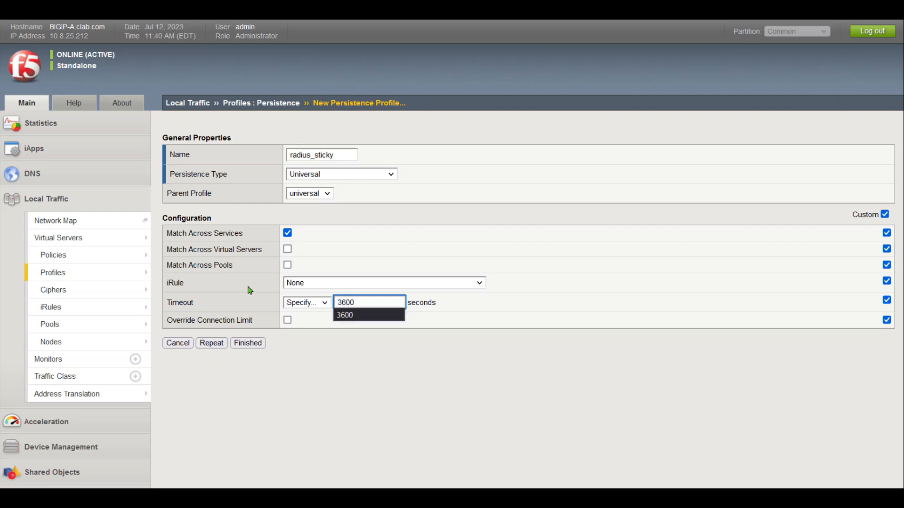
click(380, 316)
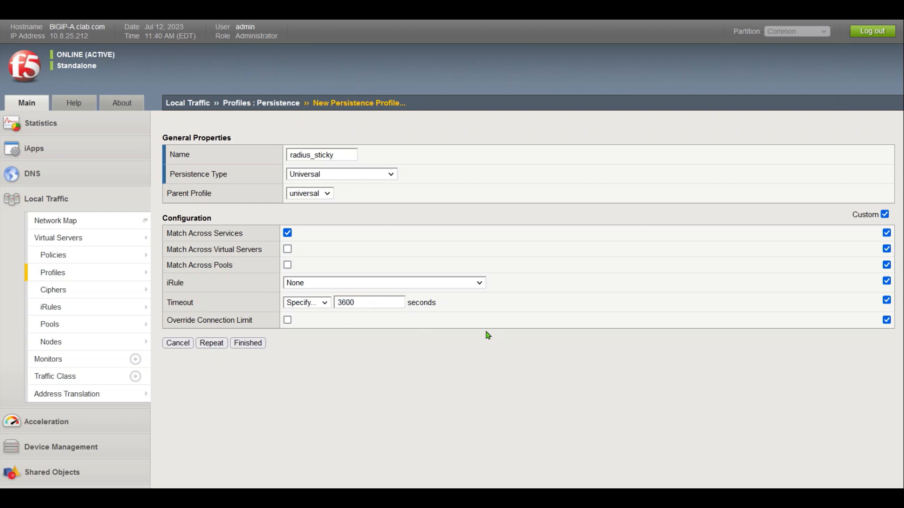
click(388, 287)
scroll(486, 238, down, 3)
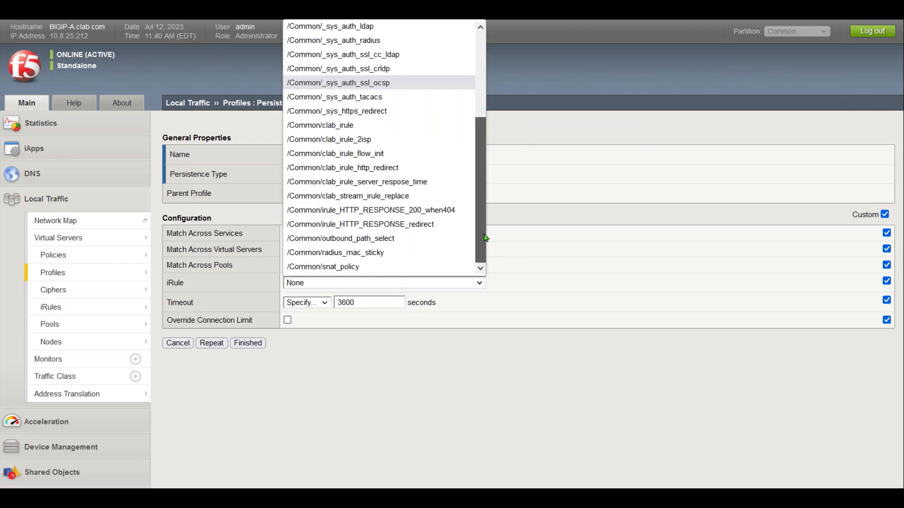
click(366, 254)
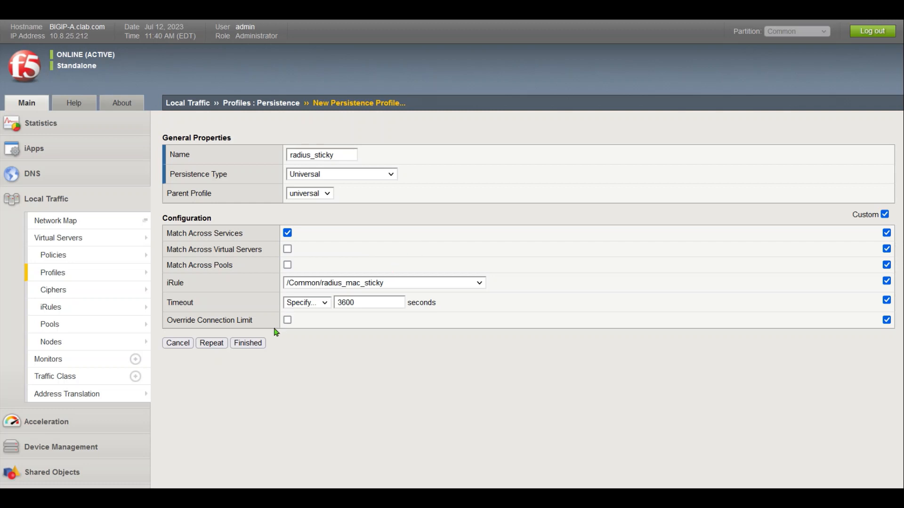
click(254, 343)
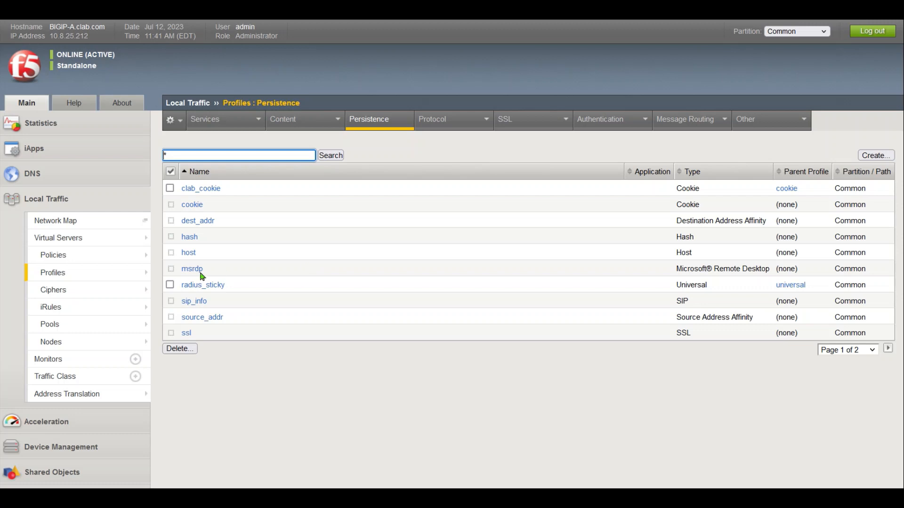
Open the Virtual Server List with its two forwarding virtual servers
click(94, 239)
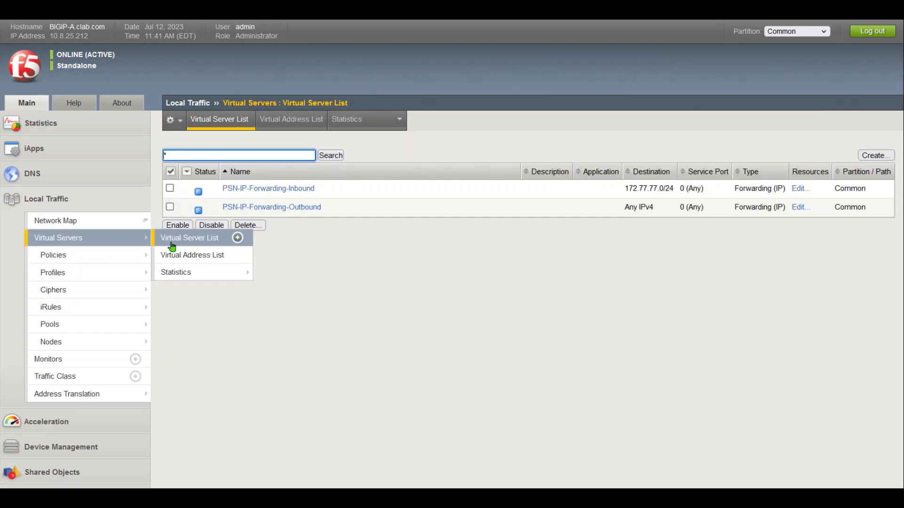
Start a new virtual server named ise_radius_auth
click(877, 156)
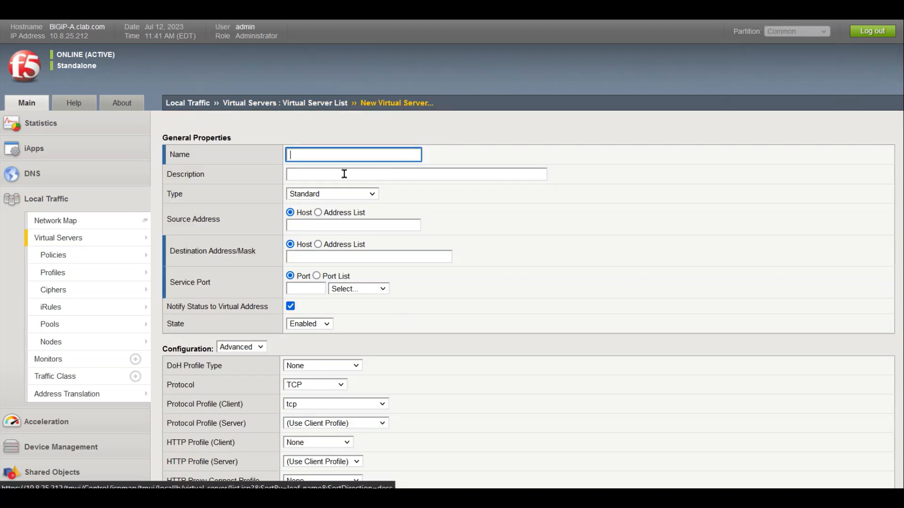
click(309, 153)
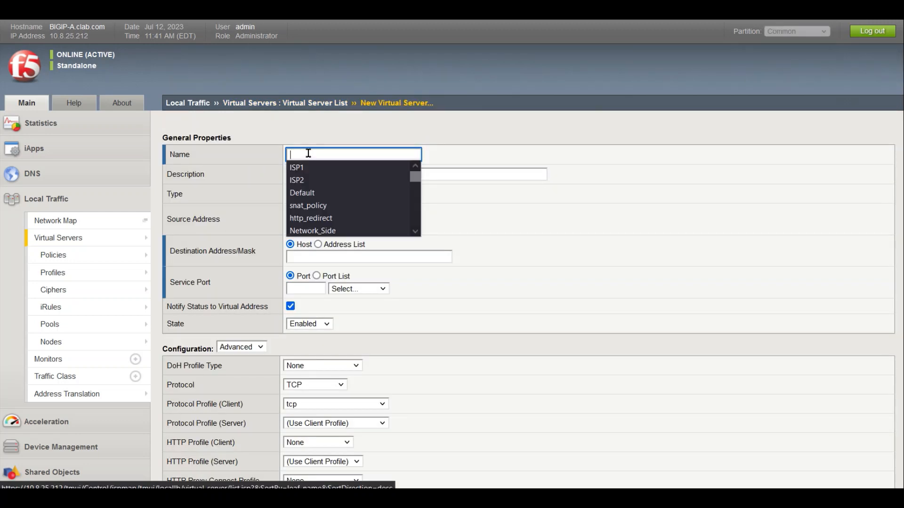
text(ise_ra)
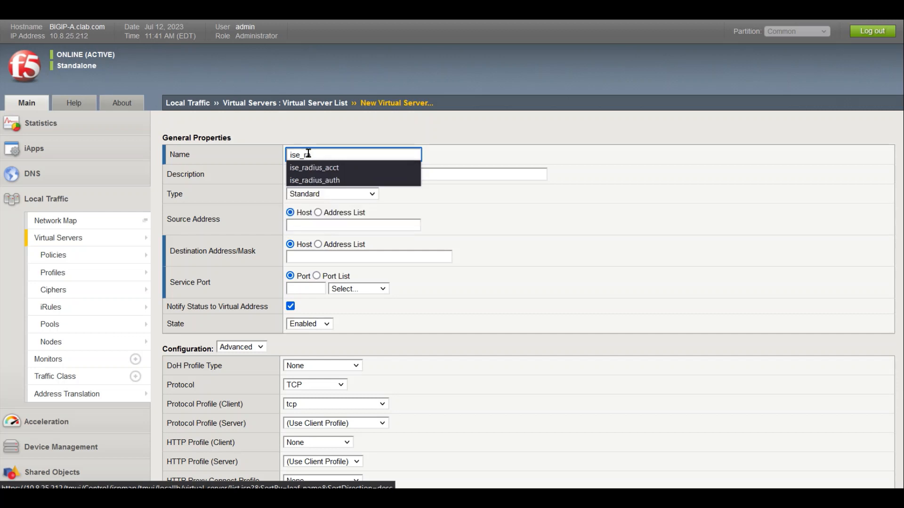
key(Down)
key(Down)
key(Return)
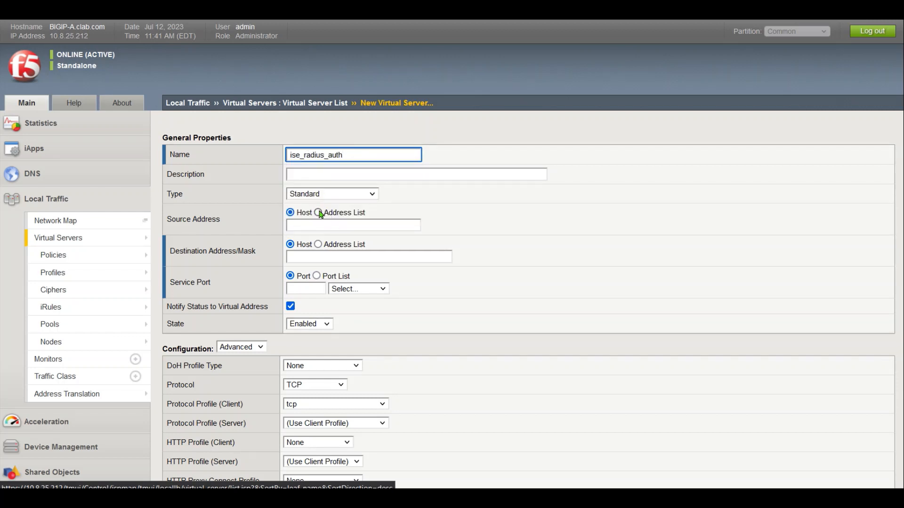
Set source 0.0.0.0/0, destination 202.100.10.11 and service port 1812
click(317, 224)
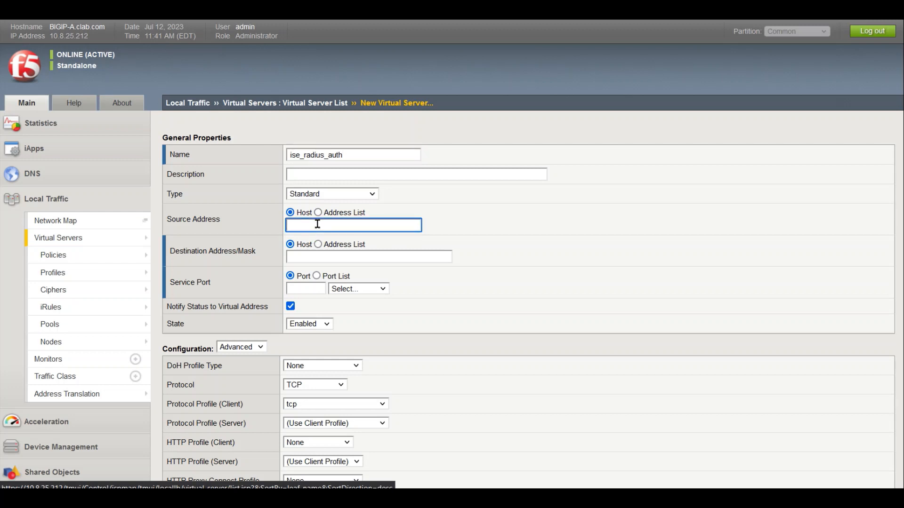
text(0.0.0)
click(349, 249)
click(337, 257)
text(202)
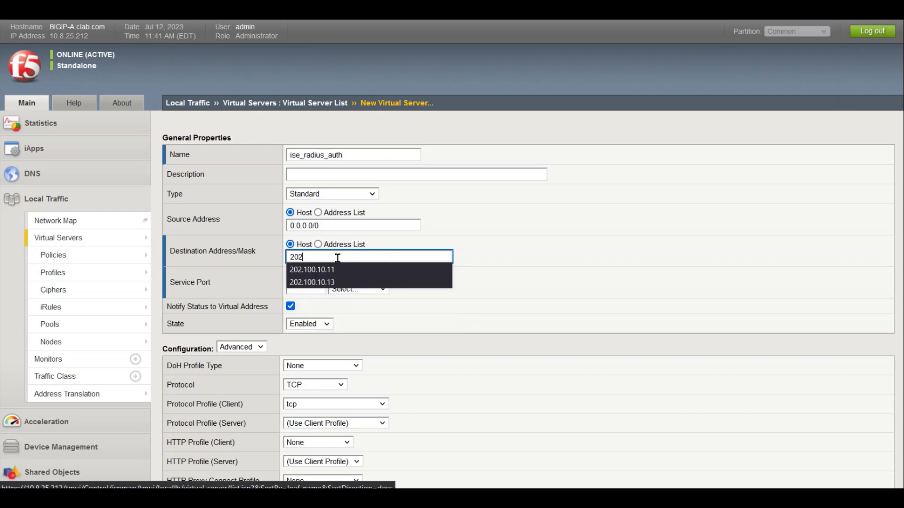
click(329, 266)
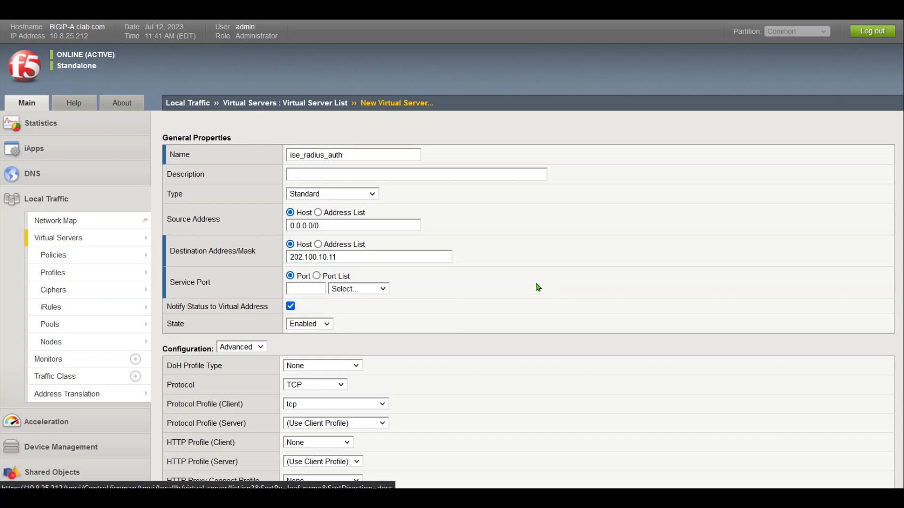
click(300, 288)
text(18)
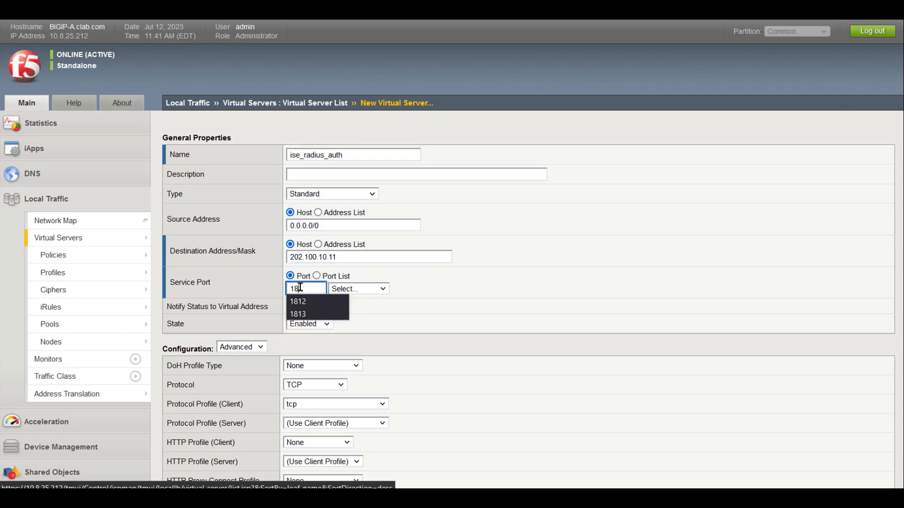
text(12)
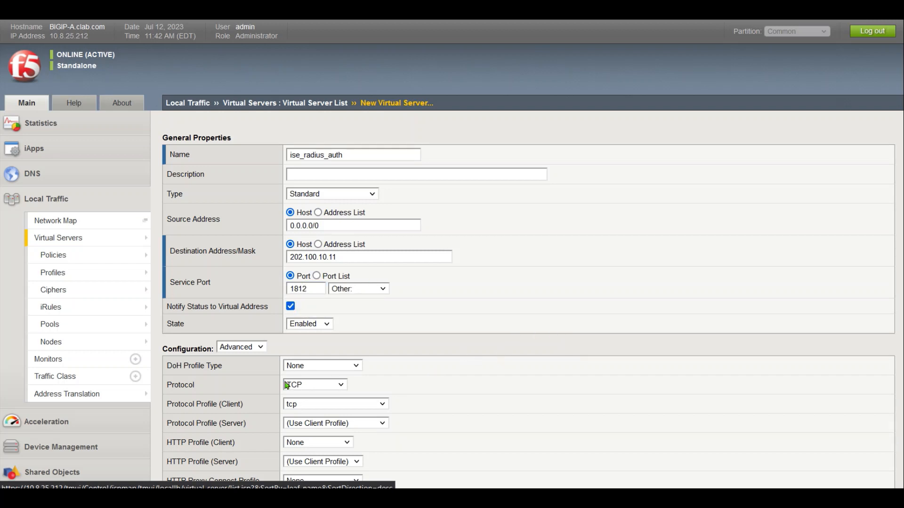
Set the protocol to UDP and the client protocol profile to ise_radius_udp
click(316, 385)
click(329, 429)
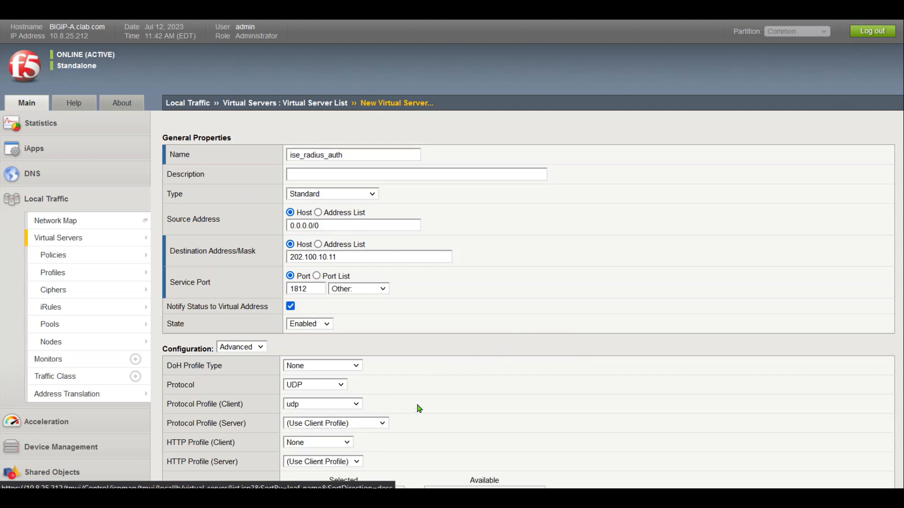
middle_click(488, 388)
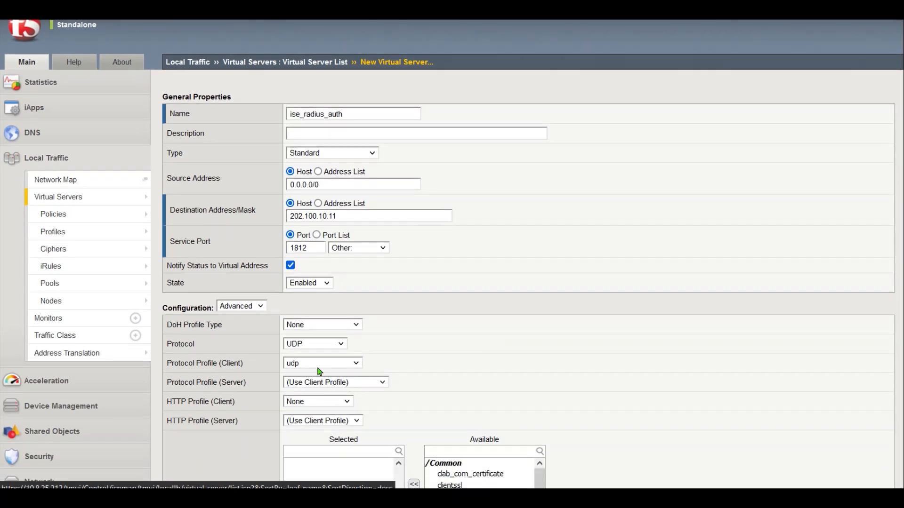
click(317, 365)
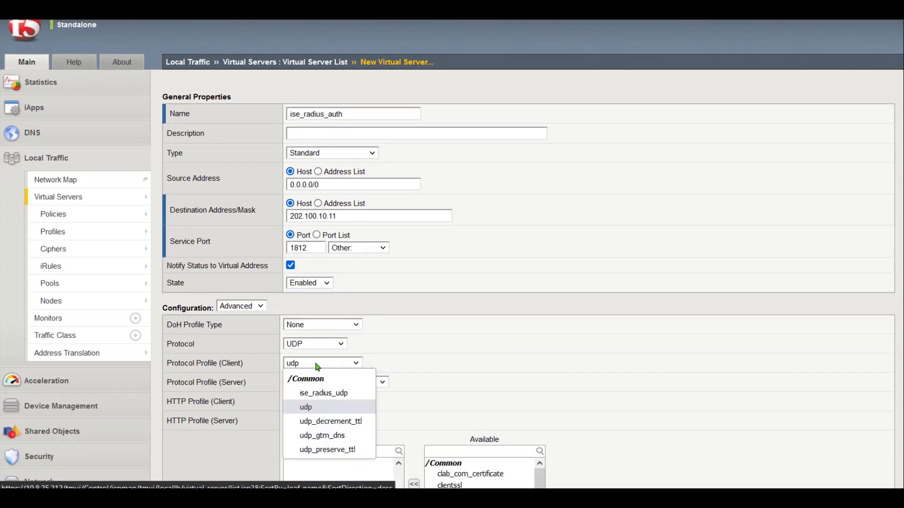
click(340, 394)
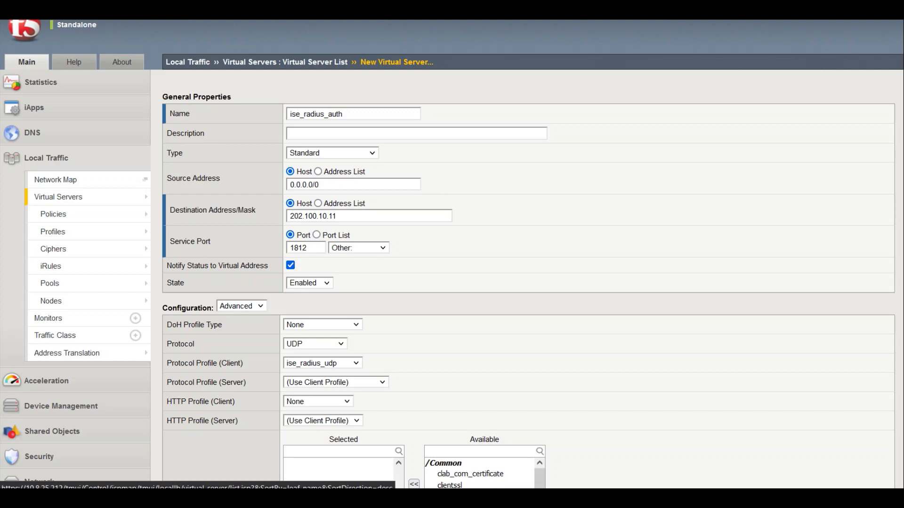
Set VLAN and Tunnel Traffic to 'Enabled on...' with only ISP1 selected
drag(903, 117, 898, 305)
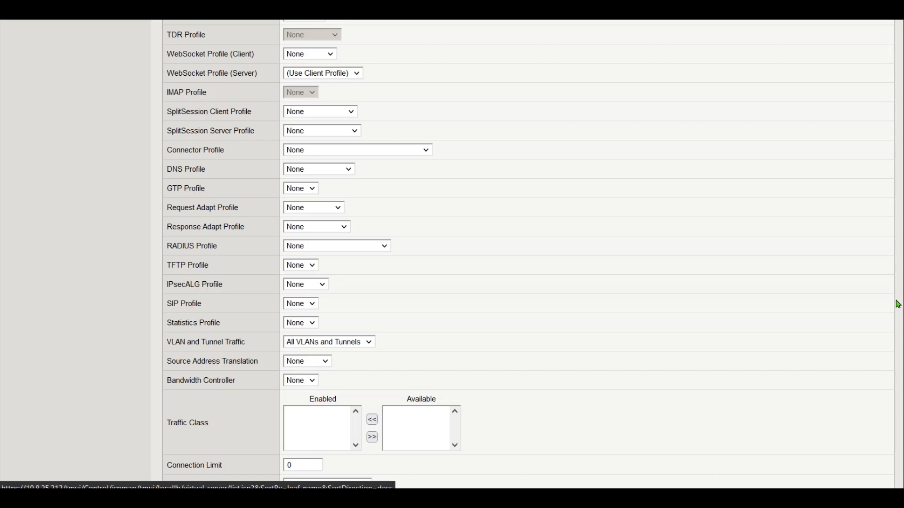
drag(898, 305, 898, 312)
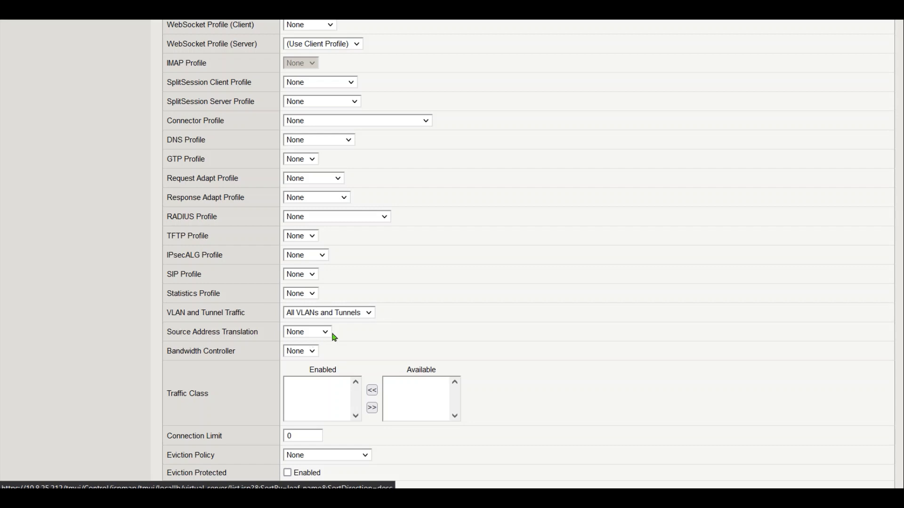
triple_click(246, 331)
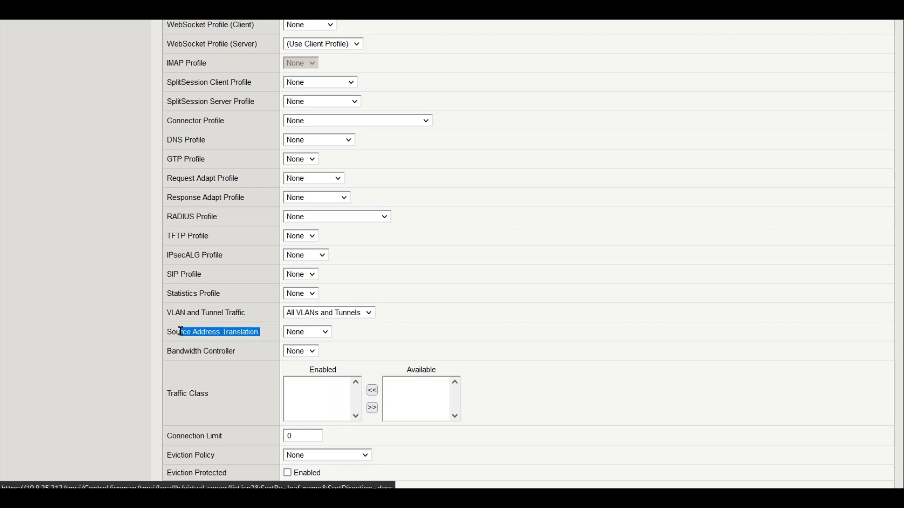
click(369, 346)
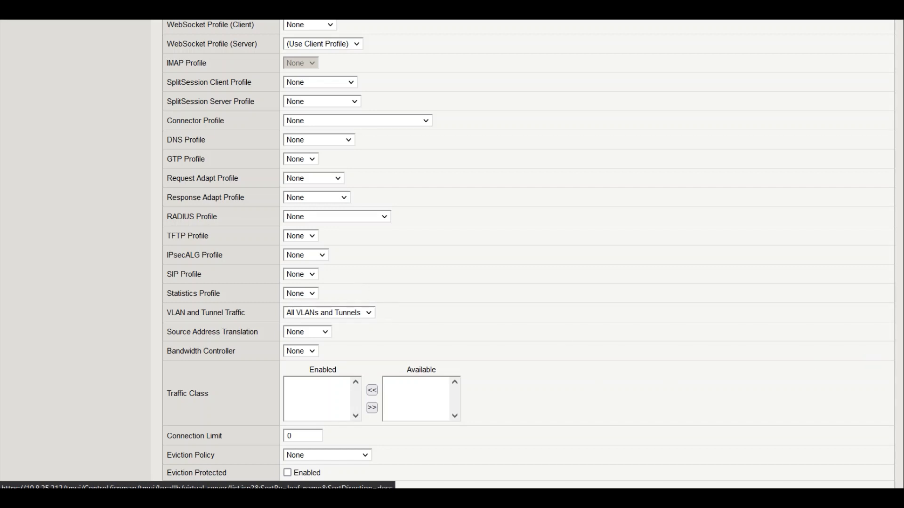
scroll(451, 254, up, 5)
scroll(529, 250, up, 6)
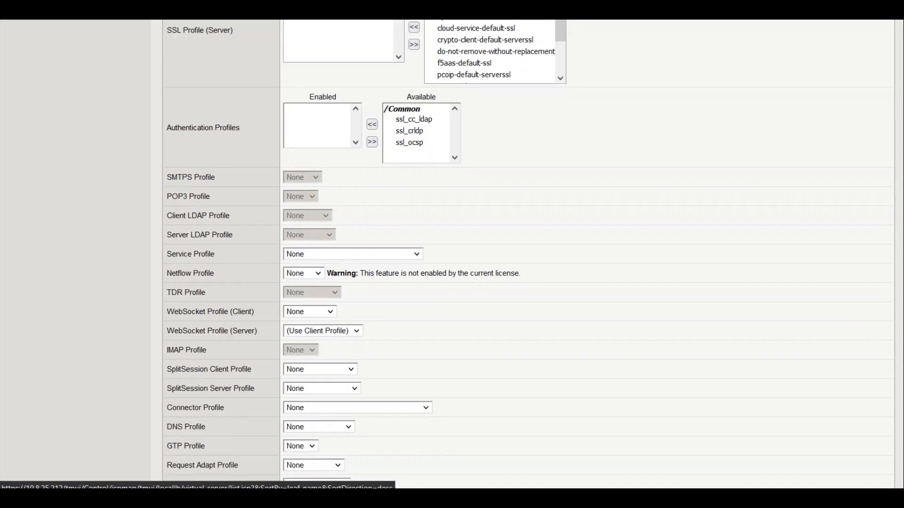
scroll(452, 254, down, 11)
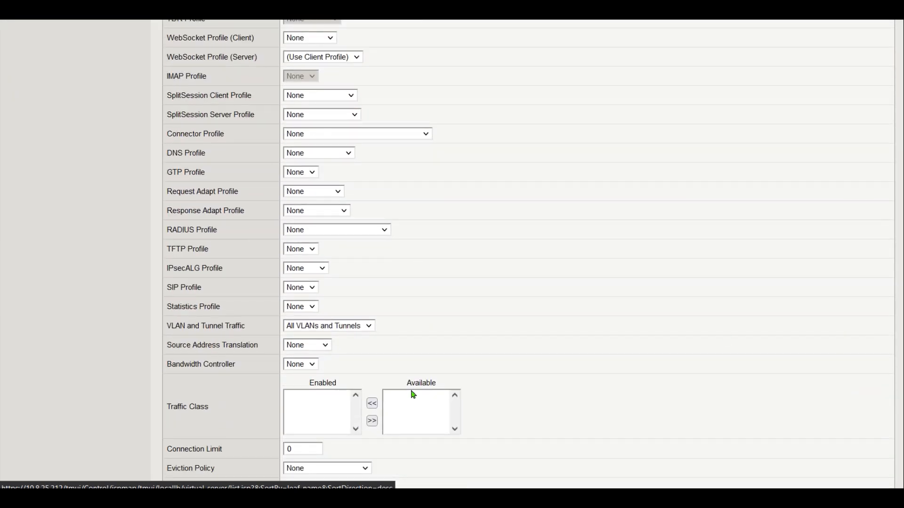
click(346, 326)
click(358, 355)
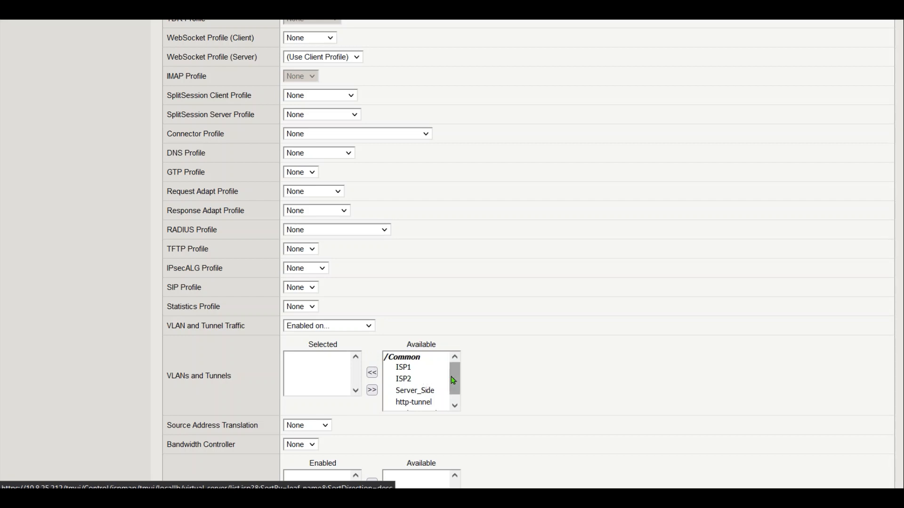
click(413, 370)
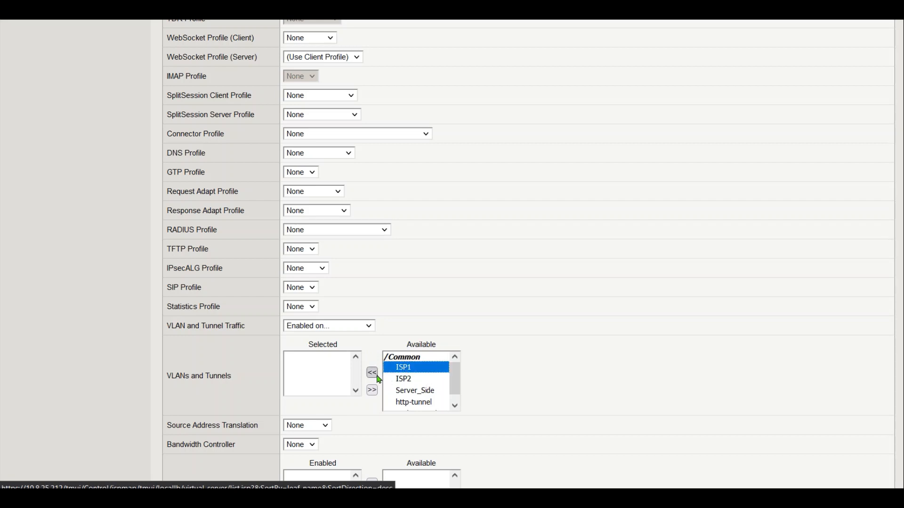
click(372, 373)
scroll(899, 444, down, 15)
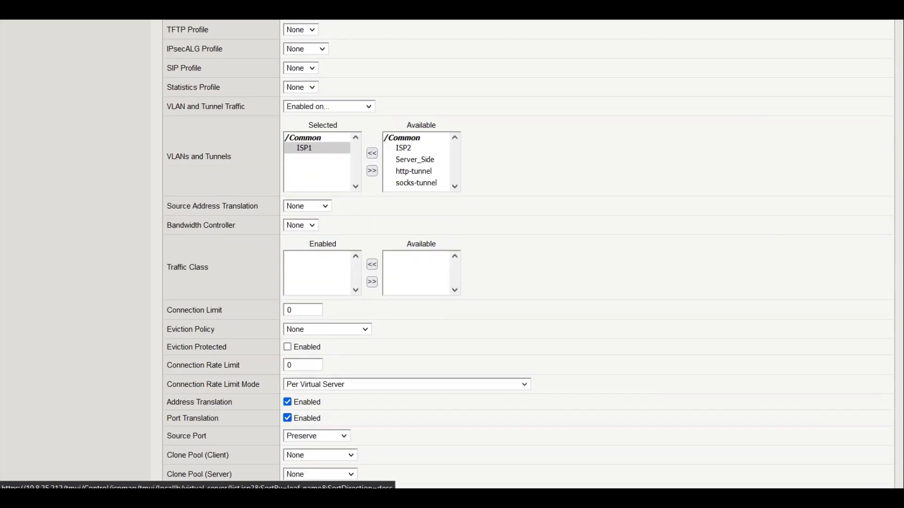
scroll(898, 444, down, 2)
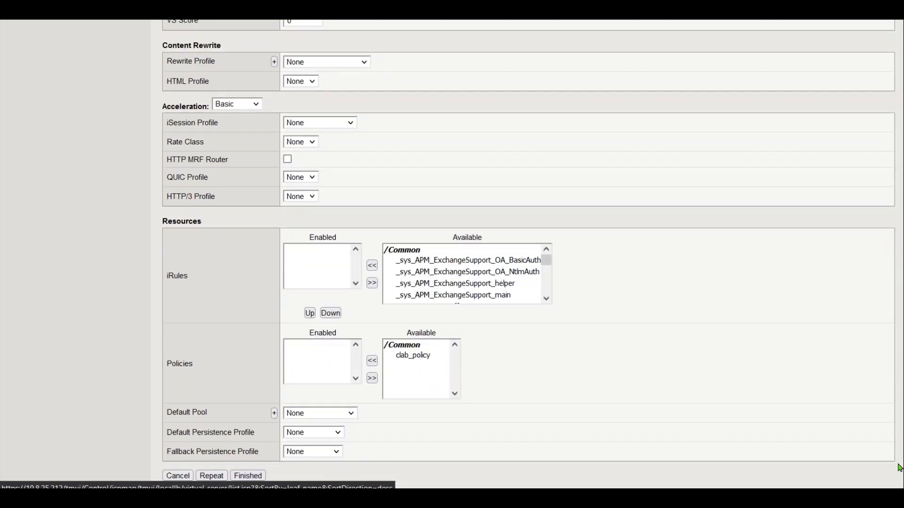
Use radius_auth_pool as default pool and radius_sticky as default persistence profile
click(317, 414)
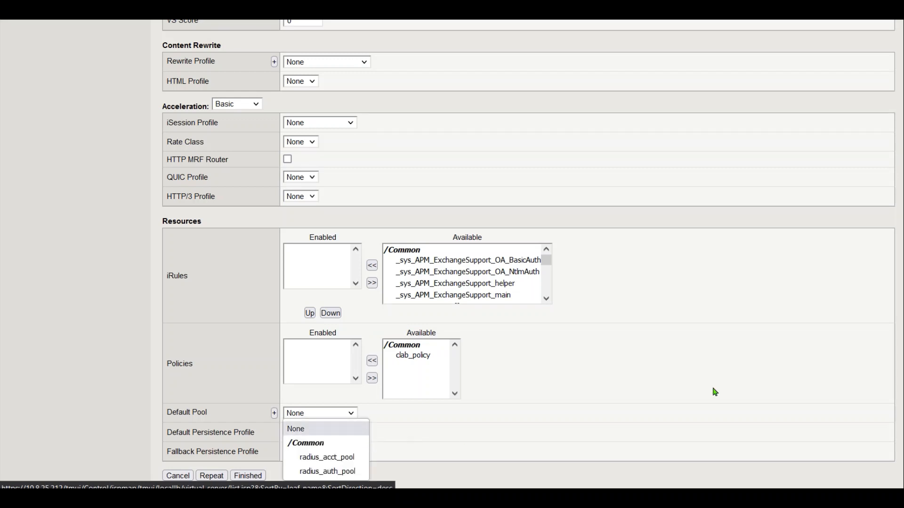
click(350, 472)
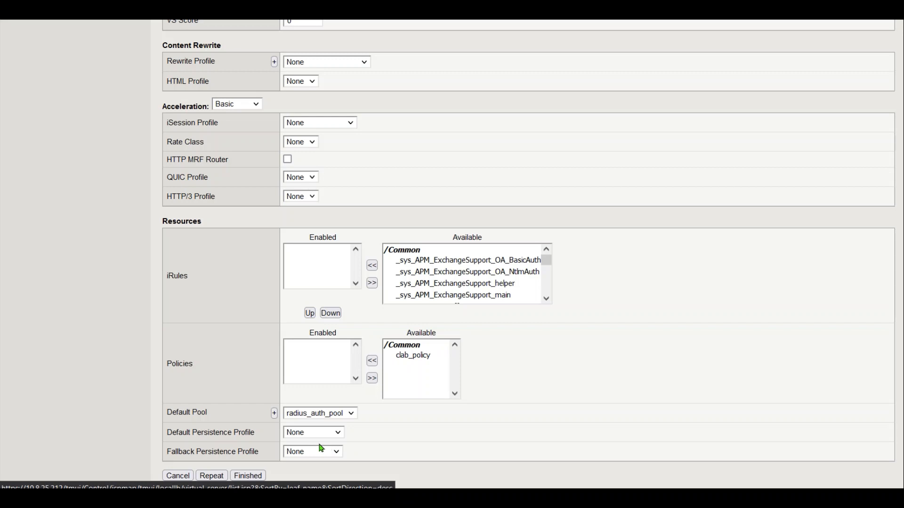
click(300, 438)
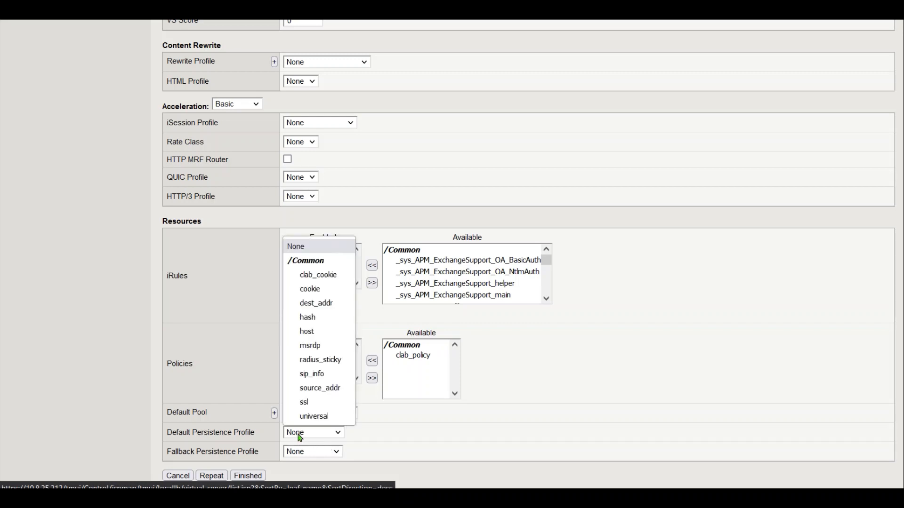
click(322, 364)
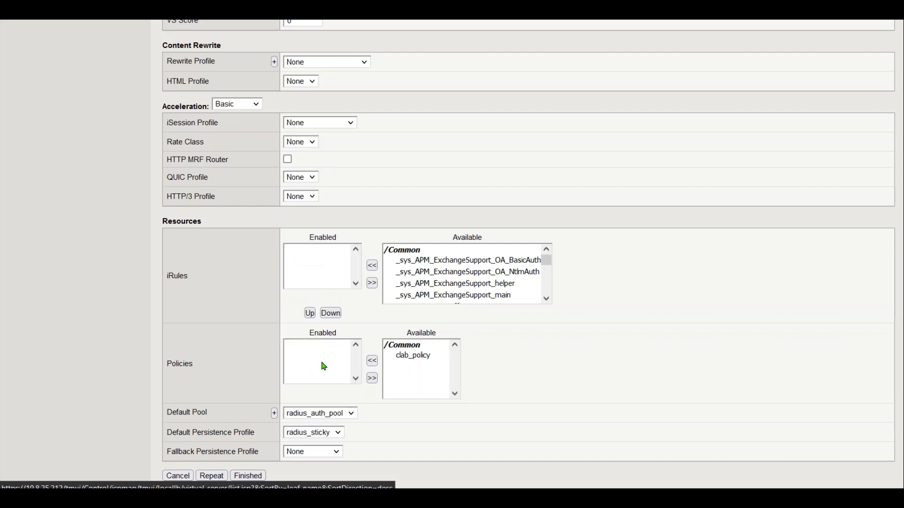
Set source_addr fallback persistence, save ise_radius_auth, and start another virtual server
click(319, 455)
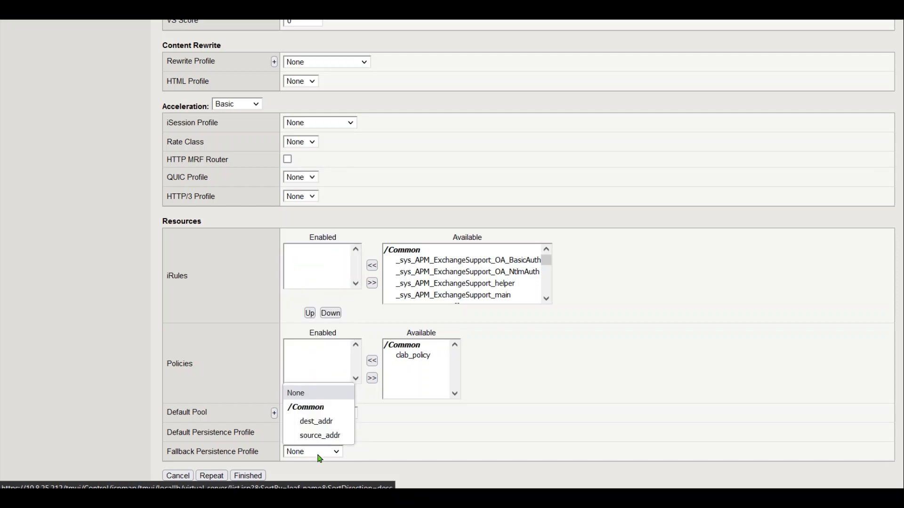
click(332, 436)
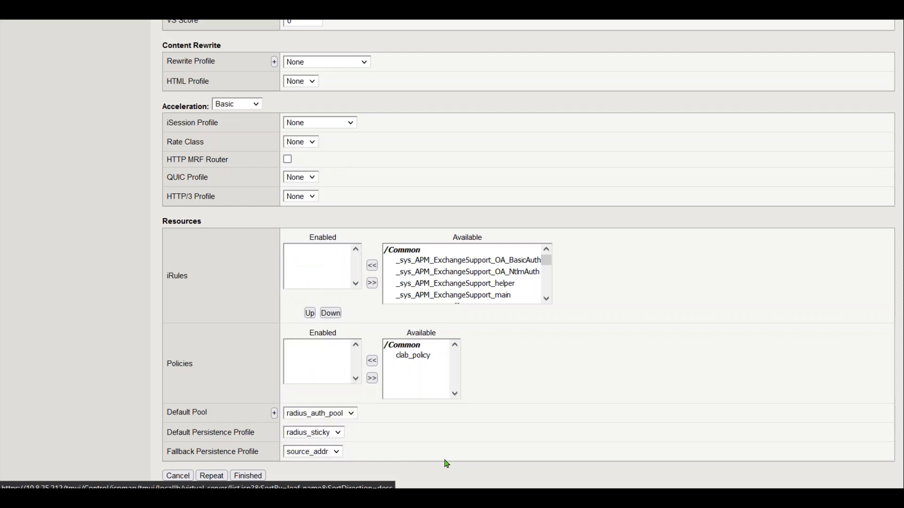
click(248, 475)
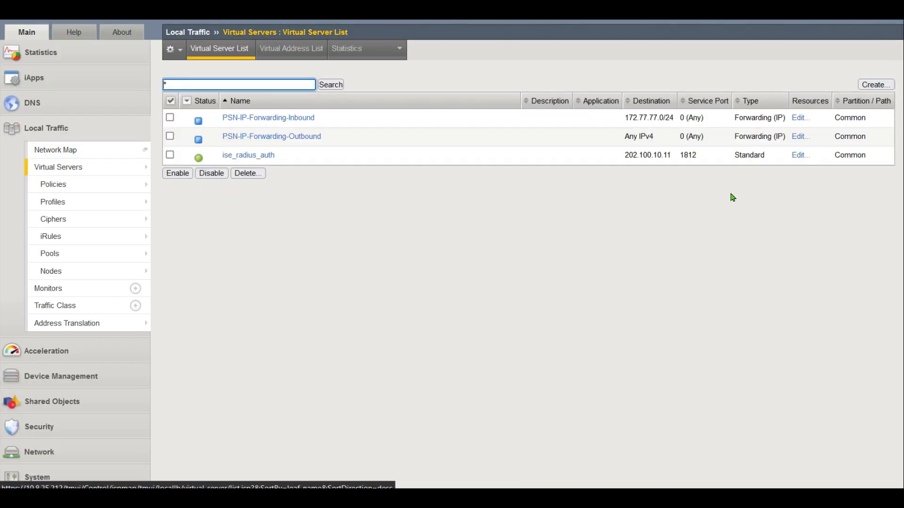
click(874, 84)
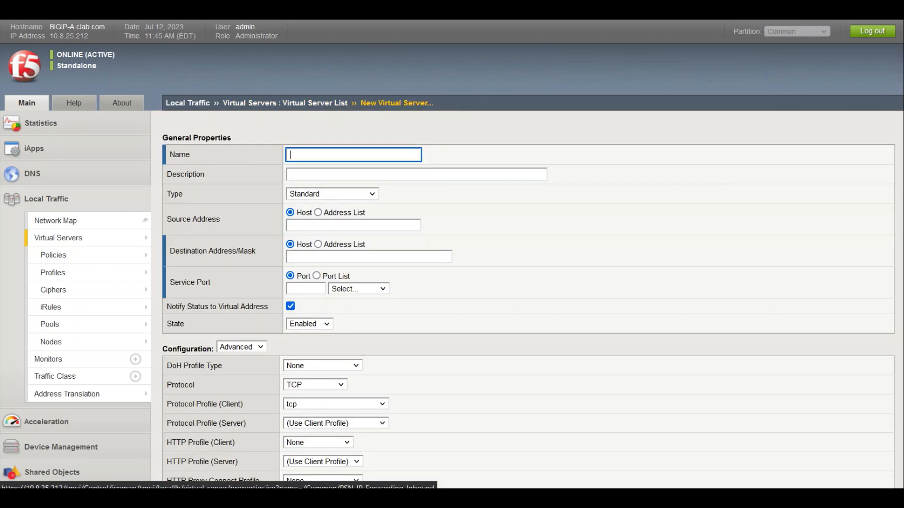
Name the new virtual server ise_radius_acct
click(329, 152)
text(ise_)
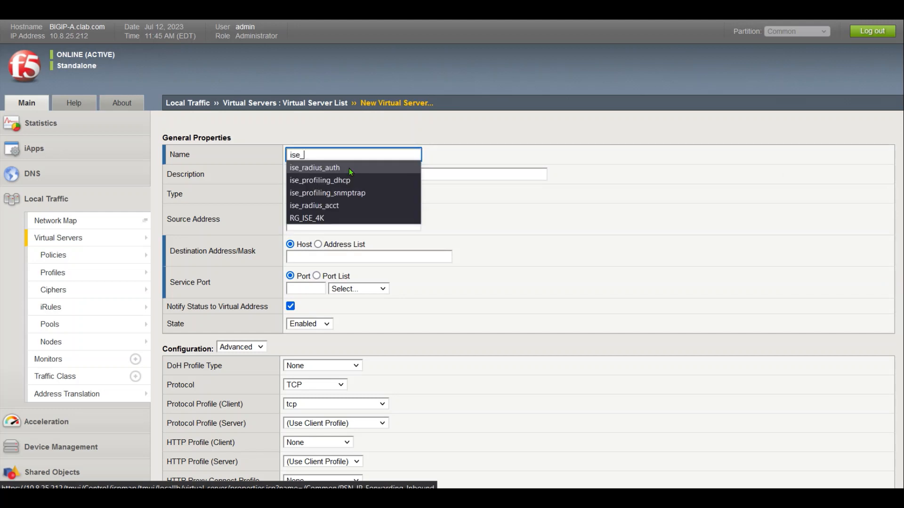
text(rad)
click(349, 168)
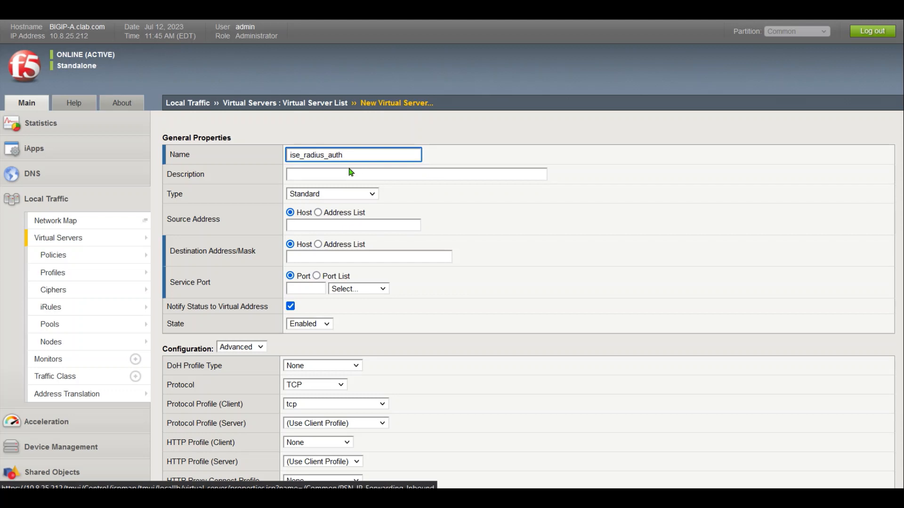
key(BackSpace)
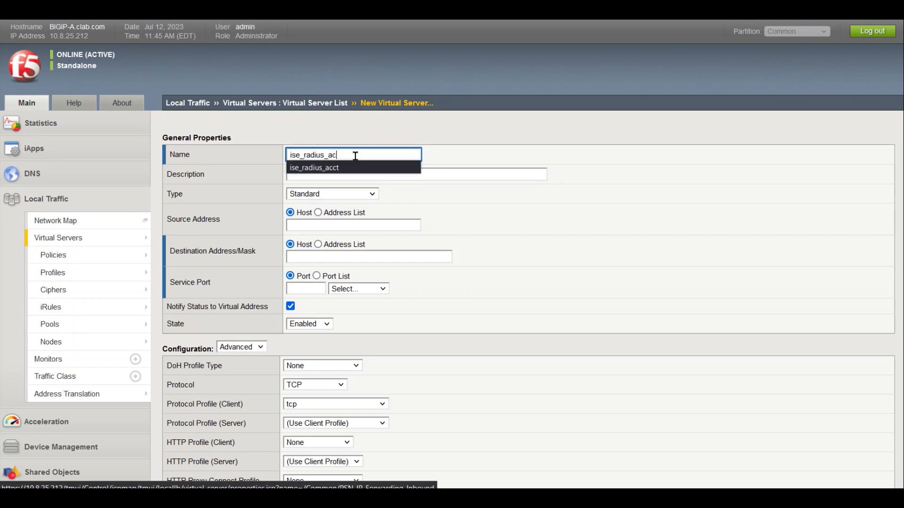
text(c)
click(349, 168)
Set source 0.0.0.0/0, destination 202.100.10.11 and service port 1813
click(325, 225)
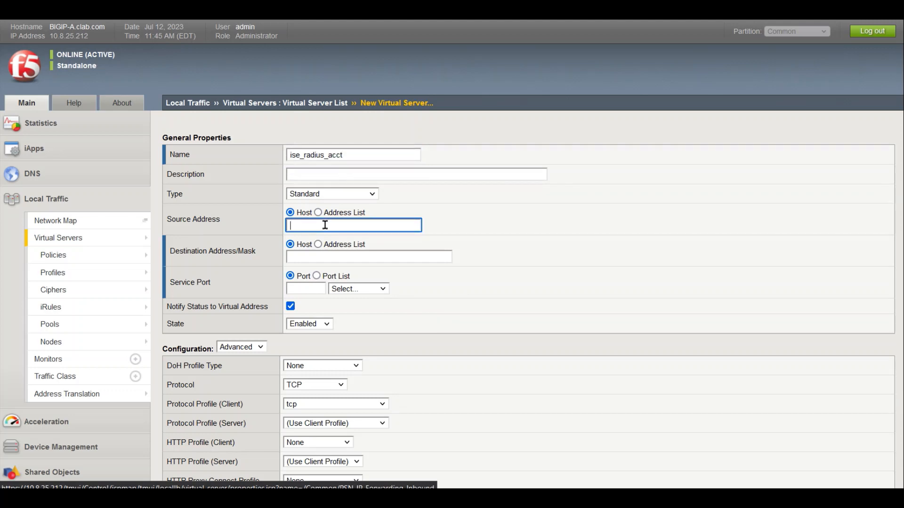
text(0.0.0)
key(Down)
key(Return)
click(325, 257)
text(202)
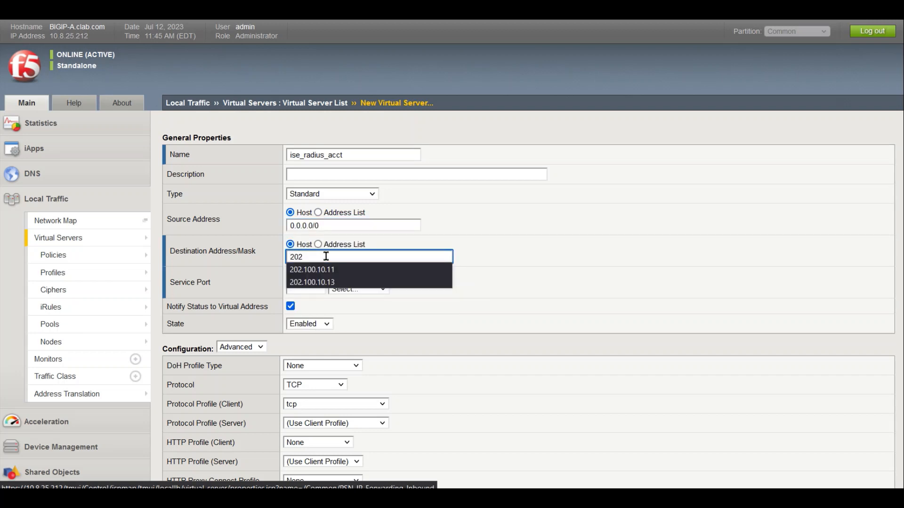
key(Down)
key(Return)
click(312, 287)
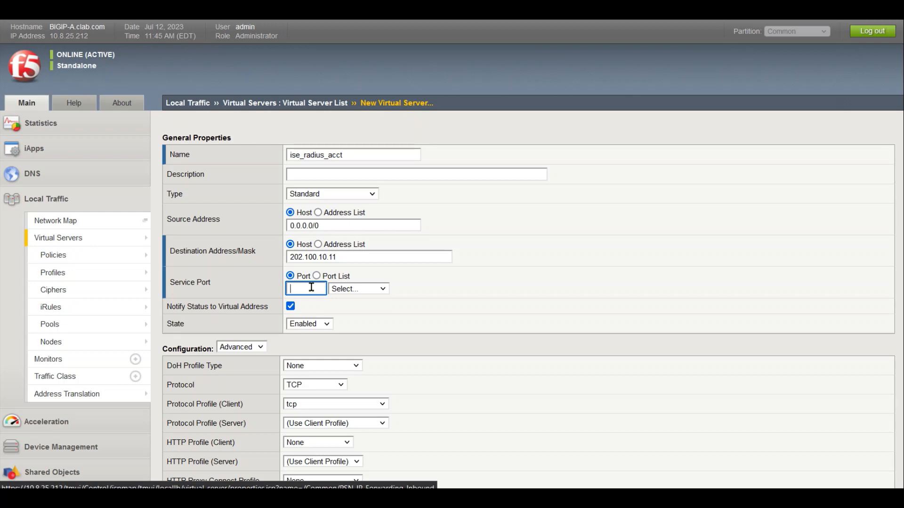
text(1813)
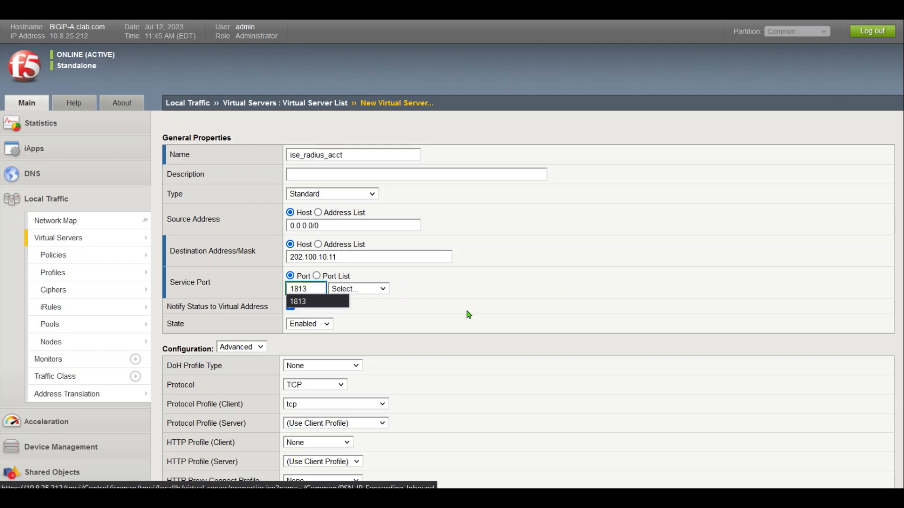
click(492, 310)
Choose UDP, client profile ise_radius_udp and RADIUS profile ise_radiusLB
click(319, 387)
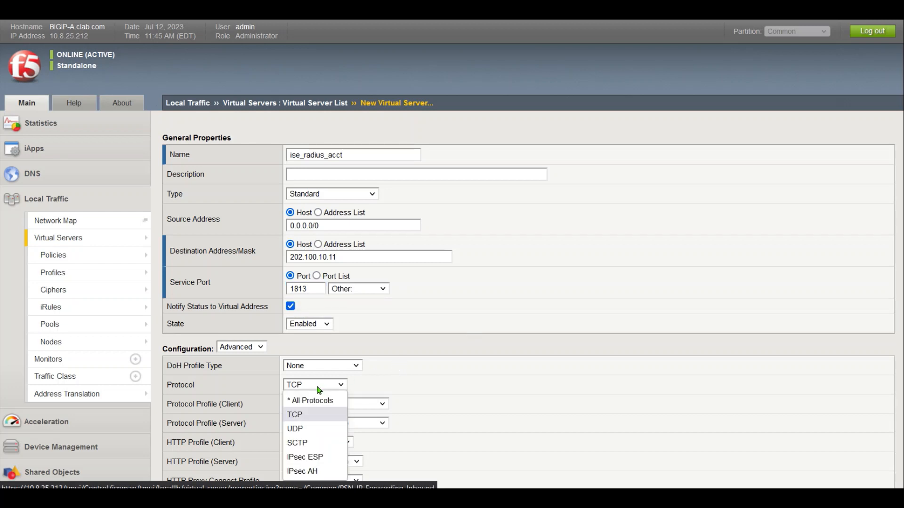
click(301, 429)
click(345, 410)
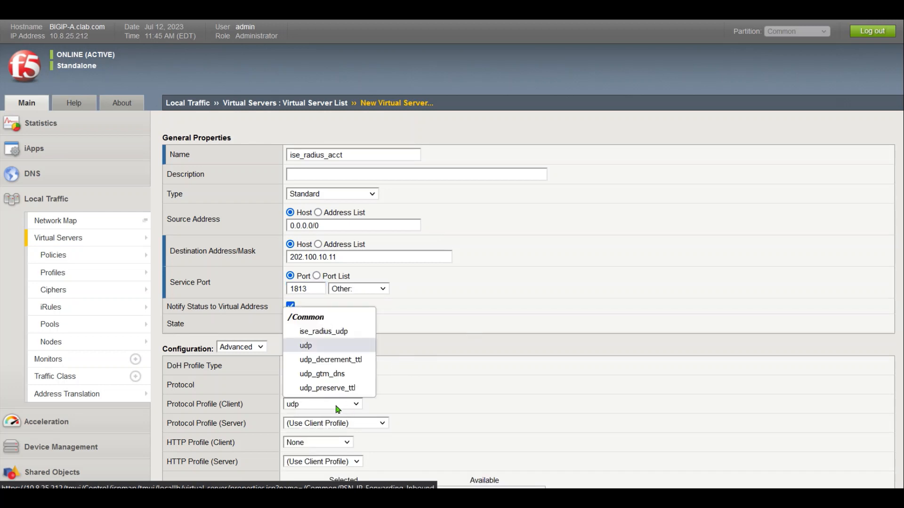
click(354, 334)
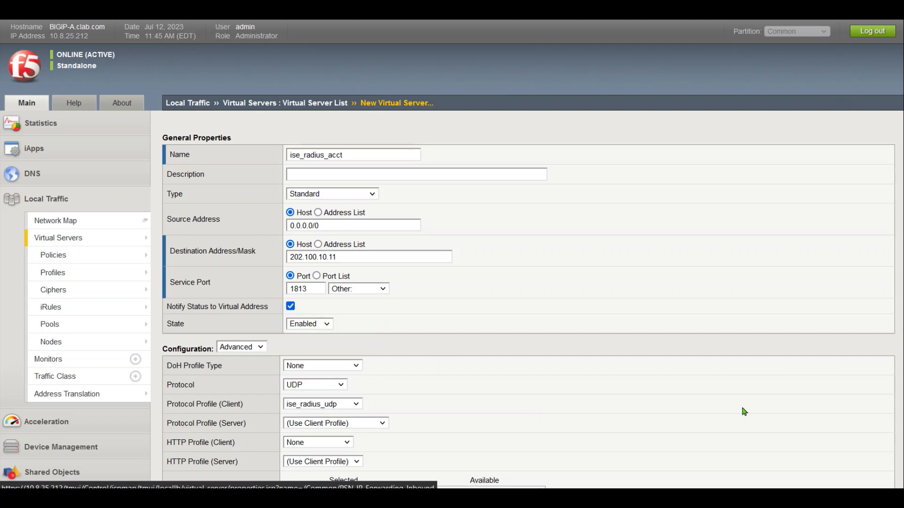
scroll(452, 254, down, 3)
scroll(451, 254, down, 2)
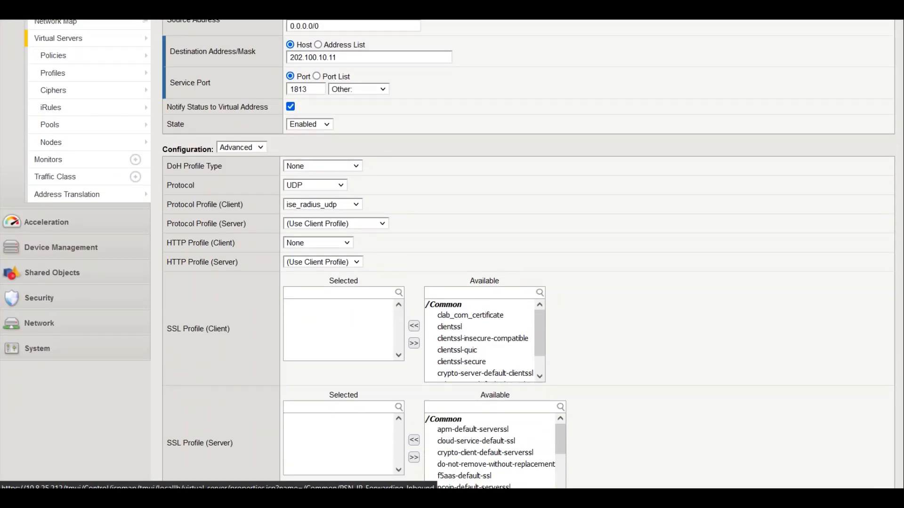
scroll(891, 238, down, 9)
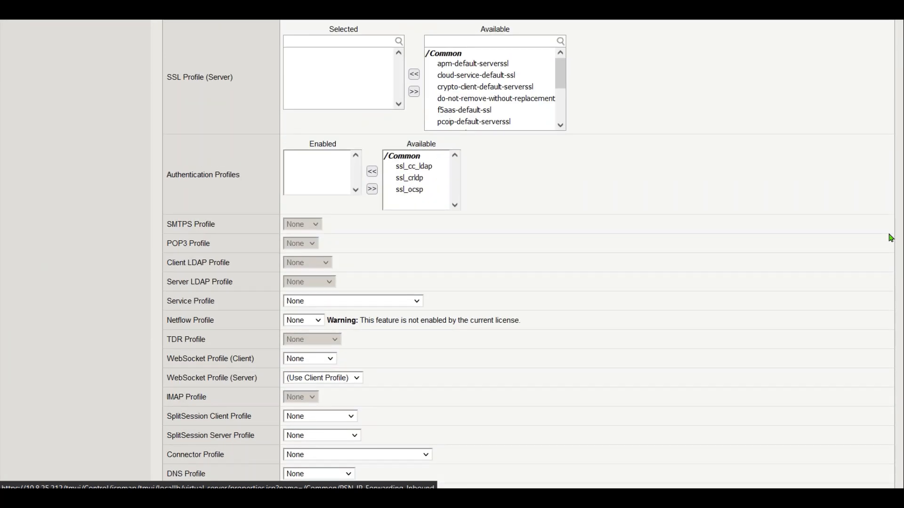
scroll(891, 238, down, 4)
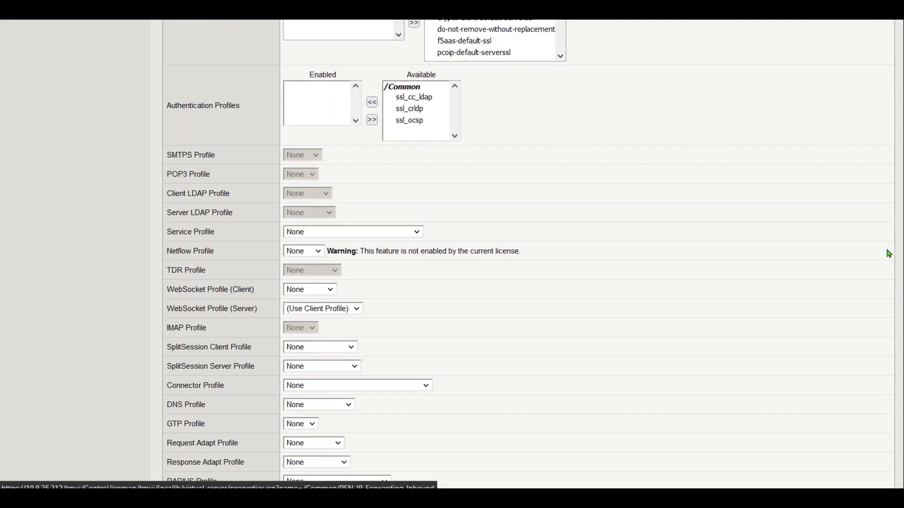
click(328, 389)
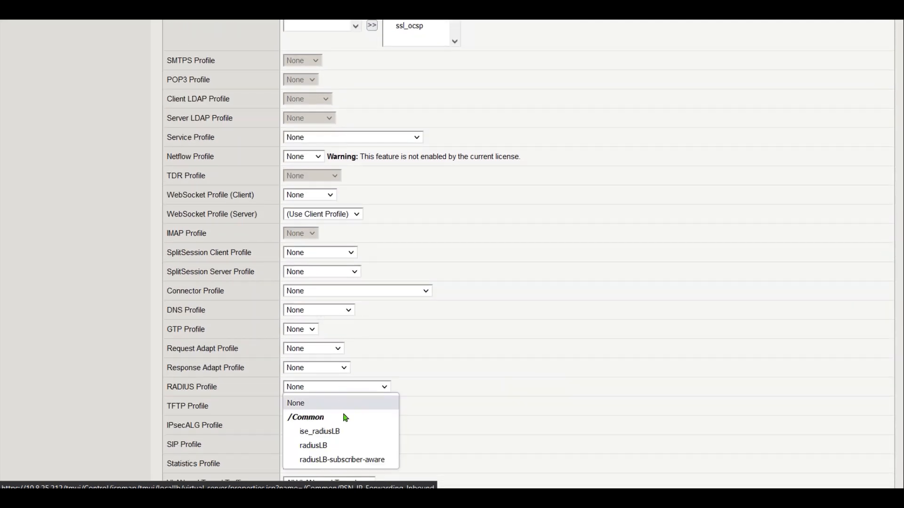
click(345, 438)
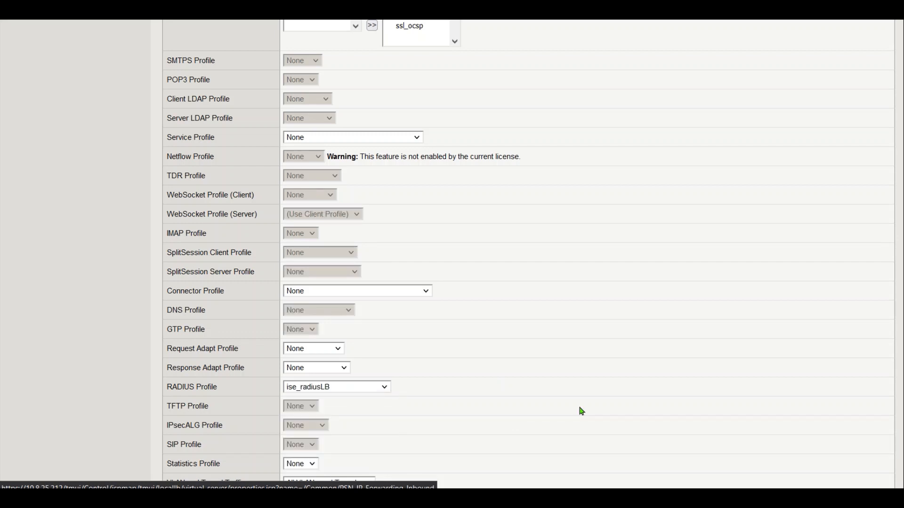
Enable the virtual server only on VLAN ISP1
scroll(901, 262, down, 4)
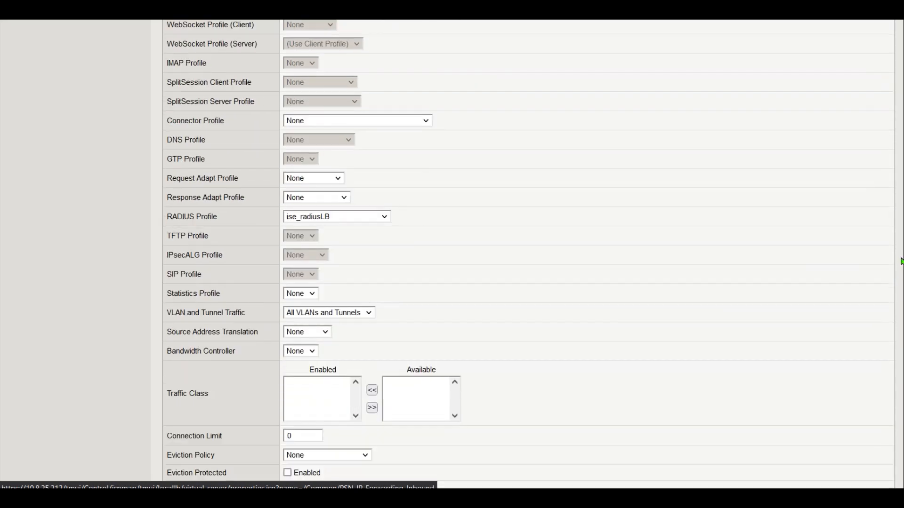
click(299, 311)
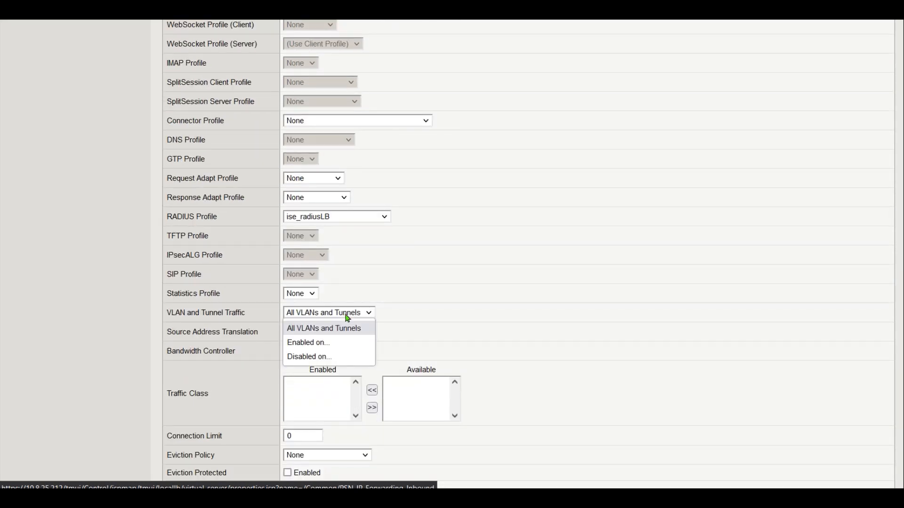
click(341, 344)
click(399, 359)
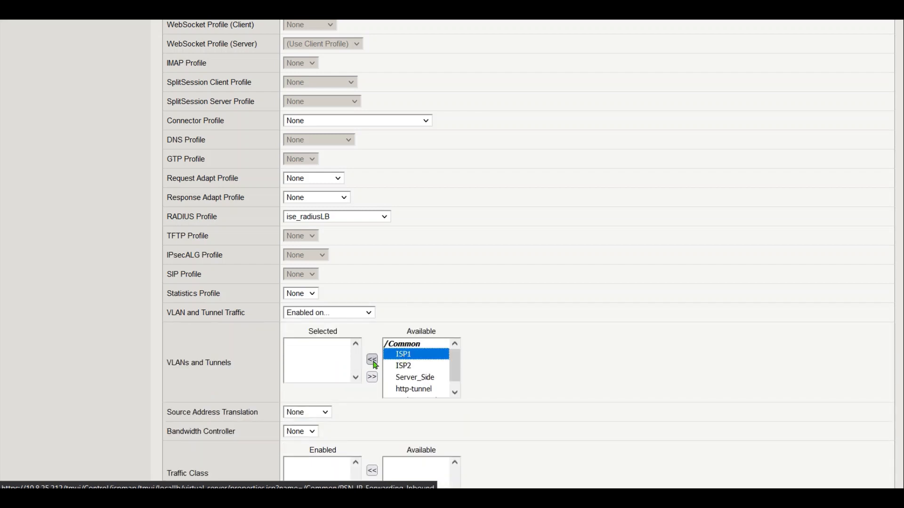
click(371, 359)
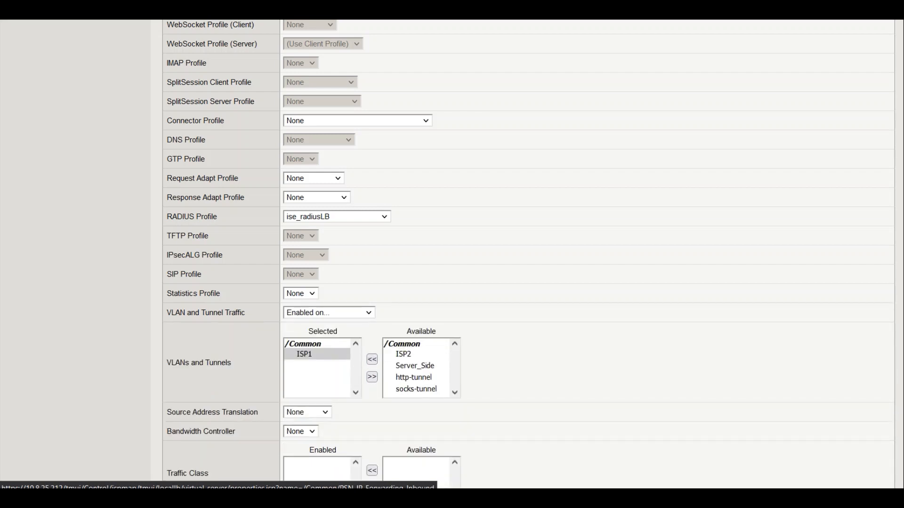
Assign radius_acct_pool, radius_sticky persistence and source_addr fallback, then finish ise_radius_acct
scroll(902, 323, down, 5)
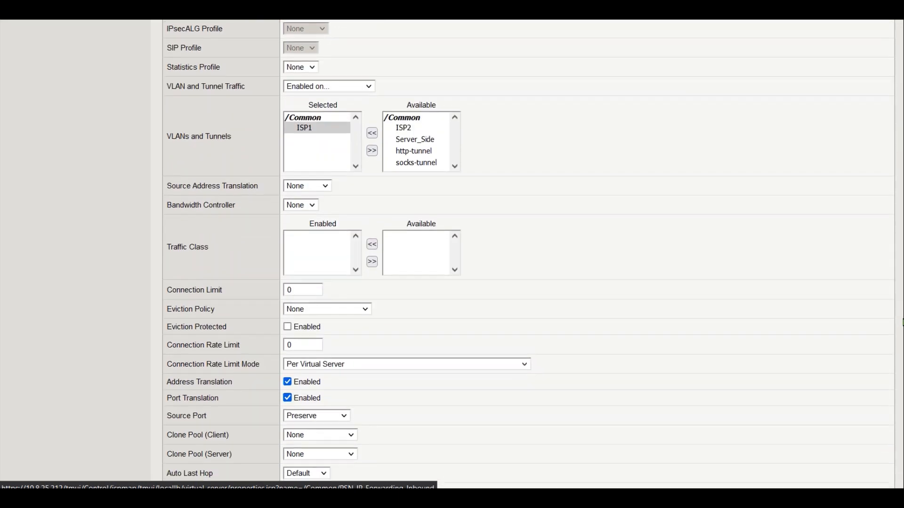
scroll(903, 323, down, 3)
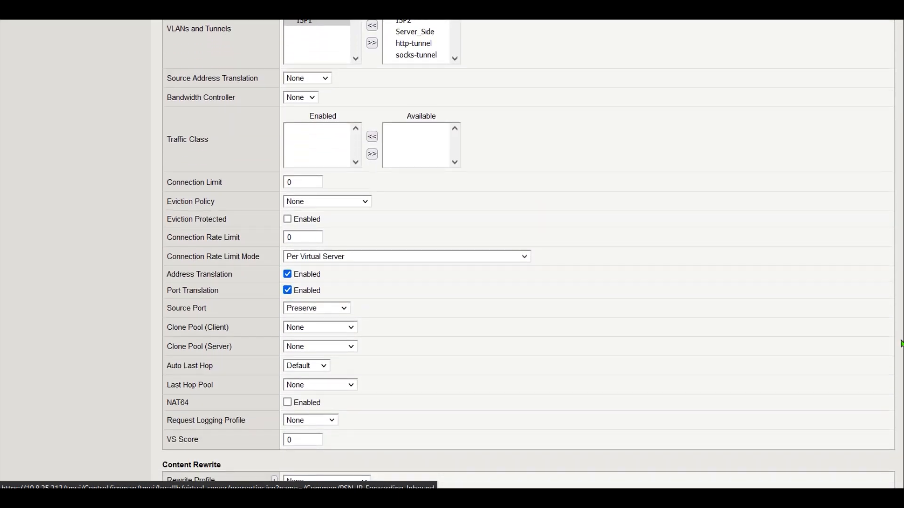
scroll(894, 374, down, 8)
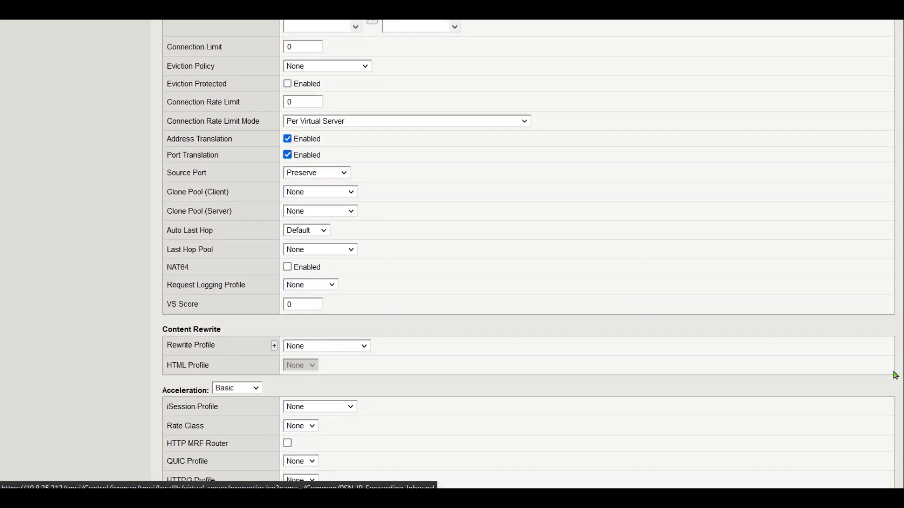
scroll(893, 424, down, 1)
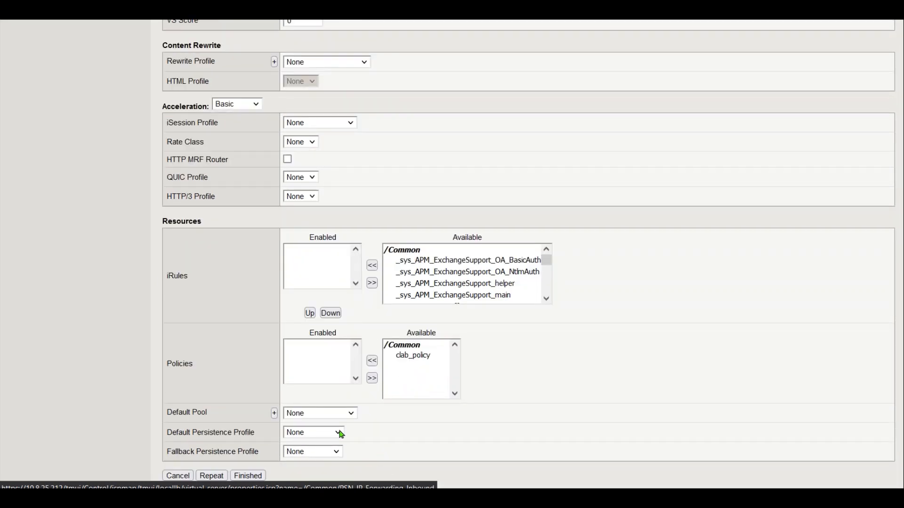
click(314, 416)
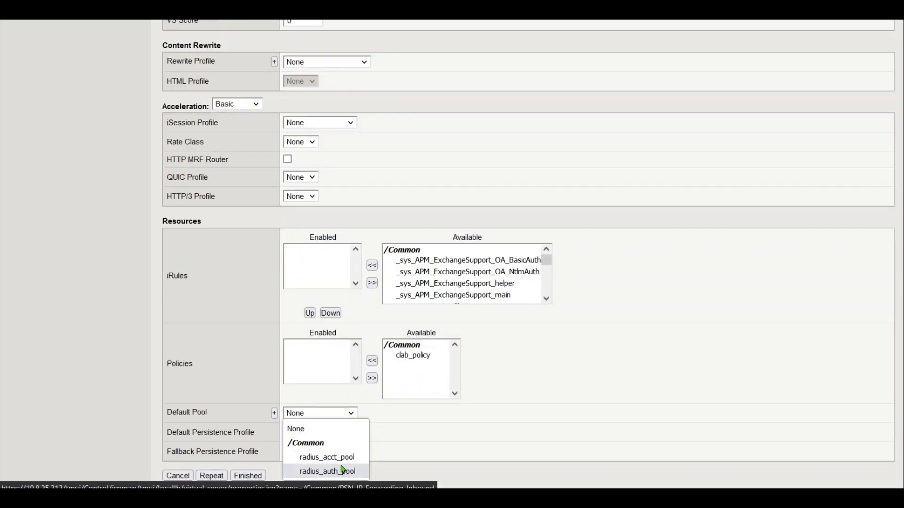
click(329, 458)
click(316, 434)
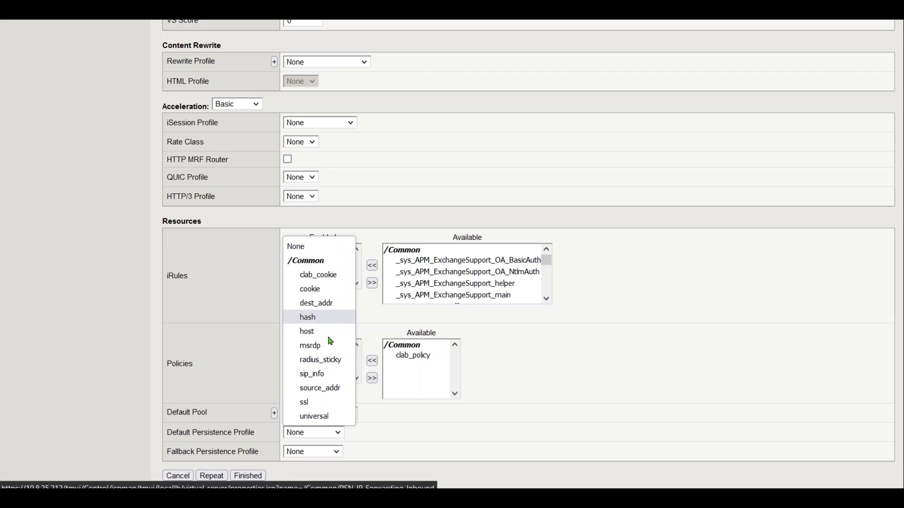
click(328, 362)
click(323, 451)
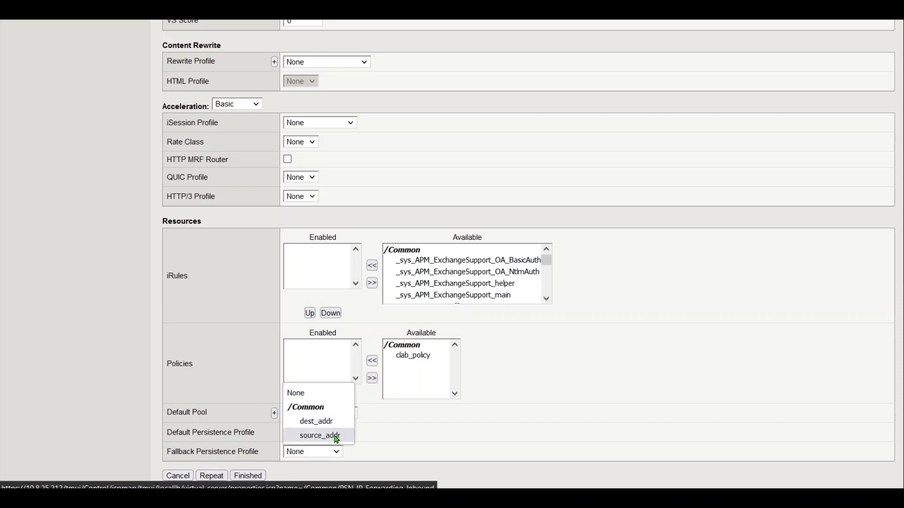
click(336, 437)
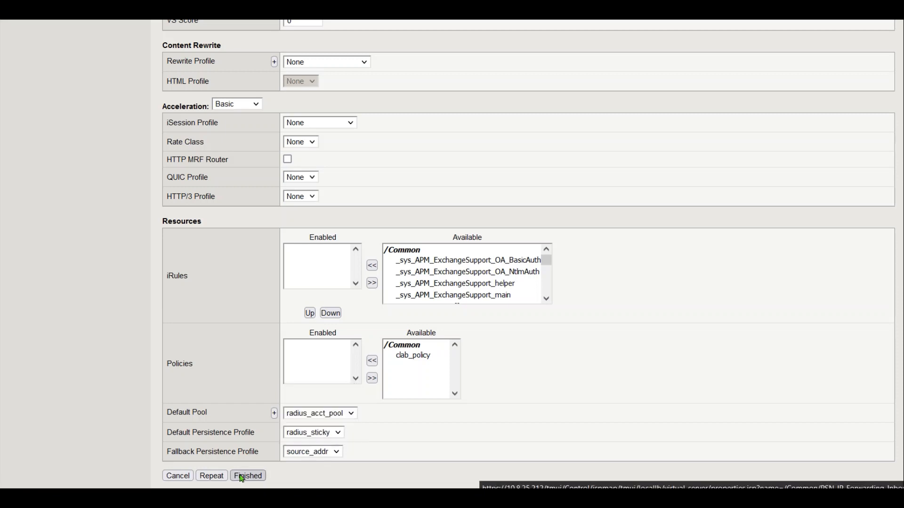
click(248, 476)
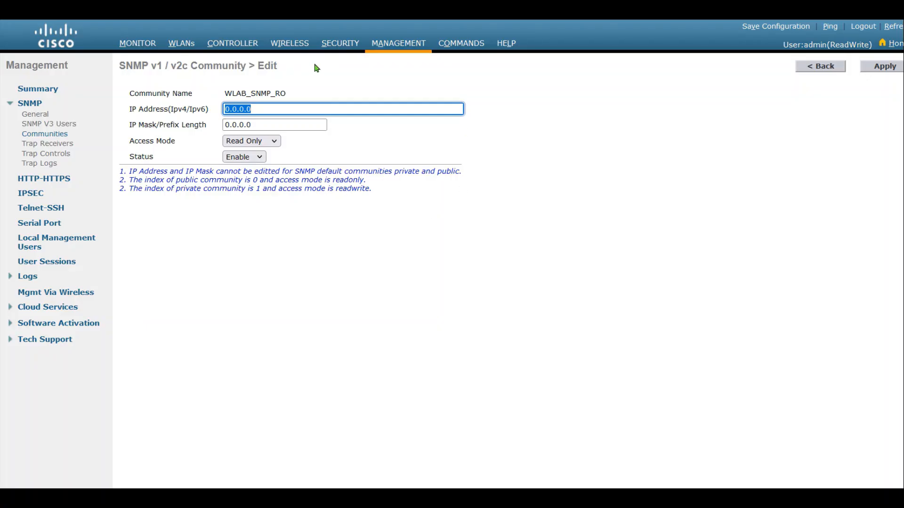
Add a RADIUS authentication server at 202.100.10.11 with its shared secret
click(340, 43)
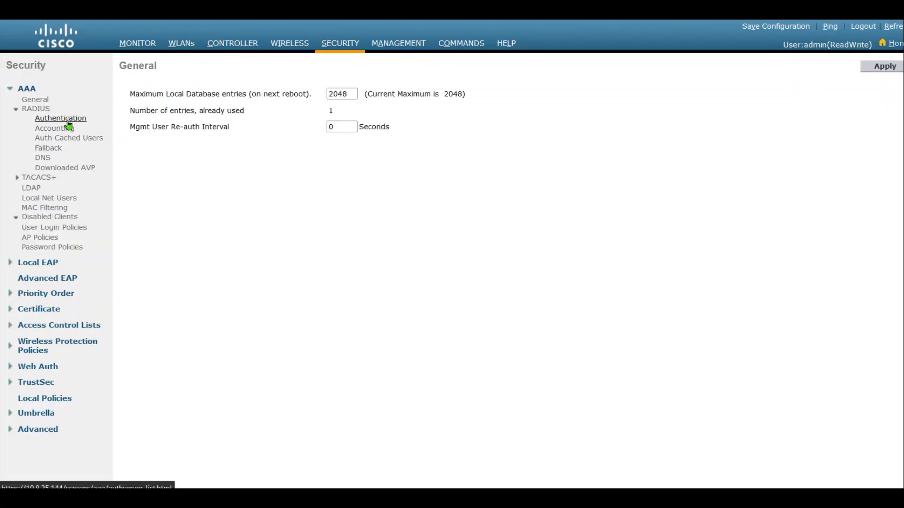
click(64, 119)
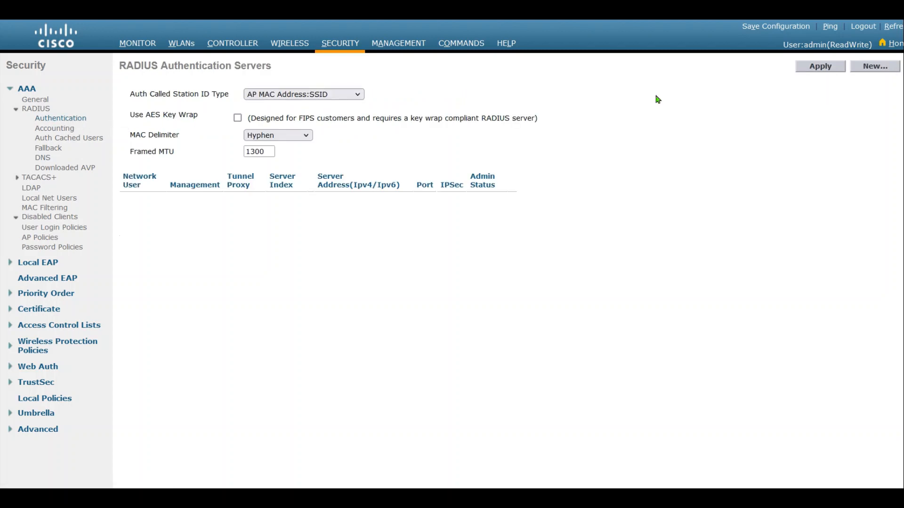
click(867, 70)
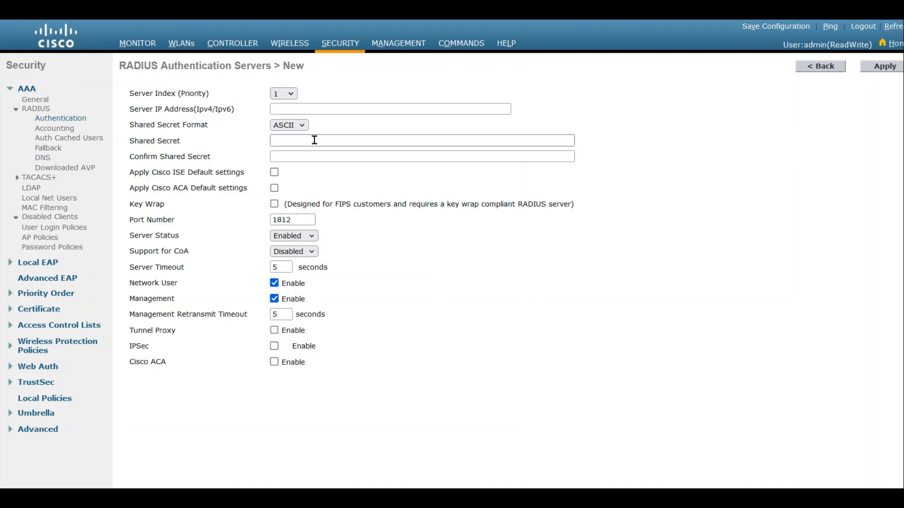
click(309, 108)
text(202.100.10.11)
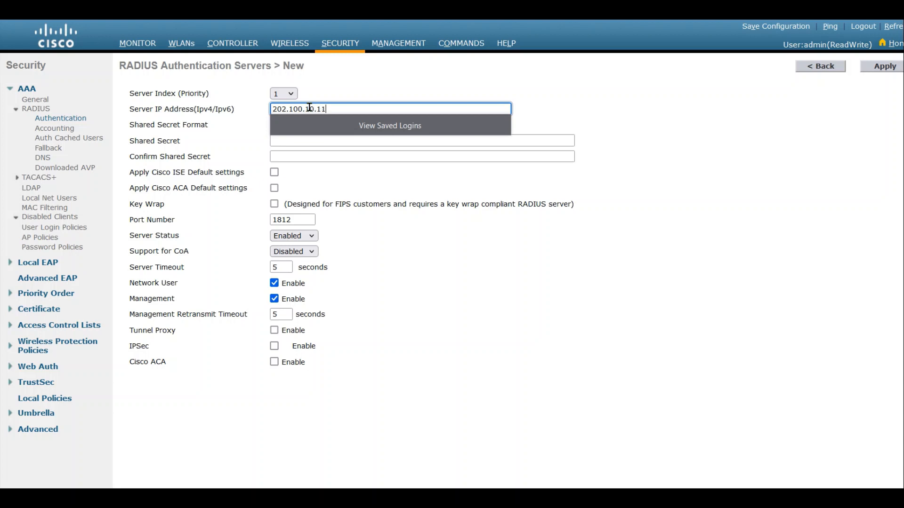
click(313, 141)
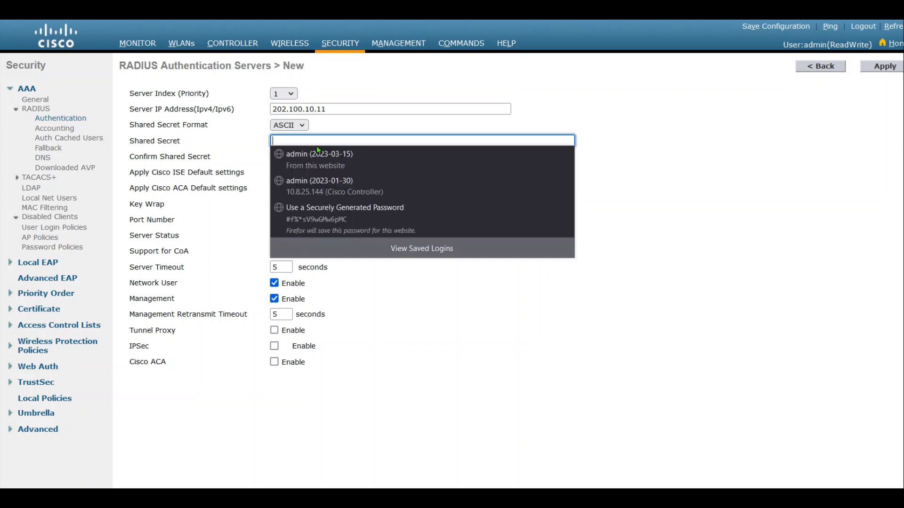
text(••••)
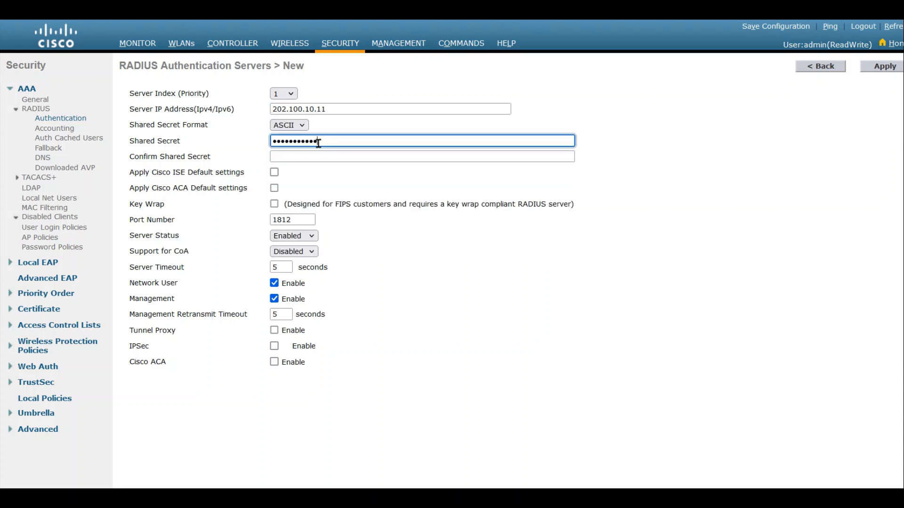
key(Tab)
text(••••••••)
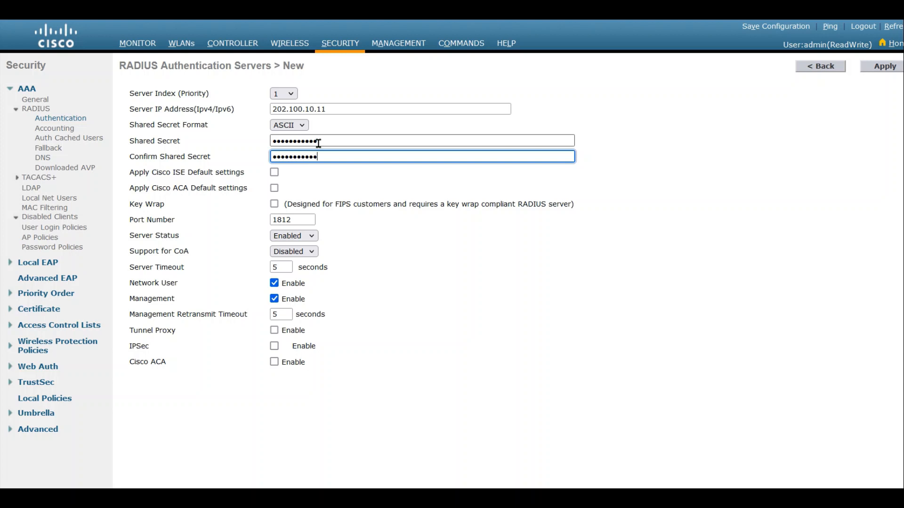
key(shift+Tab)
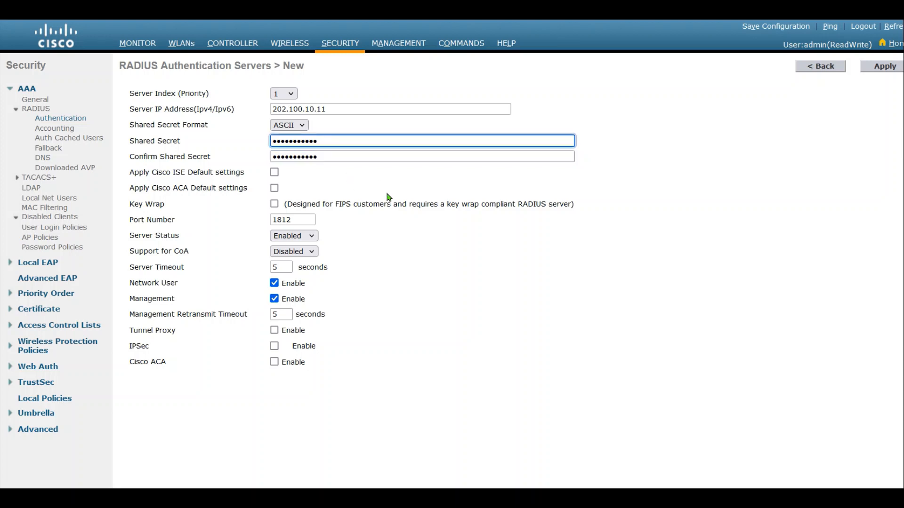
Disable it for management, enable CoA support, and apply without saving the secret
click(275, 298)
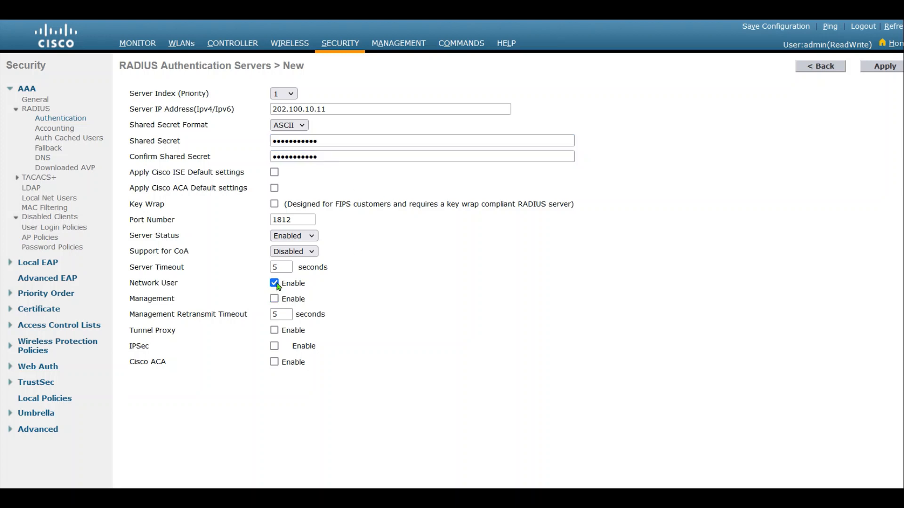
click(294, 252)
click(291, 266)
click(886, 72)
click(387, 149)
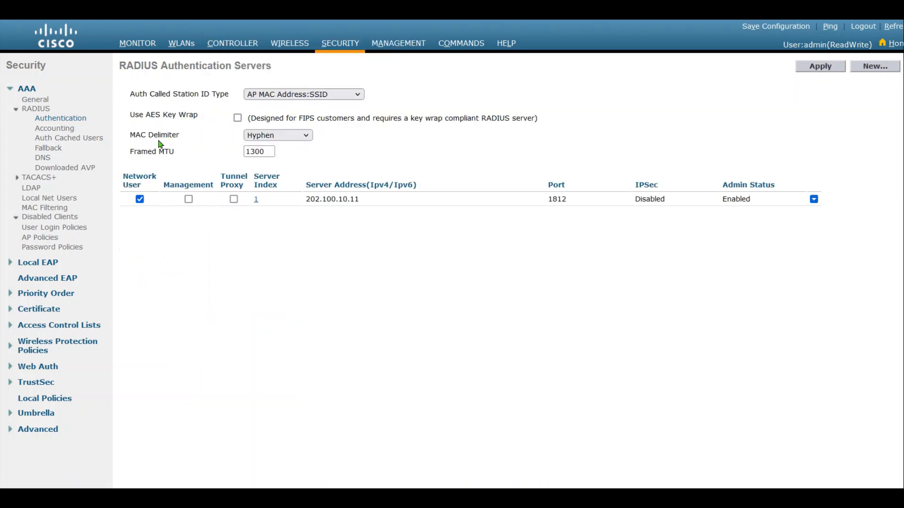
Add RADIUS accounting server 202.100.10.11 with the shared secret entered twice, and apply
click(54, 128)
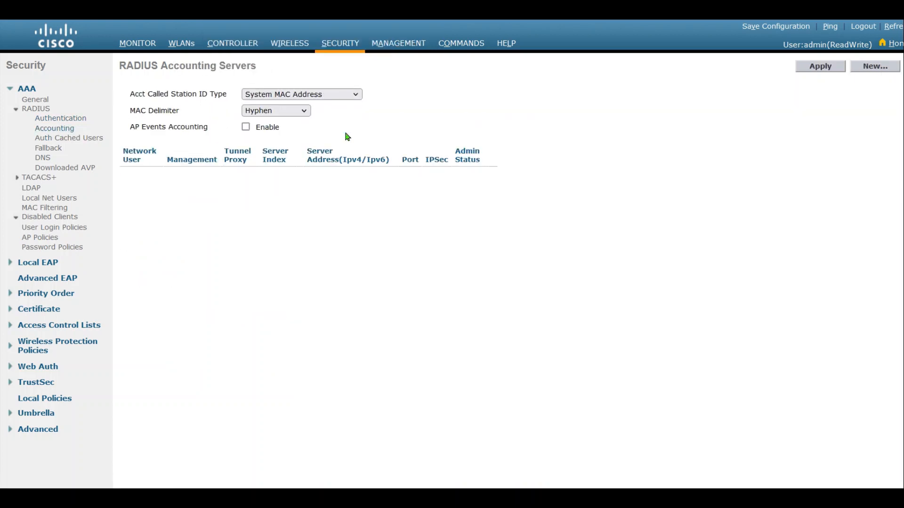
click(875, 66)
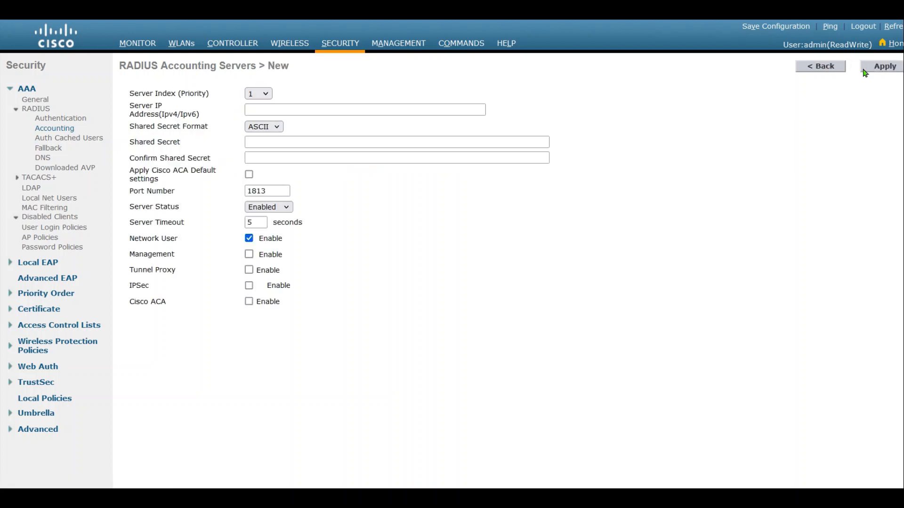
click(287, 109)
text(202.100.10.11)
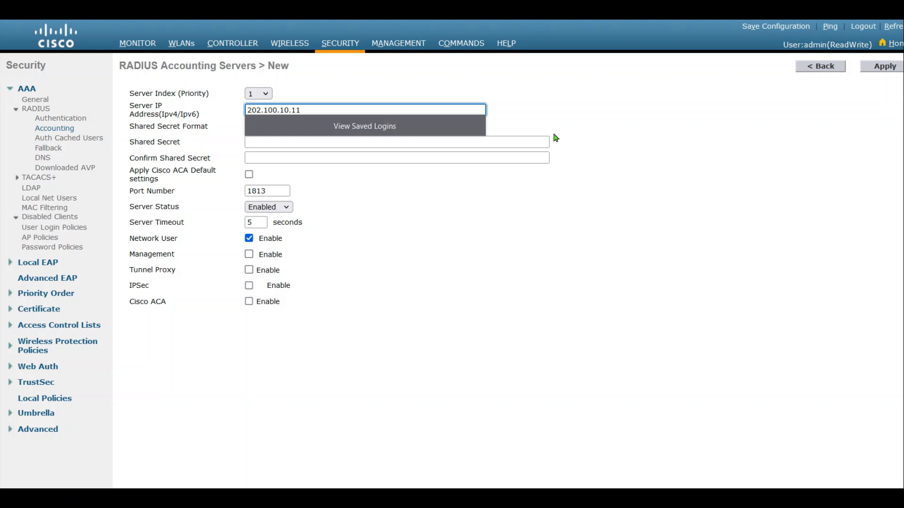
click(594, 181)
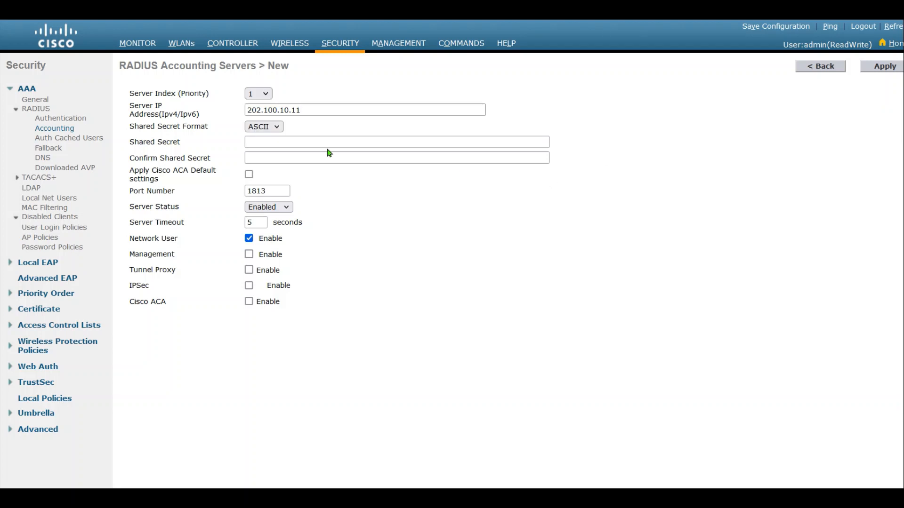
click(312, 145)
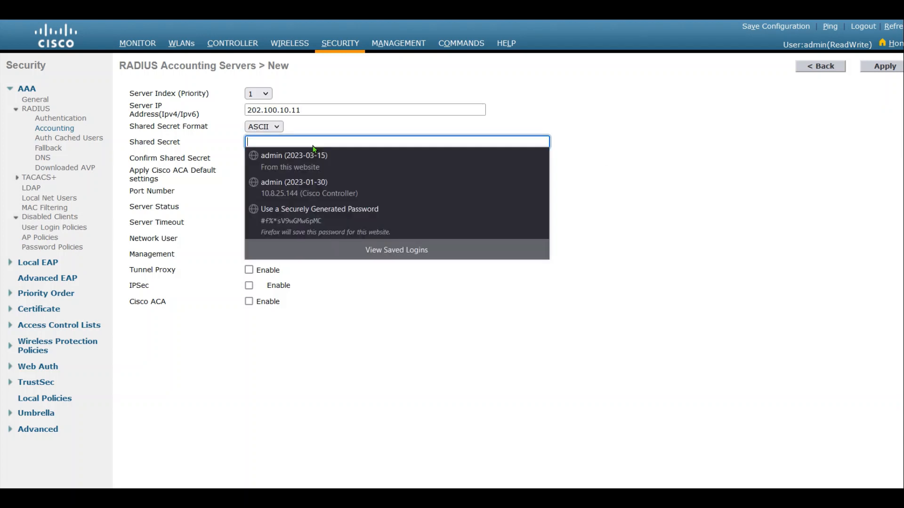
text(ci)
key(Tab)
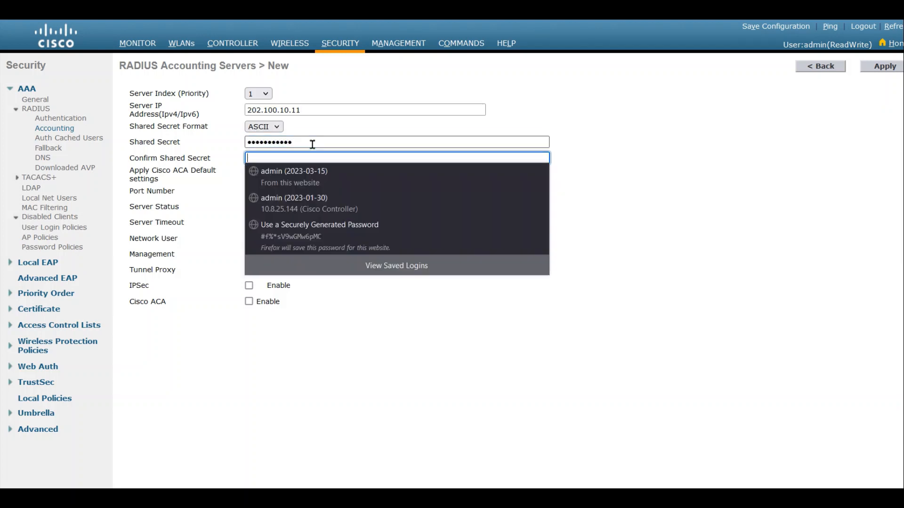
text(c)
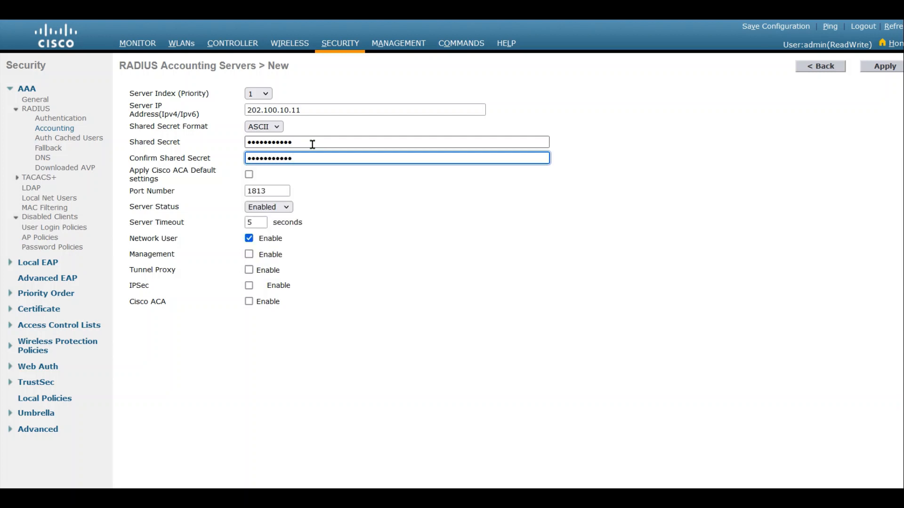
key(shift+Tab)
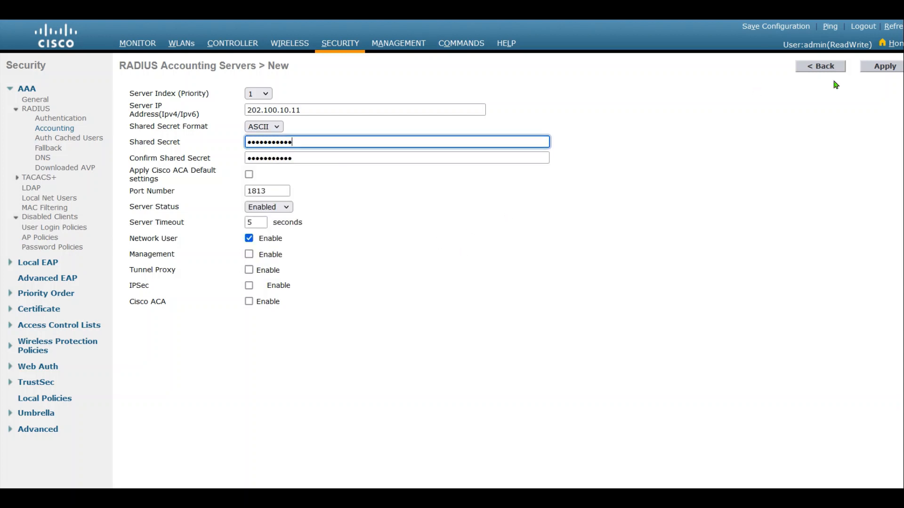
click(883, 66)
click(381, 147)
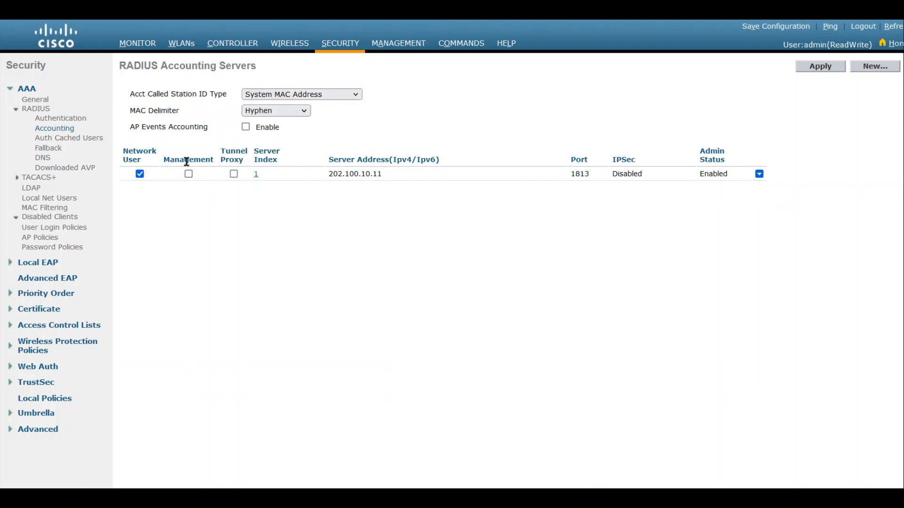
Set Test-dotx Server 1 to 202.100.10.11 for authentication (1812) and accounting (1813)
click(186, 43)
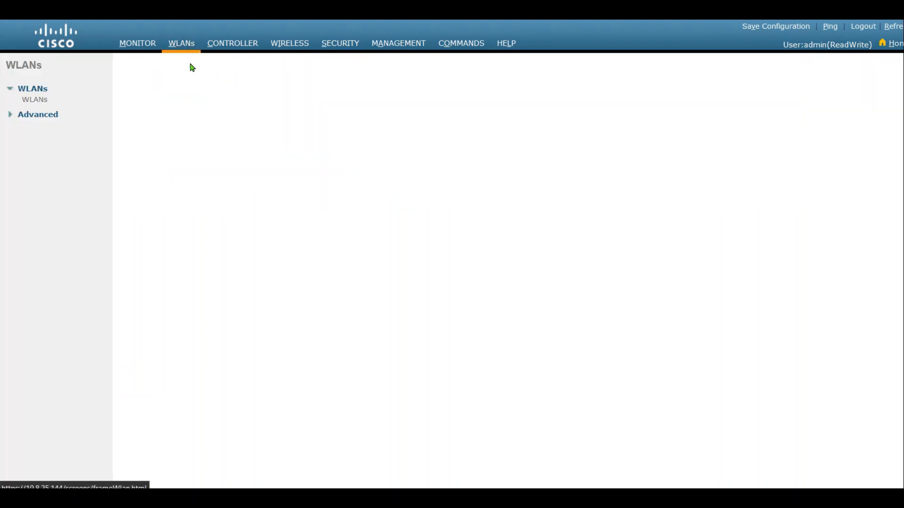
click(138, 210)
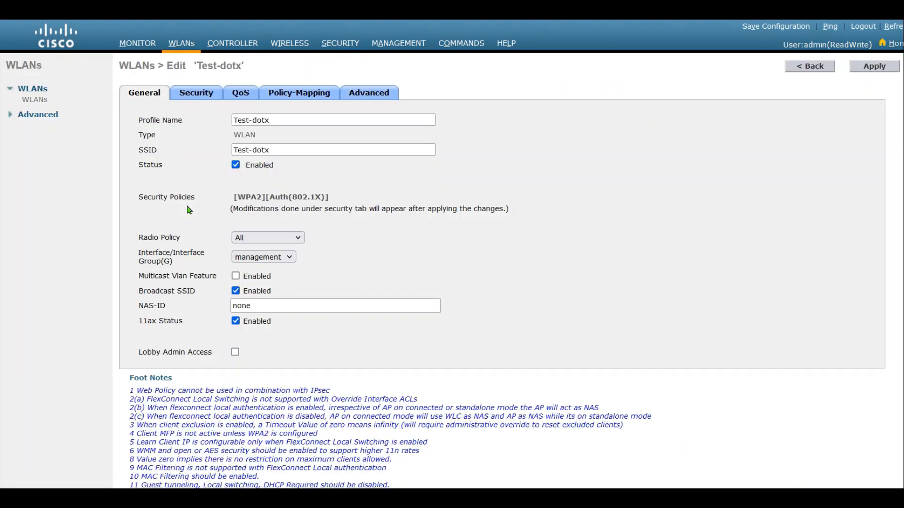
click(200, 96)
click(259, 115)
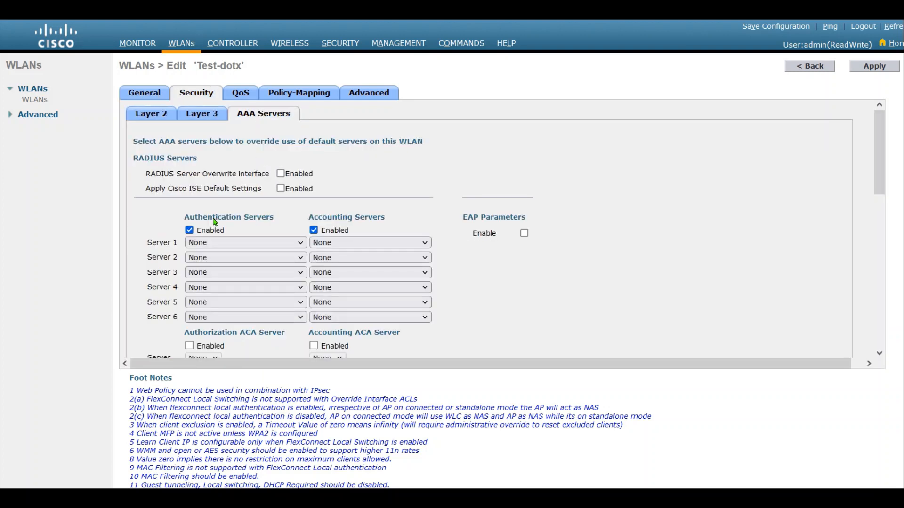
click(235, 244)
click(235, 272)
click(360, 243)
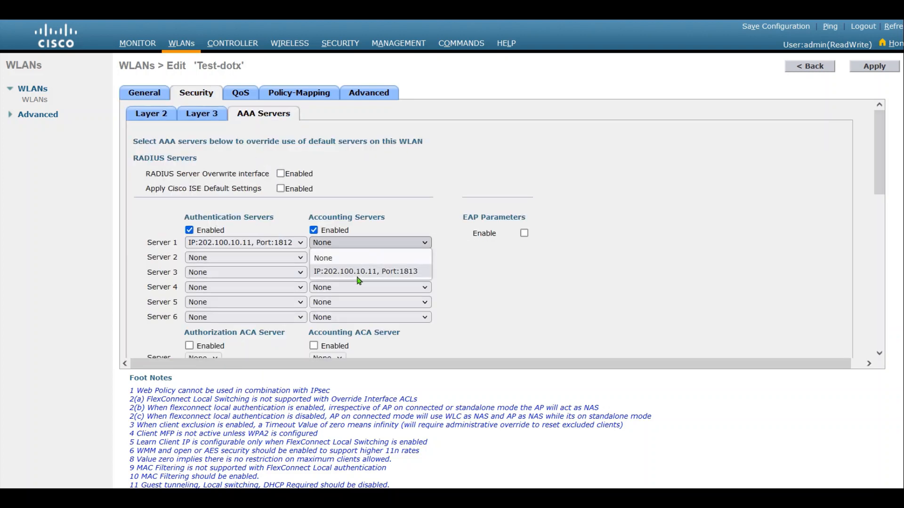
click(360, 272)
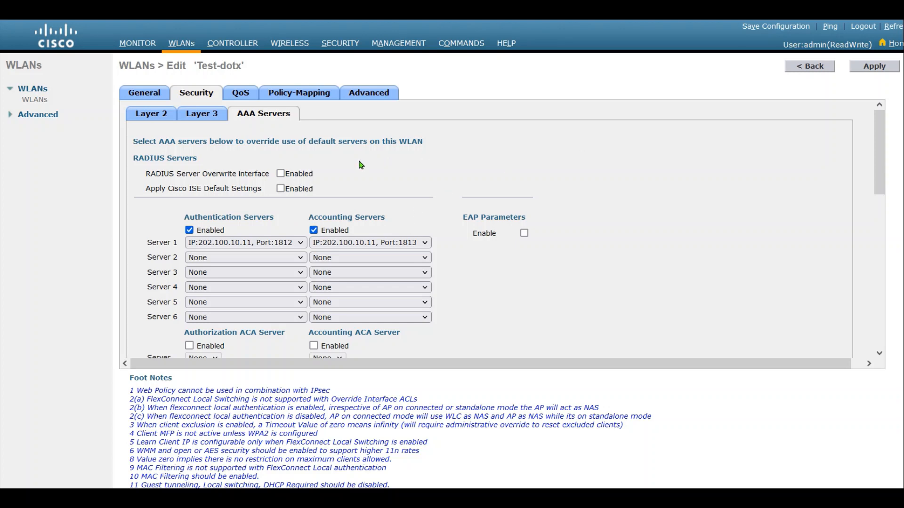
Check the Advanced tab's NAC State setting and apply the WLAN changes
click(372, 93)
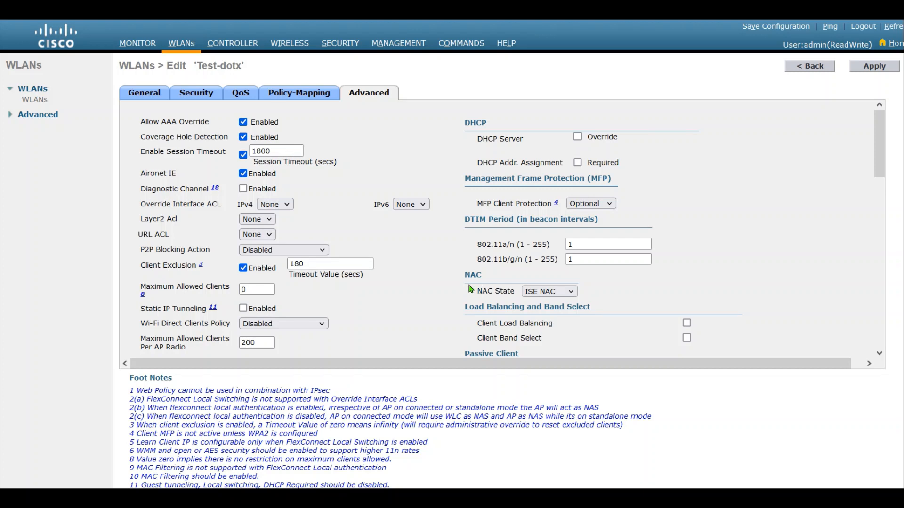
drag(474, 292, 524, 292)
click(614, 295)
click(876, 68)
Confirm the WLAN changes and trust the ISE server certificate in AnyConnect
click(513, 289)
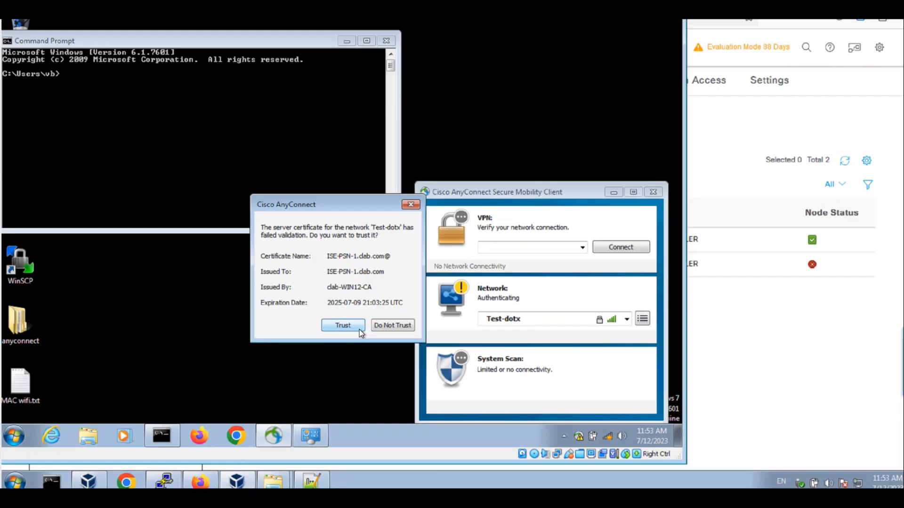
click(360, 330)
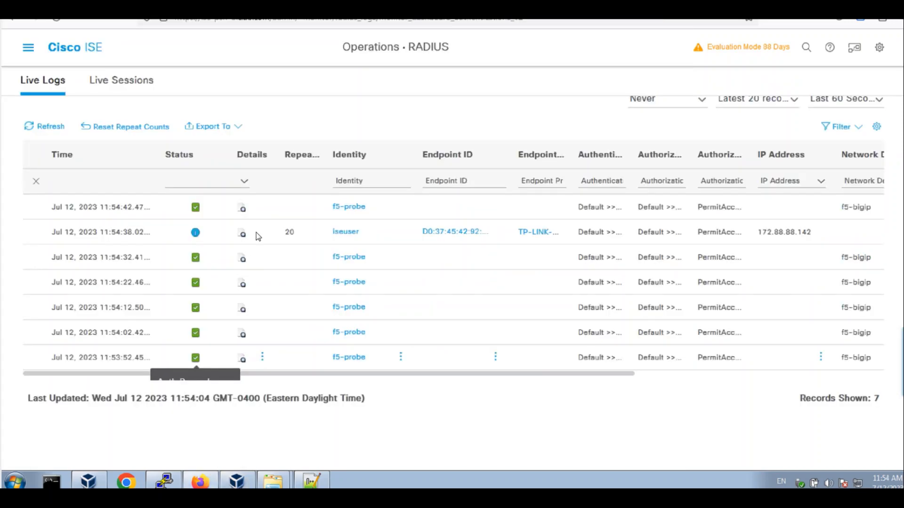
Review the test user's authentication detail report, then return to the RADIUS Live Logs
click(241, 234)
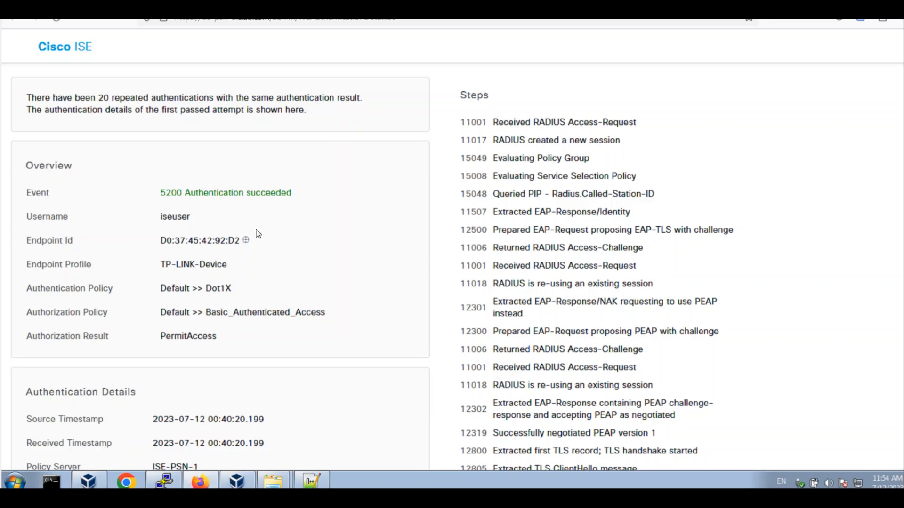
scroll(899, 218, down, 10)
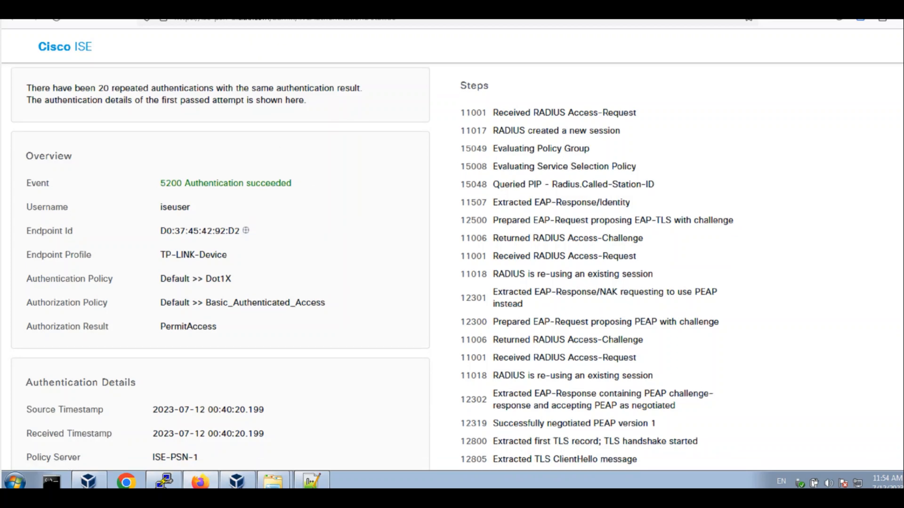
scroll(898, 217, down, 2)
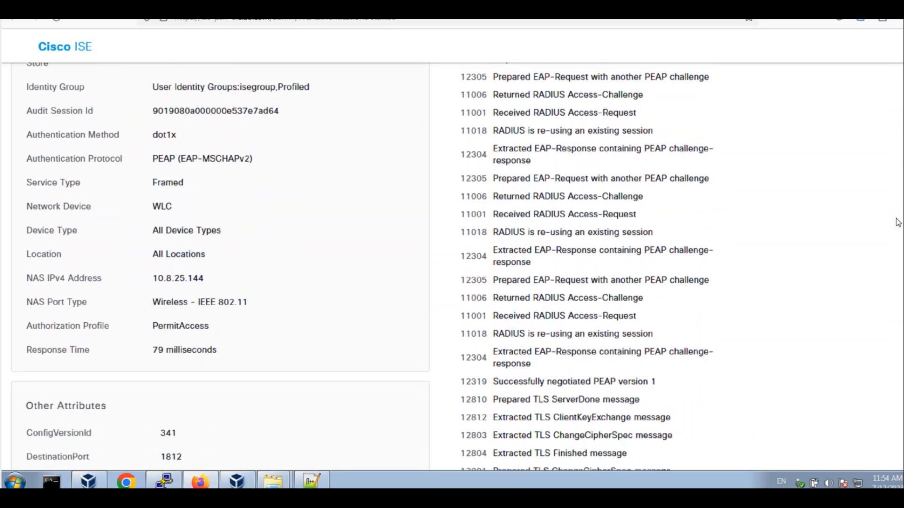
scroll(898, 222, down, 14)
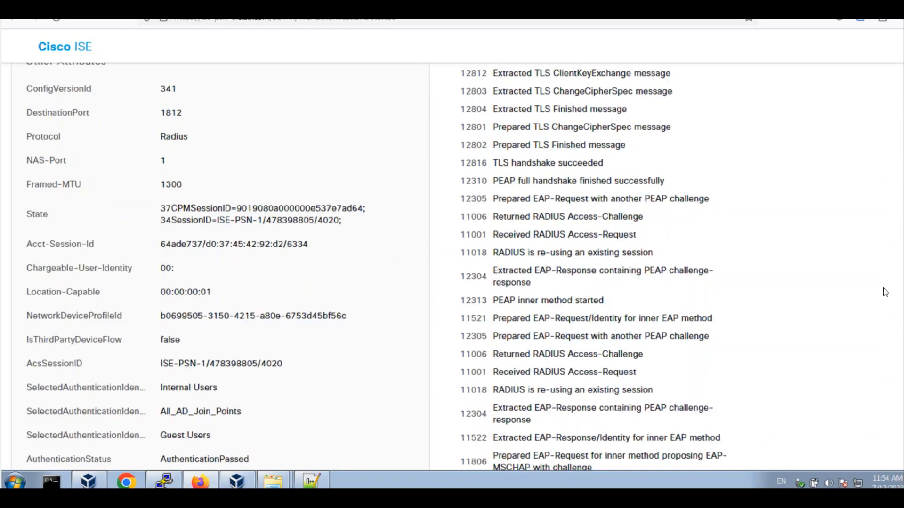
scroll(885, 323, down, 16)
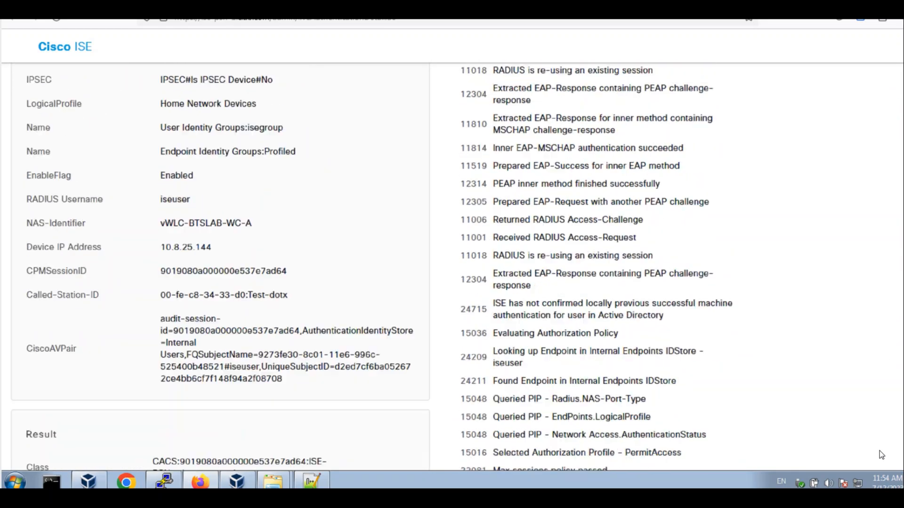
scroll(874, 239, up, 20)
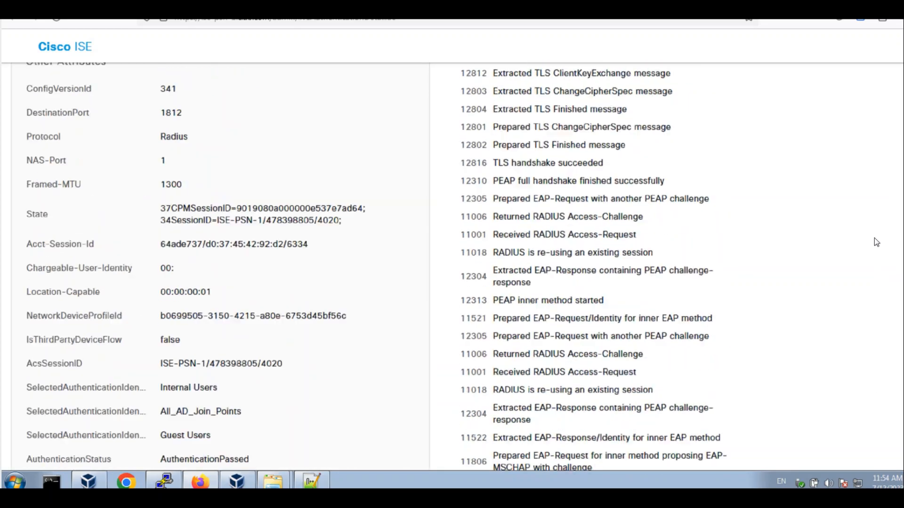
scroll(878, 97, up, 1)
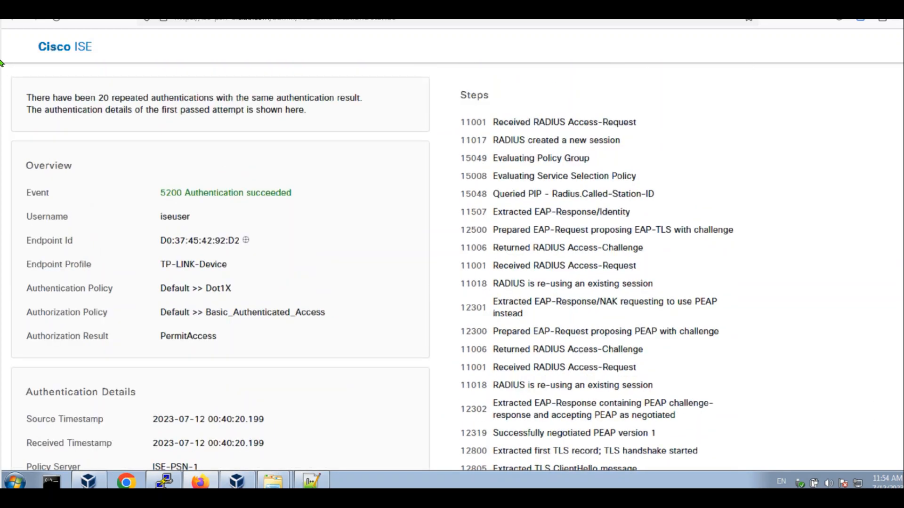
click(61, 7)
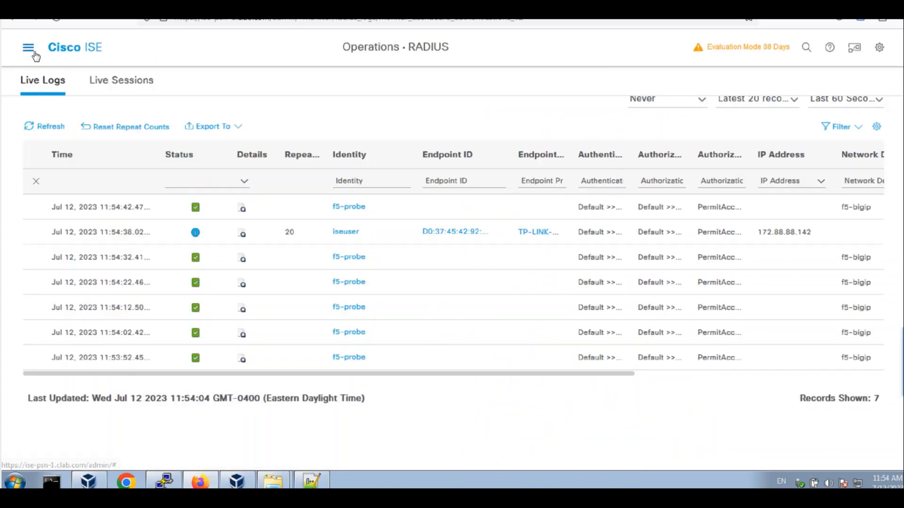
Open the endpoint record for D0:37:45:42:92:D2 from Context Visibility > Endpoints
click(30, 50)
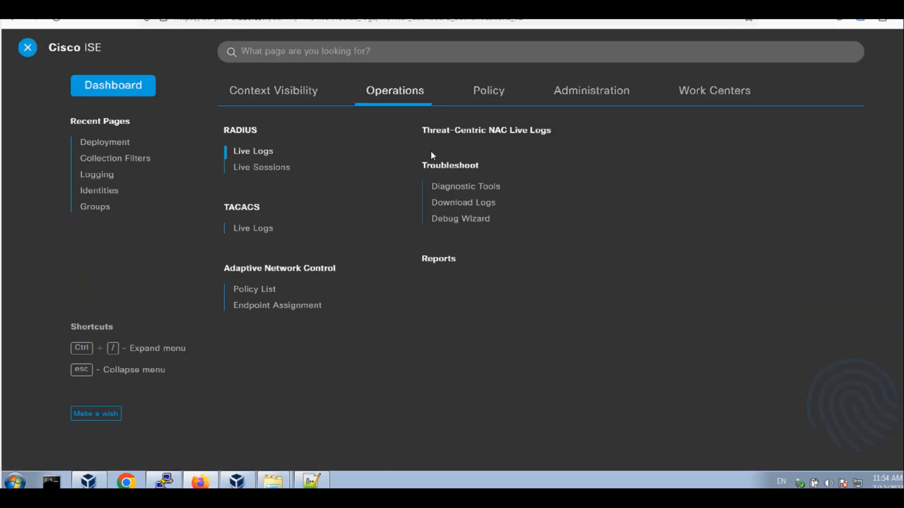
click(279, 94)
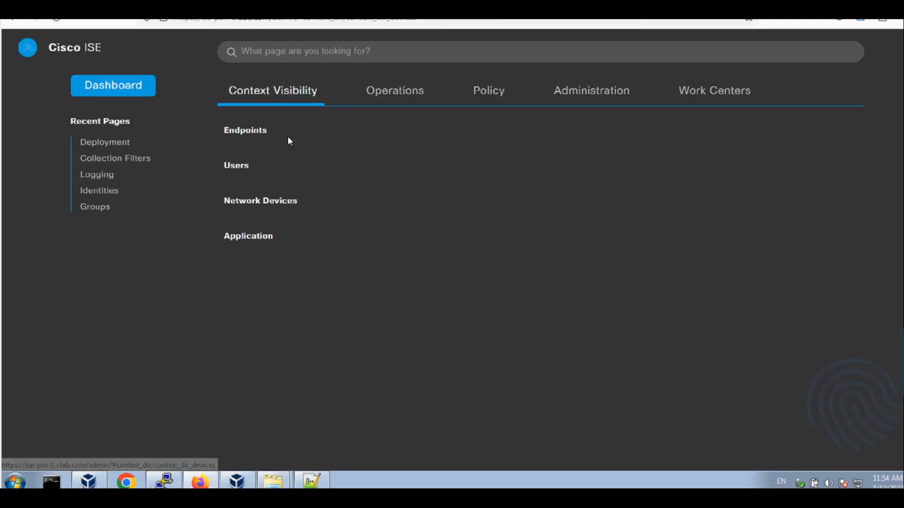
click(288, 137)
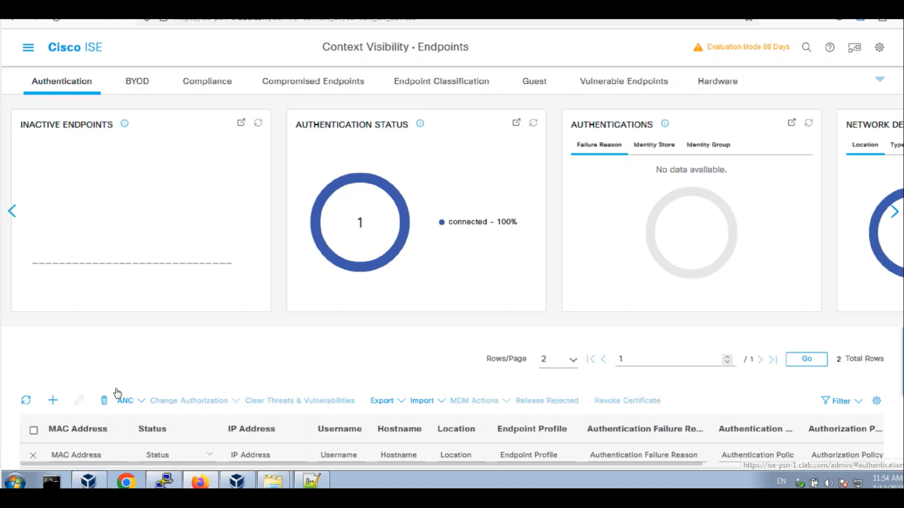
scroll(118, 394, down, 3)
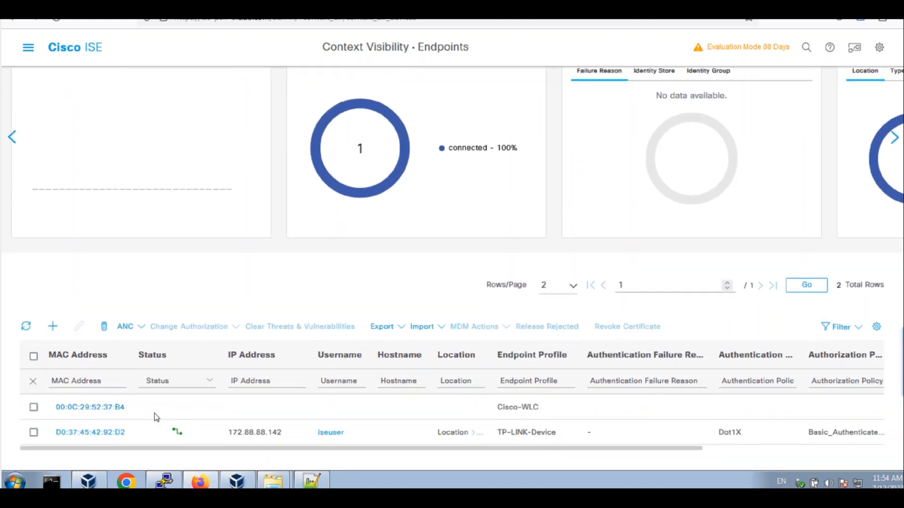
click(80, 433)
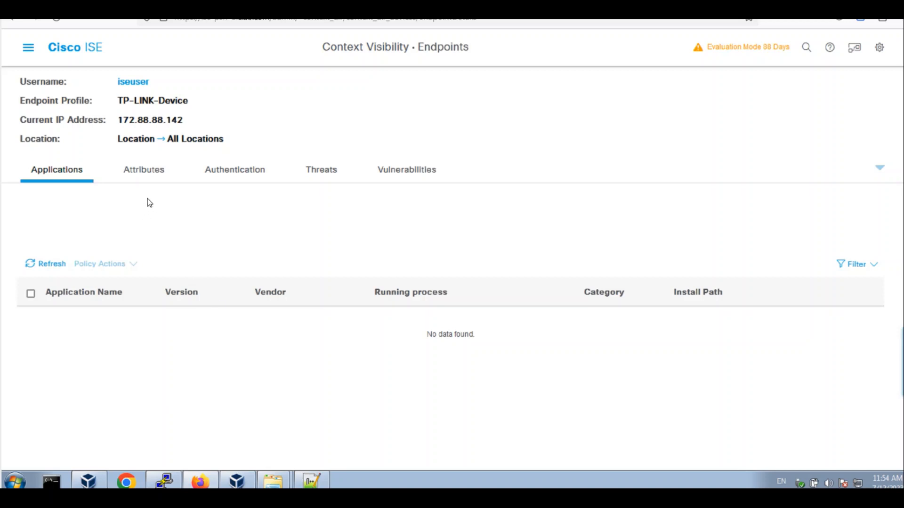
Browse the endpoint's authentication details and its Other Attributes list
click(237, 175)
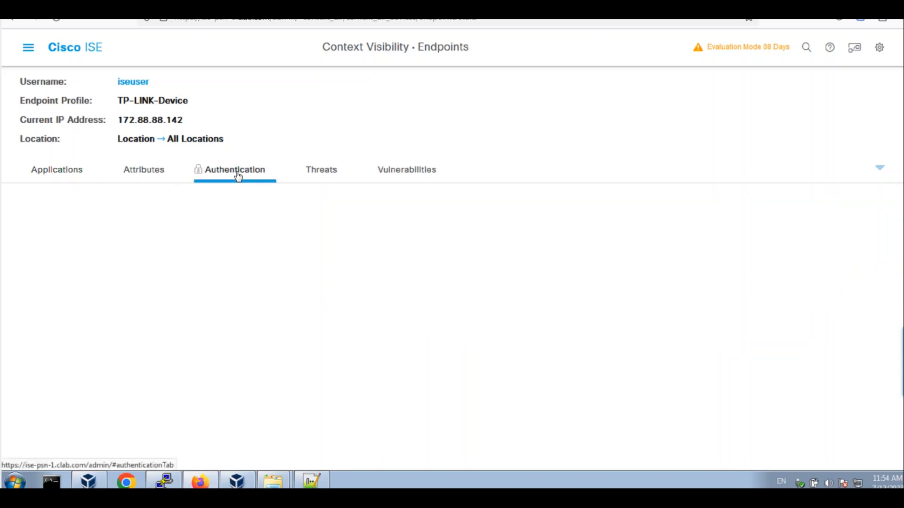
click(166, 179)
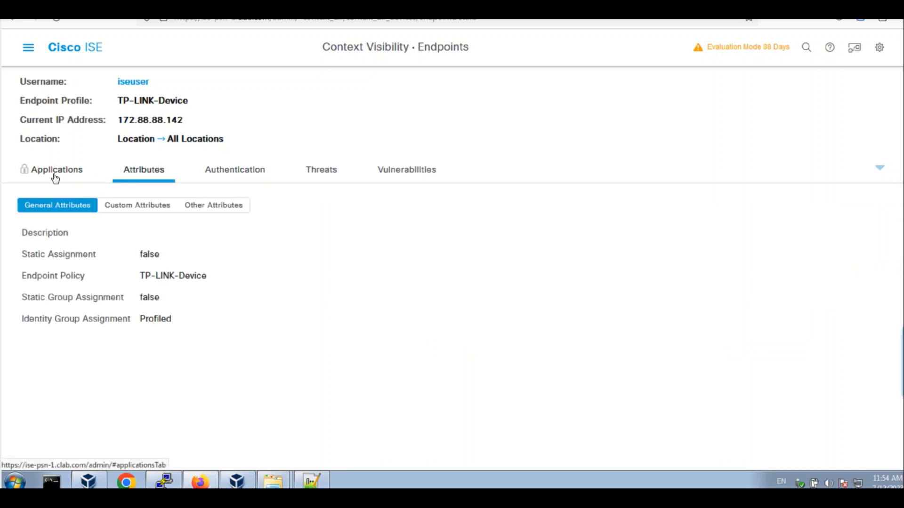
click(233, 205)
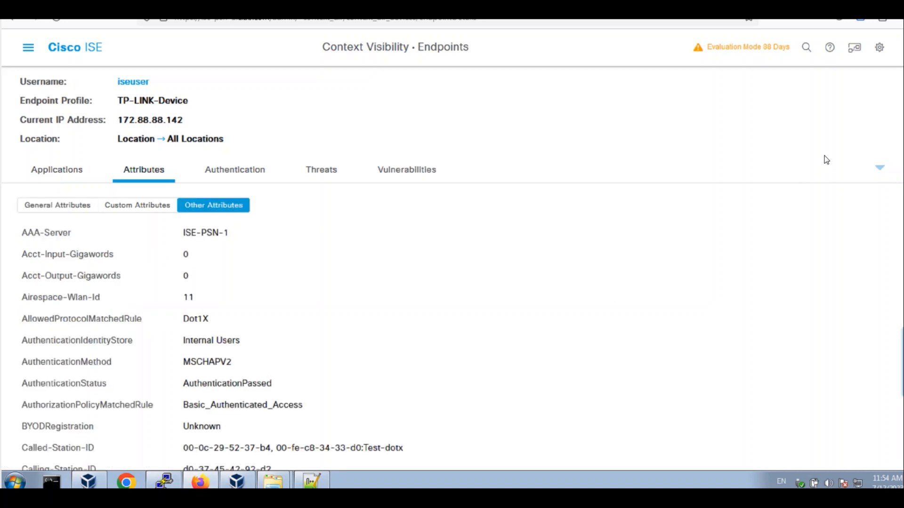
scroll(883, 263, down, 15)
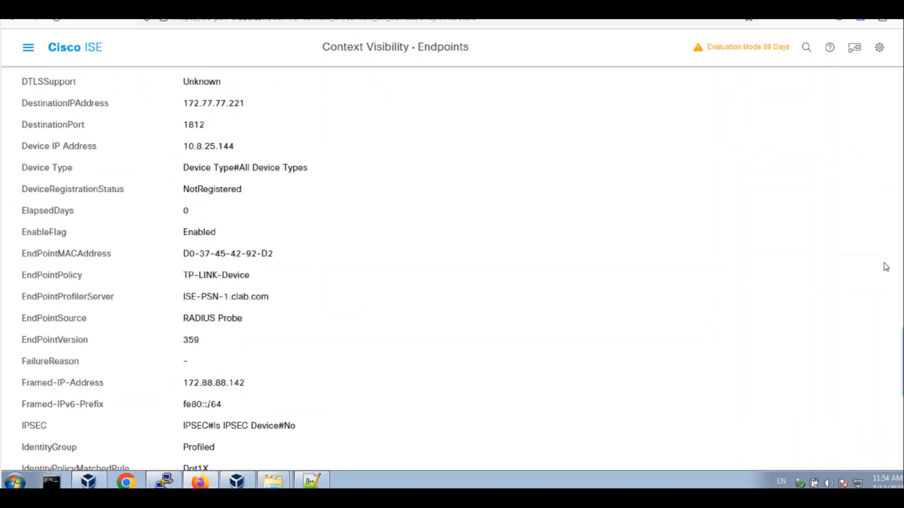
scroll(881, 355, down, 10)
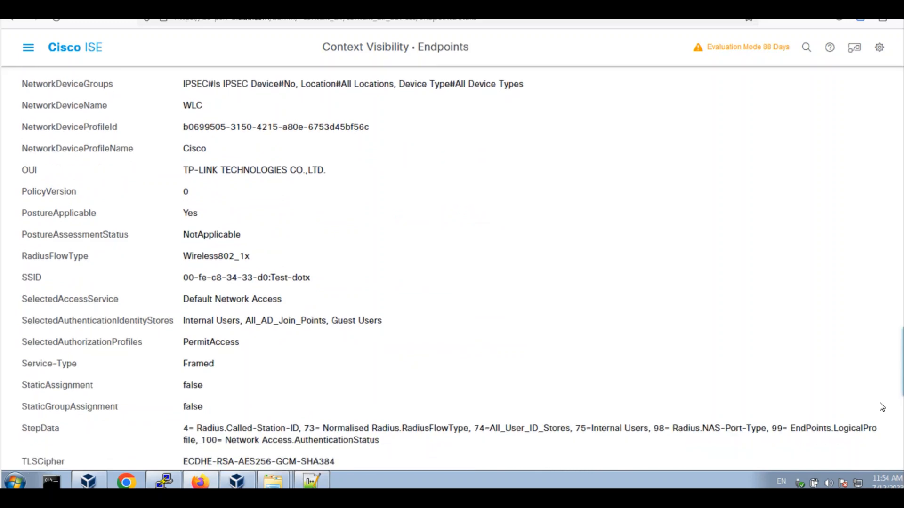
scroll(882, 435, down, 2)
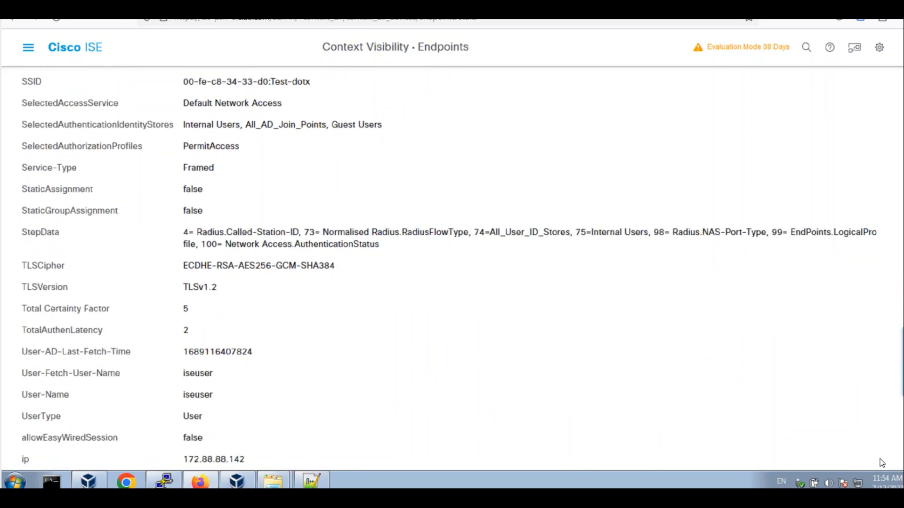
scroll(882, 448, up, 20)
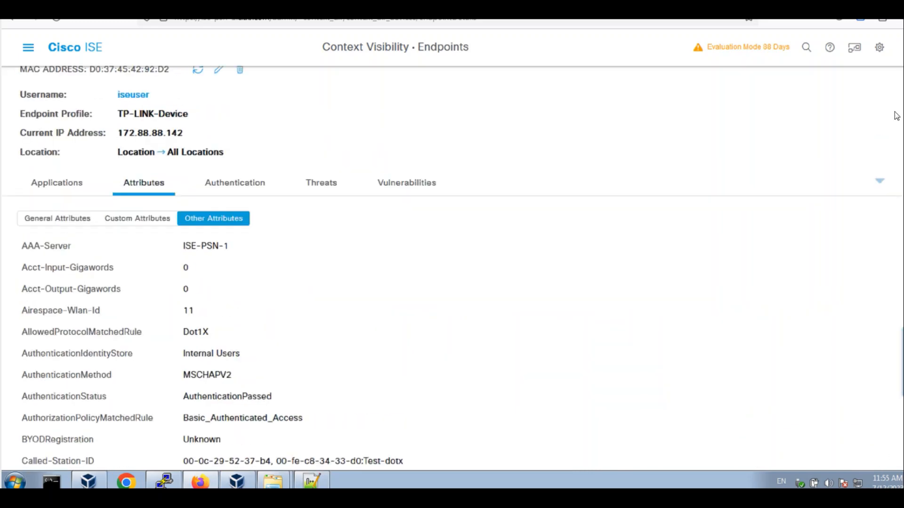
click(28, 47)
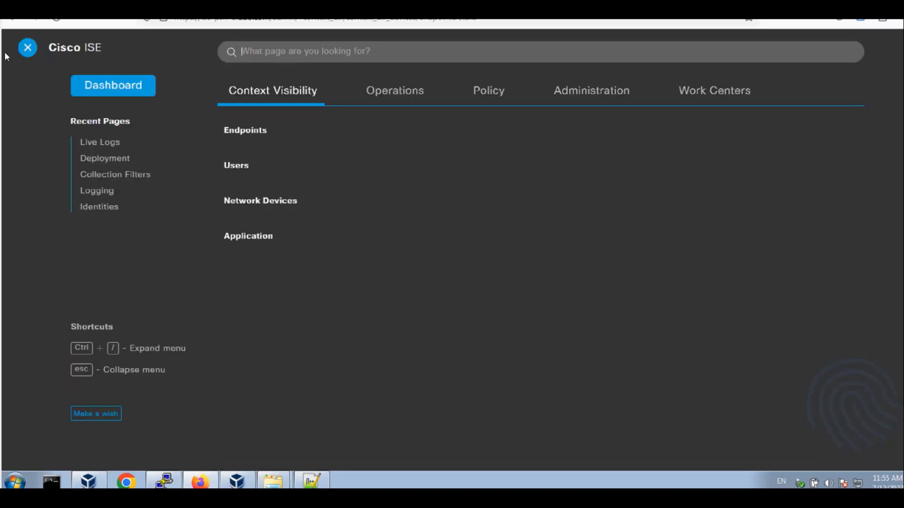
Show CoA actions for the test user's Started RADIUS Live Session, then bring the client VM forward
click(393, 91)
click(272, 168)
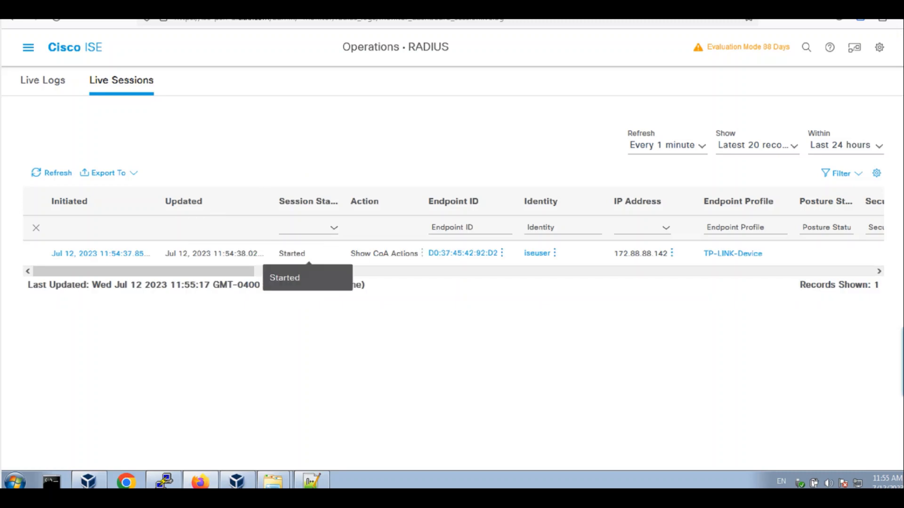
click(422, 254)
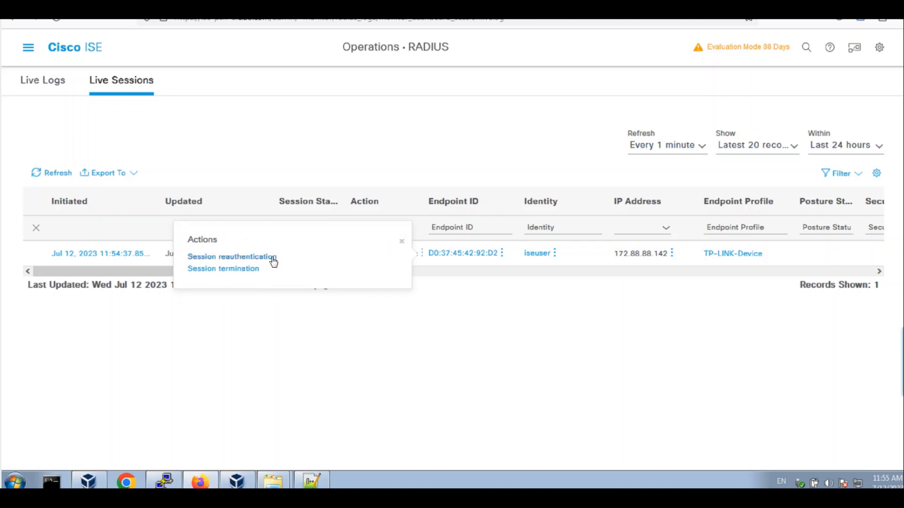
click(237, 481)
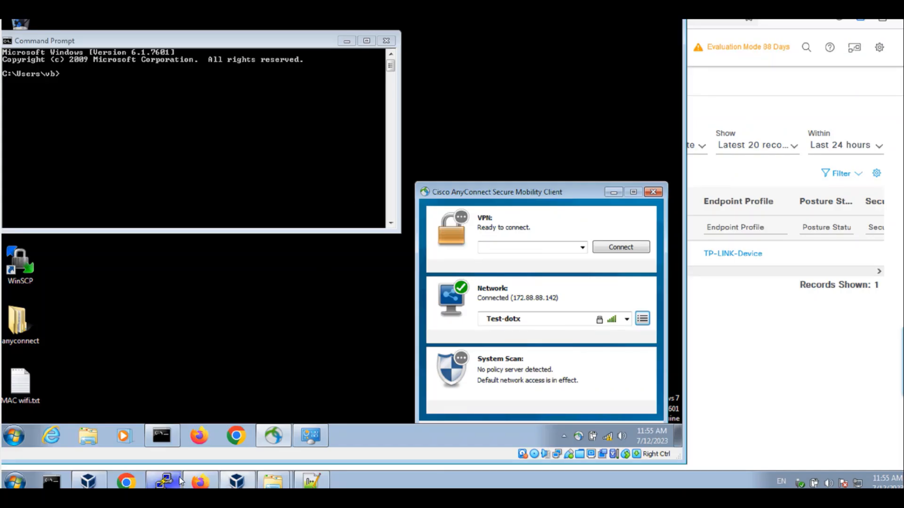
Restore the ISE browser and move AnyConnect left, showing it connected to Test-dotx
click(778, 338)
drag(779, 10, 850, 3)
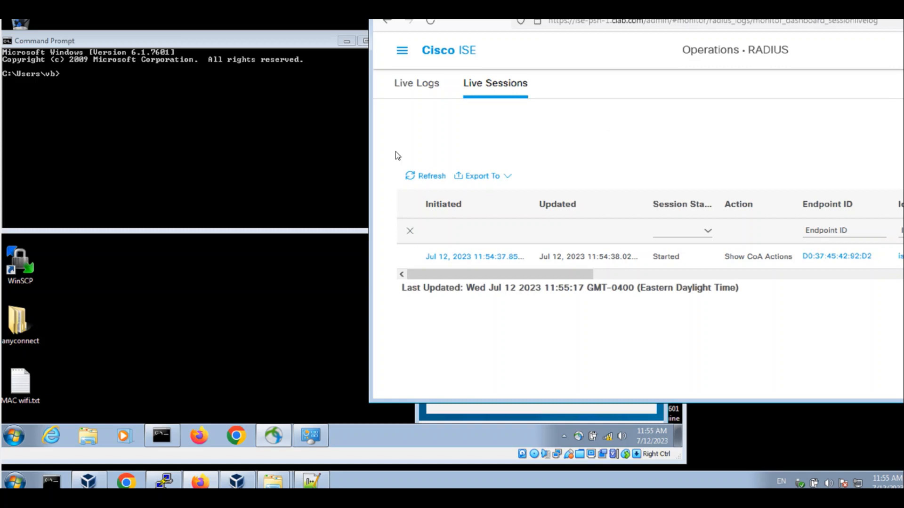
click(480, 419)
drag(537, 191, 165, 178)
Show the session's reauthenticate and terminate CoA options and maximize the ISE browser
click(682, 257)
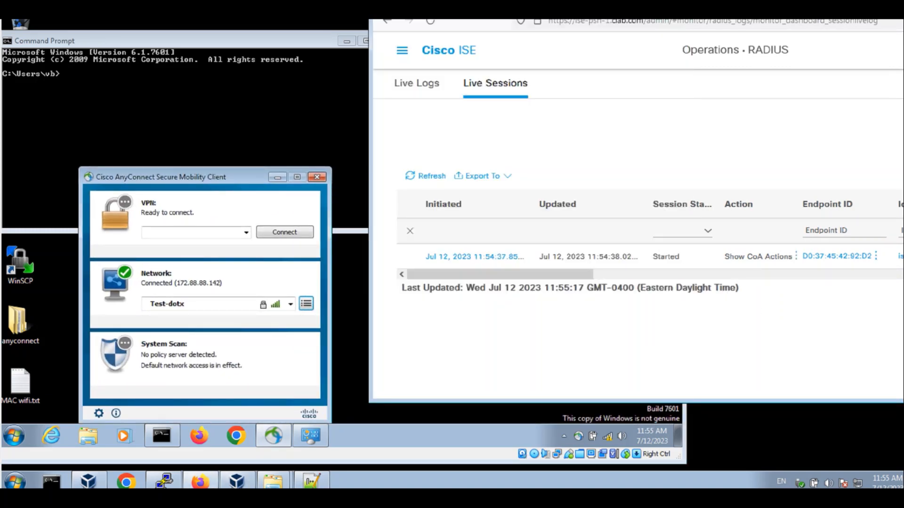
click(795, 256)
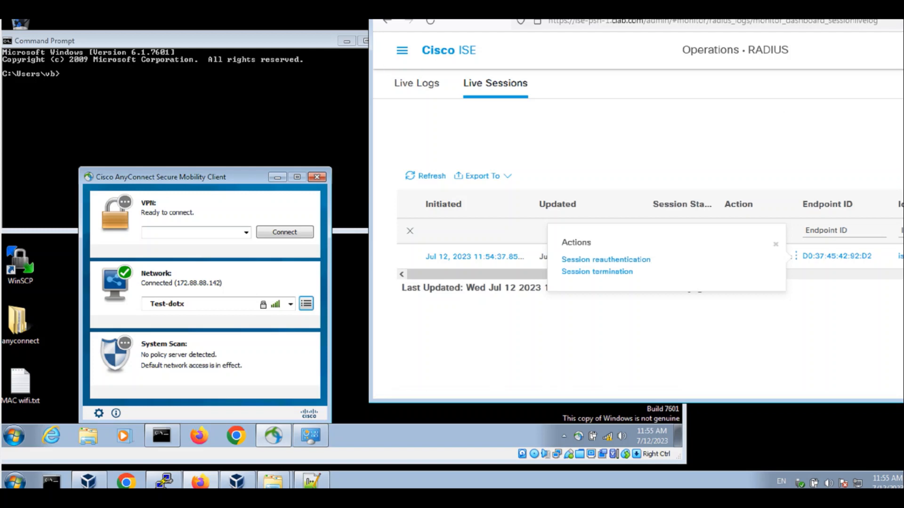
drag(857, 19, 554, 21)
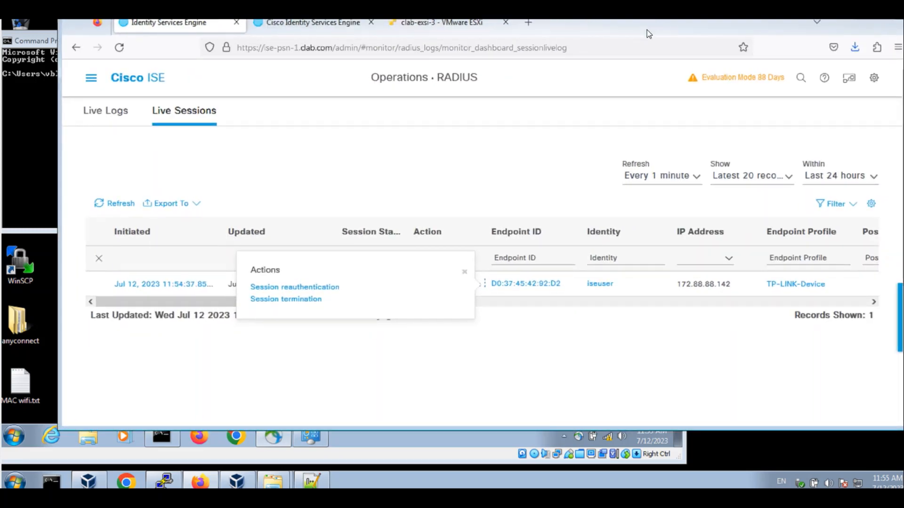
double_click(646, 29)
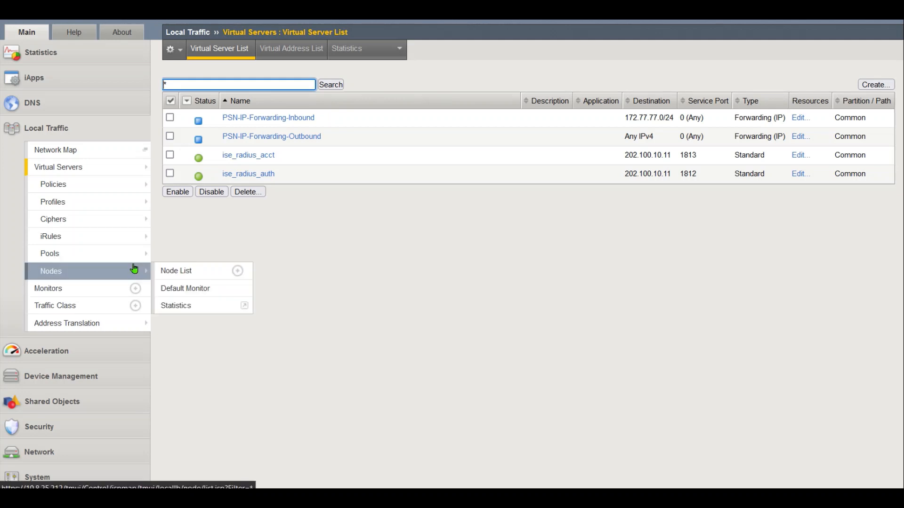
Confirm SNAT pool radius_coa_snatpool holds member 202.100.10.11, then open the Virtual Server List
mouse_move(124, 255)
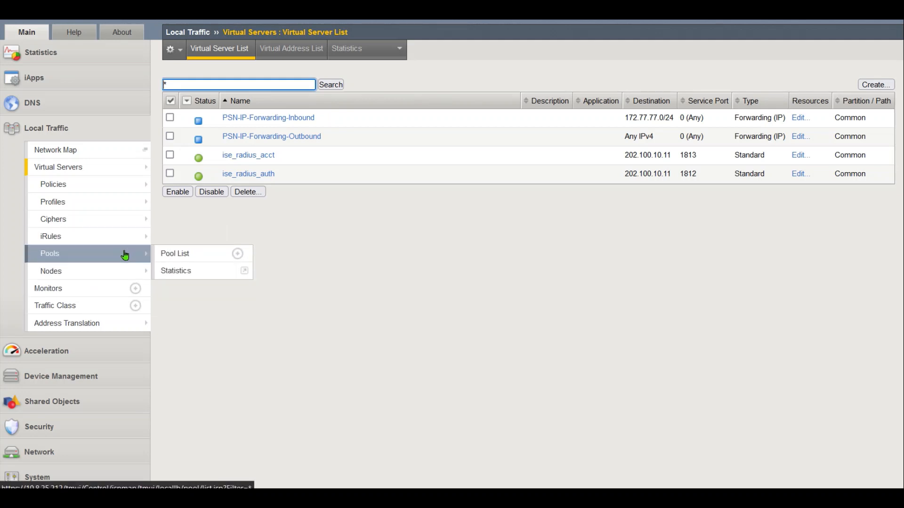
mouse_move(94, 322)
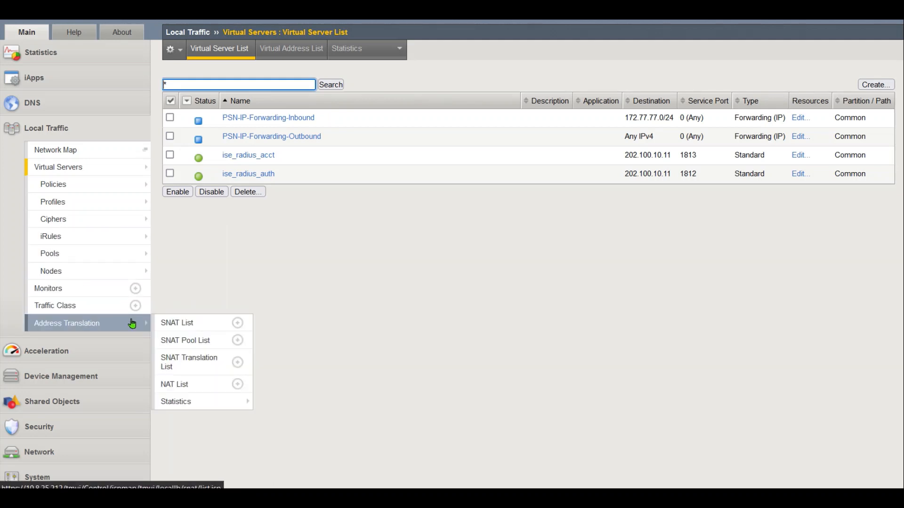
click(200, 342)
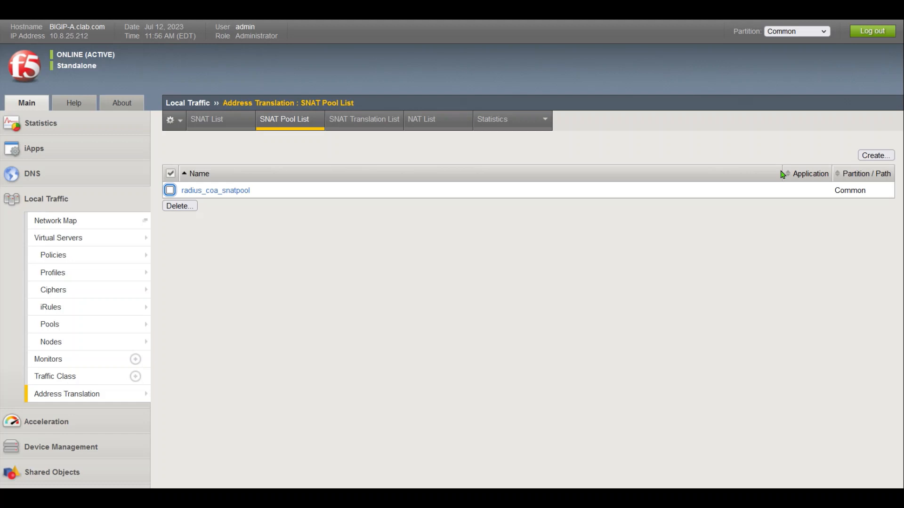
click(237, 190)
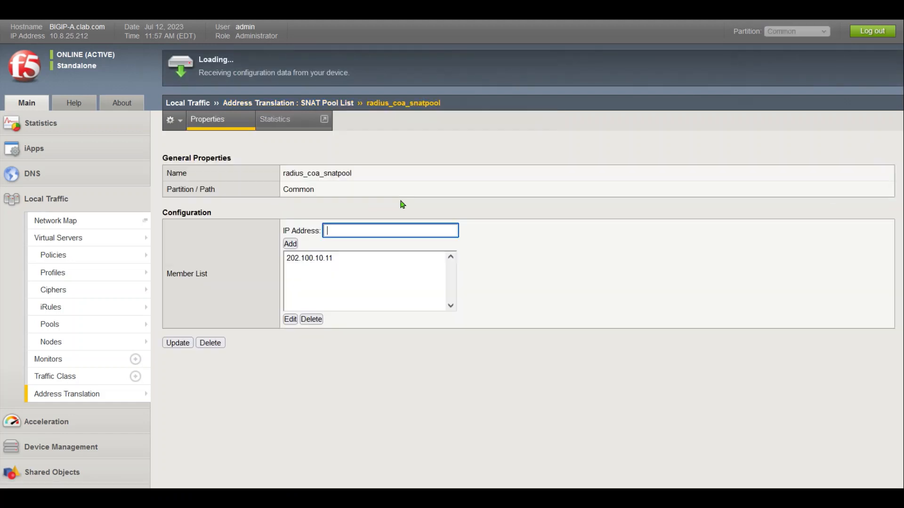
double_click(297, 174)
click(402, 182)
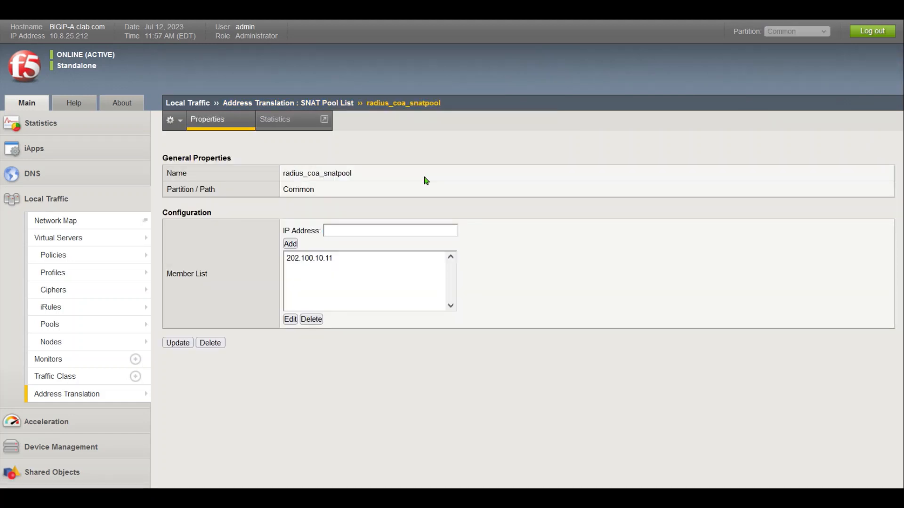
drag(299, 174, 386, 173)
click(387, 173)
click(351, 260)
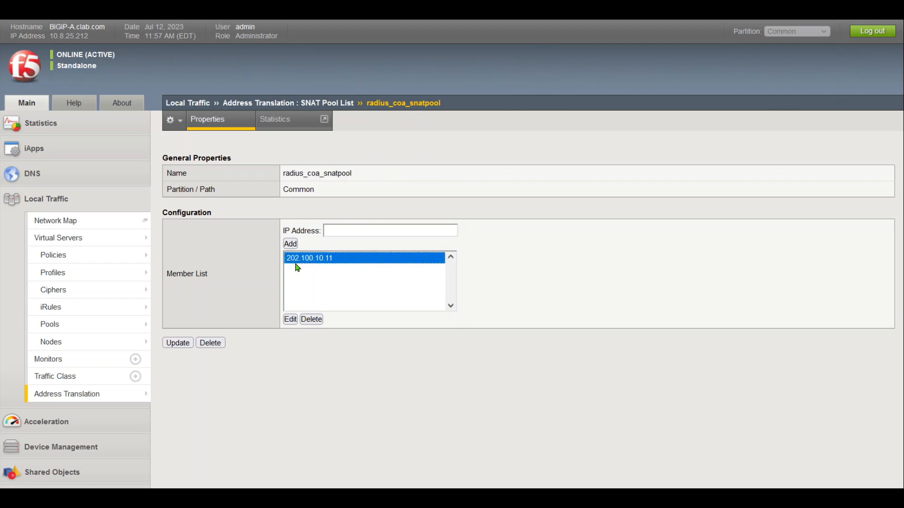
click(356, 354)
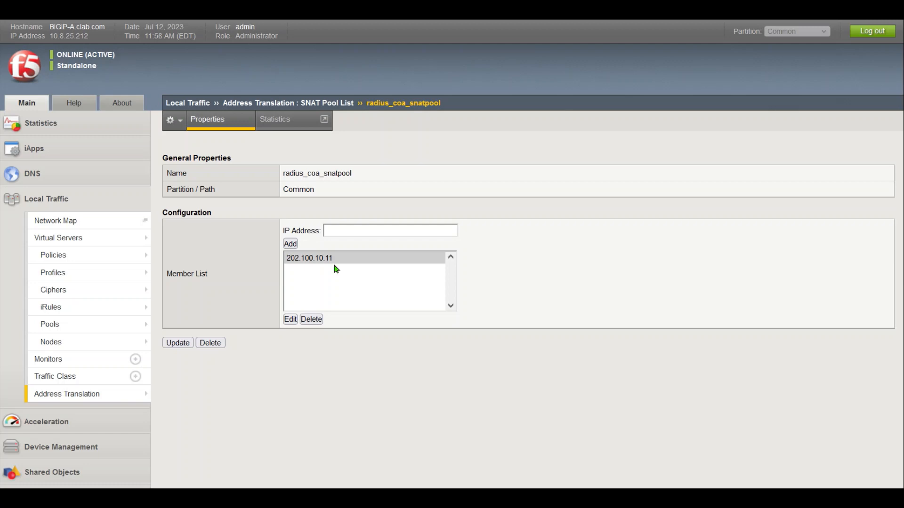
mouse_move(101, 241)
click(170, 247)
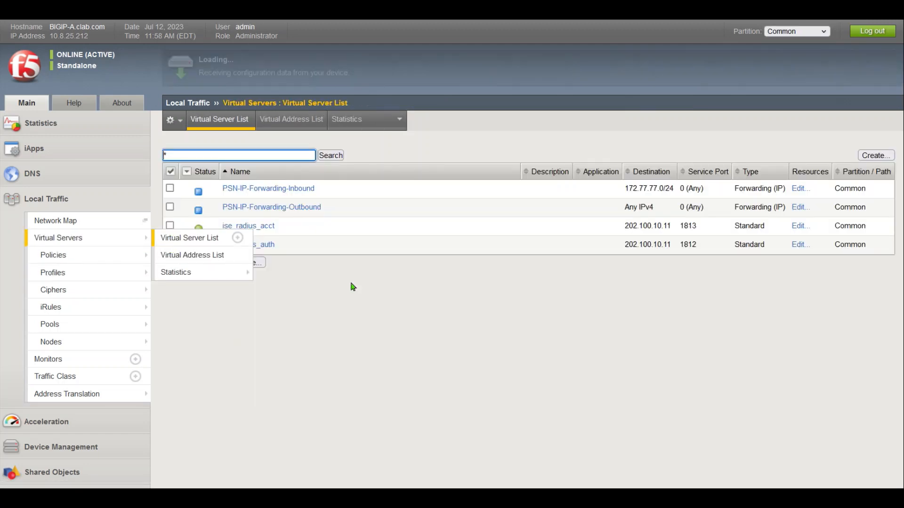
Start a new virtual server named RADIUS-COA-SNAT of type Forwarding (IP)
click(877, 155)
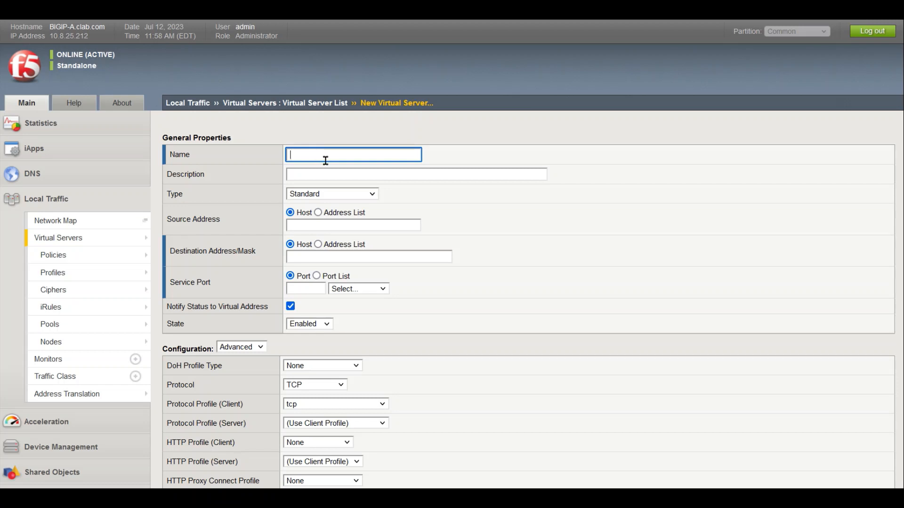
text(RADIUS)
key(Down)
key(Down)
key(Down)
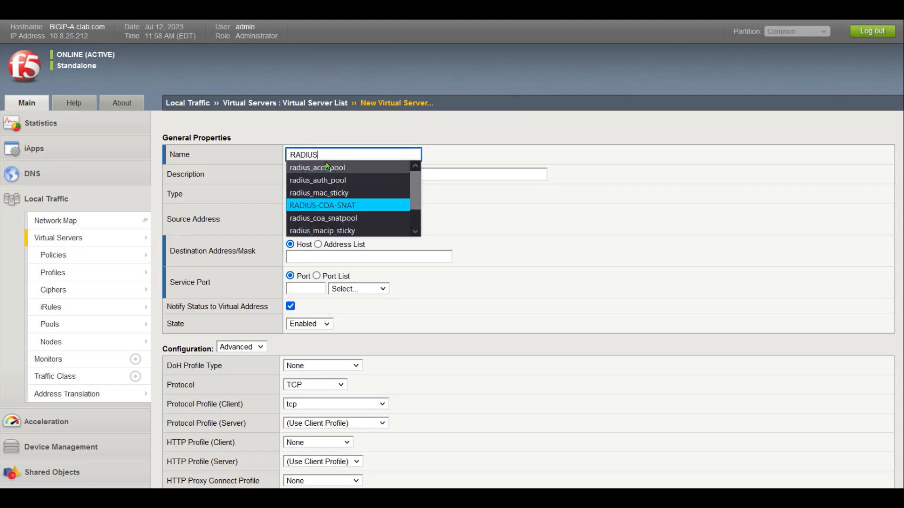
key(Return)
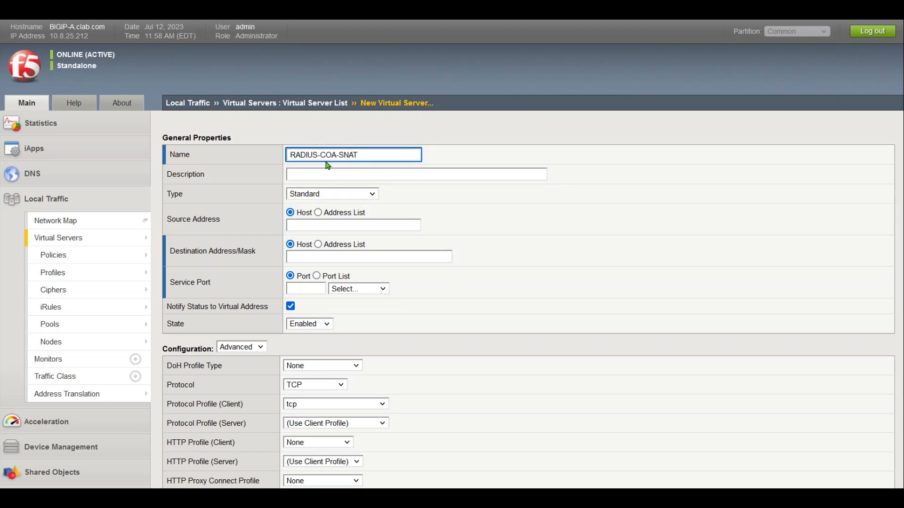
click(342, 195)
click(331, 239)
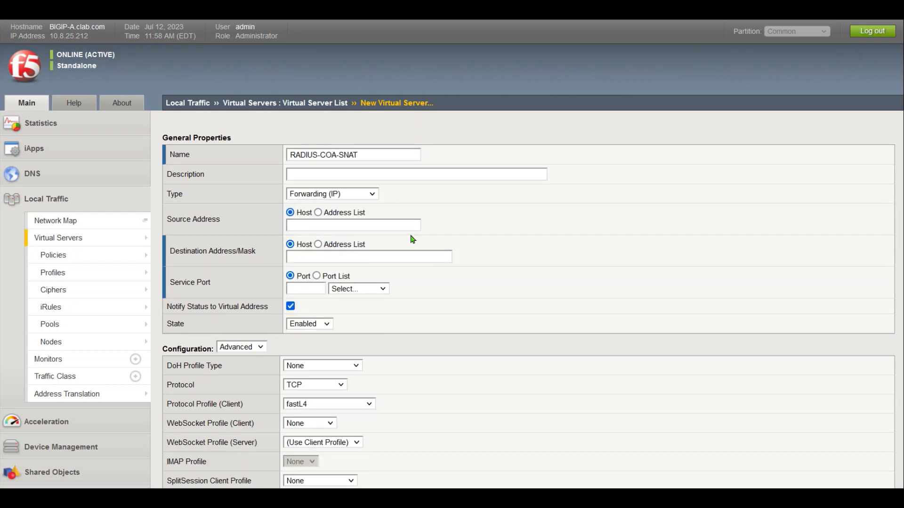
Set source address 172.77.77.0/24 and destination 0.0.0.0/0
click(329, 225)
text(172)
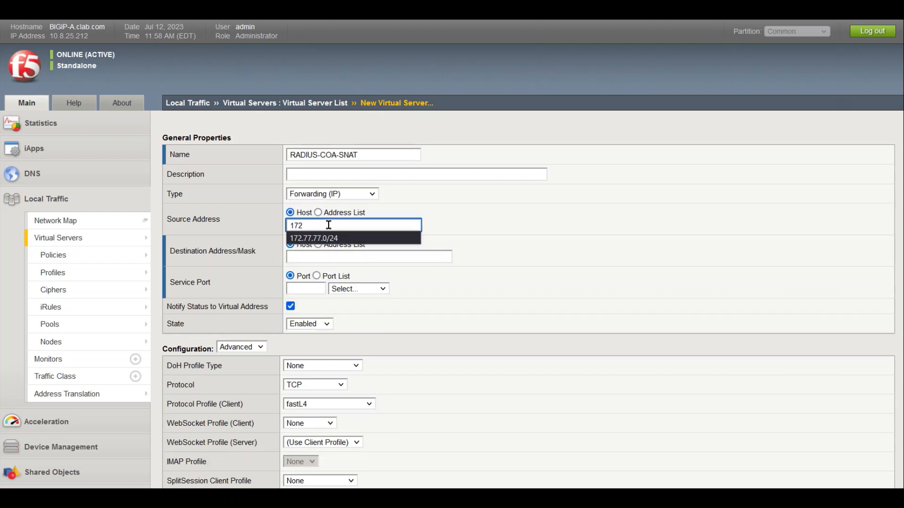
key(Down)
key(Return)
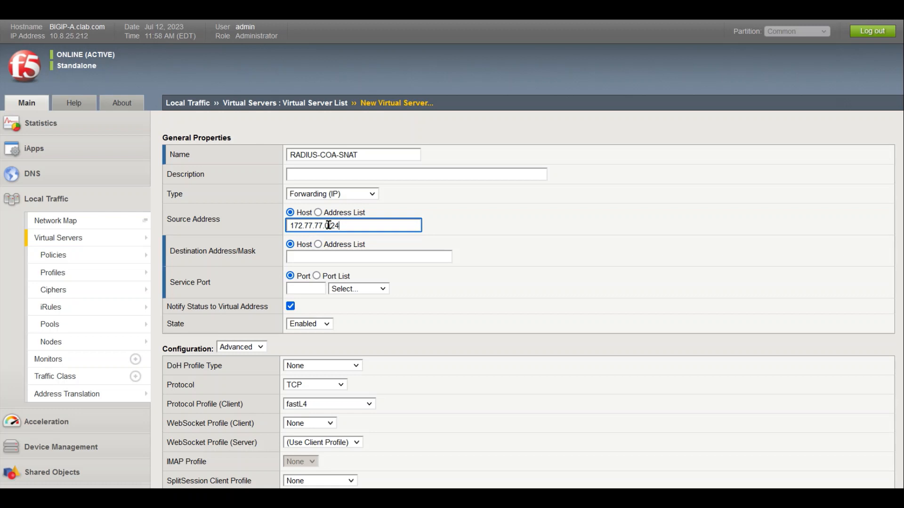
key(Tab)
key(Tab)
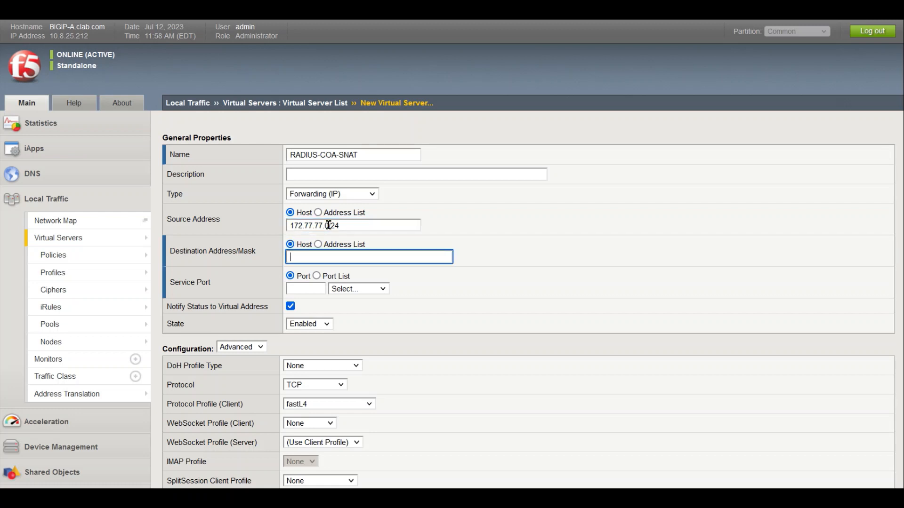
text(0.0)
key(Down)
key(Return)
Set service port 1700 and protocol UDP
click(316, 289)
text(170)
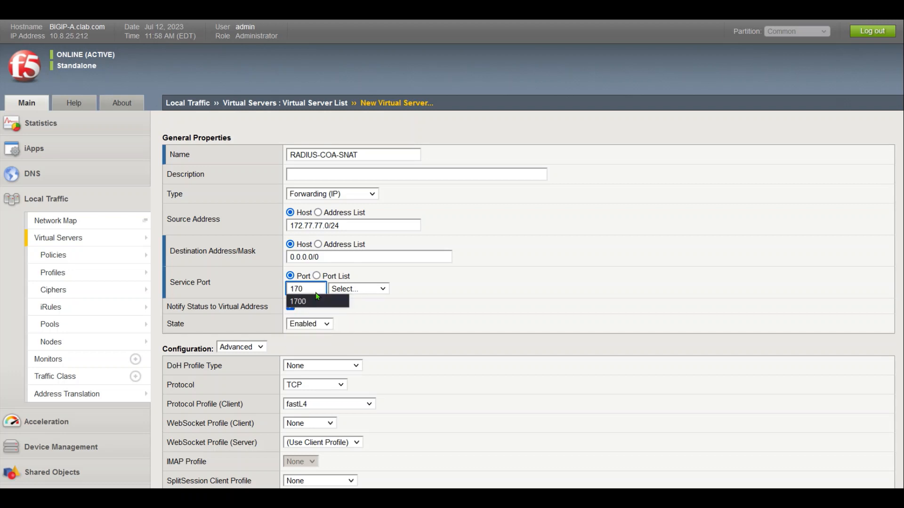
text(0)
click(294, 301)
click(465, 330)
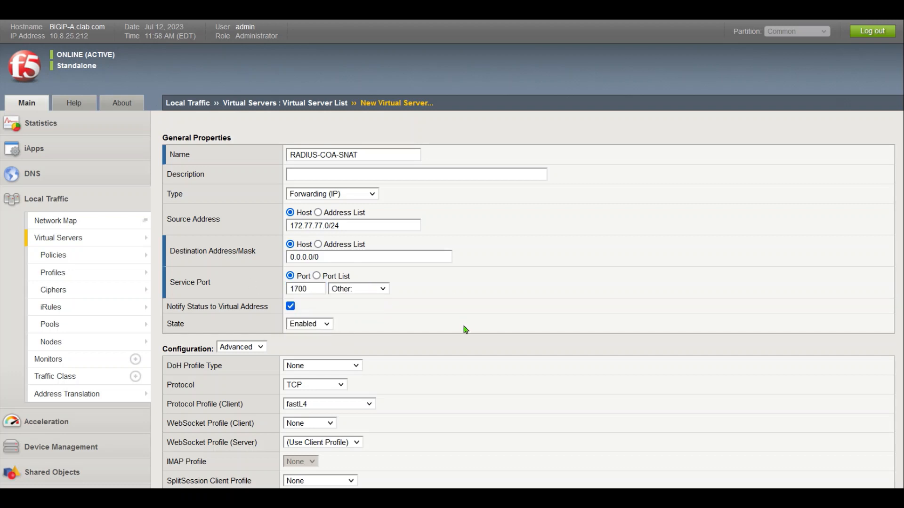
click(338, 385)
click(315, 429)
Enable it only on VLAN Server_Side, translating source through SNAT pool radius_coa_snatpool
scroll(895, 211, down, 6)
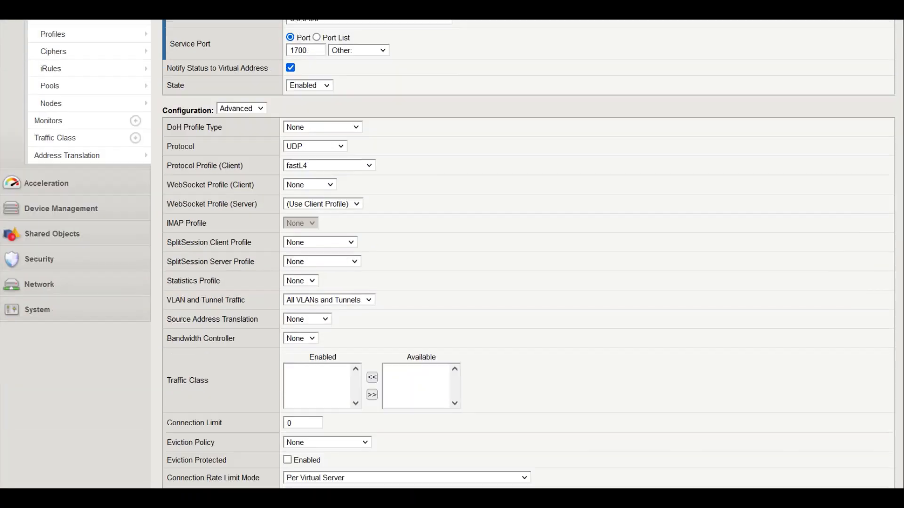
click(331, 236)
click(348, 265)
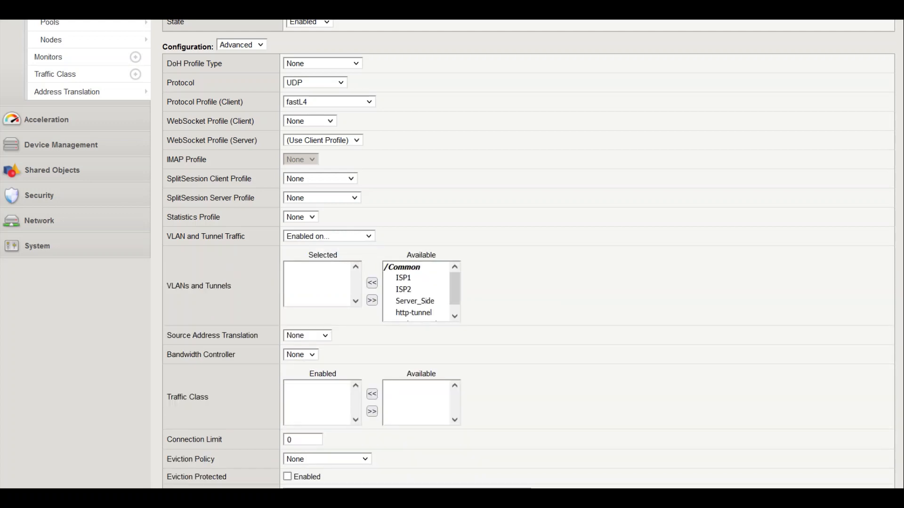
click(417, 301)
click(371, 284)
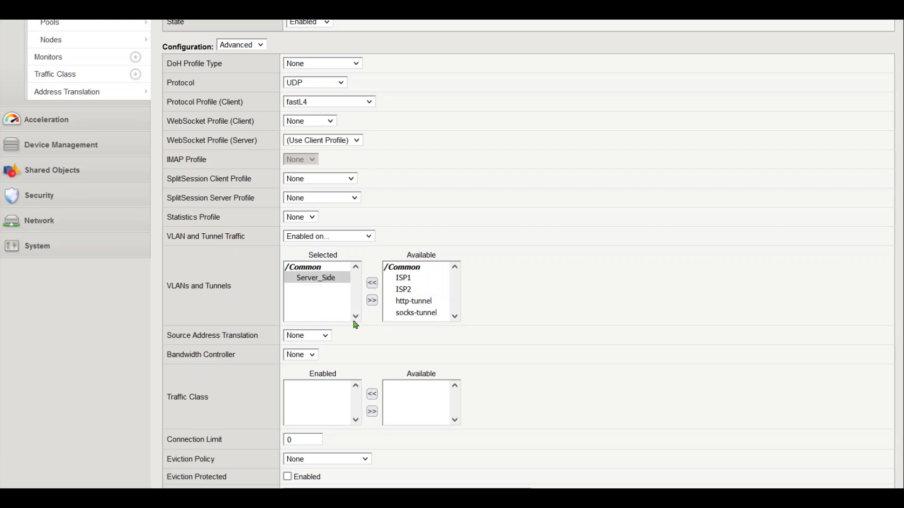
click(325, 336)
click(302, 356)
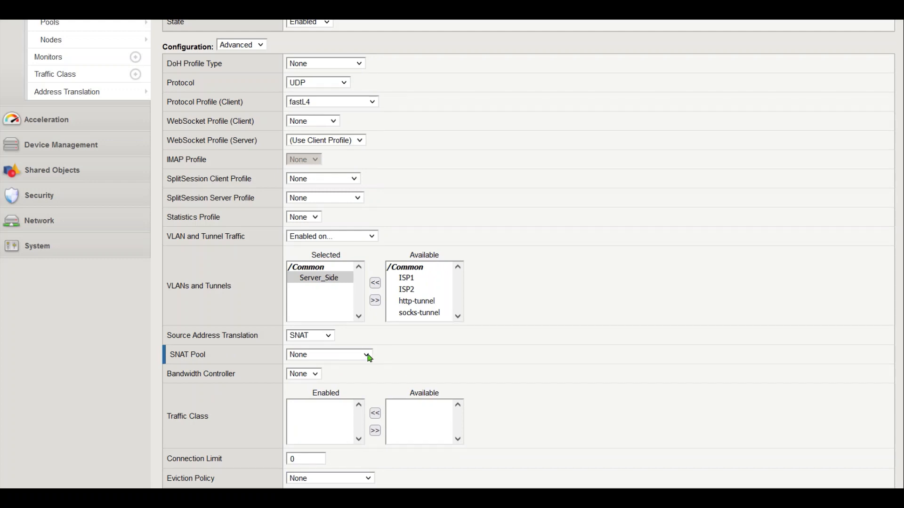
click(354, 358)
click(343, 401)
Finish creating the RADIUS-COA-SNAT virtual server
scroll(527, 254, down, 1)
scroll(527, 255, down, 1)
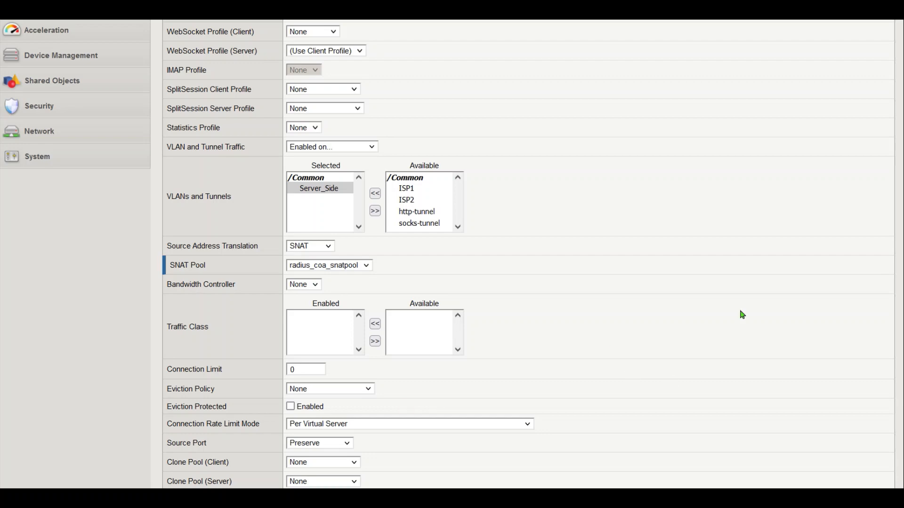
scroll(843, 447, down, 6)
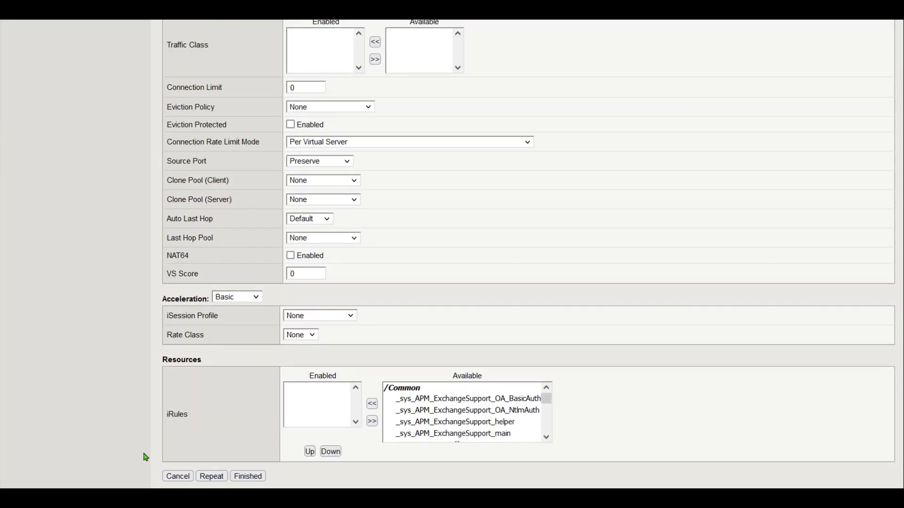
click(255, 477)
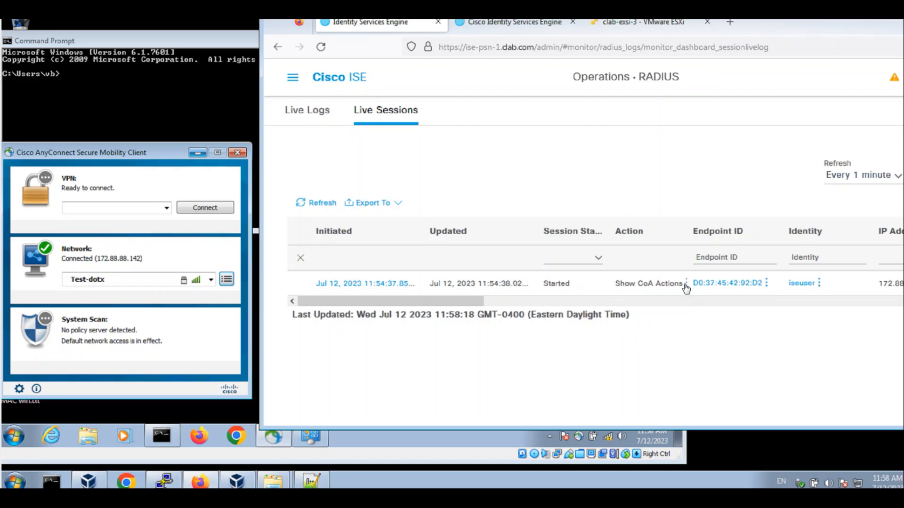
Send a Session reauthentication CoA for the live endpoint session
click(686, 286)
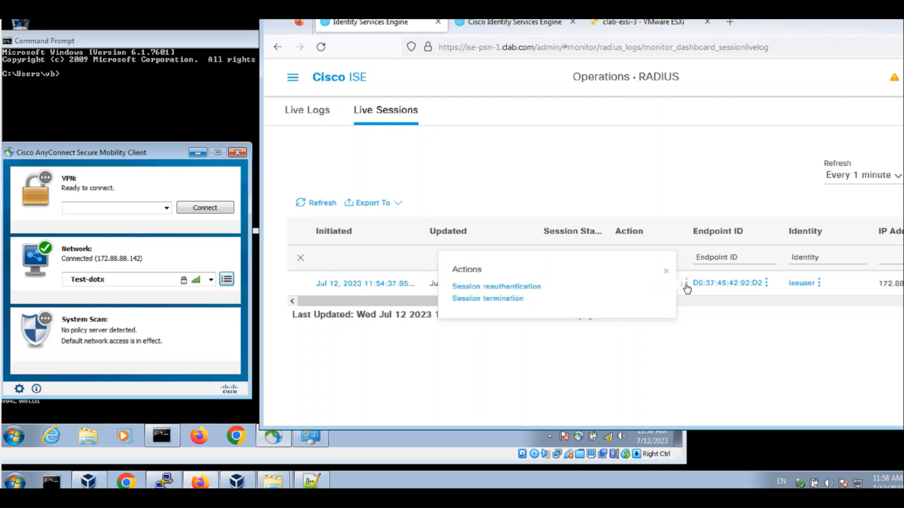
click(514, 287)
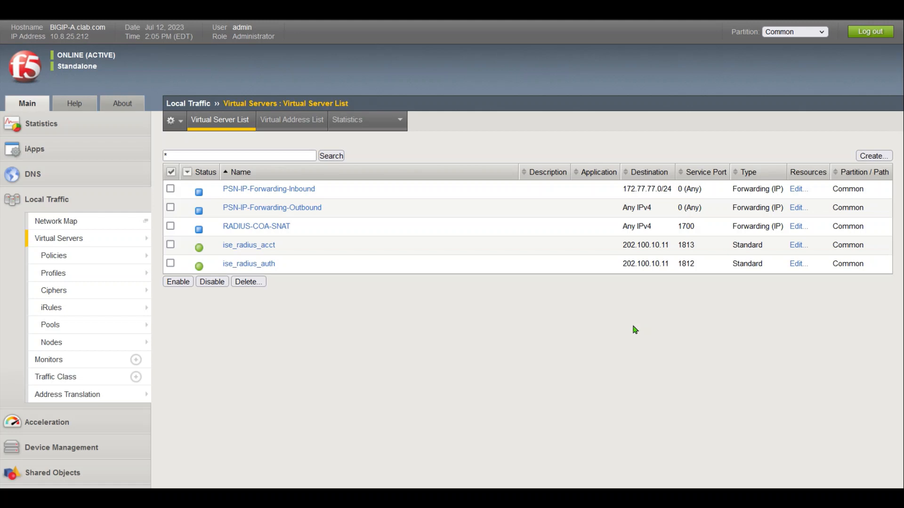
Start a new UDP profile named ise_profiling_udp
mouse_move(96, 264)
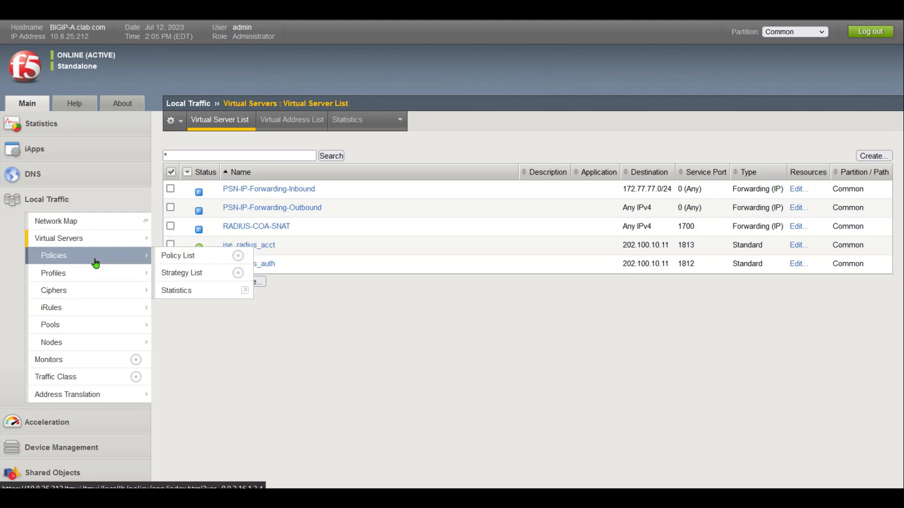
mouse_move(173, 277)
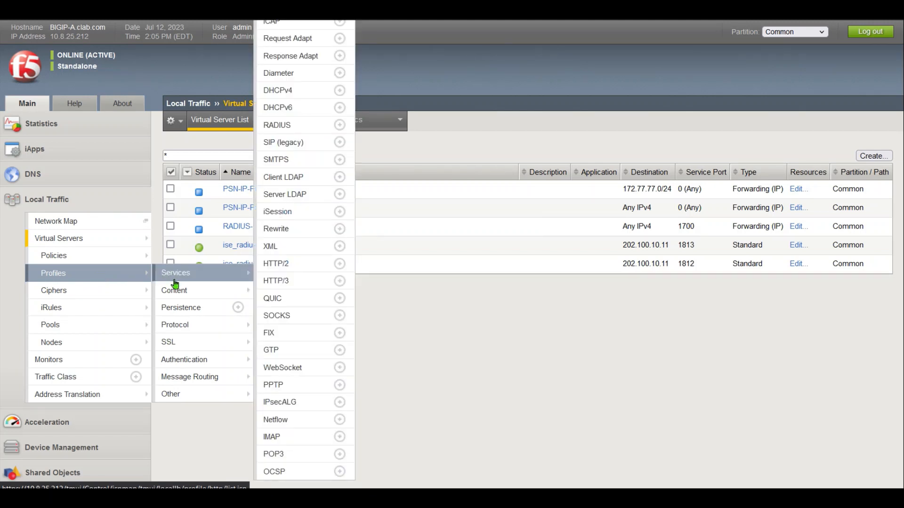
mouse_move(231, 329)
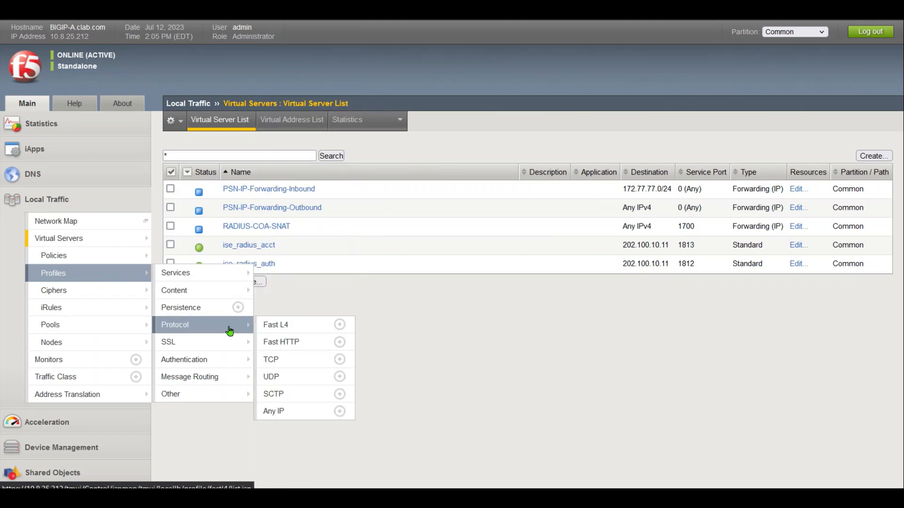
click(278, 376)
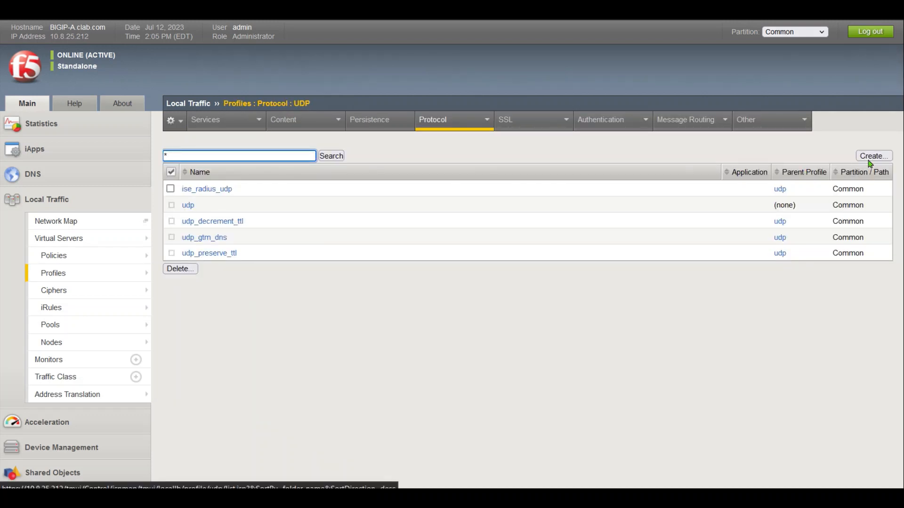
click(874, 156)
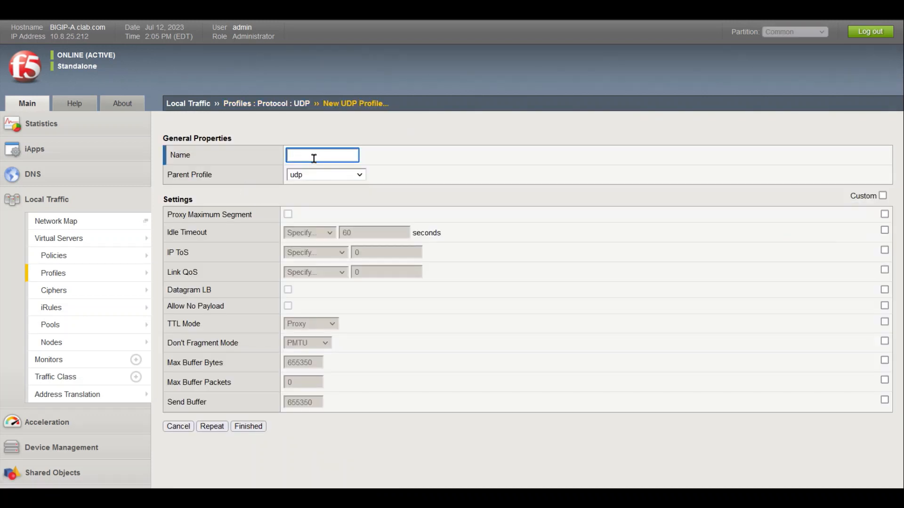
text(ise_pr)
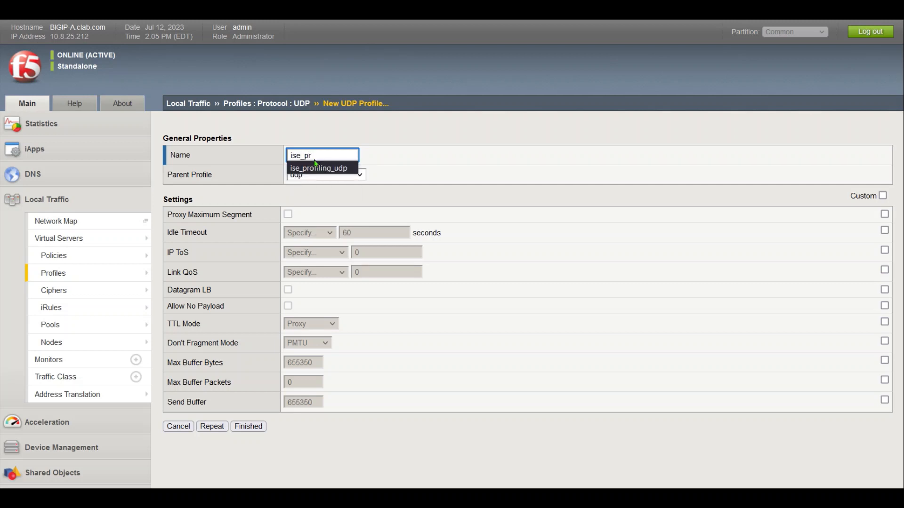
key(Down)
key(Return)
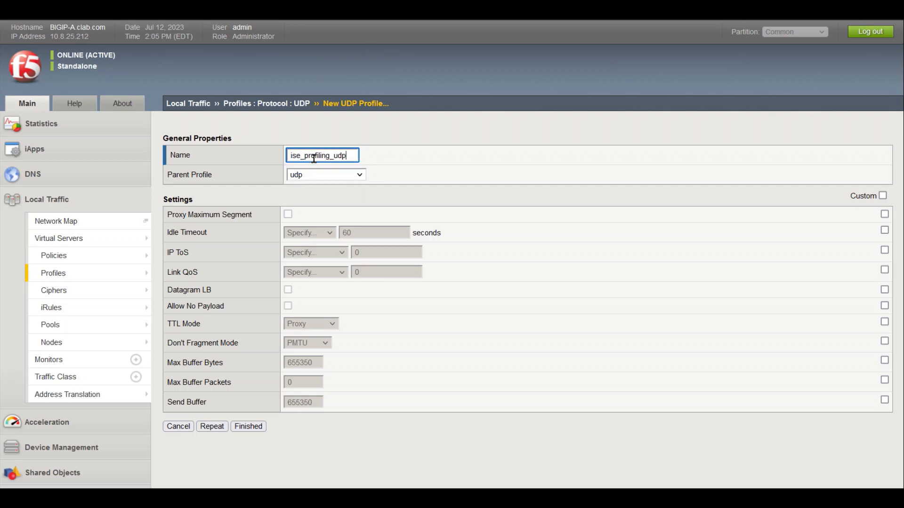
Set its Idle Timeout to Immediate under custom settings and save the profile
click(883, 195)
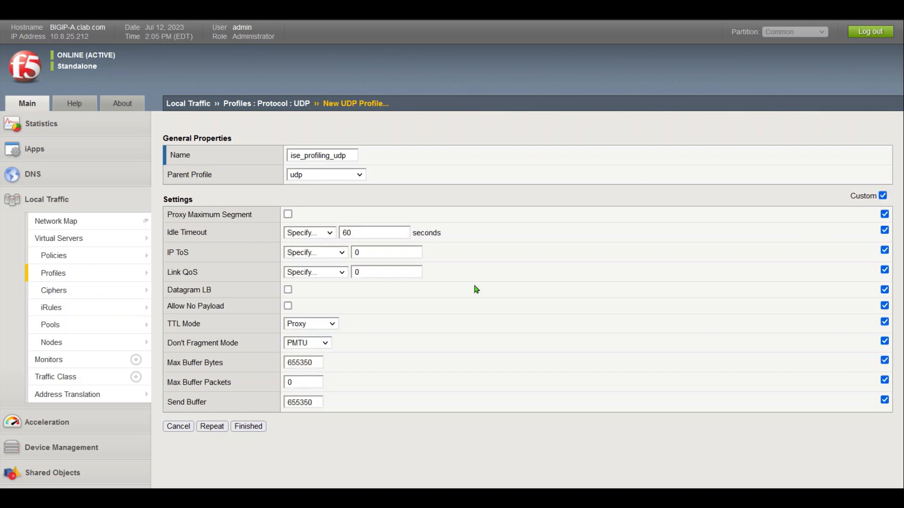
click(312, 237)
click(317, 265)
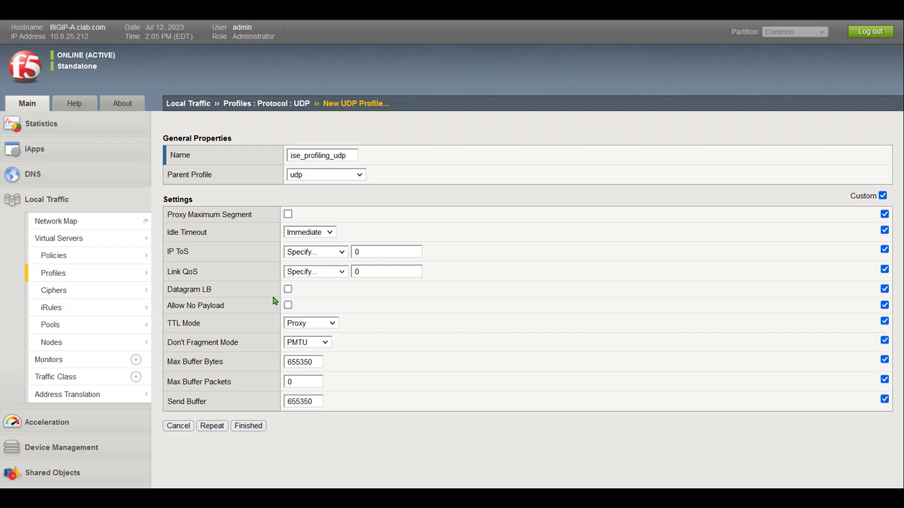
click(245, 429)
click(246, 429)
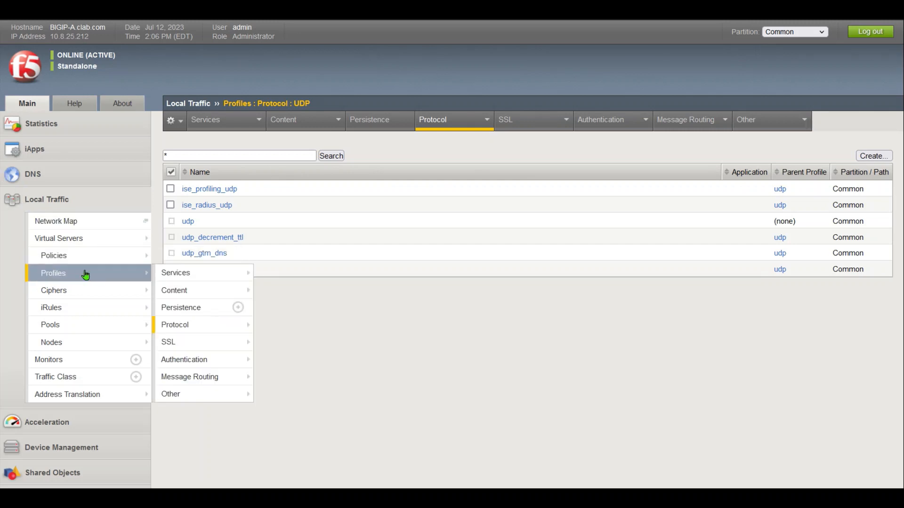
Create iRule dhcp_mac_sticky by pasting the DHCP MAC persistence code and saving it
mouse_move(78, 315)
click(175, 309)
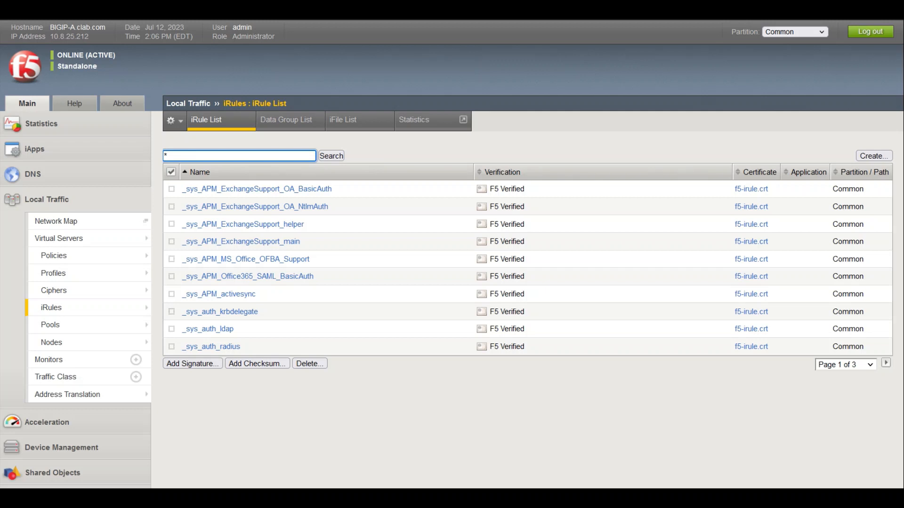
click(873, 157)
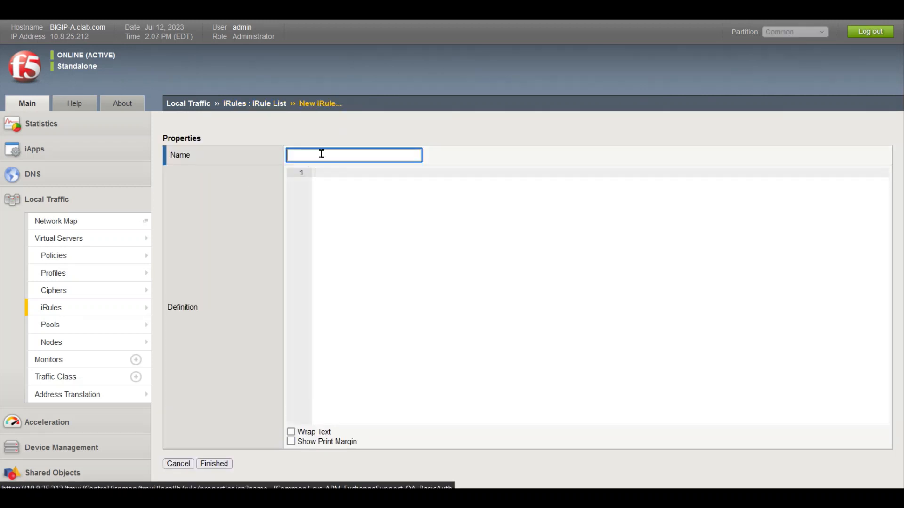
click(322, 154)
text(d)
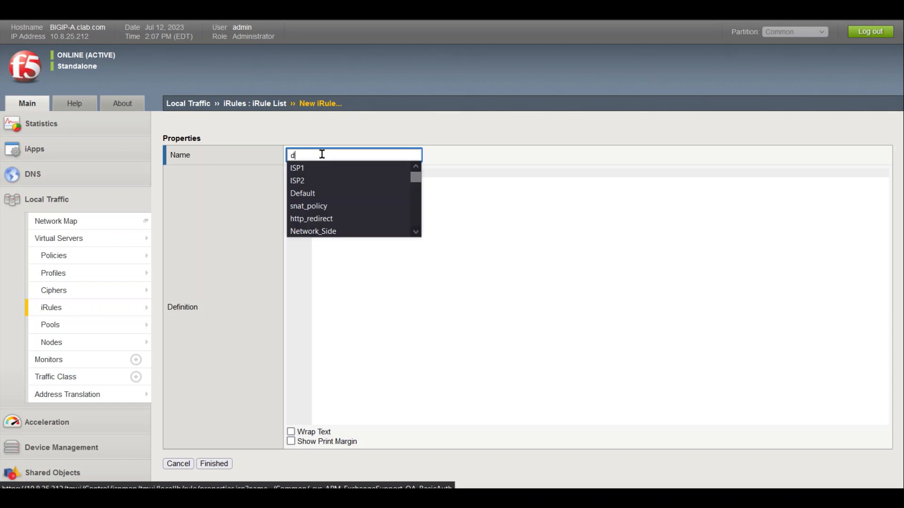
text(h)
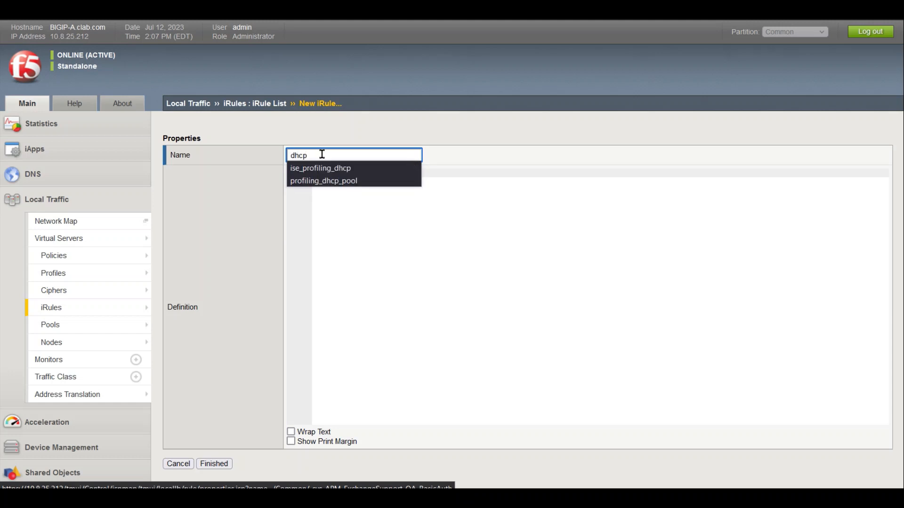
text(cp_mac_sticky)
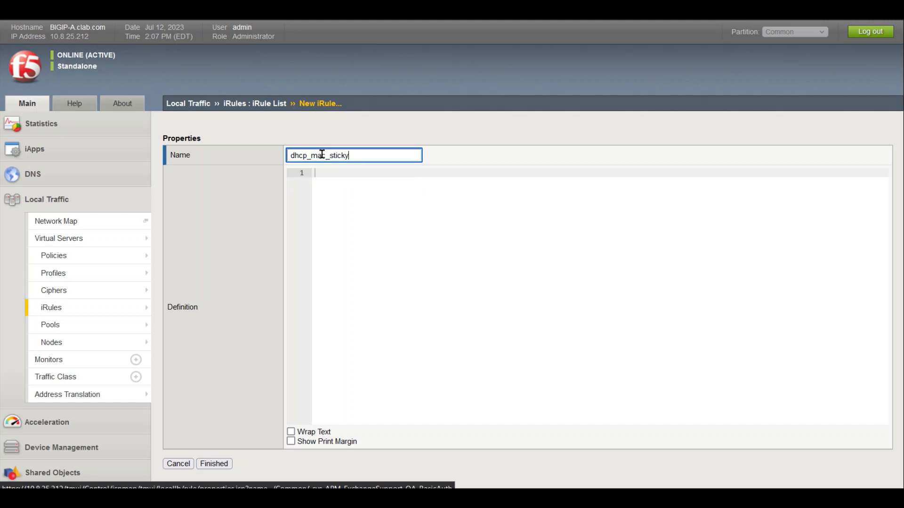
key(Tab)
key(ctrl+v)
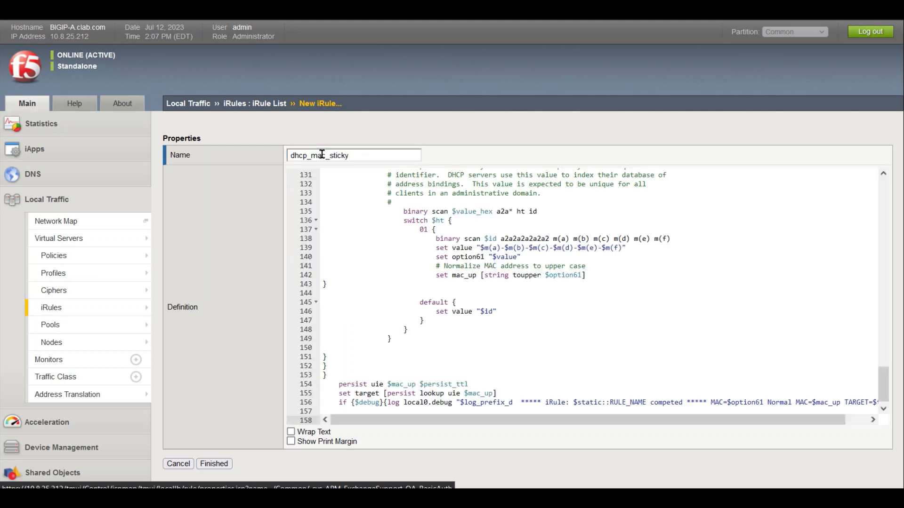
click(223, 465)
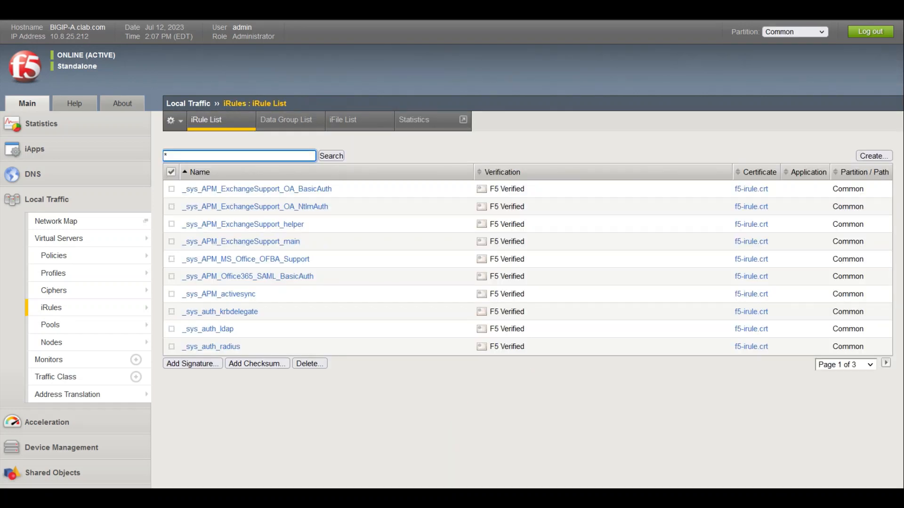
click(475, 417)
Start a new Universal persistence profile, dhcp_sticky, with custom settings enabled
mouse_move(72, 307)
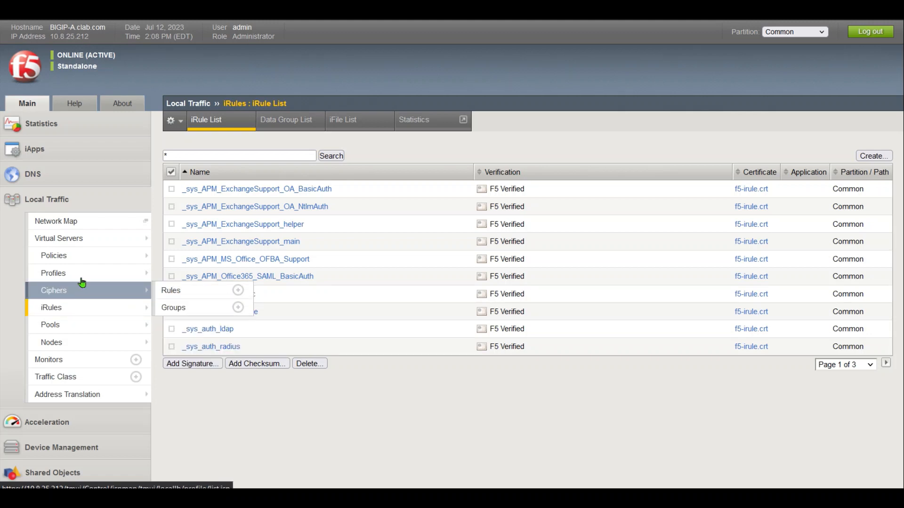
mouse_move(86, 277)
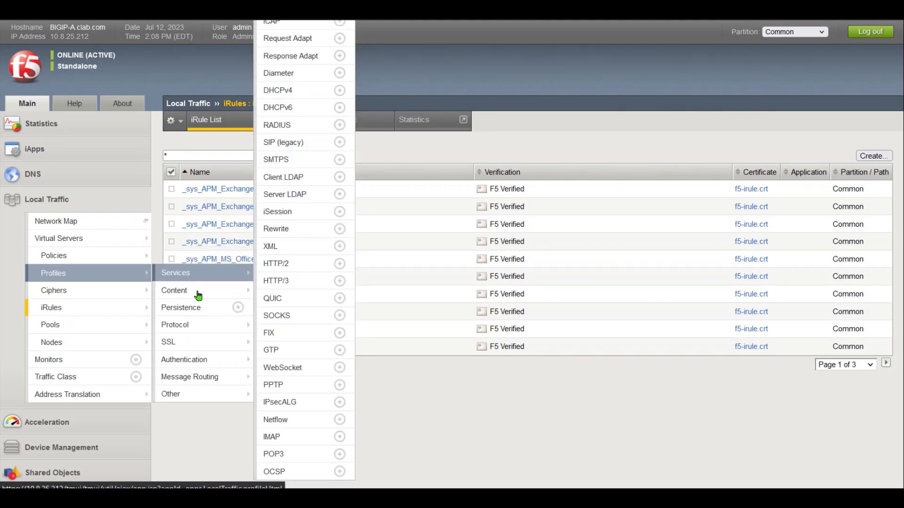
click(193, 307)
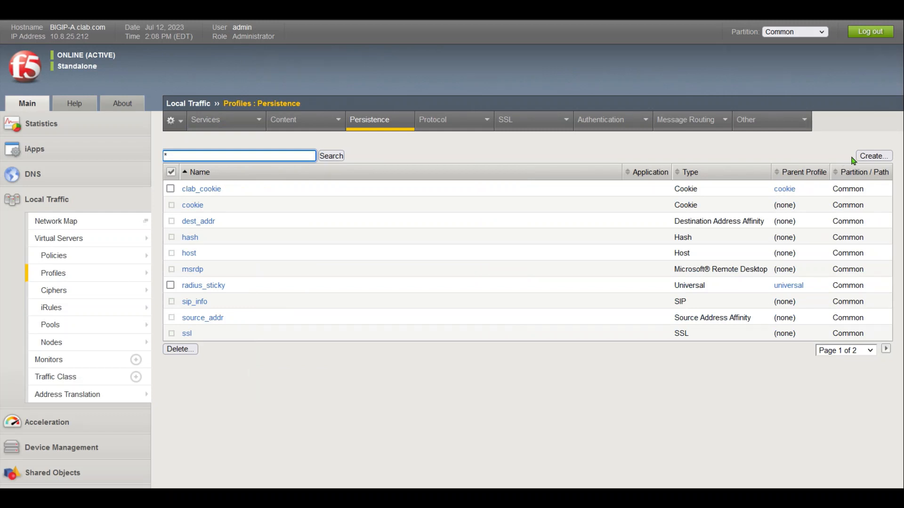
click(867, 157)
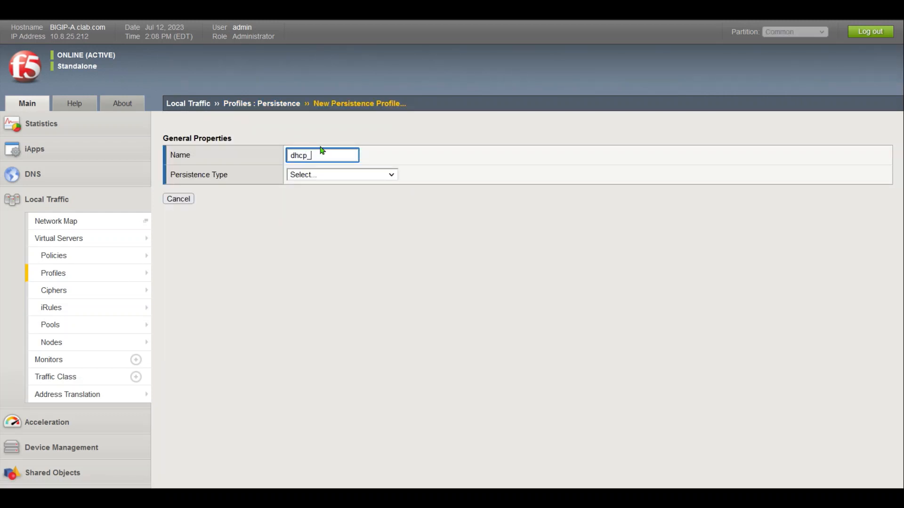
click(352, 176)
click(307, 318)
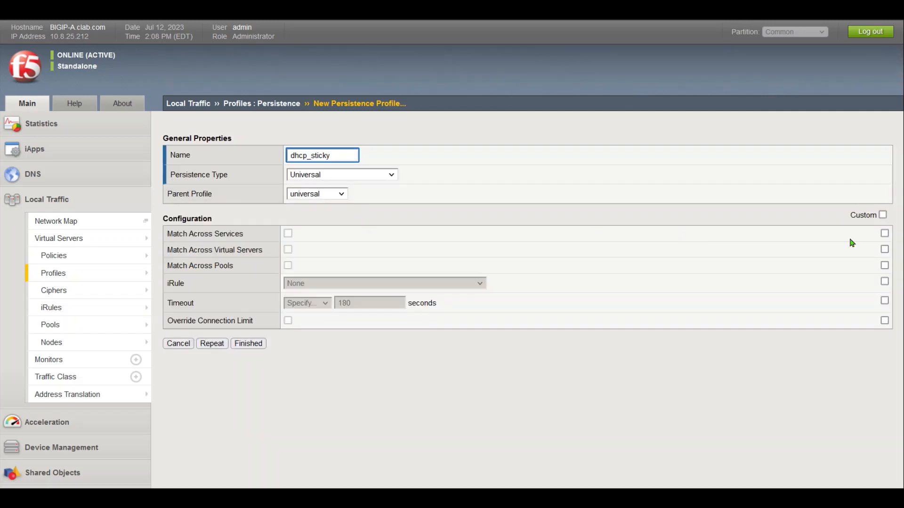
click(882, 216)
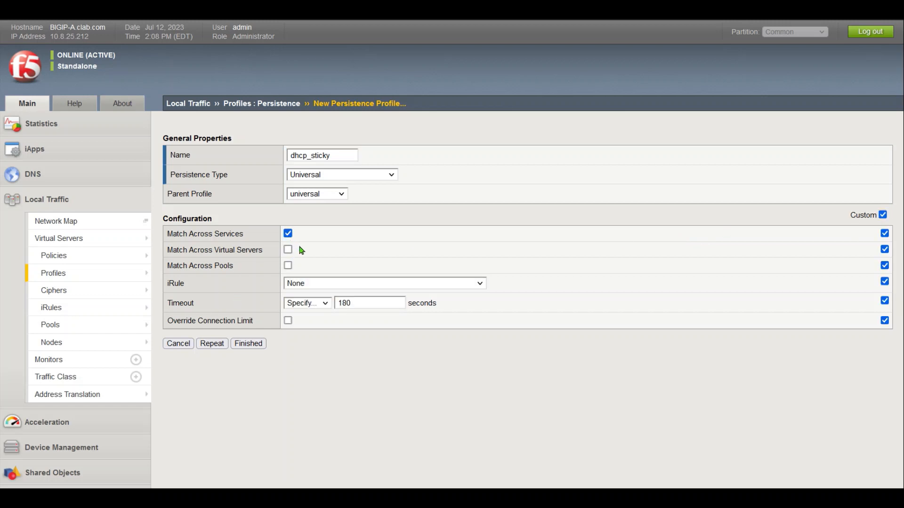
Attach iRule dhcp_mac_sticky, set the timeout to 3600 seconds, and save
click(394, 285)
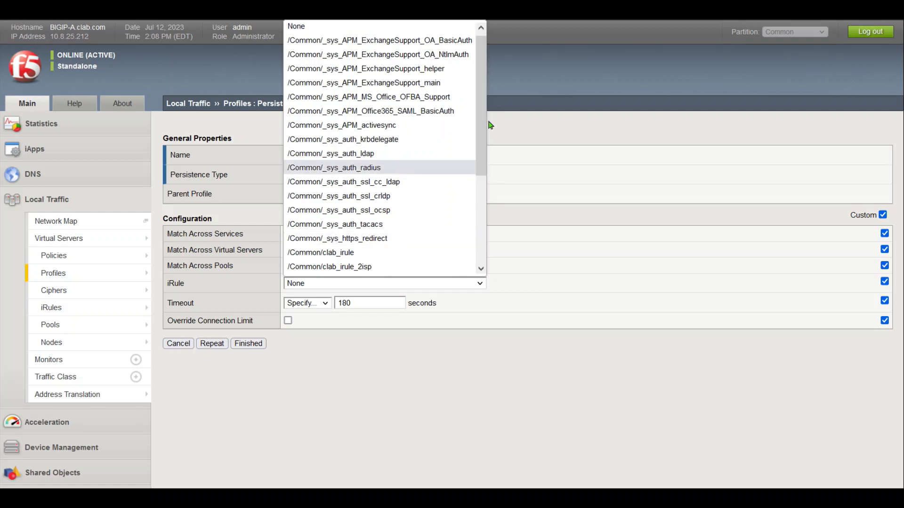
scroll(477, 233, down, 4)
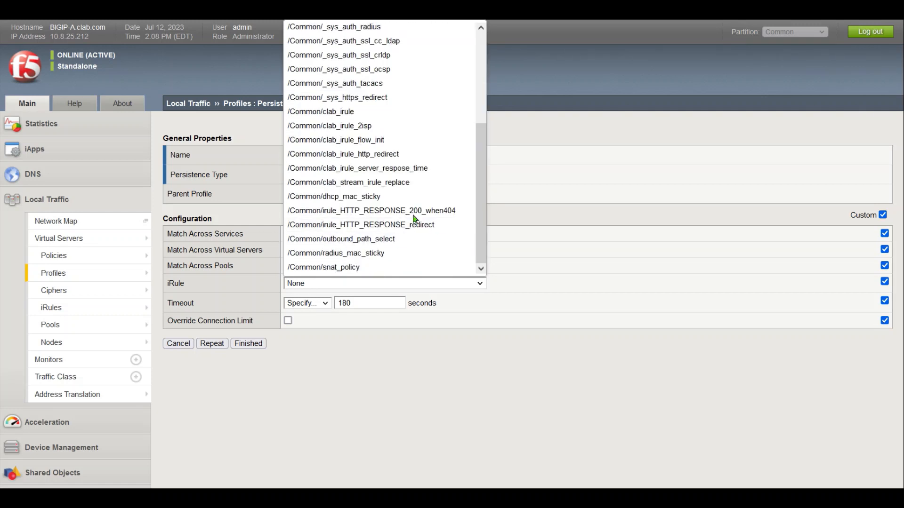
click(391, 197)
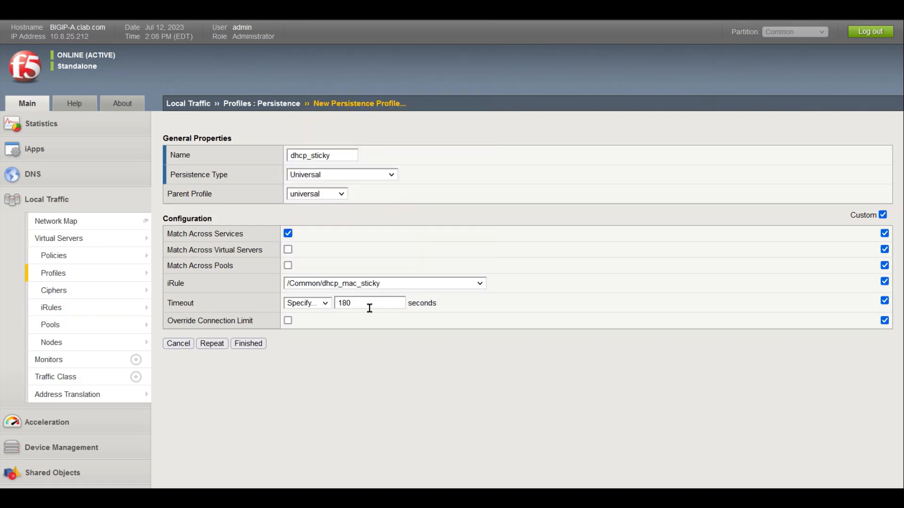
drag(369, 302, 325, 304)
text(3600)
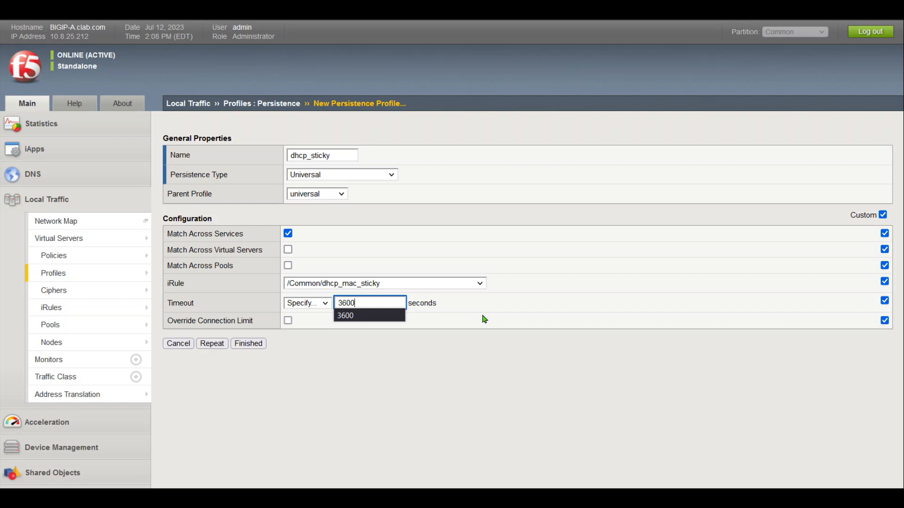
click(483, 319)
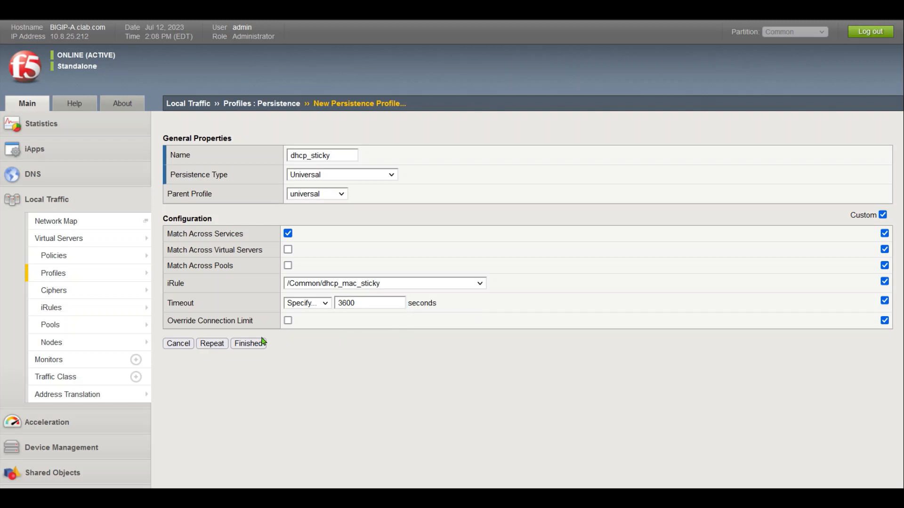
click(249, 343)
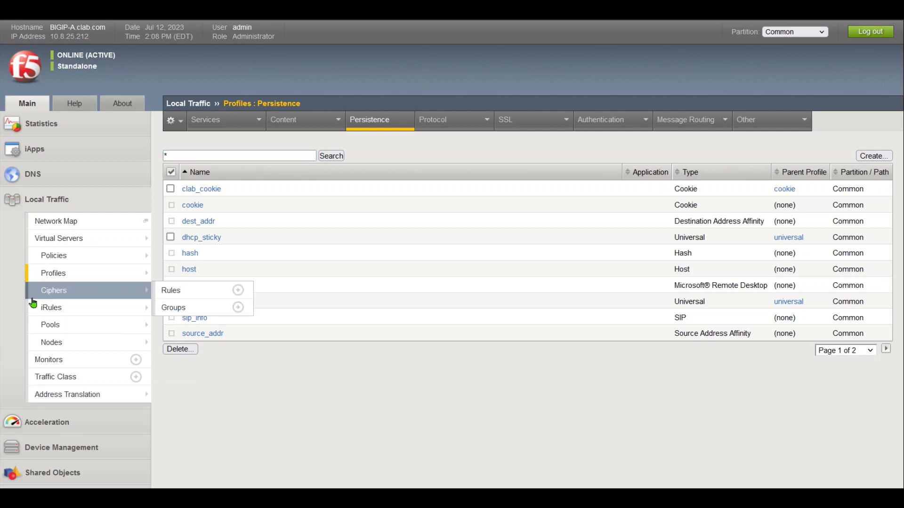
Start a new pool profiling_dhcp_pool with description 'PSN Pool for DHCP Profiling'
mouse_move(85, 296)
mouse_move(89, 329)
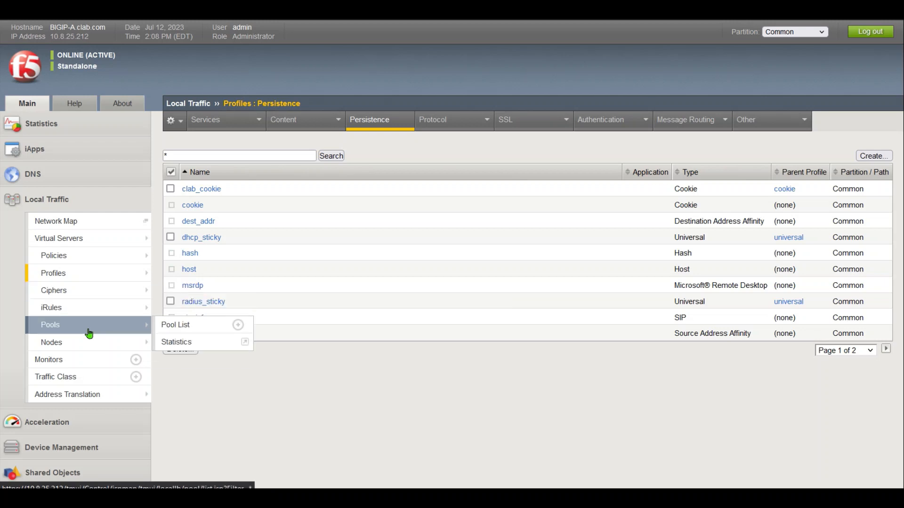
click(175, 325)
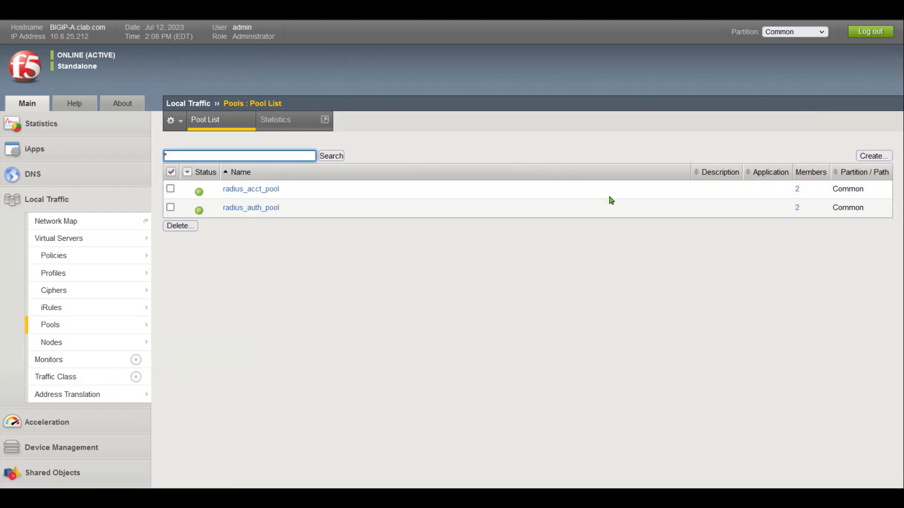
click(873, 155)
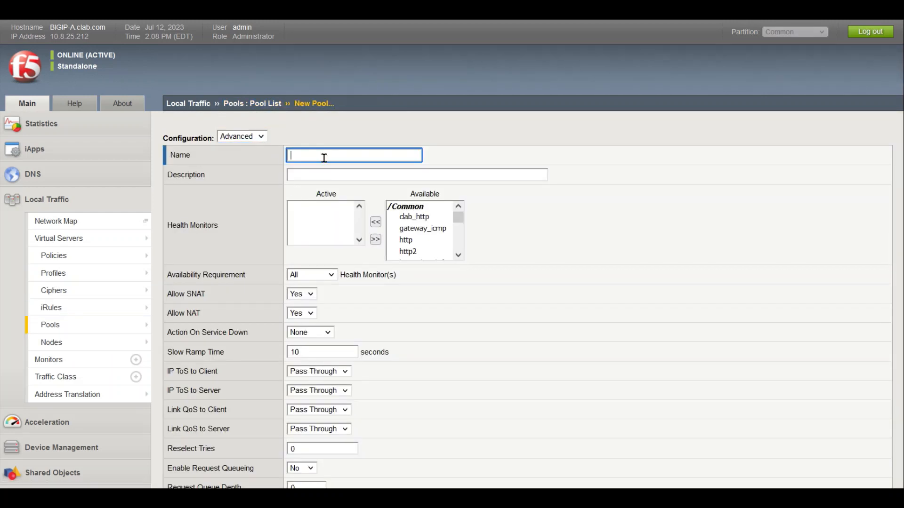
text(pro)
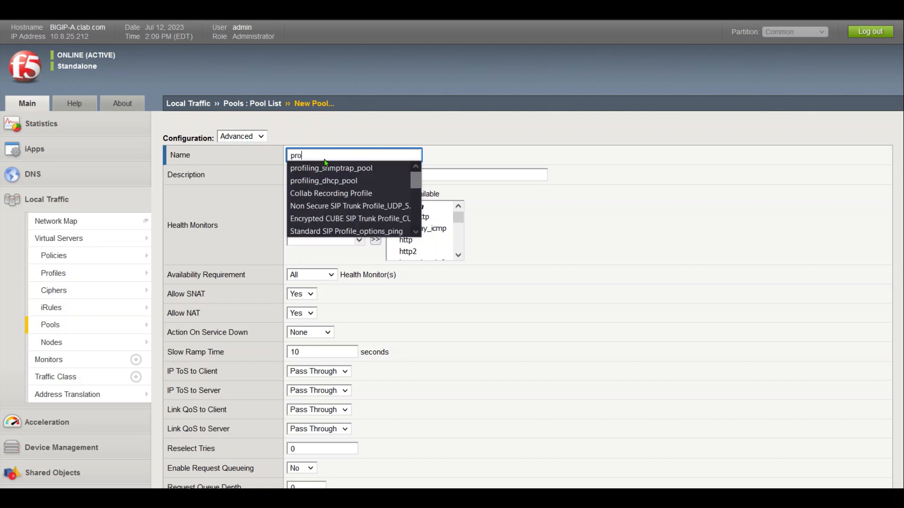
key(Down)
key(Down)
key(Return)
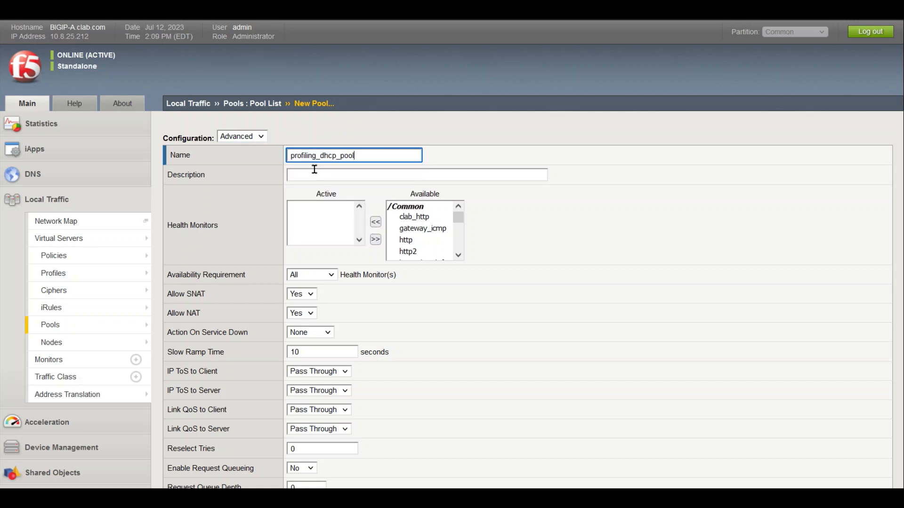
click(325, 174)
text(PSN)
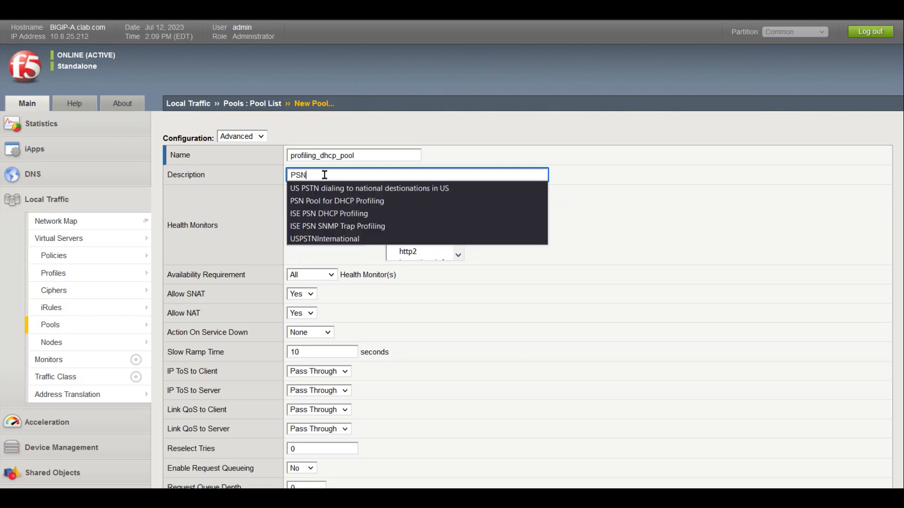
text( PO)
key(BackSpace)
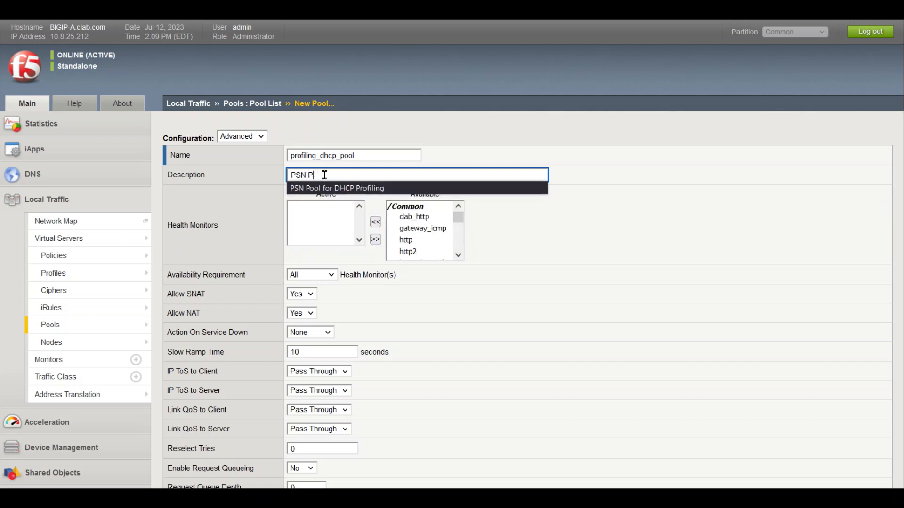
text(ool for DHC)
key(Down)
key(Return)
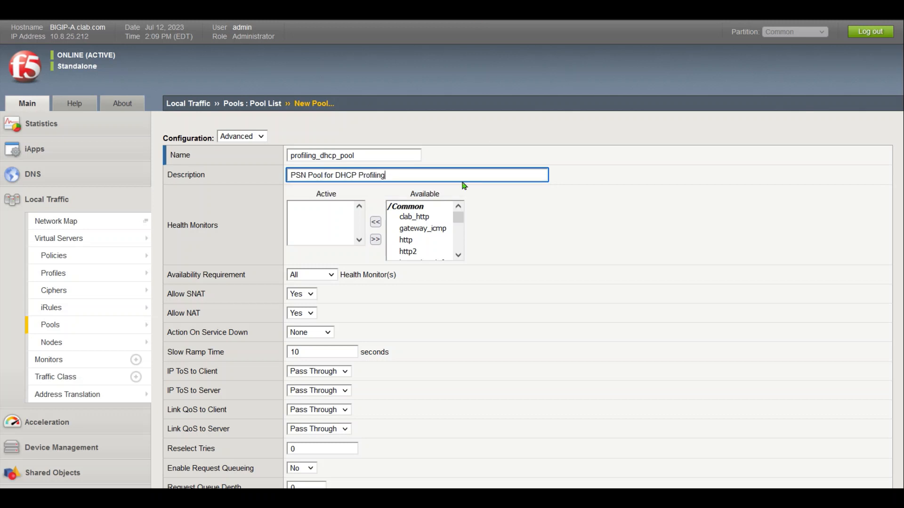
Make radius_1812 the active health monitor and set Action On Service Down to Reselect
drag(458, 217, 459, 242)
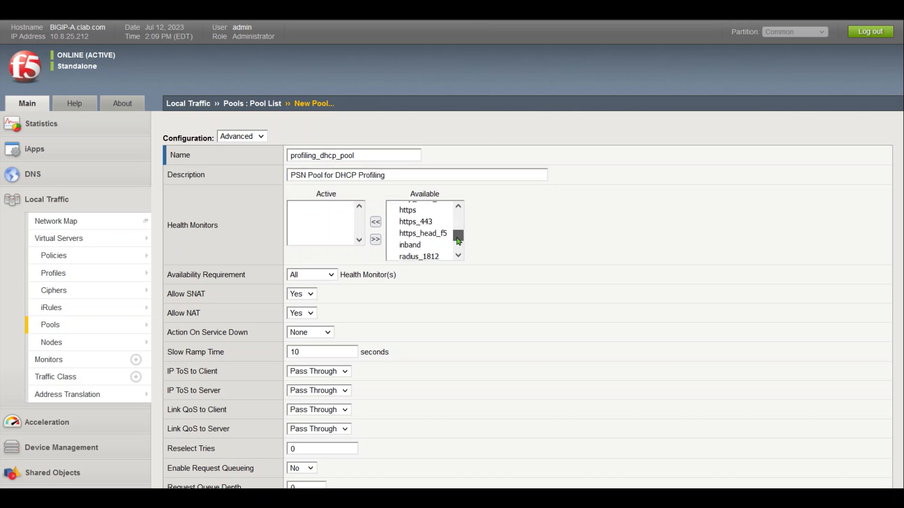
click(429, 257)
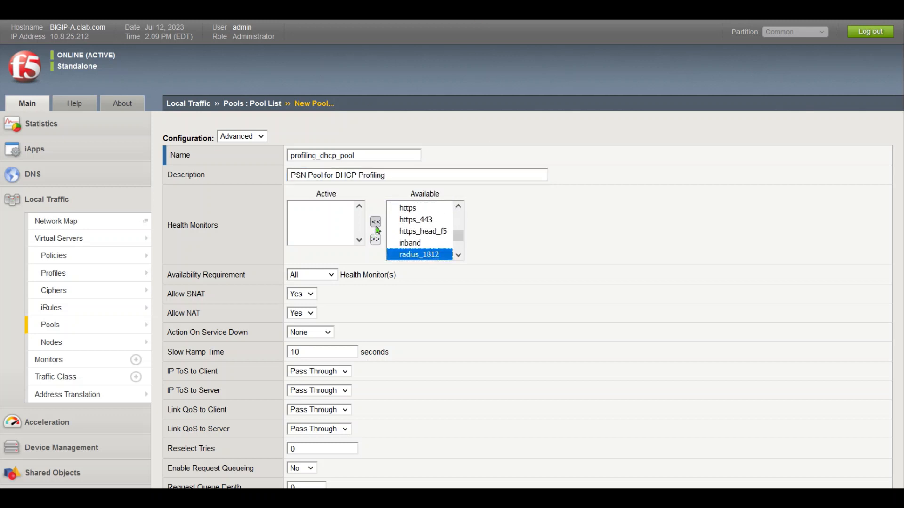
click(375, 222)
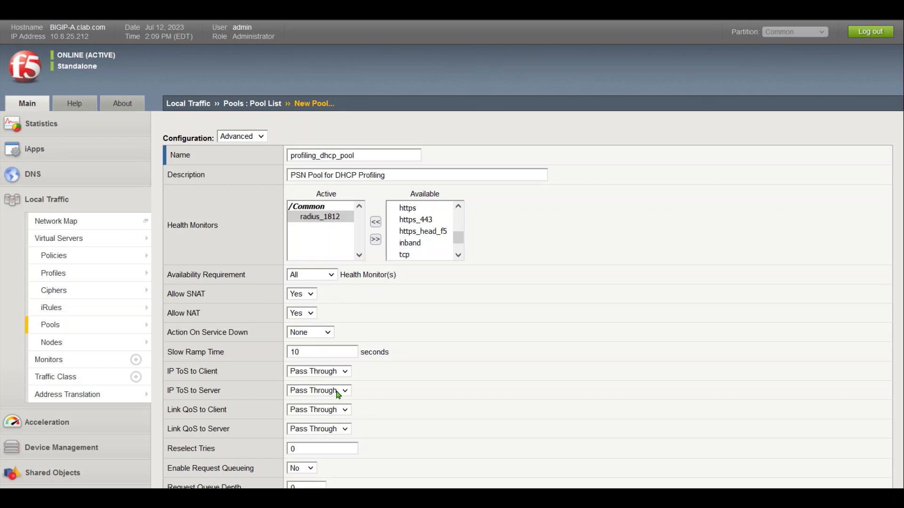
click(308, 334)
click(312, 391)
scroll(898, 422, down, 6)
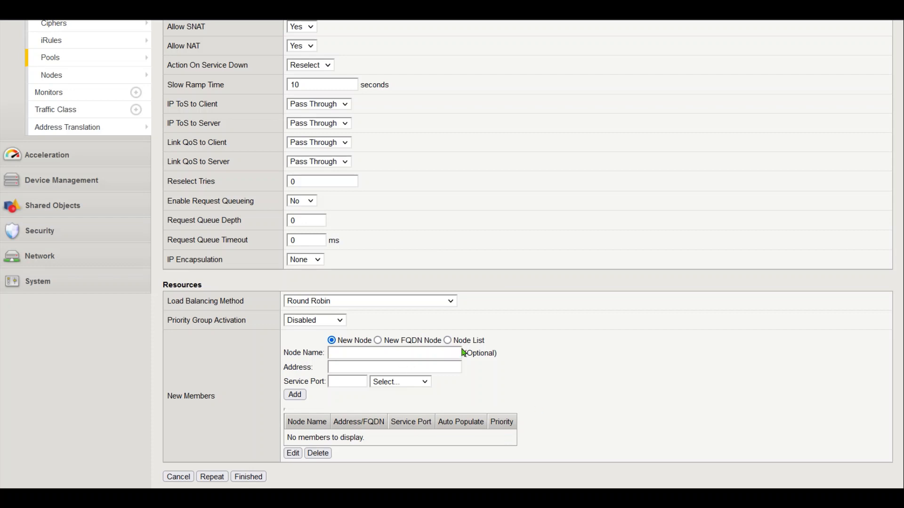
Add nodes 172.77.77.221 and 172.77.77.222 on port 67 as members and finish the pool
click(447, 340)
click(340, 381)
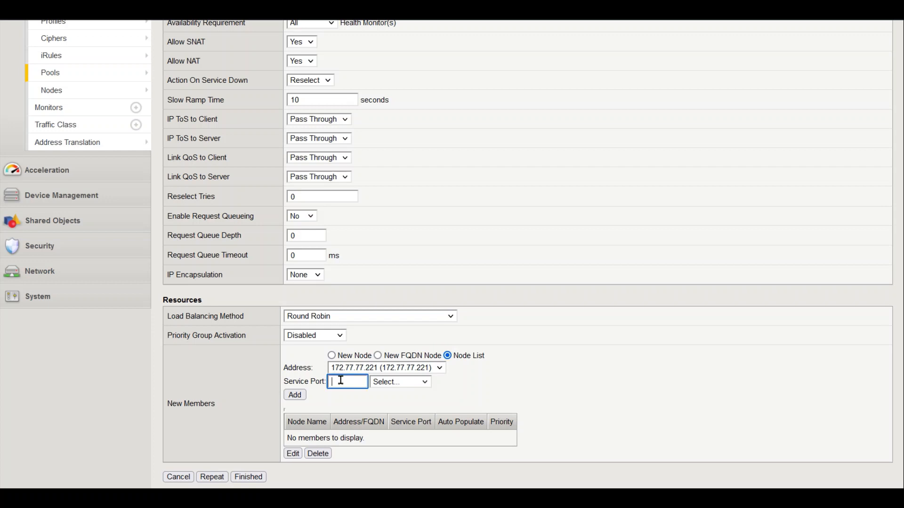
text(67)
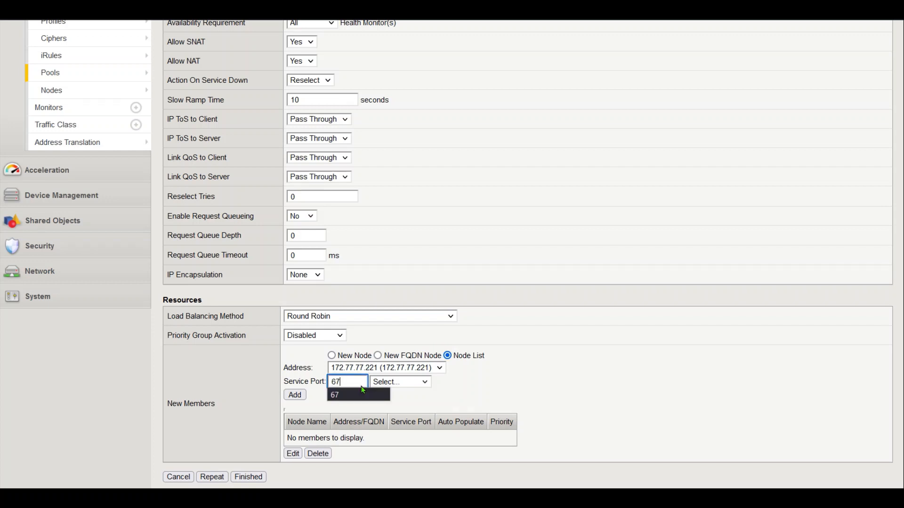
click(300, 396)
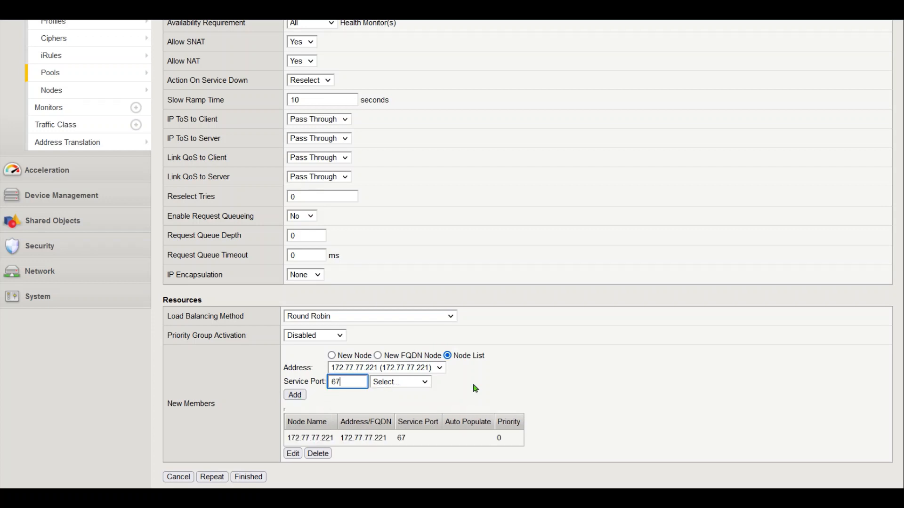
click(440, 368)
click(431, 413)
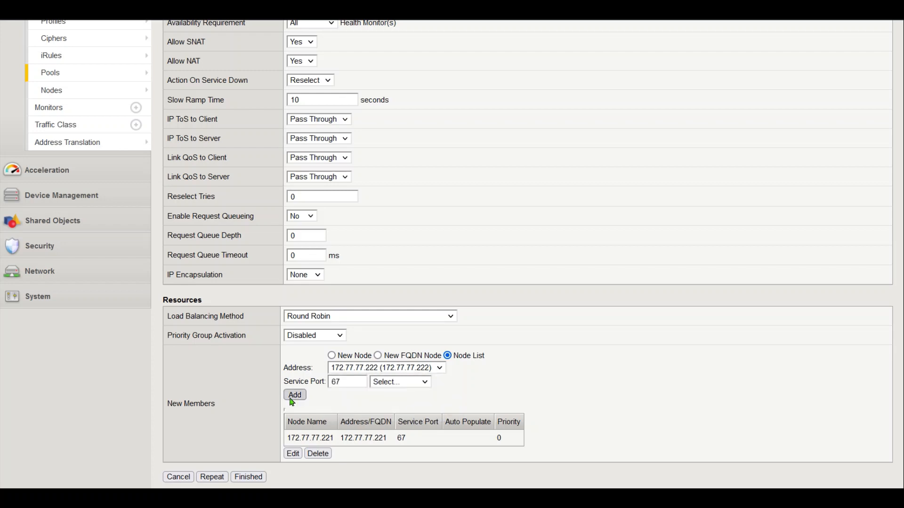
click(296, 395)
scroll(485, 420, up, 1)
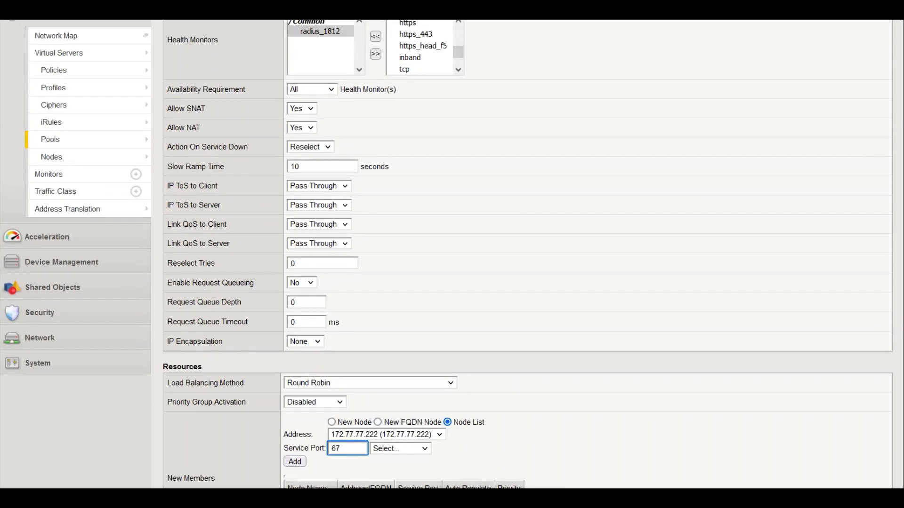
scroll(867, 375, down, 2)
click(248, 477)
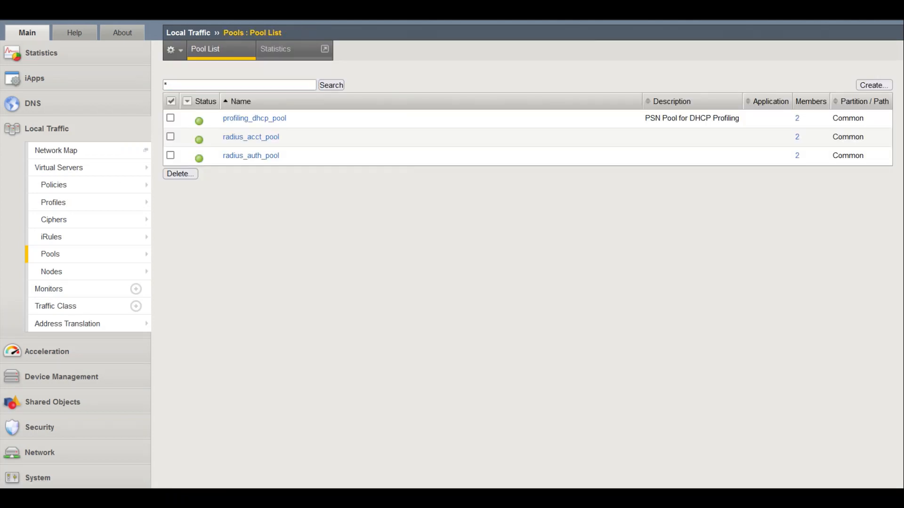
Create a new virtual server named ise_profiling_dhcp with description 'ISE PSN DHCP Profiling'
click(235, 167)
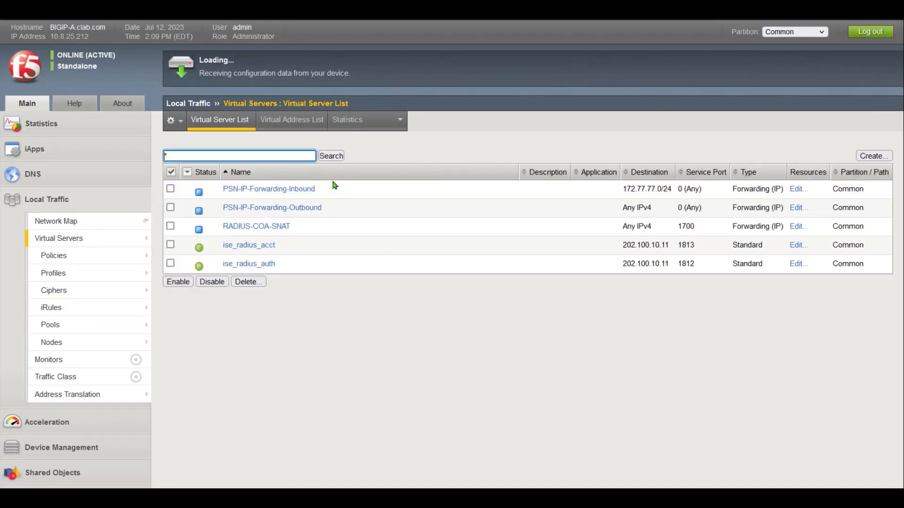
click(871, 159)
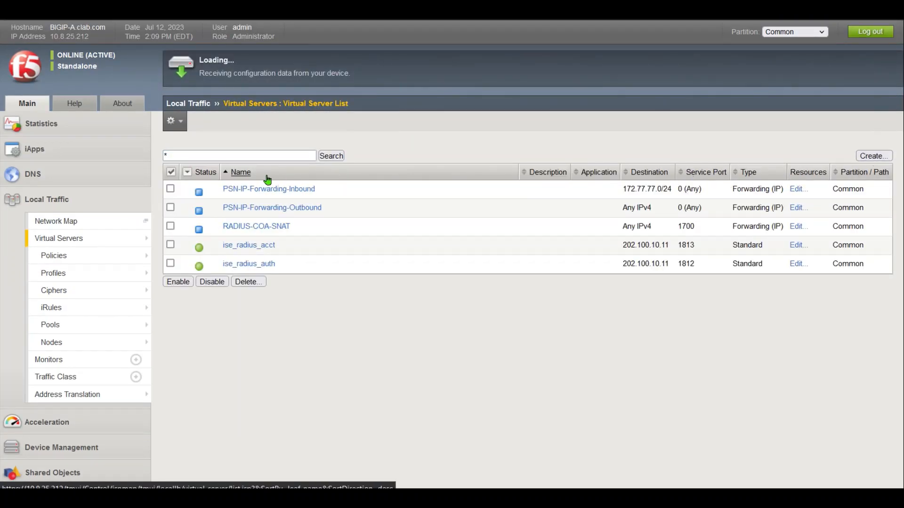
text(ISE_PROFI)
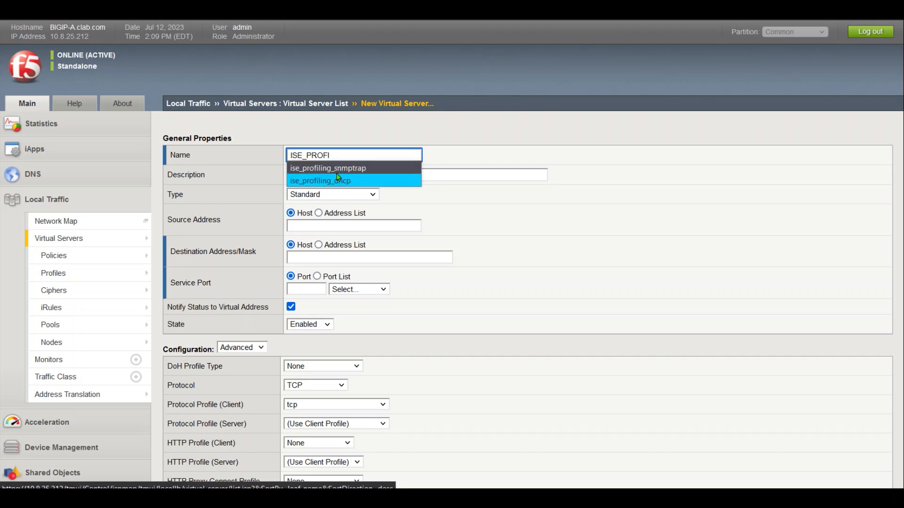
click(337, 178)
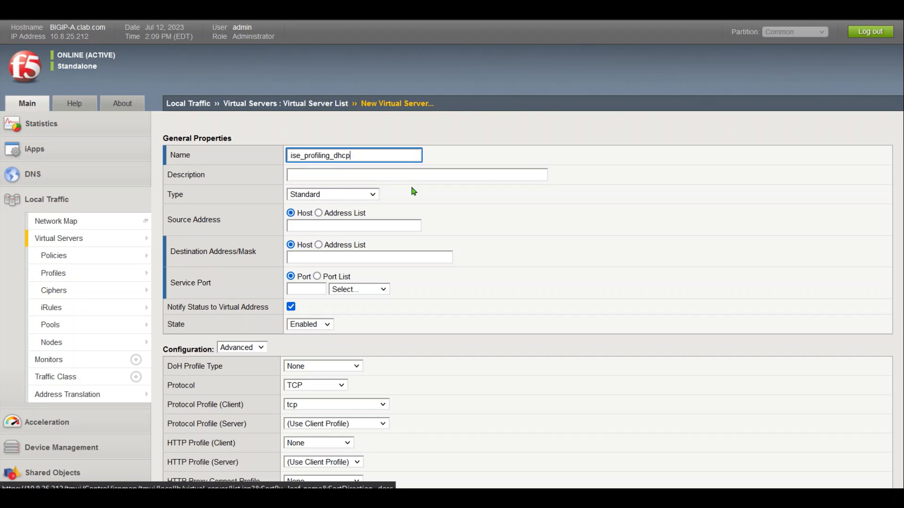
click(360, 174)
text(ise)
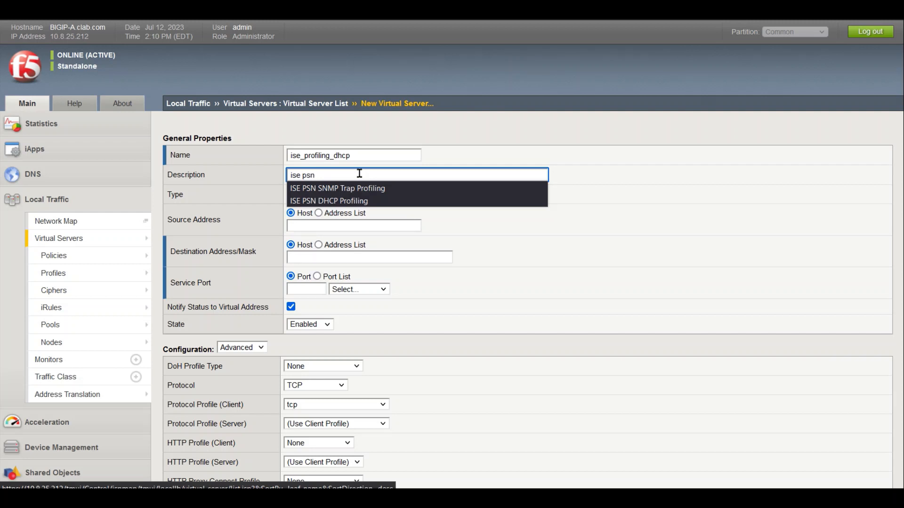
text( psn)
key(Down)
key(Down)
key(Return)
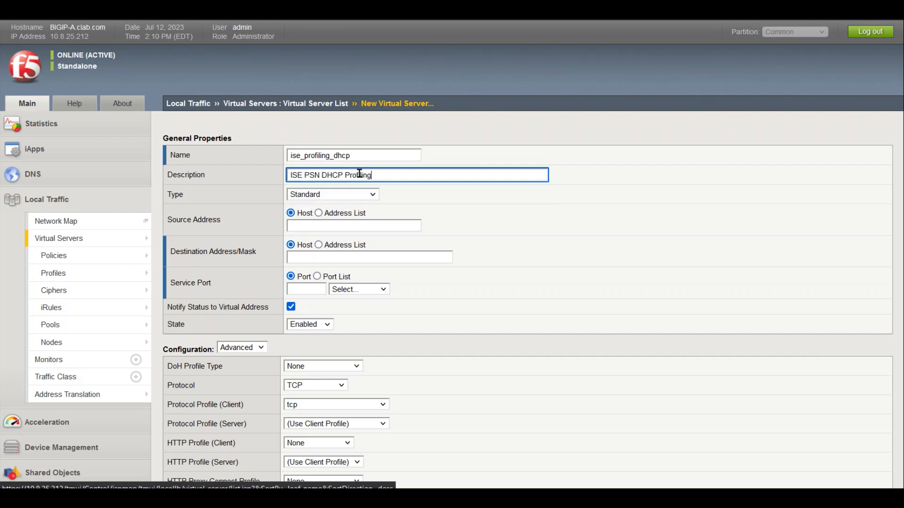
Set source 0.0.0.0/0, destination 202.100.10.11 and service port 67
click(338, 226)
text(0.0)
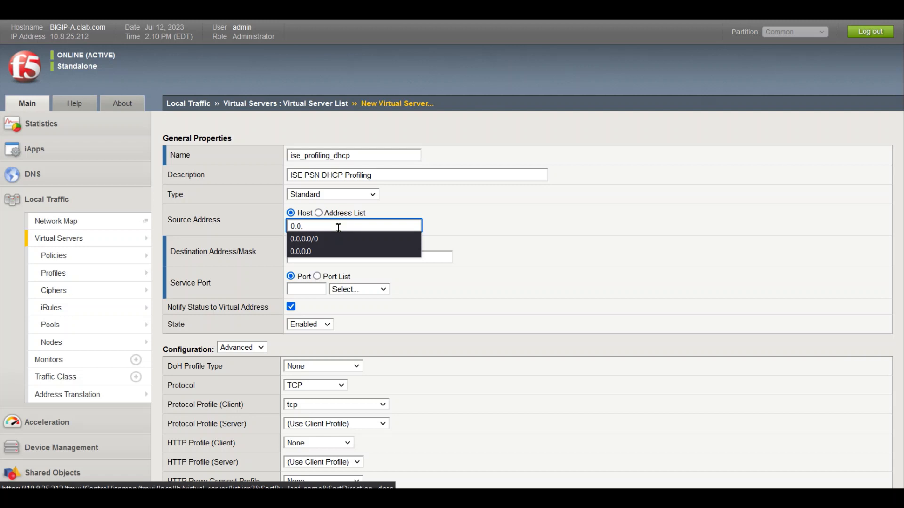
text(.)
key(Down)
key(Return)
key(Tab)
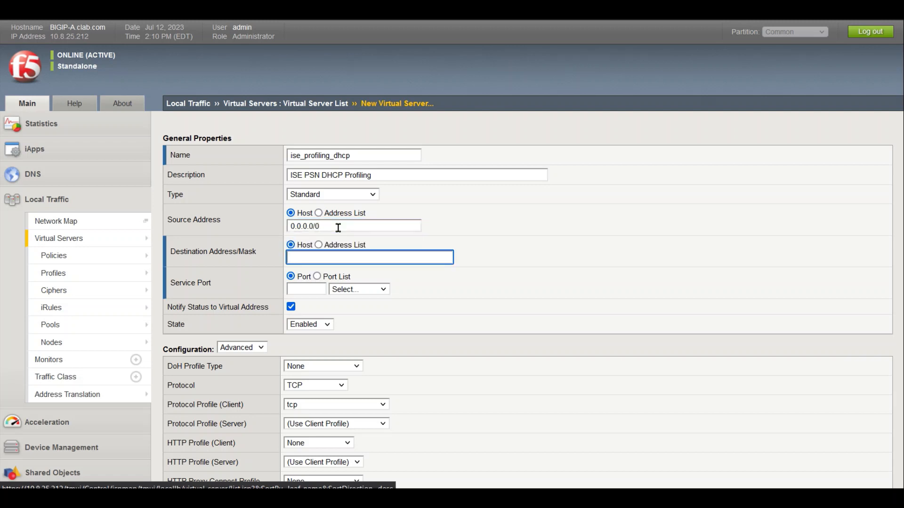
text(202)
key(Down)
key(Return)
click(318, 289)
text(67)
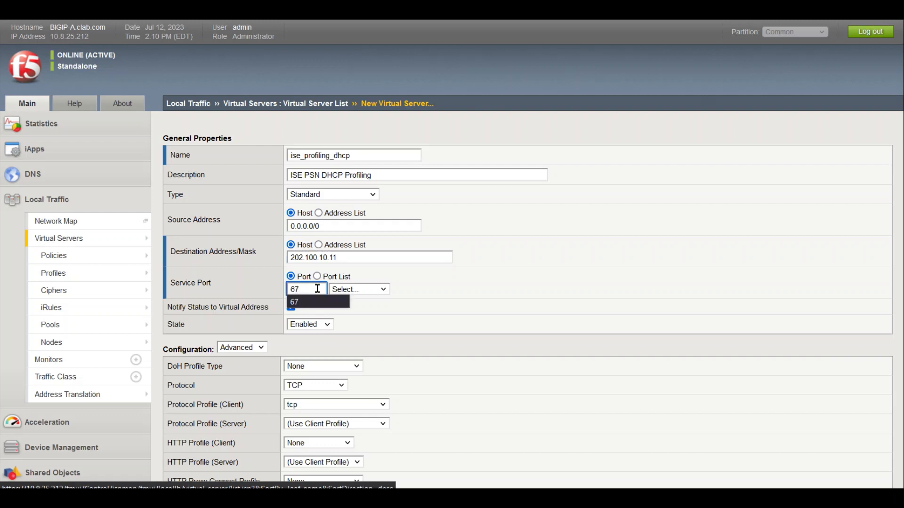
click(527, 347)
Set the protocol to UDP and the client protocol profile to ise_profiling_udp
click(321, 388)
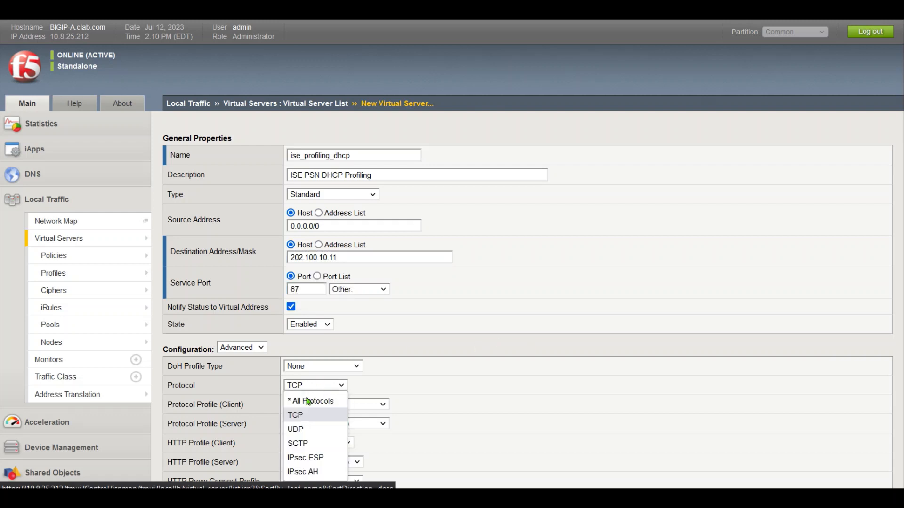
click(301, 430)
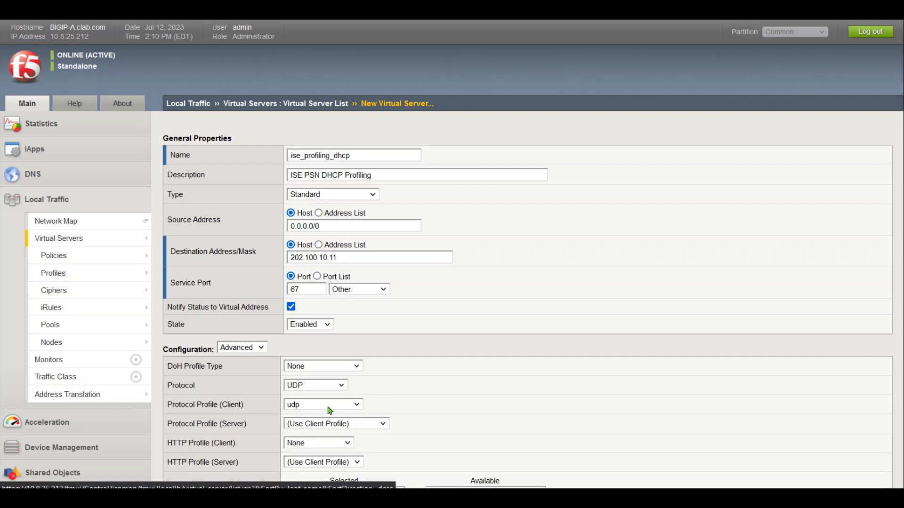
click(325, 408)
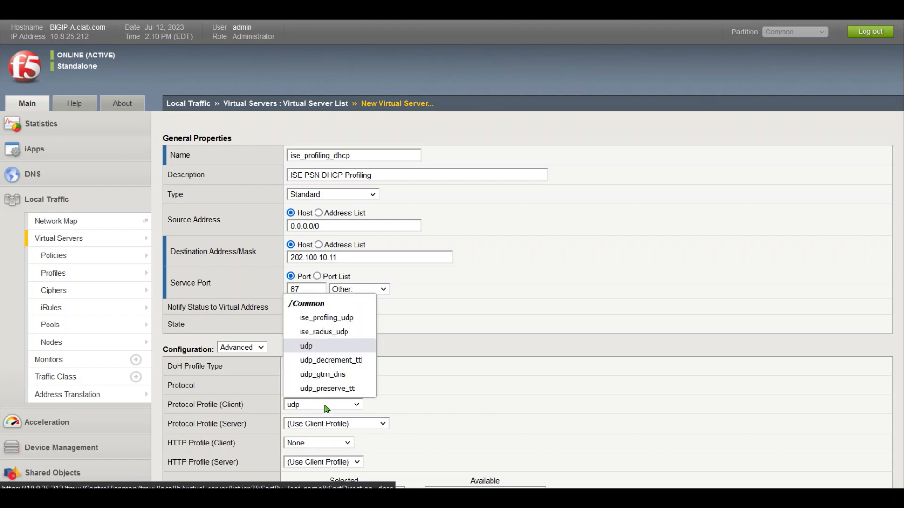
click(339, 323)
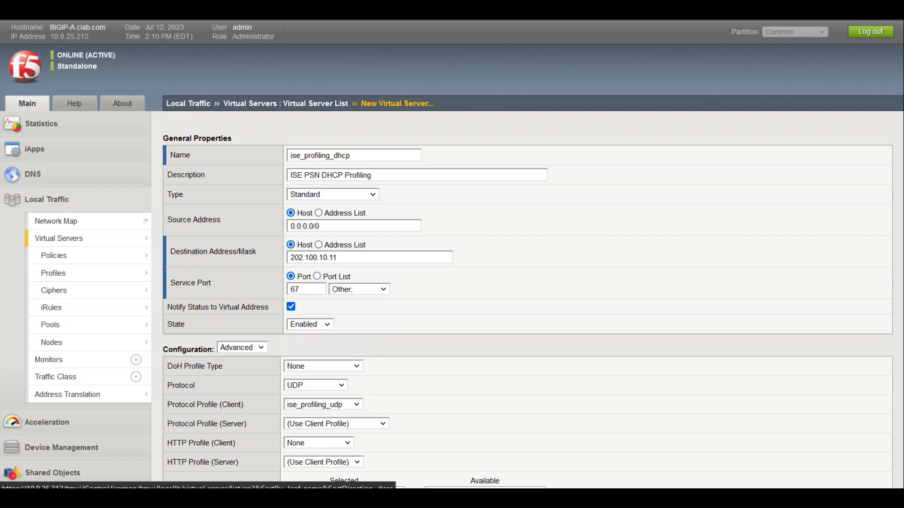
scroll(452, 254, down, 6)
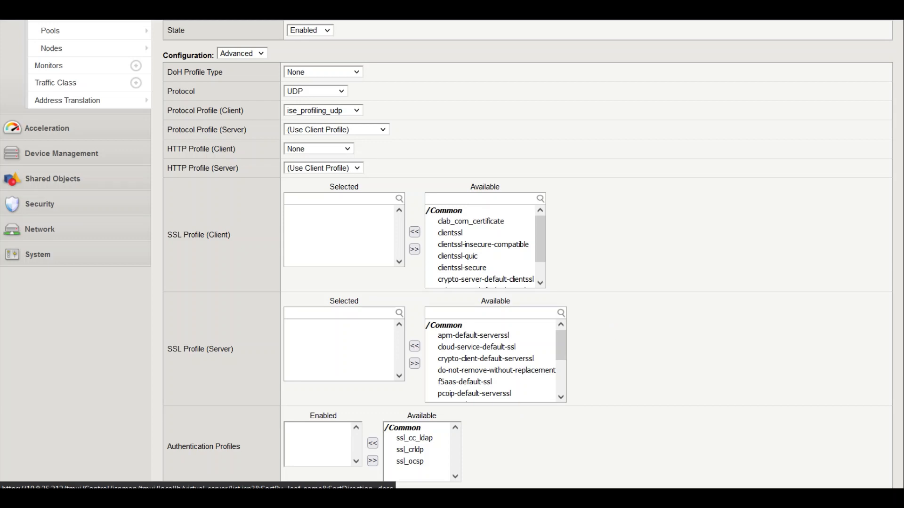
Enable the virtual server only on VLAN ISP1
scroll(525, 254, down, 7)
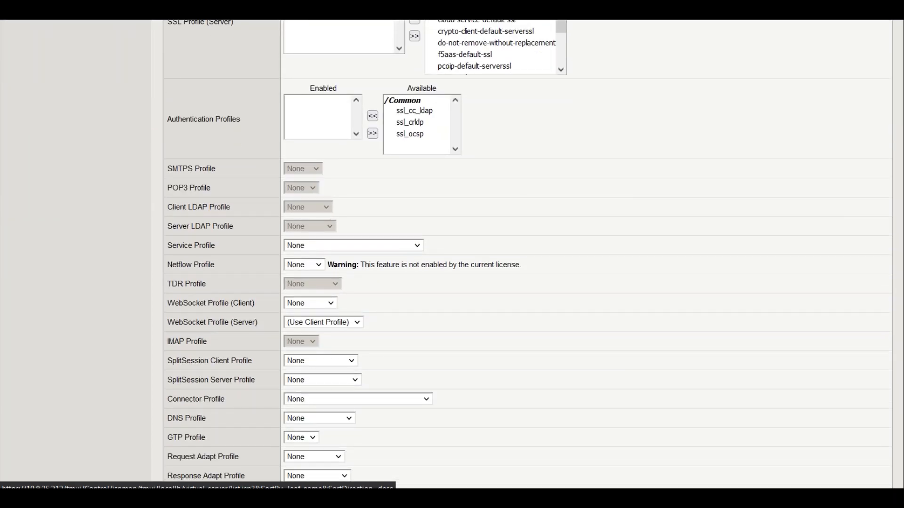
scroll(526, 254, down, 3)
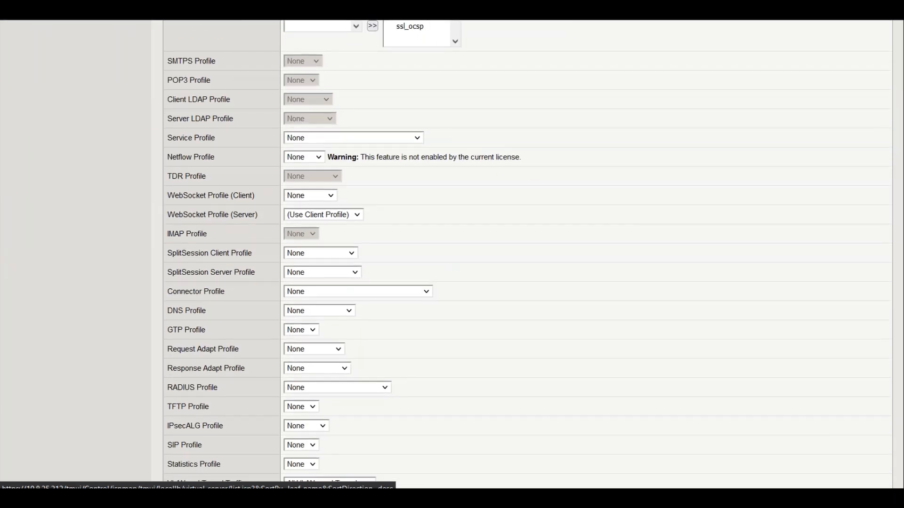
scroll(714, 345, down, 1)
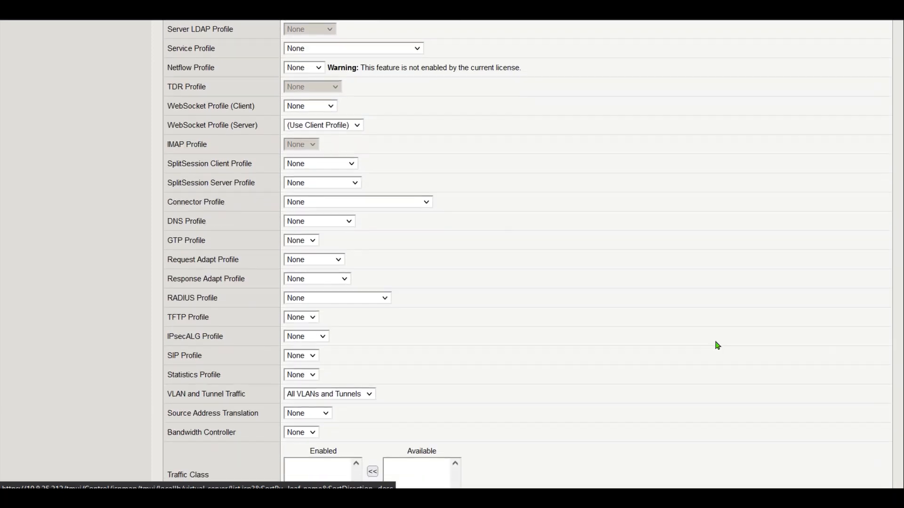
click(358, 394)
click(329, 429)
click(408, 437)
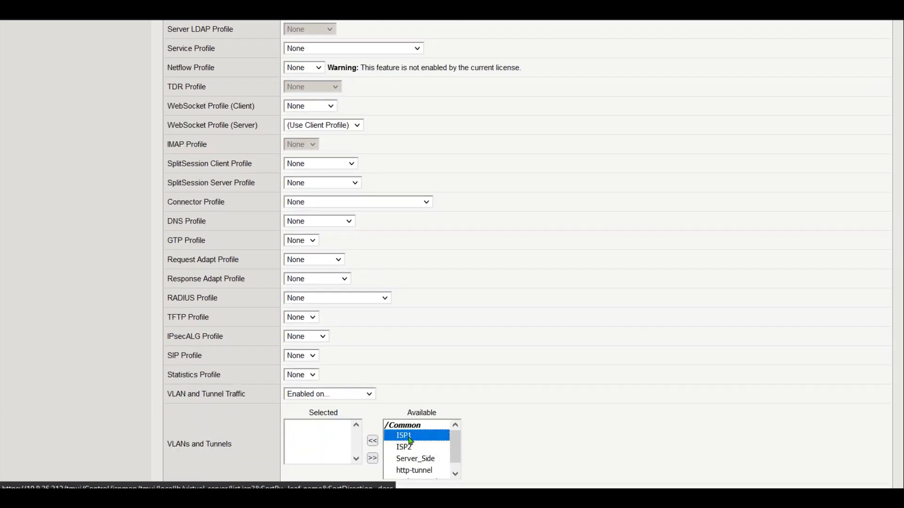
click(372, 441)
Set default pool profiling_dhcp_pool and persistence dhcp_sticky, then save the virtual server
scroll(527, 251, down, 7)
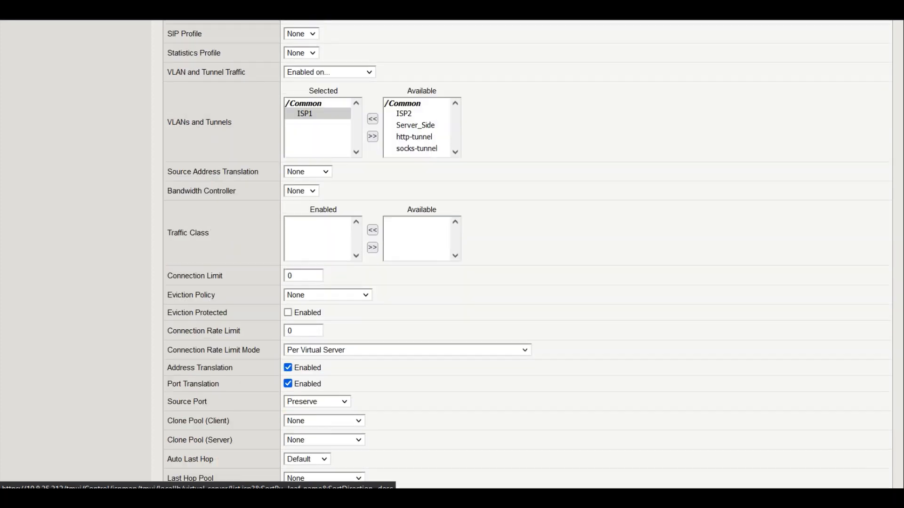
drag(903, 336, 892, 478)
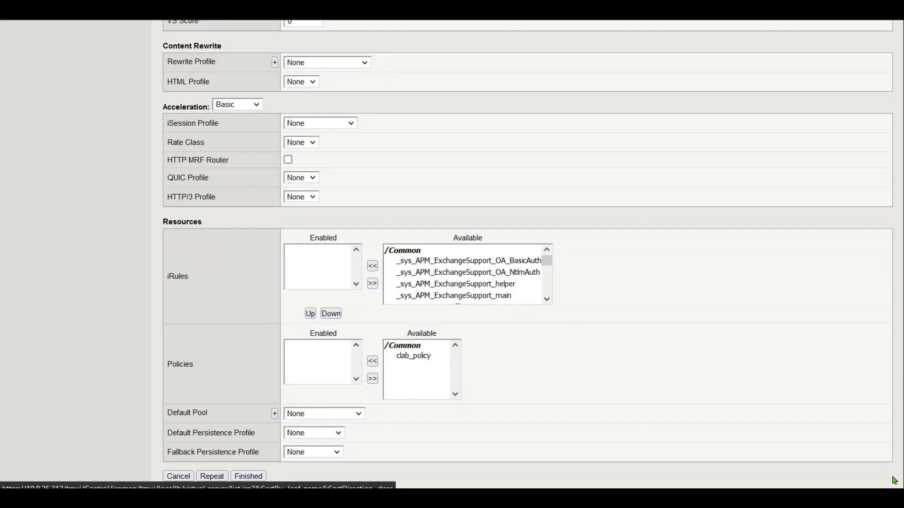
click(311, 416)
click(346, 369)
click(317, 434)
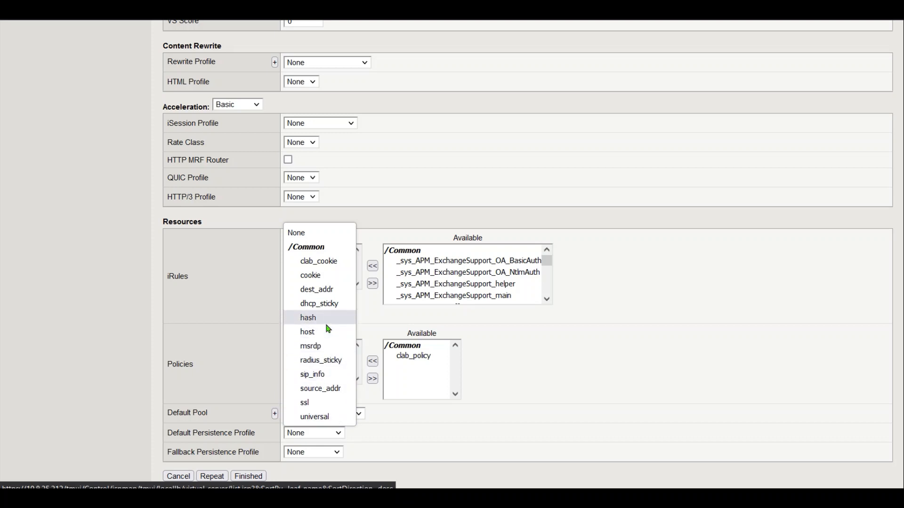
click(329, 304)
click(254, 476)
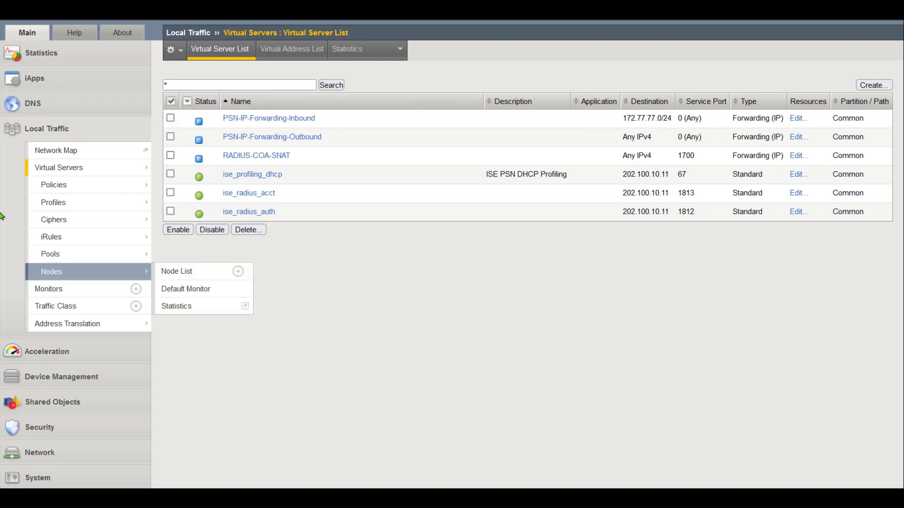
Start a new pool named profiling_snmptrap_pool
mouse_move(125, 259)
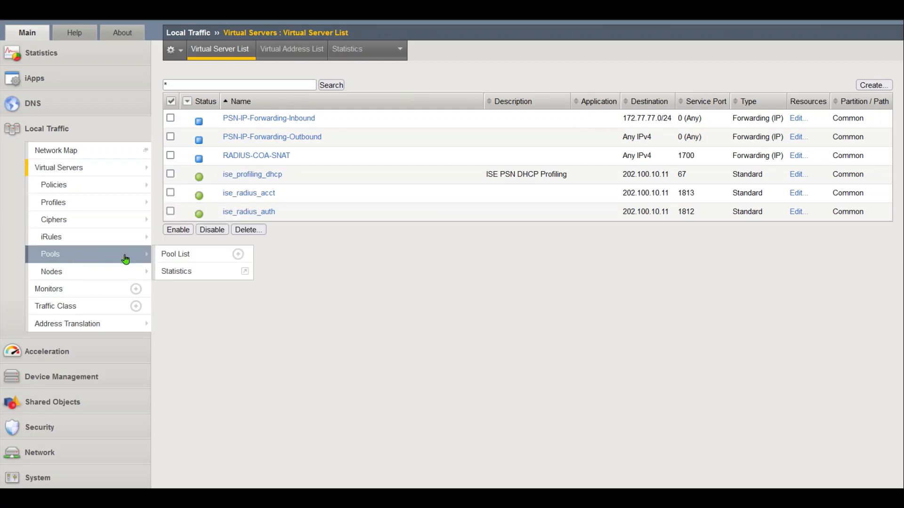
click(199, 262)
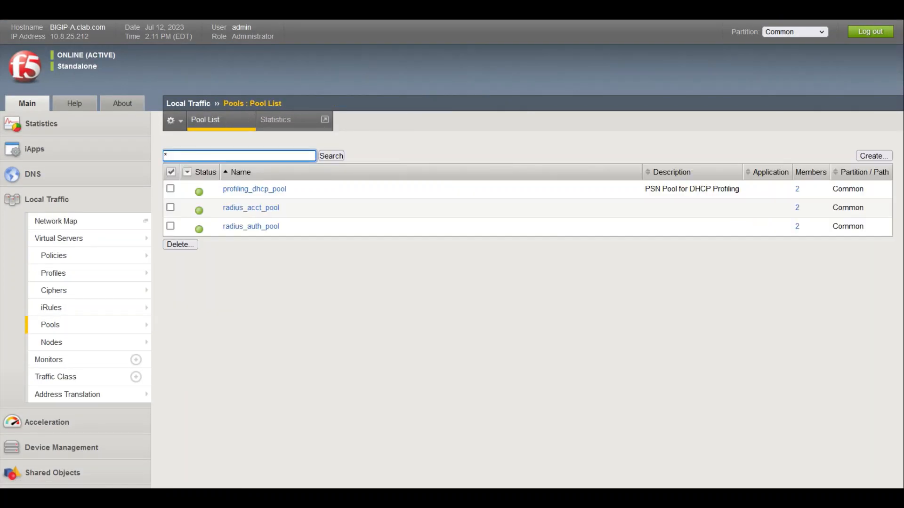
click(866, 158)
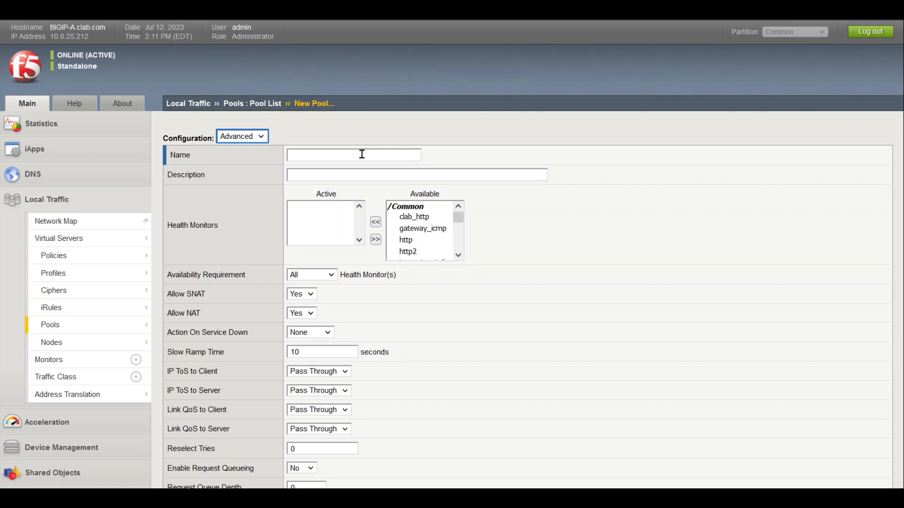
click(361, 154)
text(PROF)
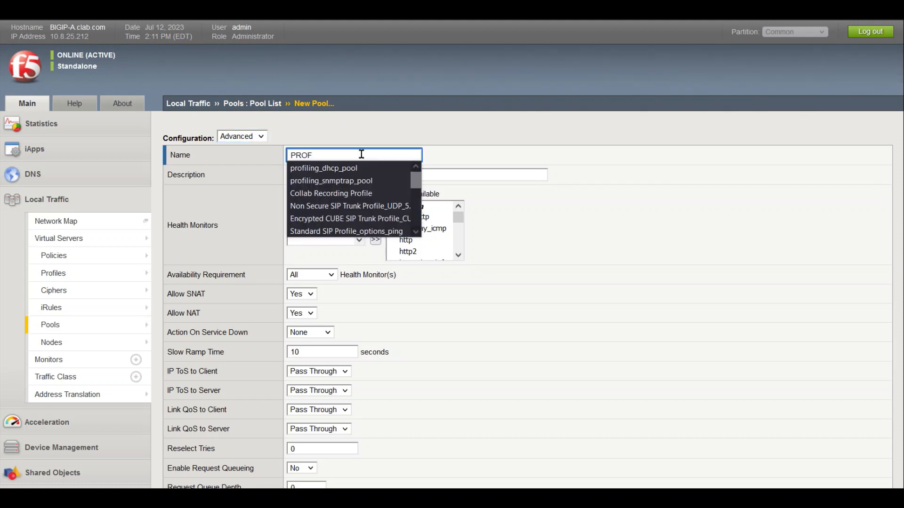
key(Down)
key(Down)
key(Return)
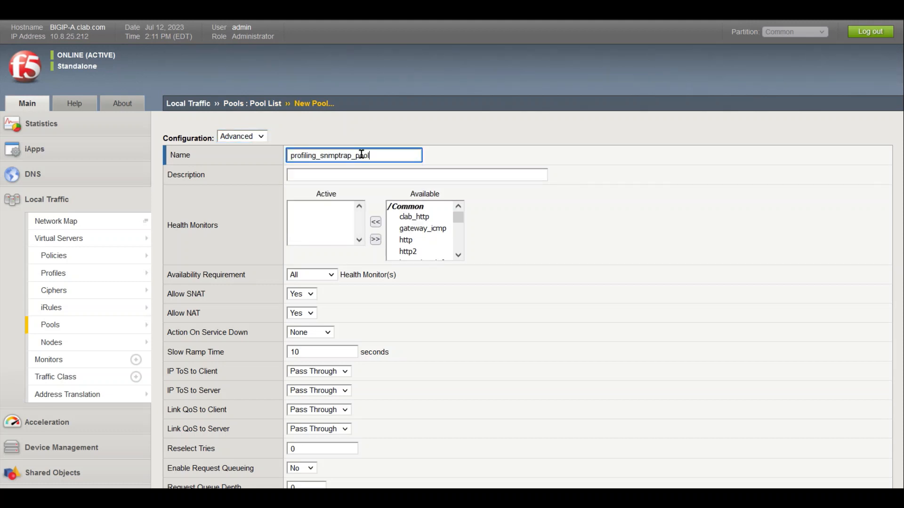
Add the radius_1812 health monitor and set Action On Service Down to Reselect
drag(456, 218, 457, 240)
click(422, 233)
click(376, 223)
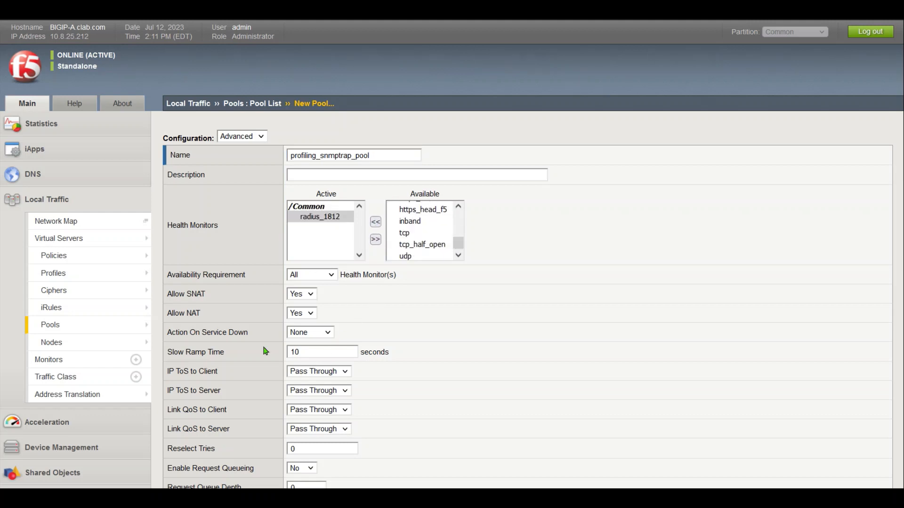
click(318, 333)
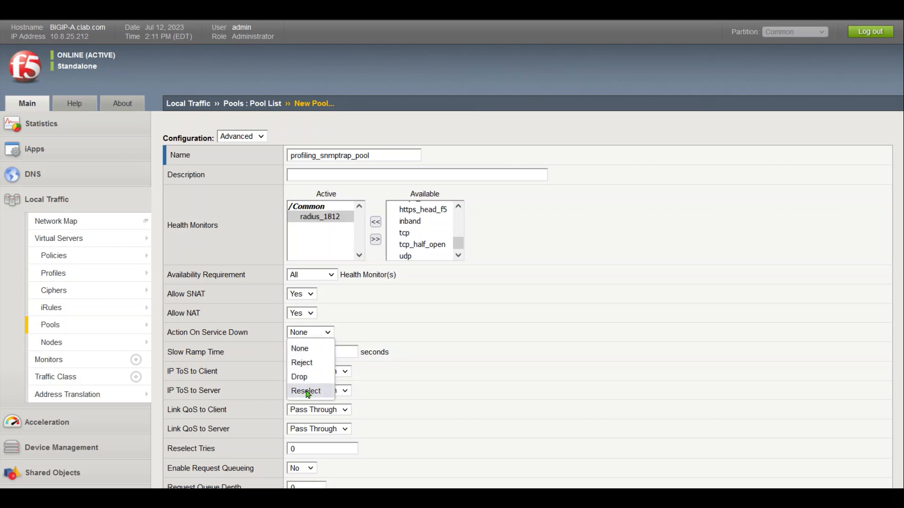
click(307, 392)
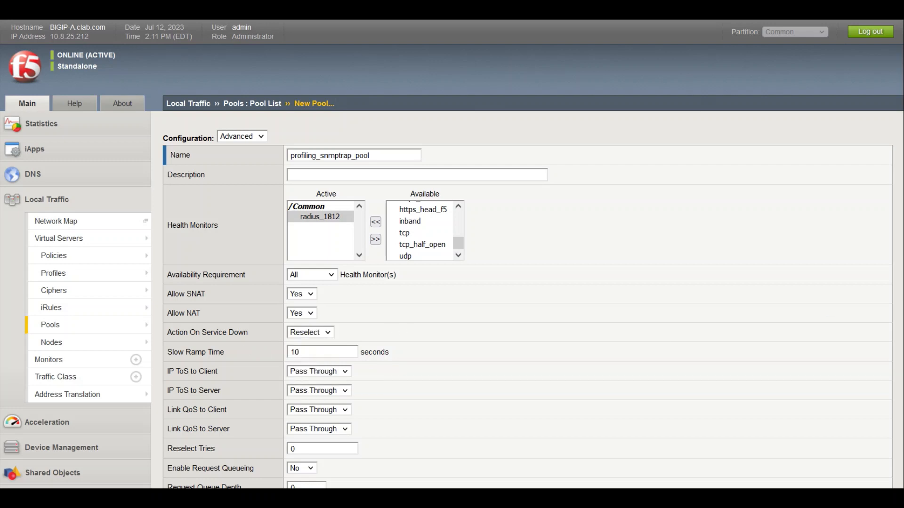
scroll(527, 254, down, 6)
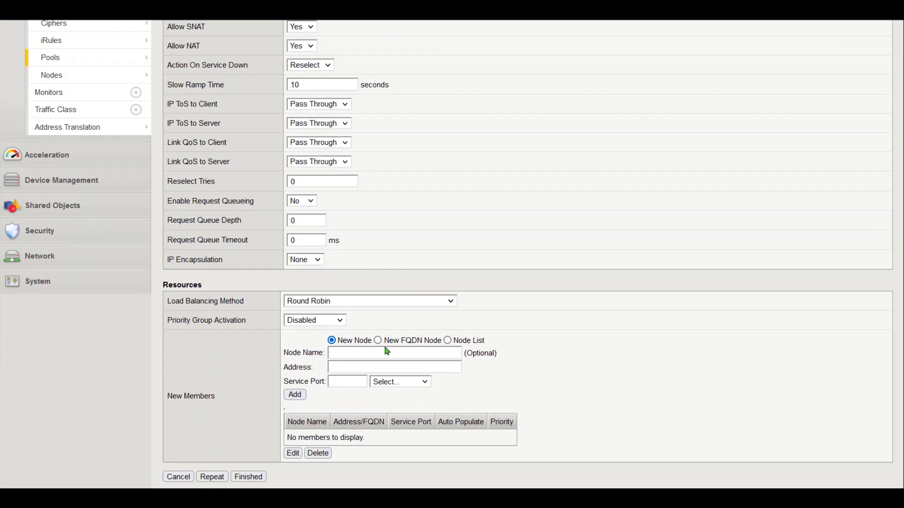
Add nodes 172.77.77.221 and 172.77.77.222 on port 162 as members and finish the pool
click(448, 340)
click(360, 379)
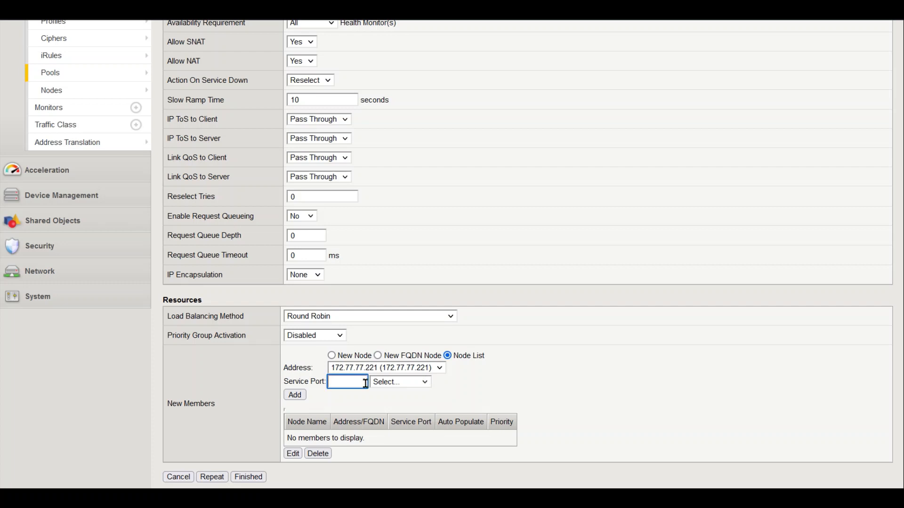
text(162)
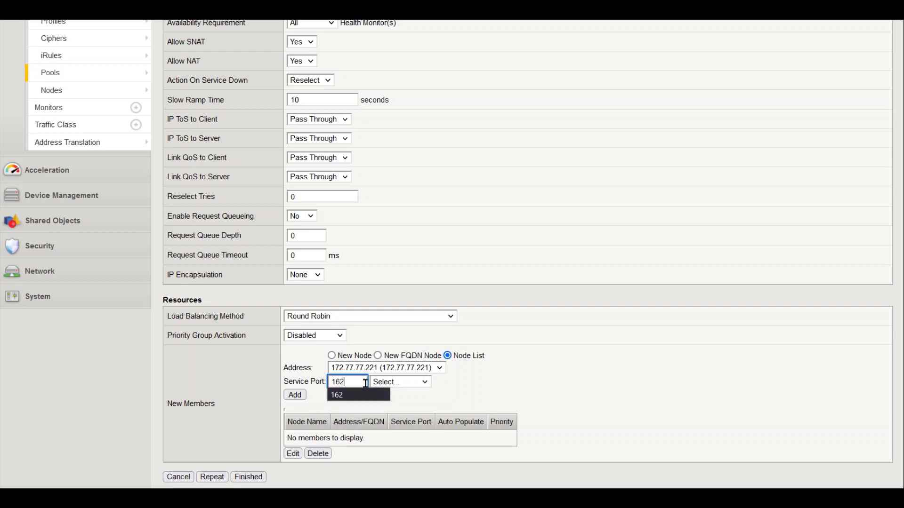
click(288, 398)
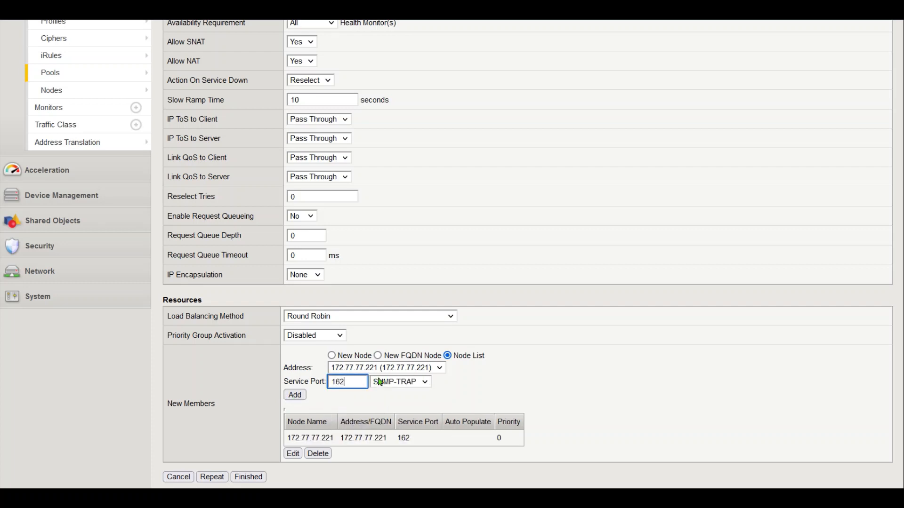
click(385, 369)
click(378, 408)
click(301, 396)
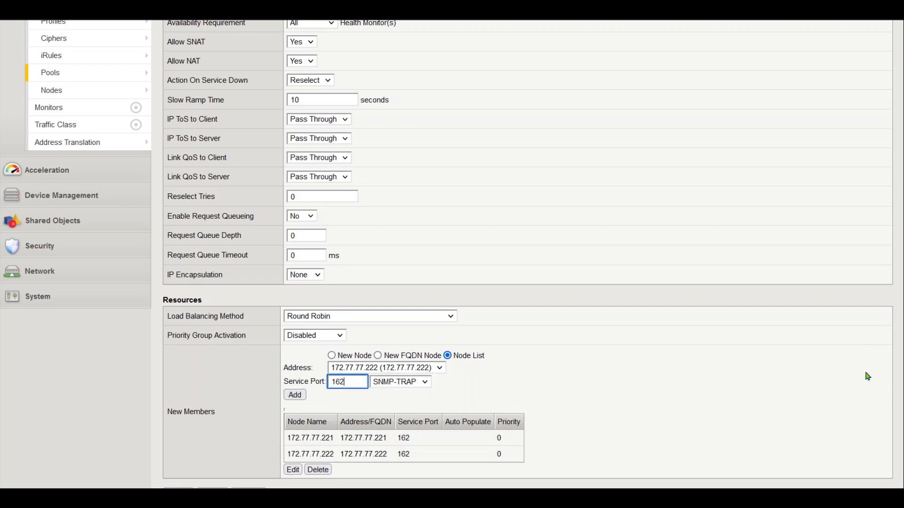
scroll(330, 447, down, 1)
click(249, 477)
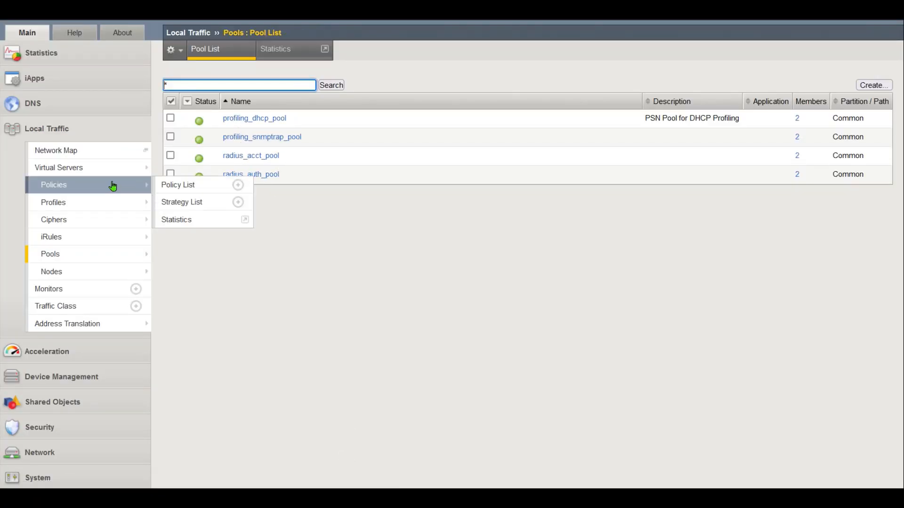
Go to Local Traffic > Profiles > Persistence to view the persistence profiles
mouse_move(102, 174)
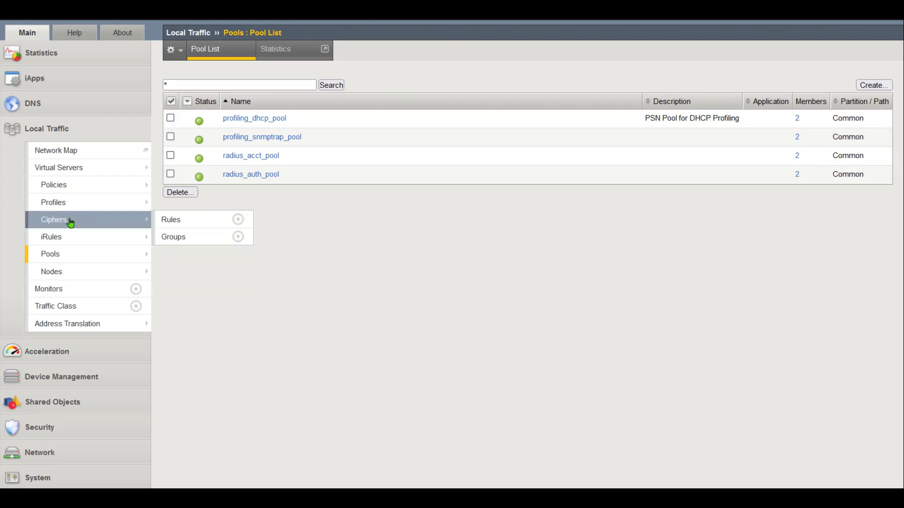
mouse_move(222, 205)
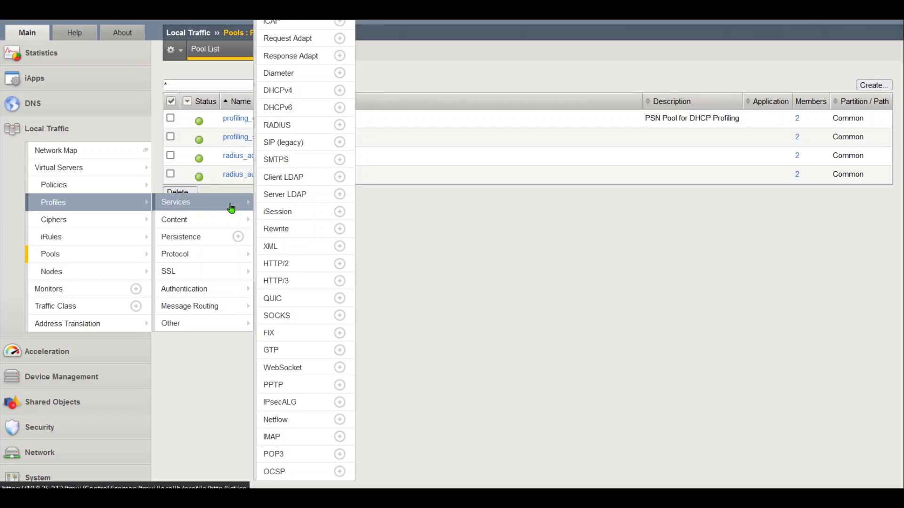
click(208, 236)
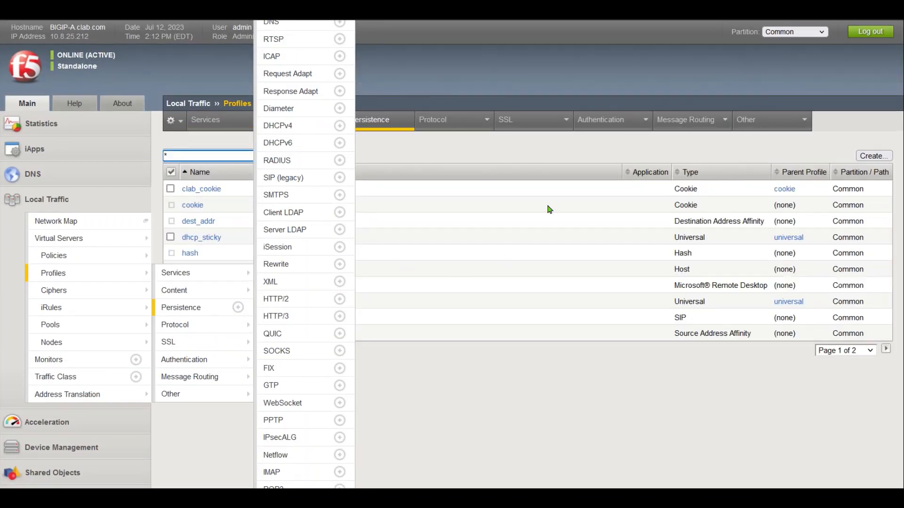
Create Universal persistence profile profiling_source-addr with a custom 3600-second timeout
click(870, 157)
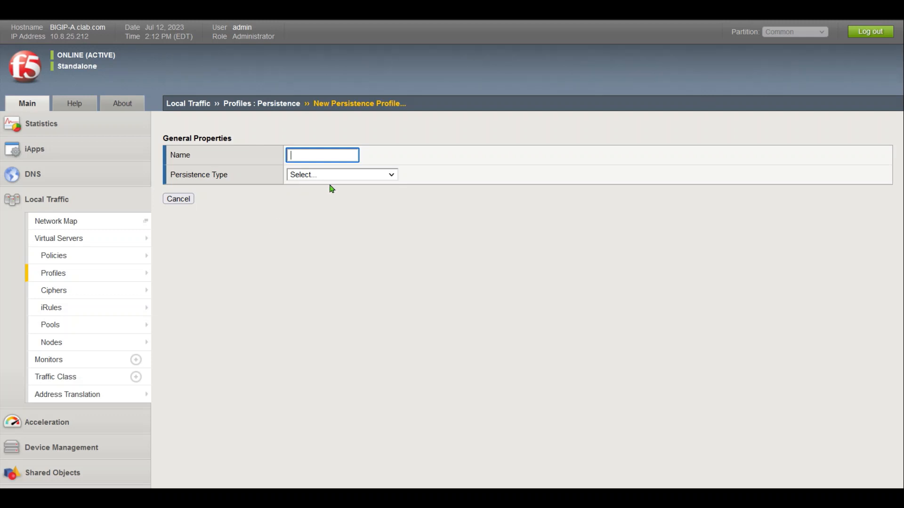
text(PRO)
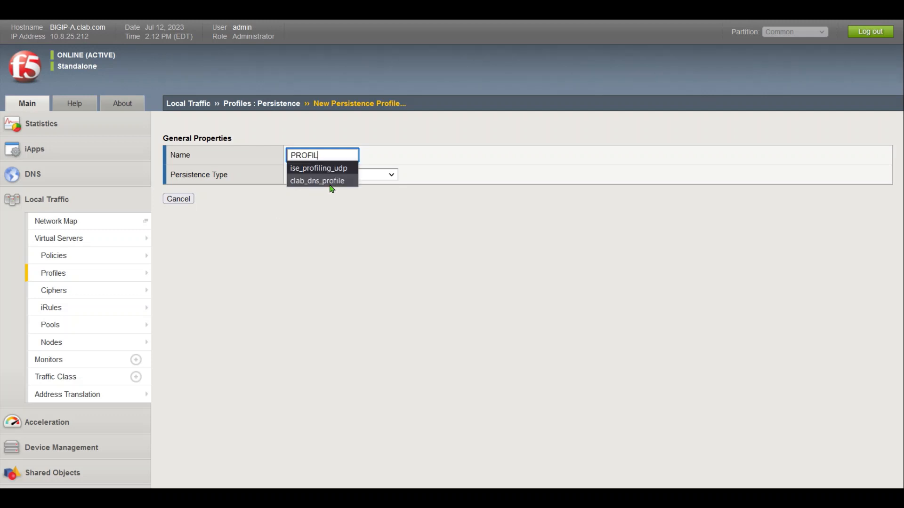
text(FIL_SOU)
key(BackSpace)
key(BackSpace)
key(BackSpace)
key(BackSpace)
key(BackSpace)
key(BackSpace)
key(BackSpace)
key(BackSpace)
key(BackSpace)
key(BackSpace)
key(BackSpace)
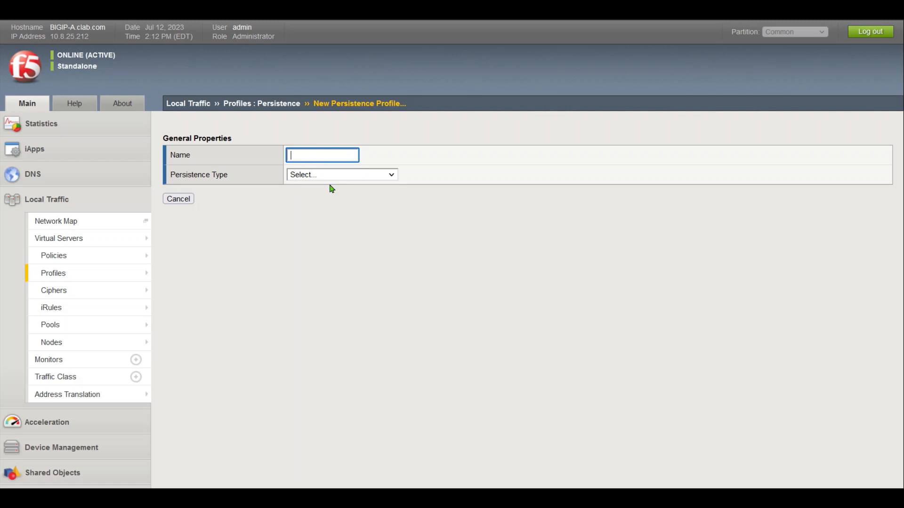
text(profiling)
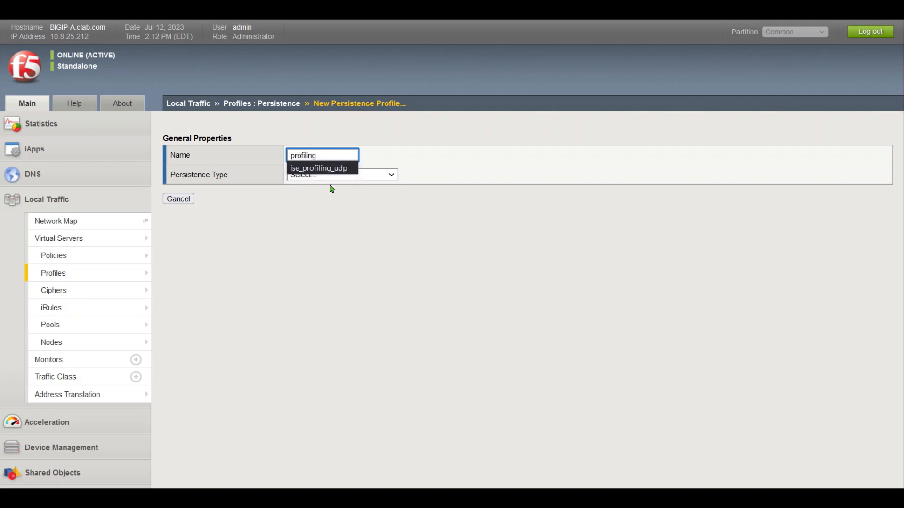
text(_sourc)
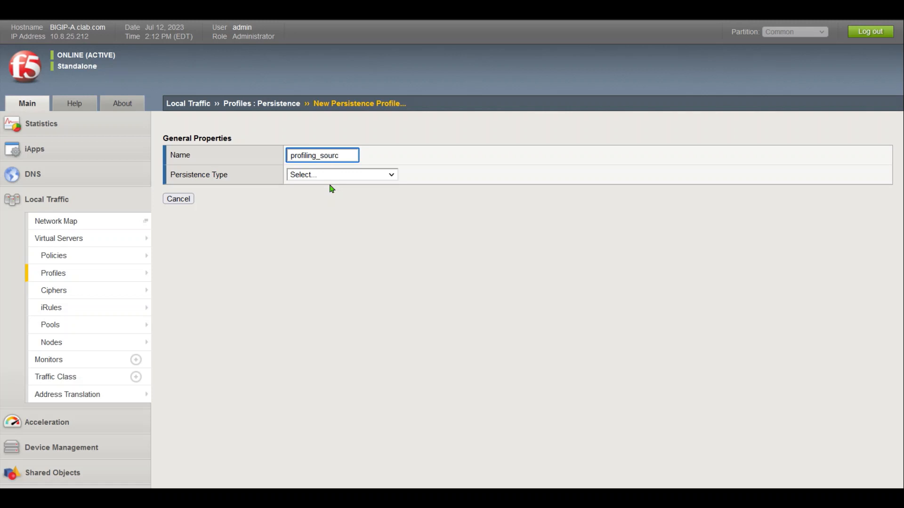
text(e-addr)
click(389, 175)
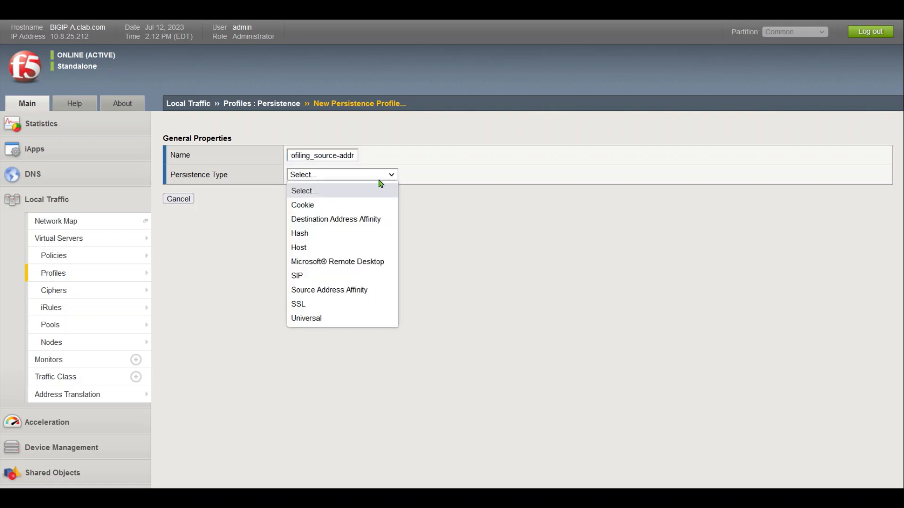
click(337, 318)
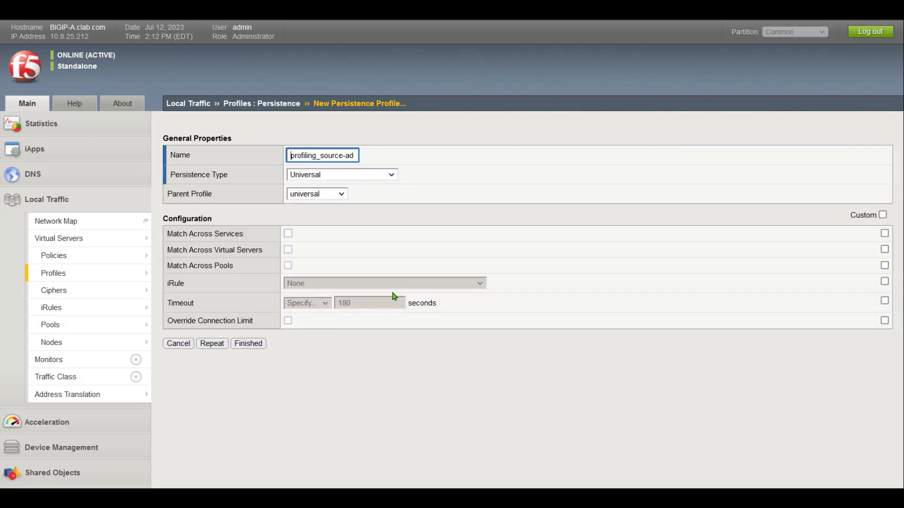
click(882, 215)
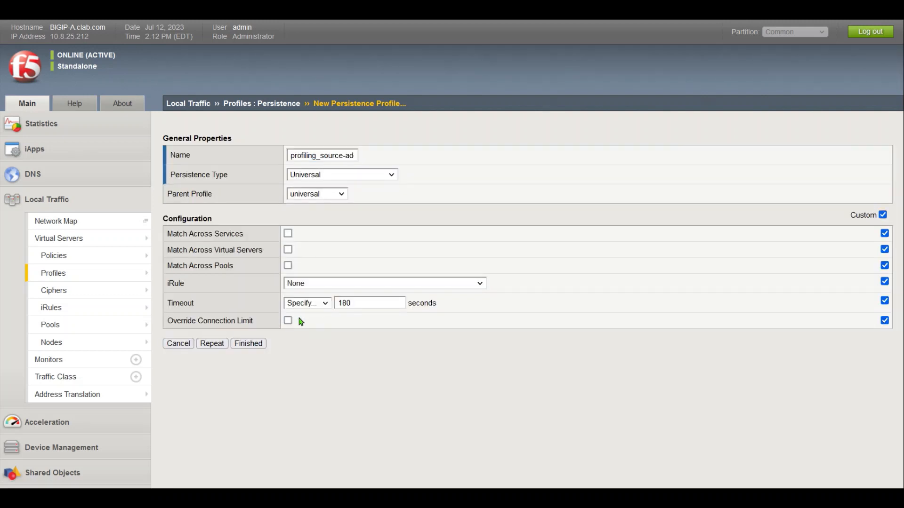
drag(353, 304, 283, 306)
text(3600)
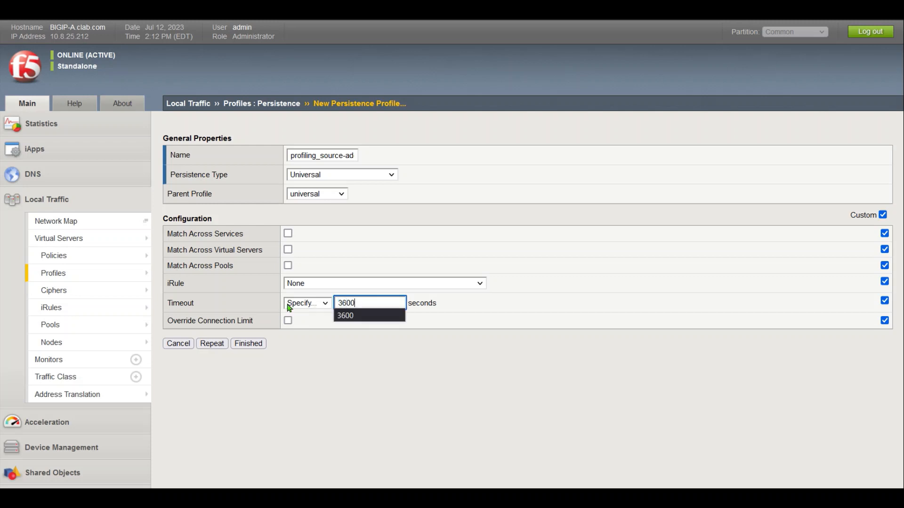
click(248, 343)
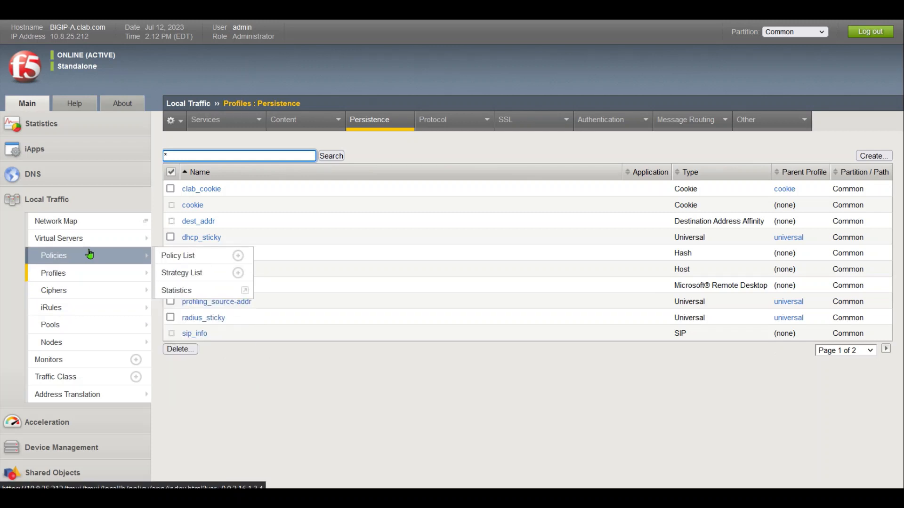
Create a new virtual server named ise_profiling_snmptrap
mouse_move(118, 238)
click(190, 238)
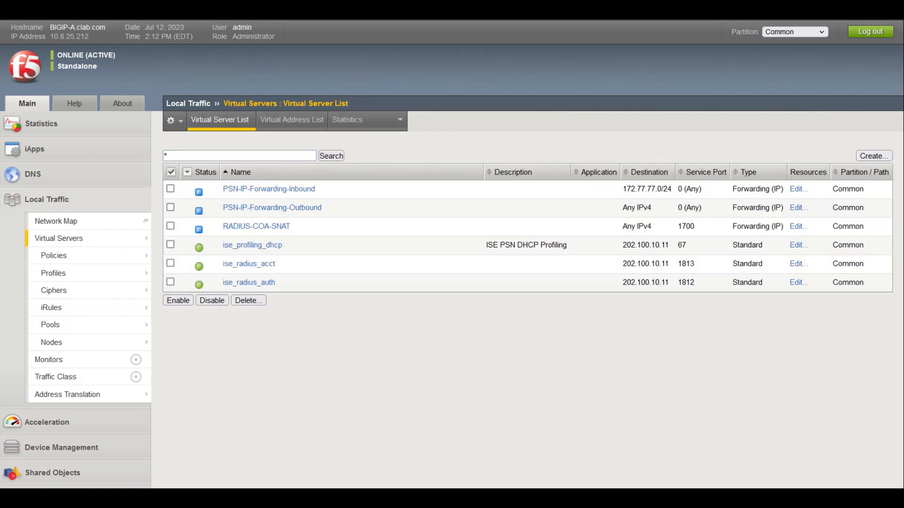
click(861, 159)
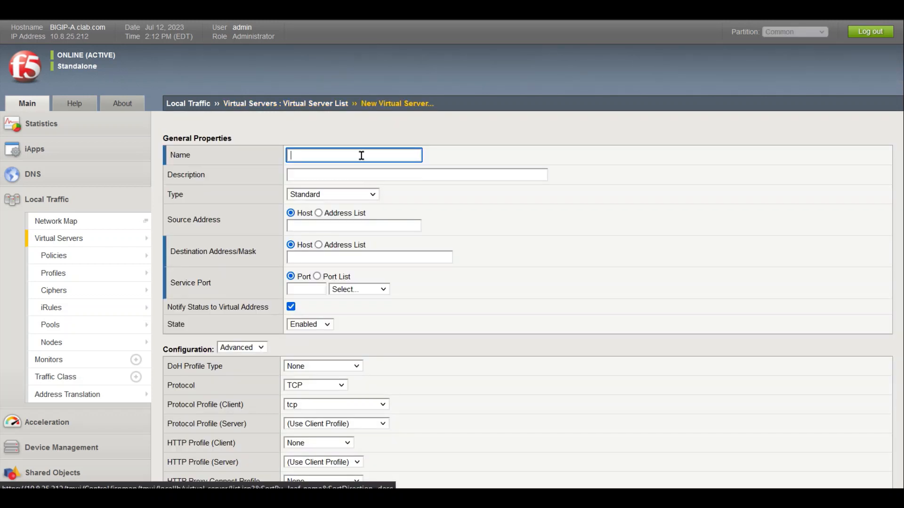
text(ise_pro)
key(Down)
key(Down)
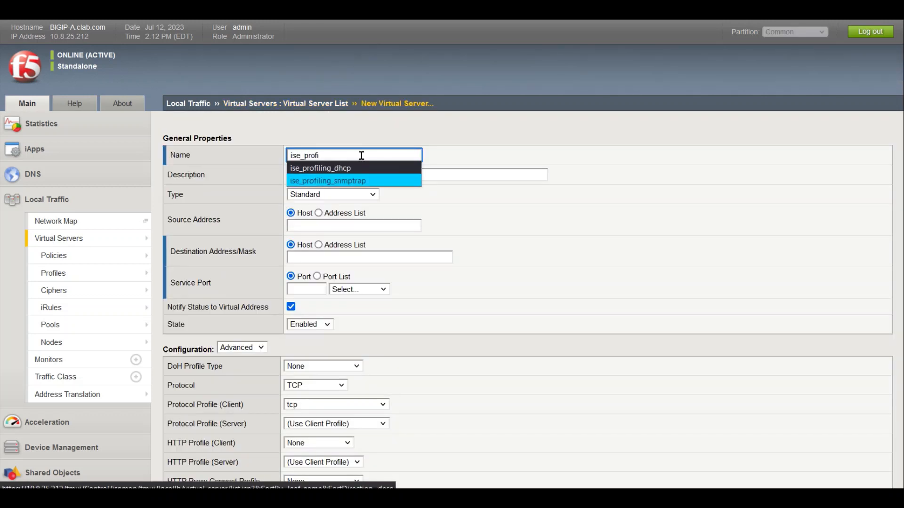
key(Return)
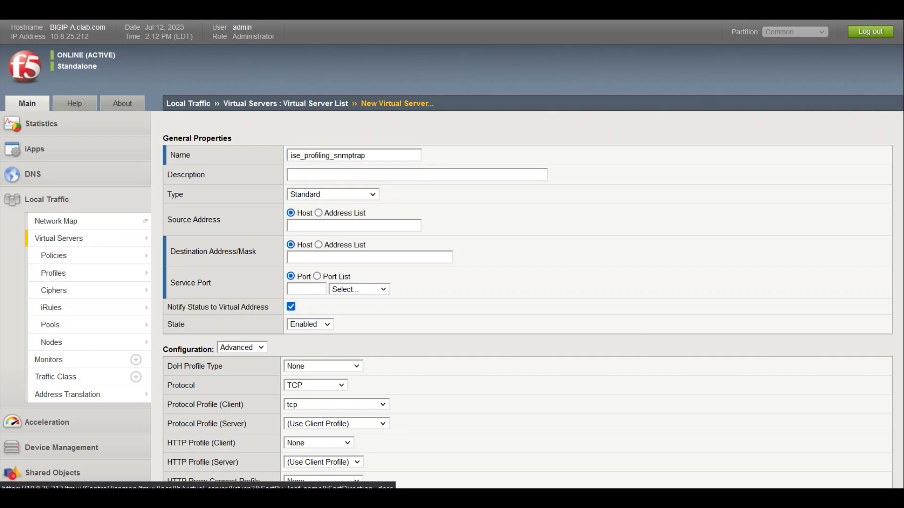
Set source 0.0.0.0/0, destination 202.100.10.11 and service port 162
click(302, 229)
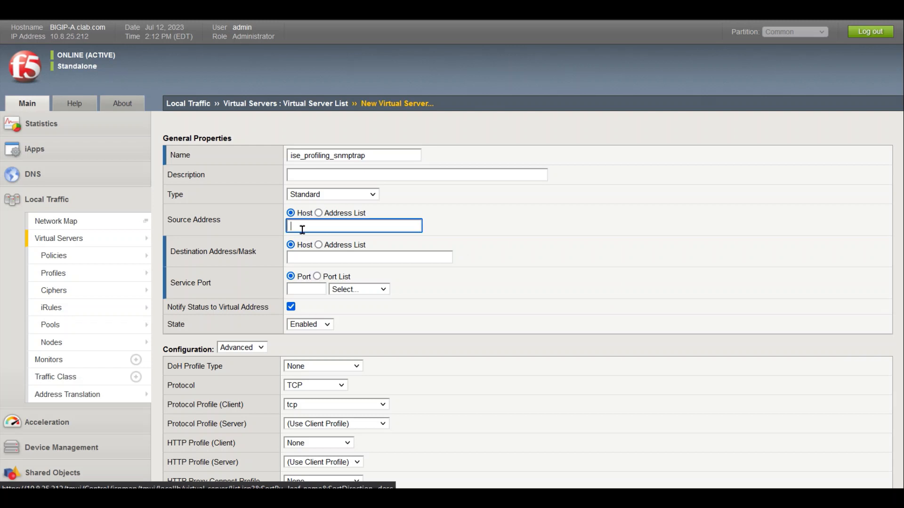
text(0)
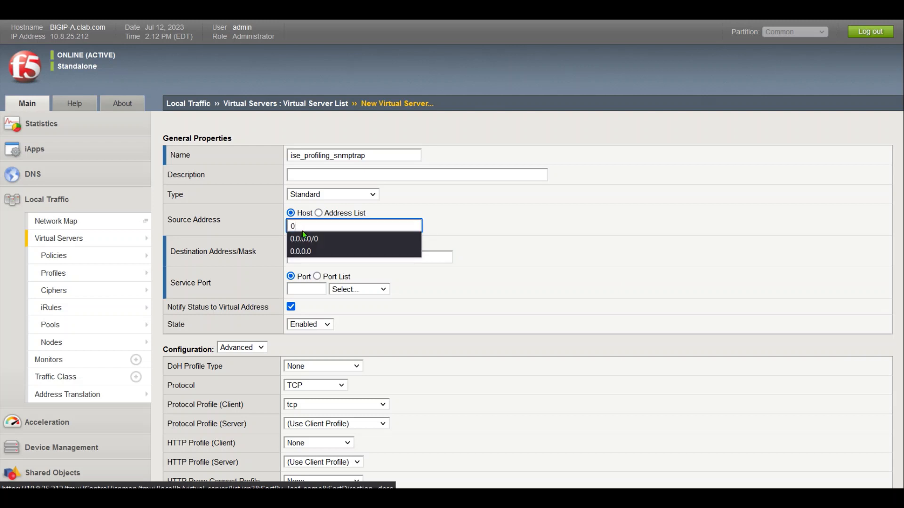
click(303, 235)
key(Tab)
key(Tab)
text(202)
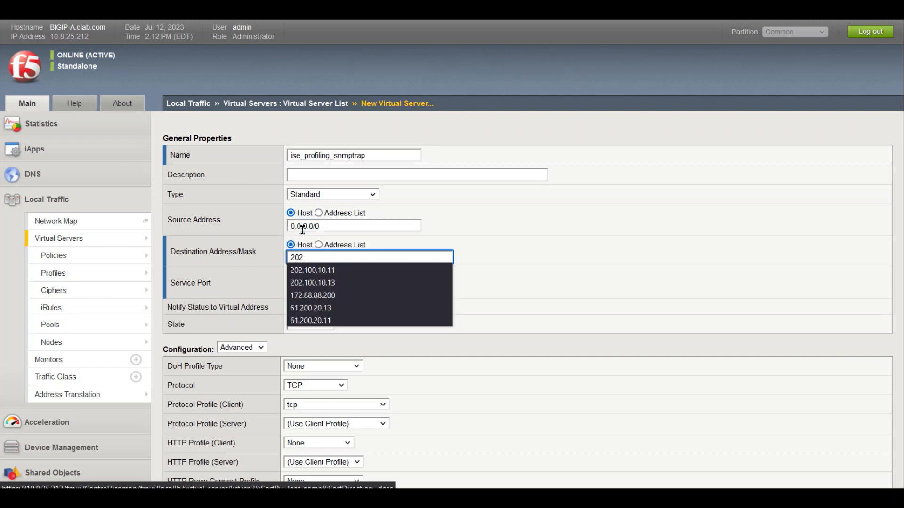
click(341, 272)
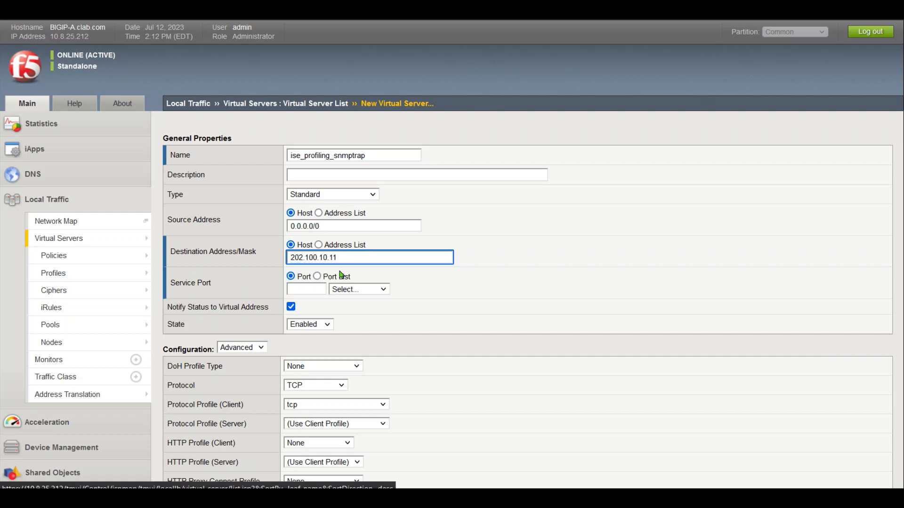
click(313, 291)
text(16)
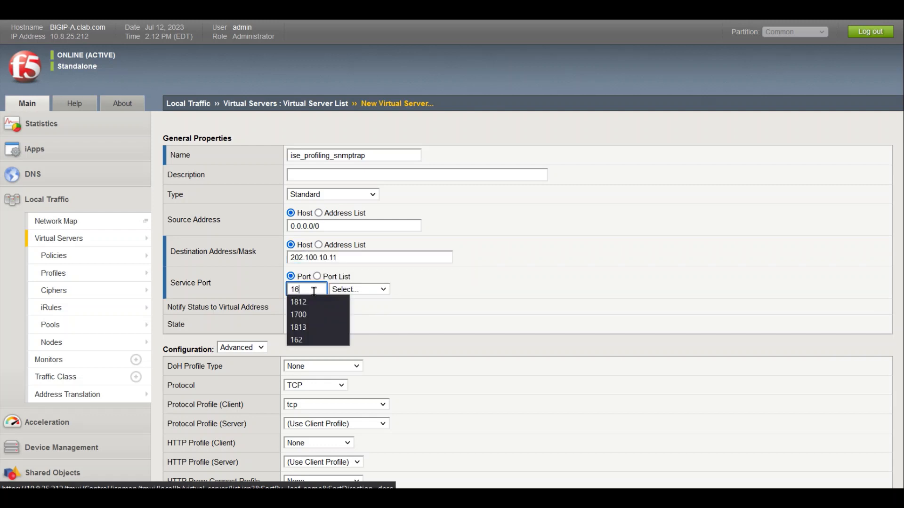
text(2)
click(521, 318)
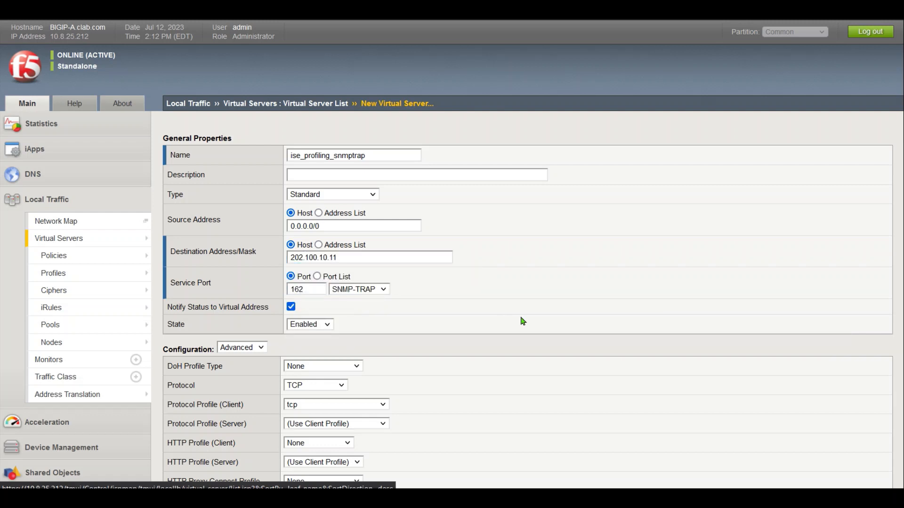
Set the protocol to UDP and the client protocol profile to ise_profiling_udp
click(317, 386)
click(309, 428)
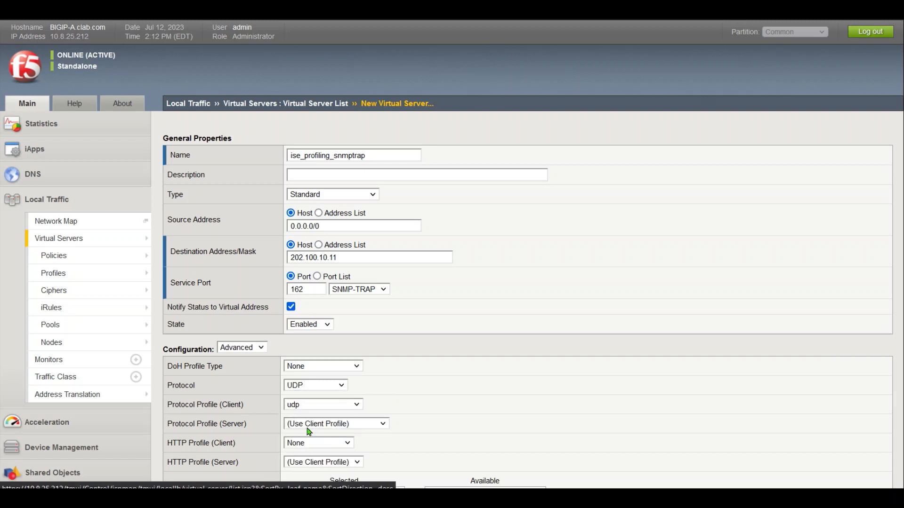
click(325, 405)
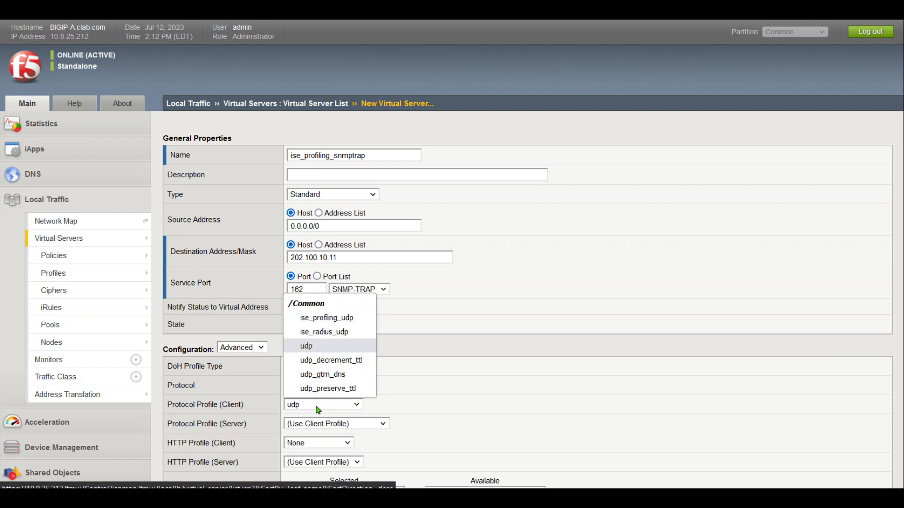
click(347, 322)
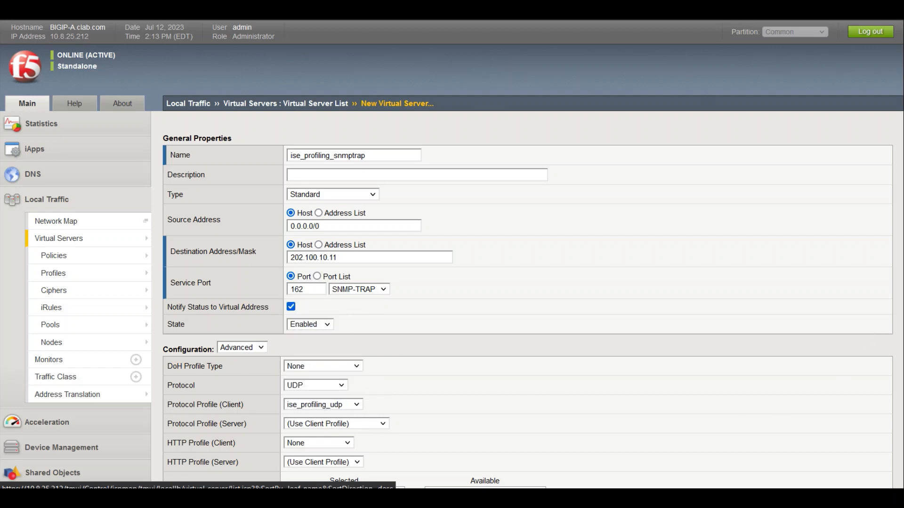
scroll(452, 254, down, 10)
Enable the virtual server only on VLAN ISP1
scroll(452, 255, up, 5)
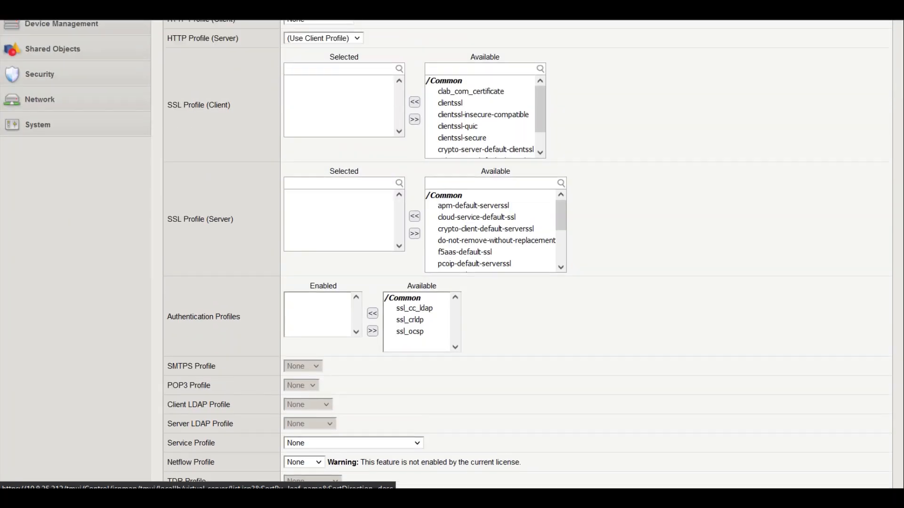
scroll(452, 254, down, 10)
scroll(423, 367, down, 5)
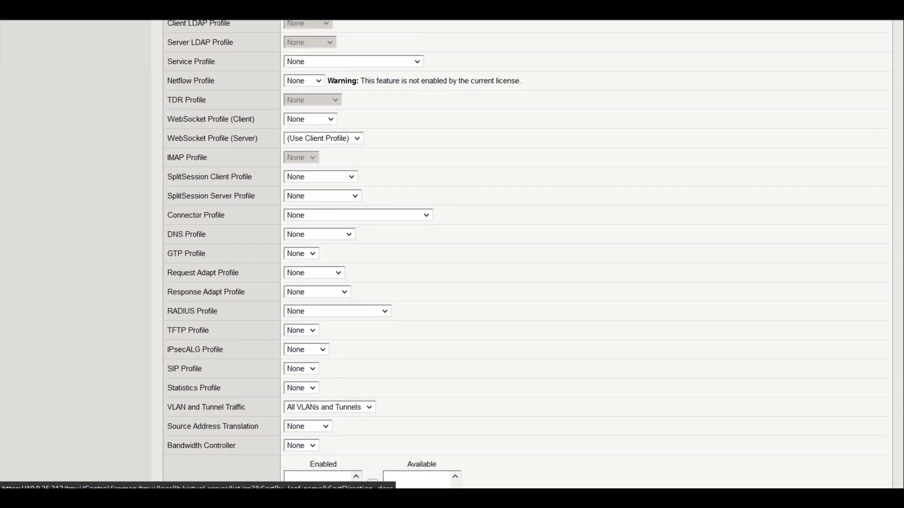
click(351, 254)
click(354, 281)
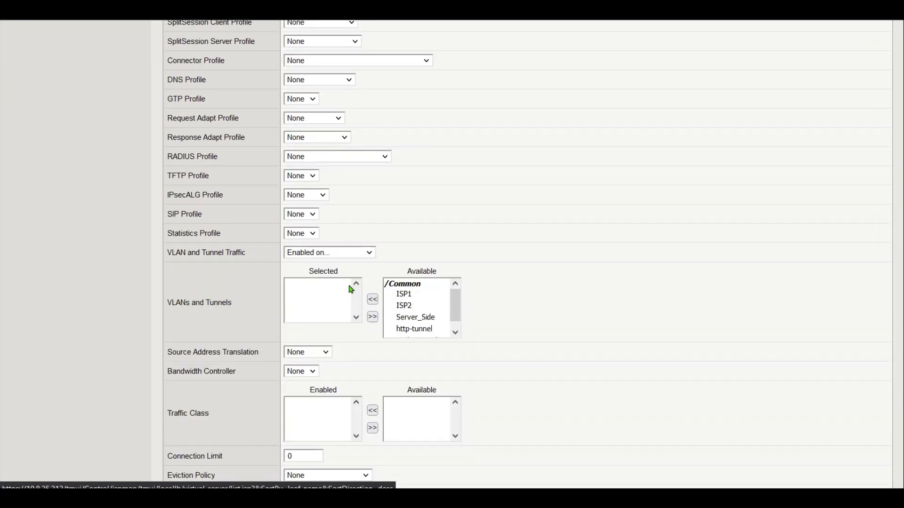
click(403, 295)
click(373, 299)
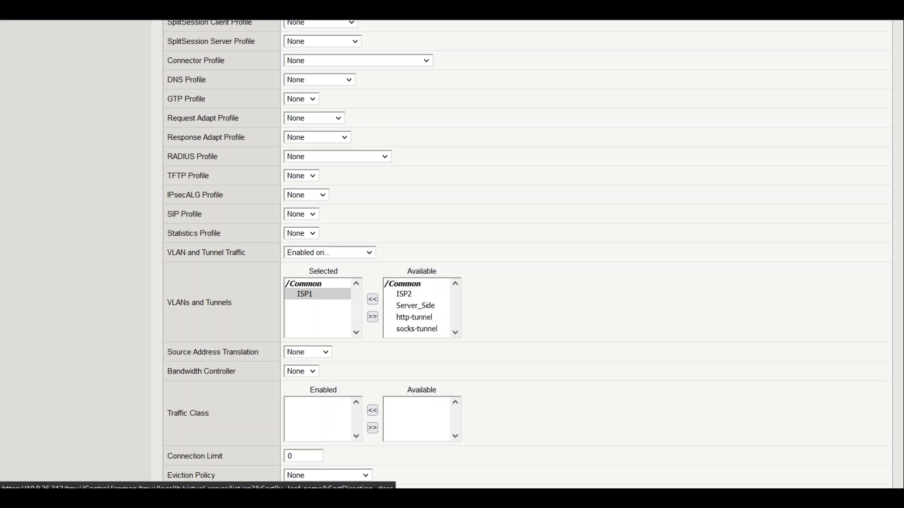
Set default pool profiling_snmptrap_pool and persistence profiling_source-addr, then create the virtual server
scroll(278, 398, down, 15)
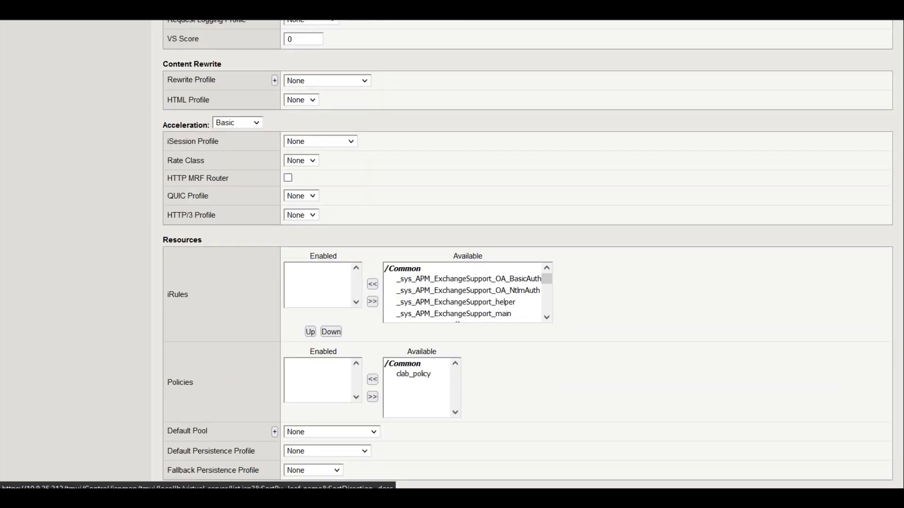
scroll(369, 431, down, 1)
click(341, 415)
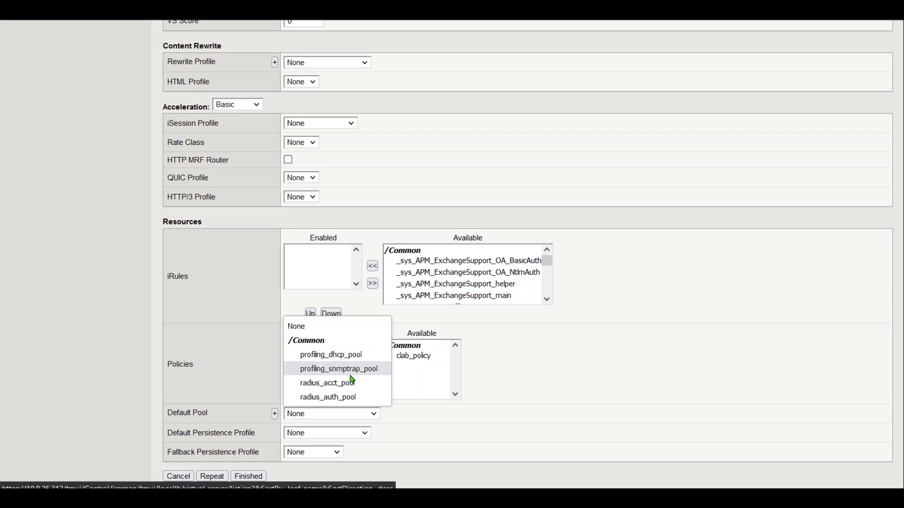
click(341, 369)
click(337, 434)
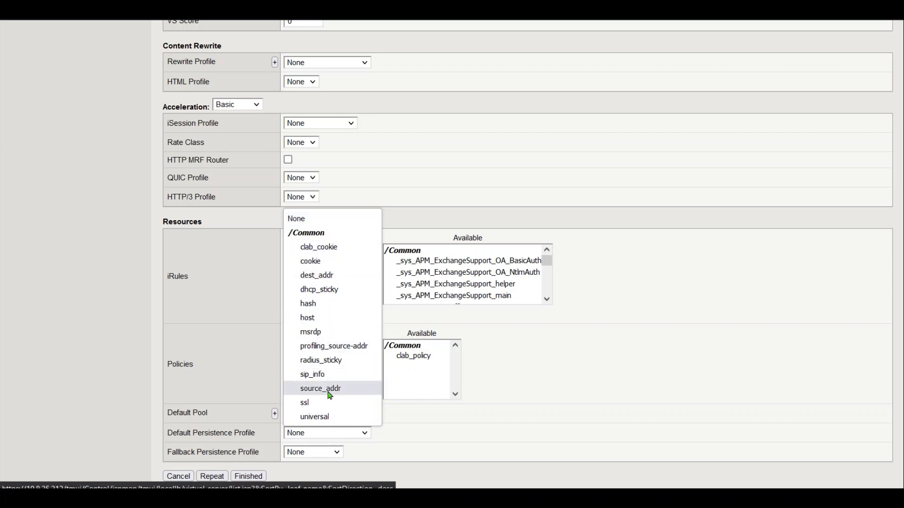
click(338, 347)
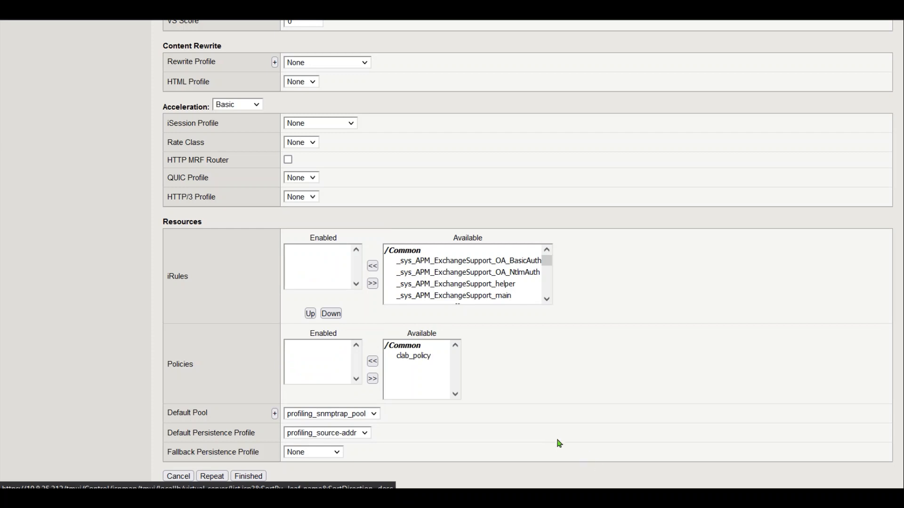
click(248, 477)
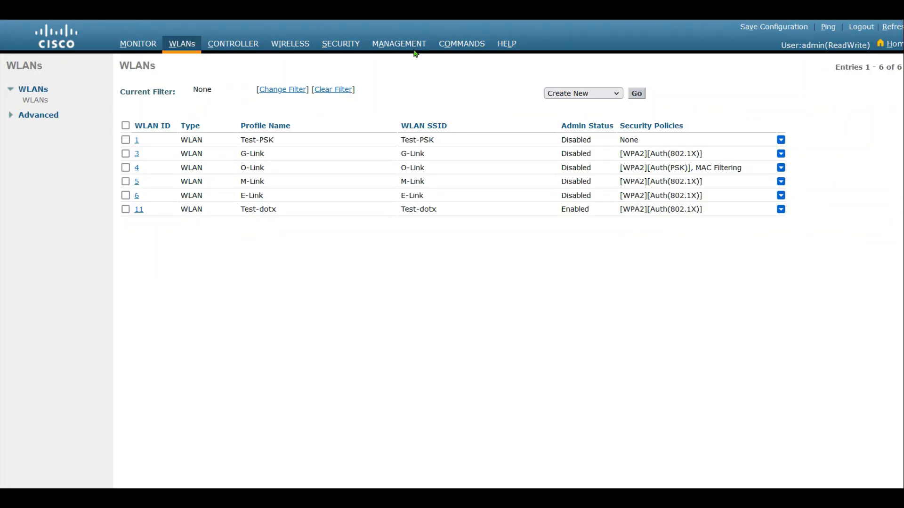
Sign in to the controller's Management area and list the SNMP trap receivers
click(399, 44)
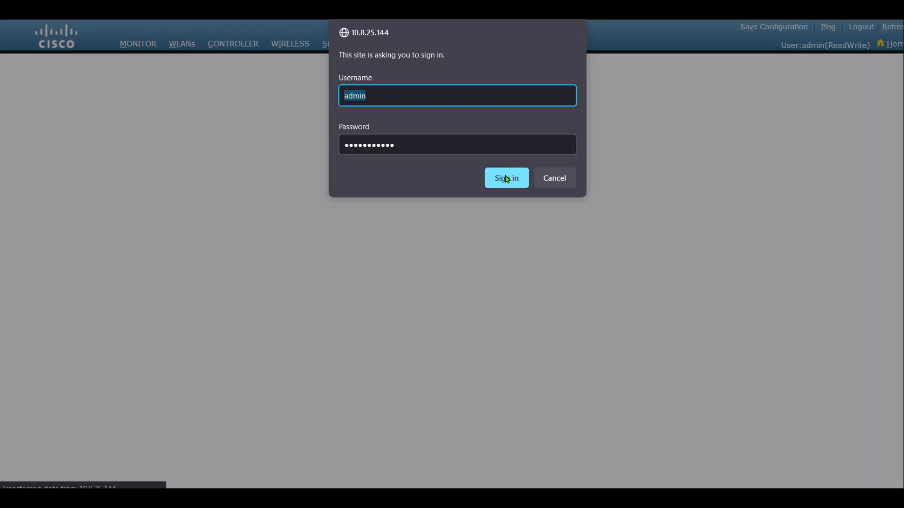
click(504, 177)
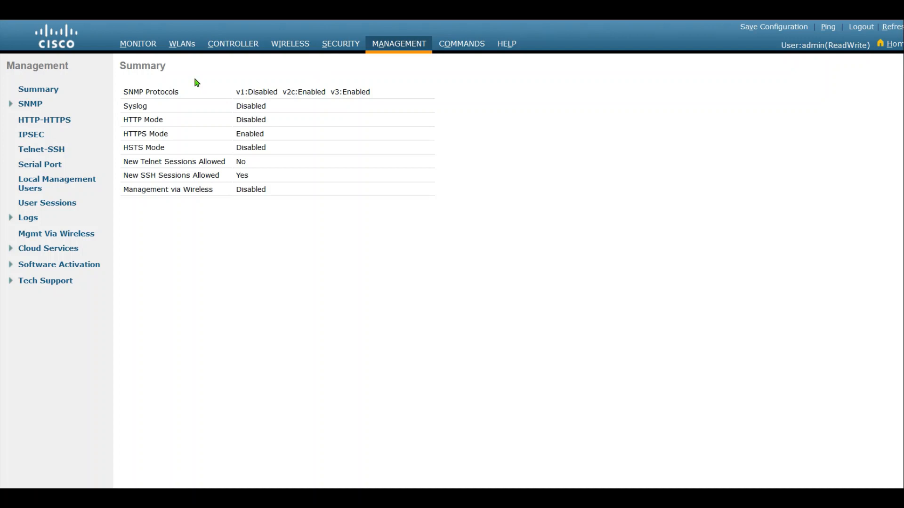
click(30, 103)
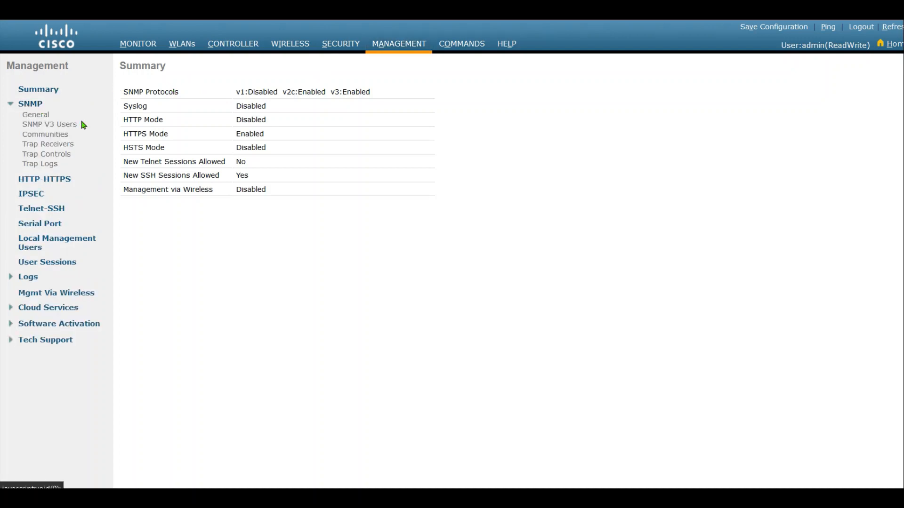
click(46, 149)
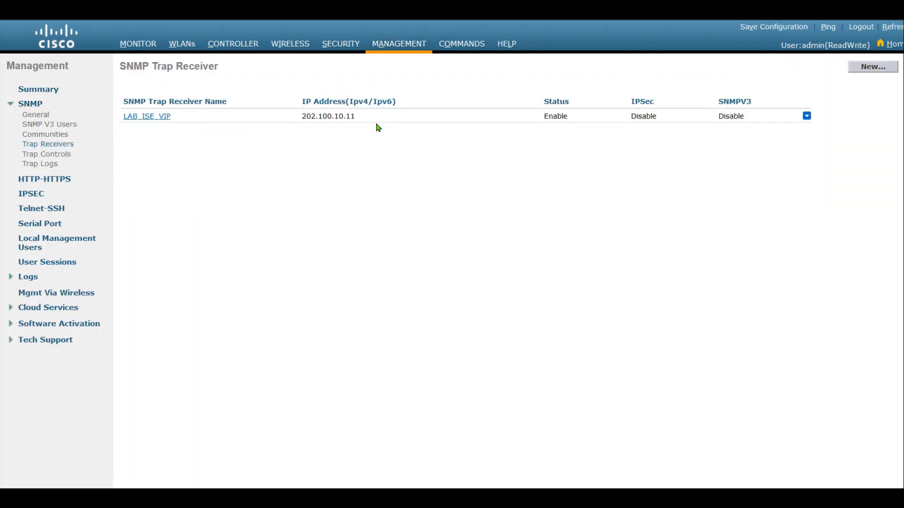
Open trap receiver LAB_ISE_VIP and check its IP address 202.100.10.11
drag(377, 117, 282, 116)
click(141, 117)
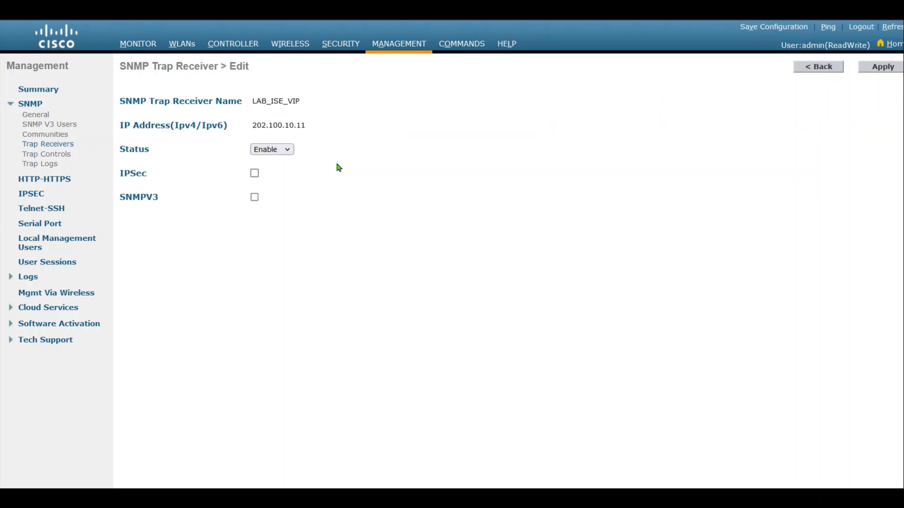
drag(254, 125, 347, 133)
click(347, 132)
click(254, 128)
drag(255, 128, 387, 154)
click(400, 162)
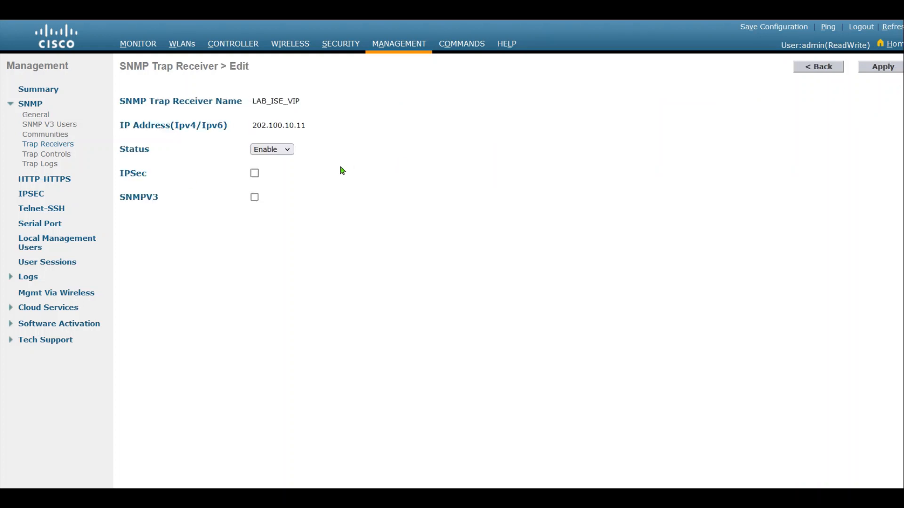